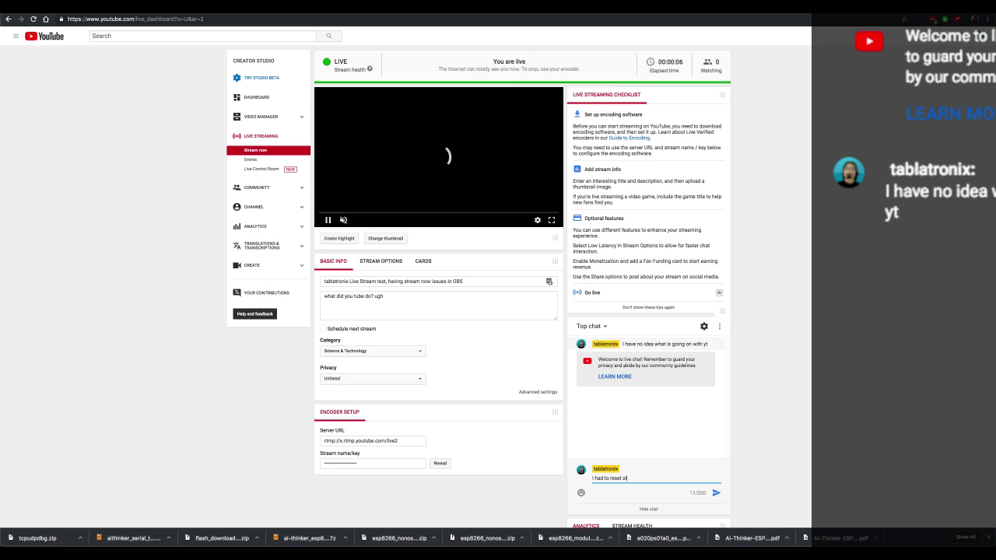
# Step: Finish the live chat message as "I had to reset stream key" and send it
pyautogui.write('stream ')
pyautogui.write('j')
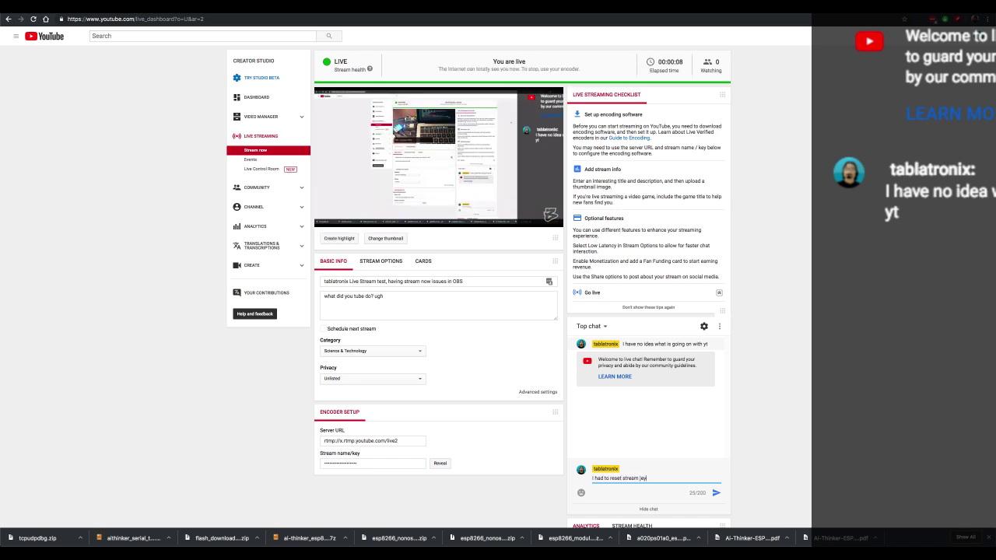
pyautogui.write('ey')
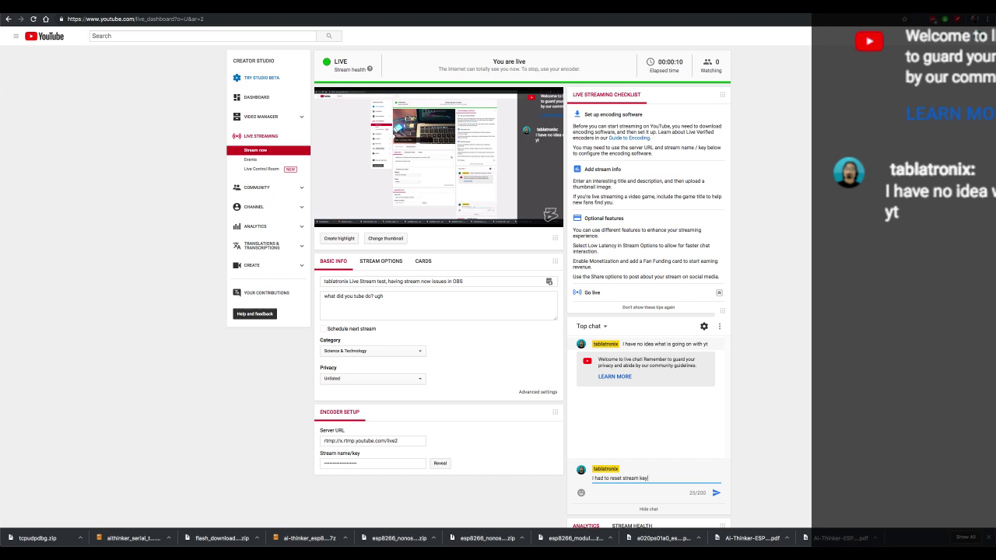
pyautogui.press('Return')
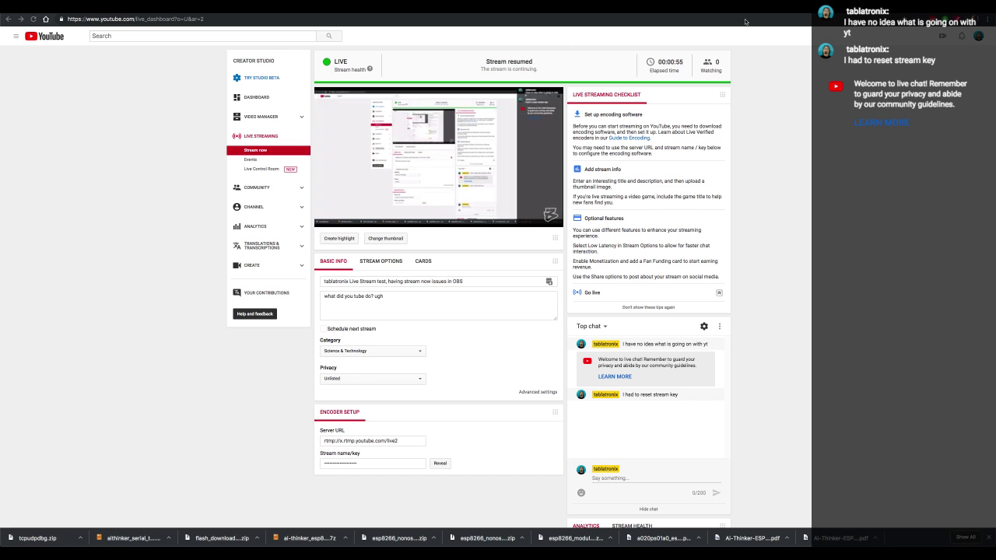
# Step: Open a blank browser tab, detach it as its own window and place it at the upper edge of the display
pyautogui.press('super+t')
pyautogui.moveTo(686, 6); pyautogui.dragTo(645, 103)
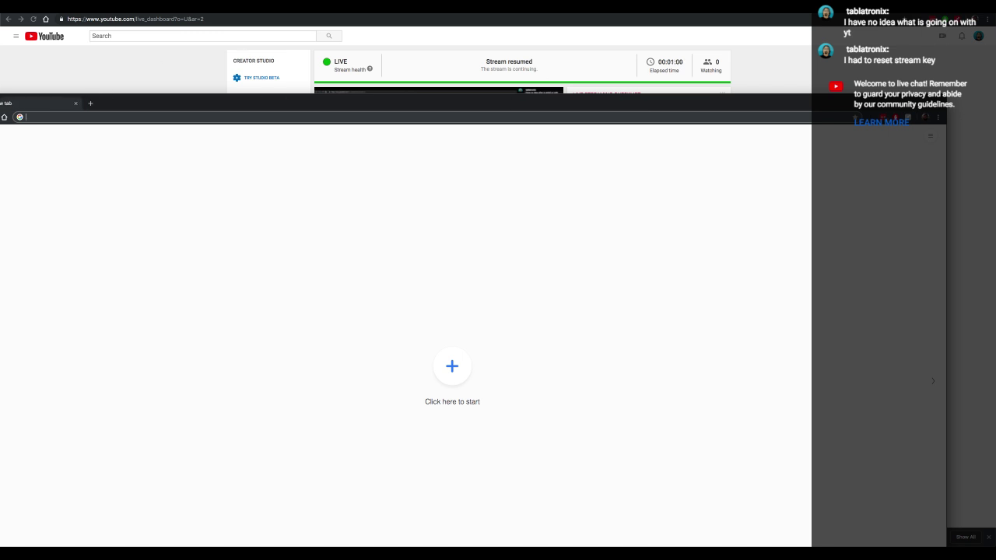
pyautogui.moveTo(161, 102); pyautogui.dragTo(229, 34)
# Step: Bring the EAGLE board window to the front and close the file browser window in the window overview
pyautogui.hotkey('ctrl', 'Up')
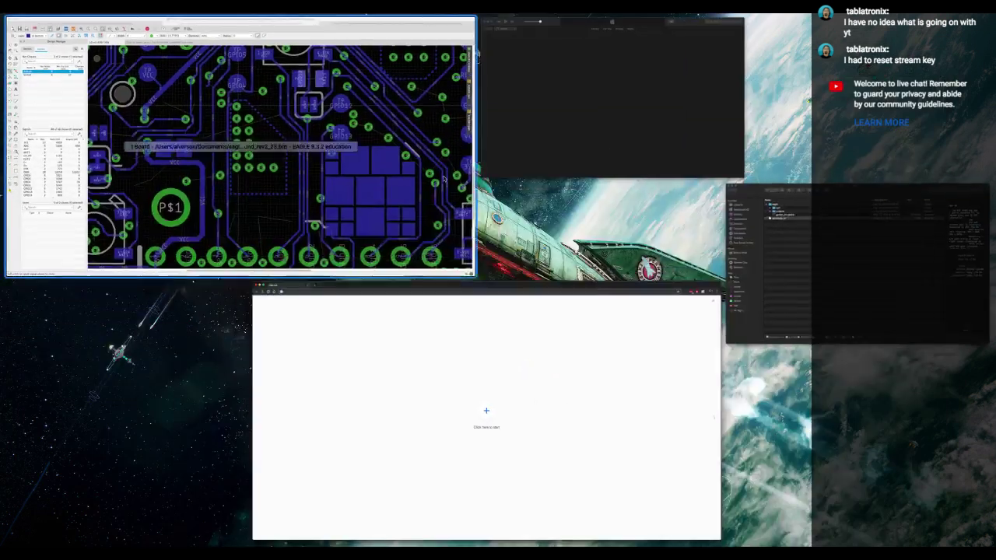
pyautogui.click(446, 178)
pyautogui.hotkey('ctrl', 'Up')
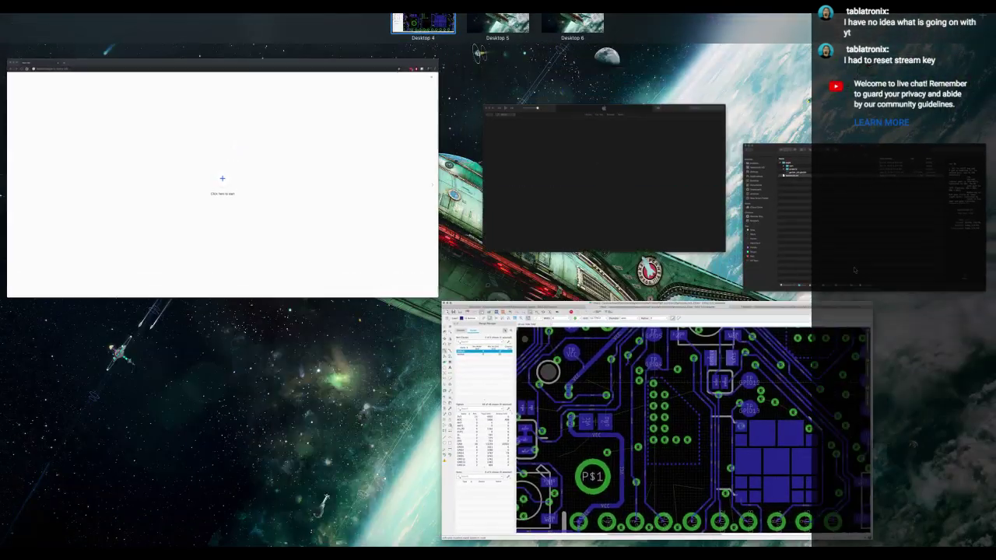
pyautogui.click(606, 178)
pyautogui.press('super+w')
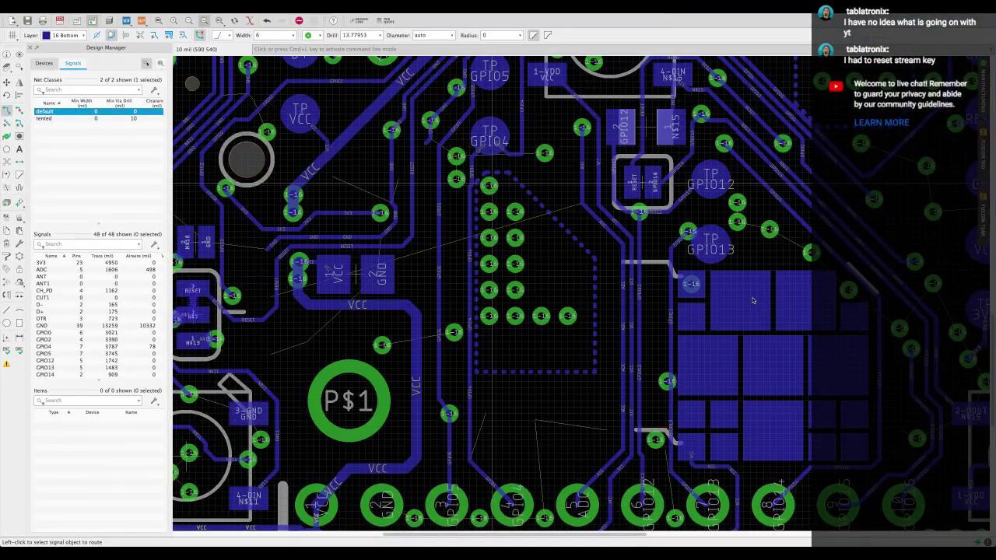
pyautogui.hotkey('ctrl', 'Up')
pyautogui.click(597, 329)
pyautogui.hotkey('ctrl', 'Up')
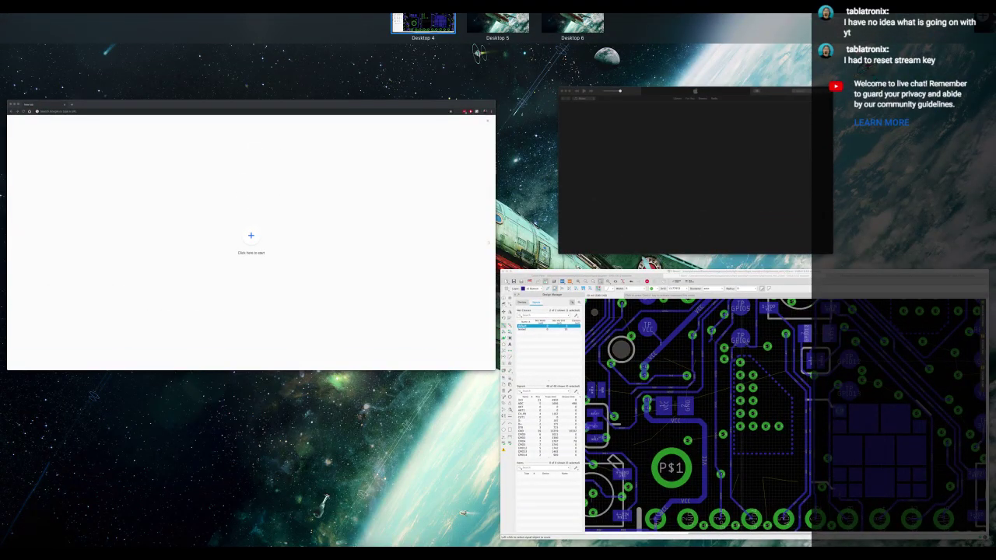
# Step: Move the text editor window with the PCB to-do notes onto Desktop 5
pyautogui.hotkey('ctrl', 'Up')
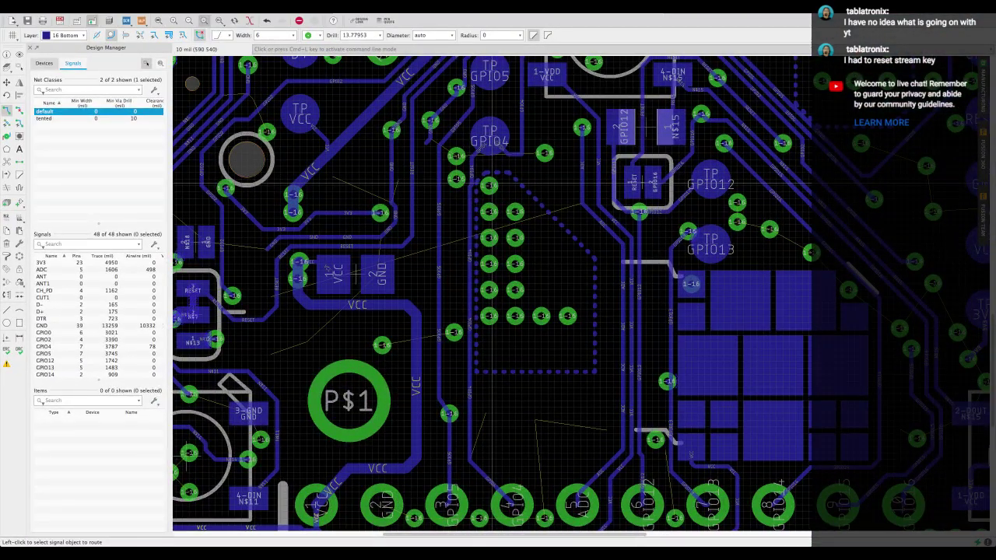
pyautogui.moveTo(478, 545); pyautogui.dragTo(480, 56)
pyautogui.hotkey('ctrl', 'Up')
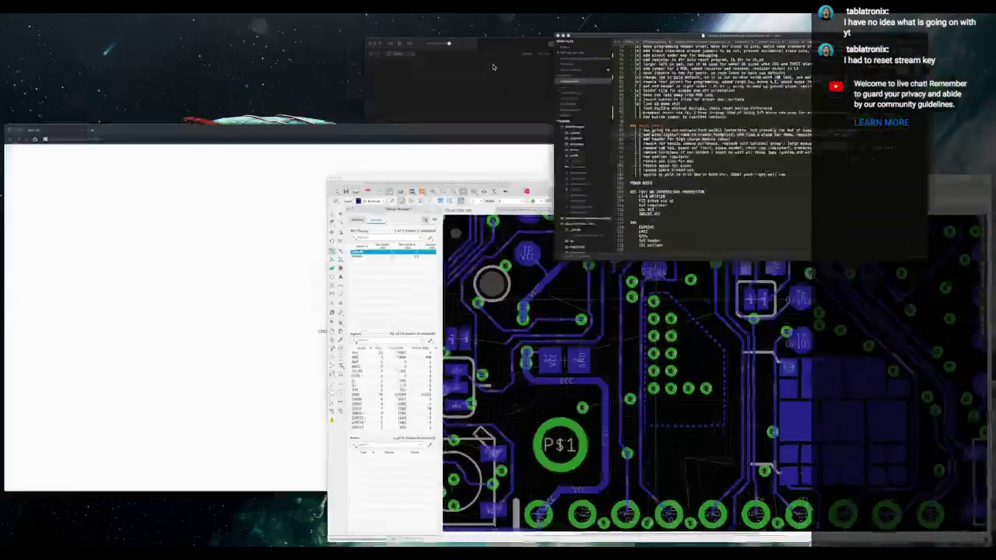
pyautogui.moveTo(747, 124); pyautogui.dragTo(498, 23)
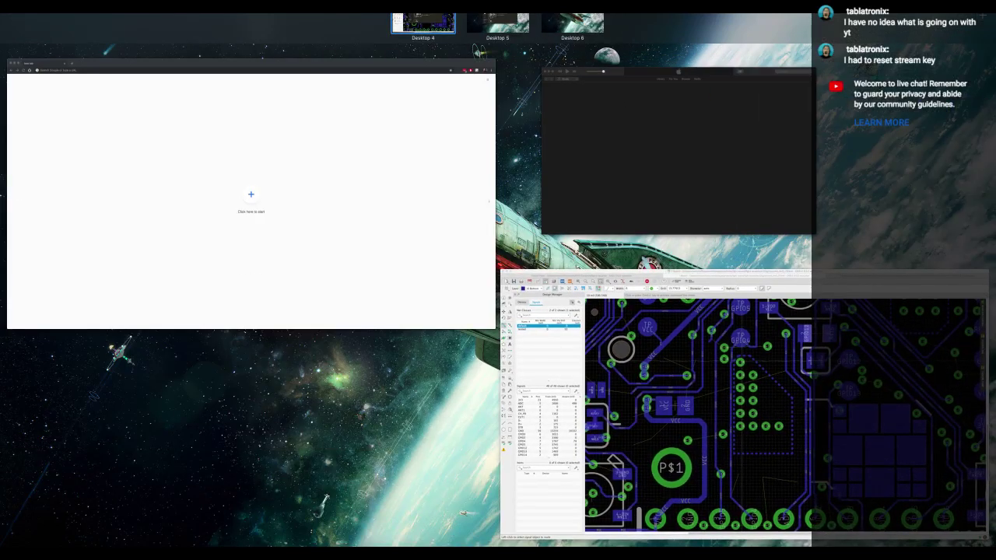
pyautogui.hotkey('ctrl', 'Up')
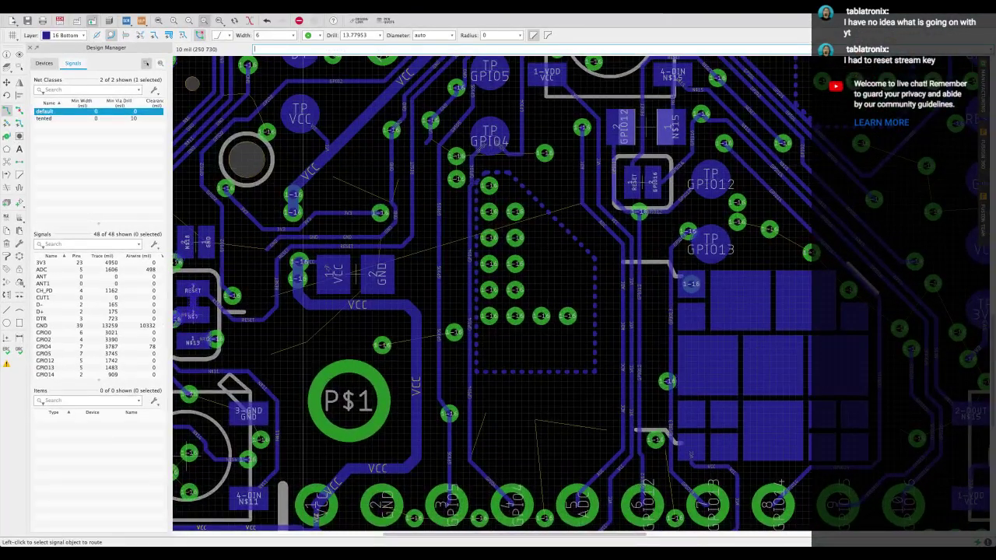
# Step: Move the EAGLE board window onto Desktop 6 and switch to that desktop
pyautogui.hotkey('ctrl', 'Up')
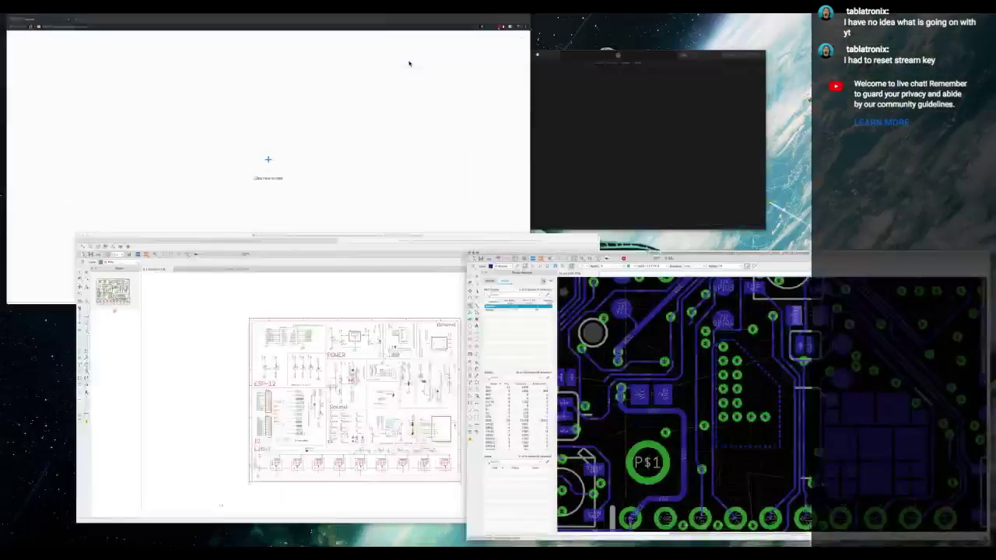
pyautogui.hotkey('ctrl', 'Up')
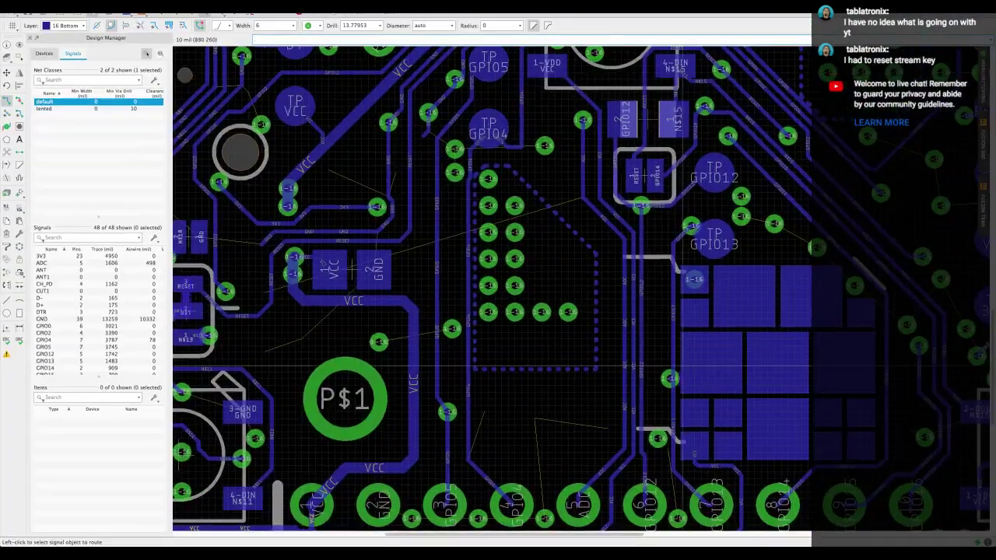
pyautogui.hotkey('ctrl', 'Up')
pyautogui.moveTo(701, 382); pyautogui.dragTo(574, 25)
pyautogui.click(575, 24)
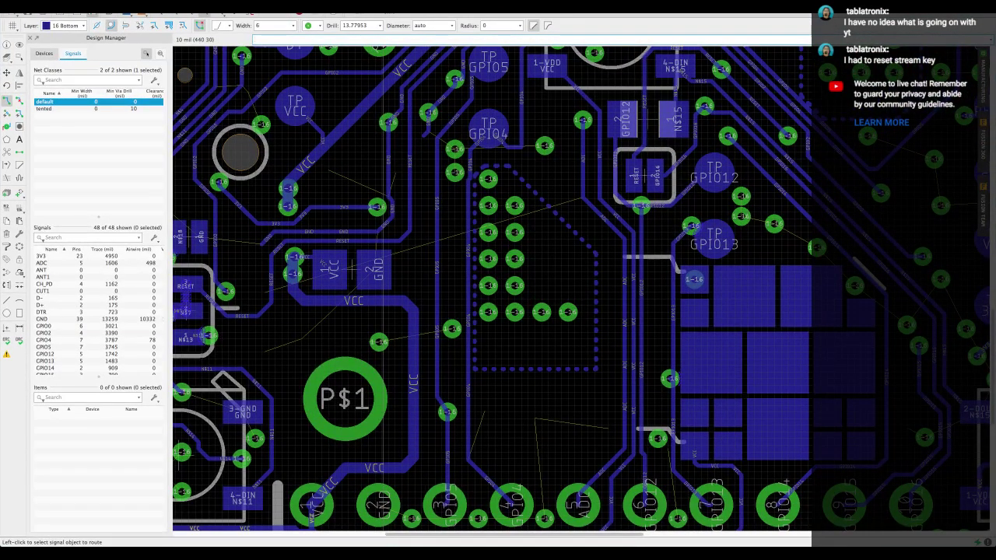
# Step: Check the windows left on Desktop 4 and return to the board on Desktop 6
pyautogui.hotkey('ctrl', 'Left')
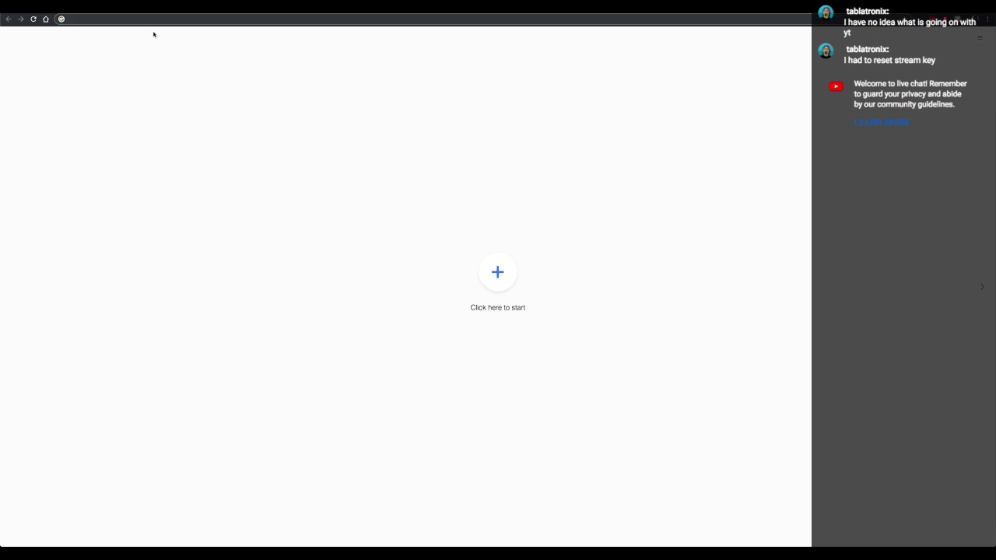
pyautogui.hotkey('ctrl', 'Up')
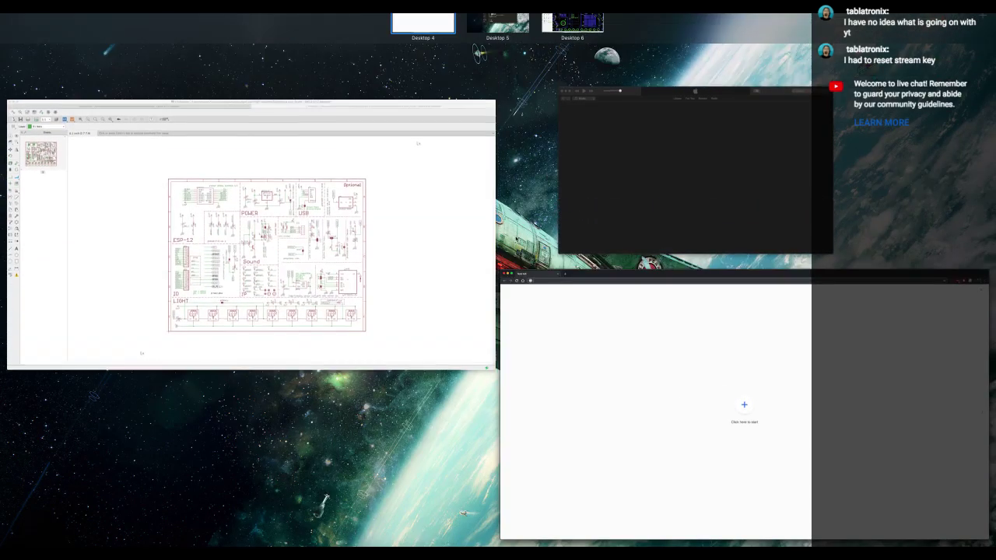
pyautogui.click(589, 304)
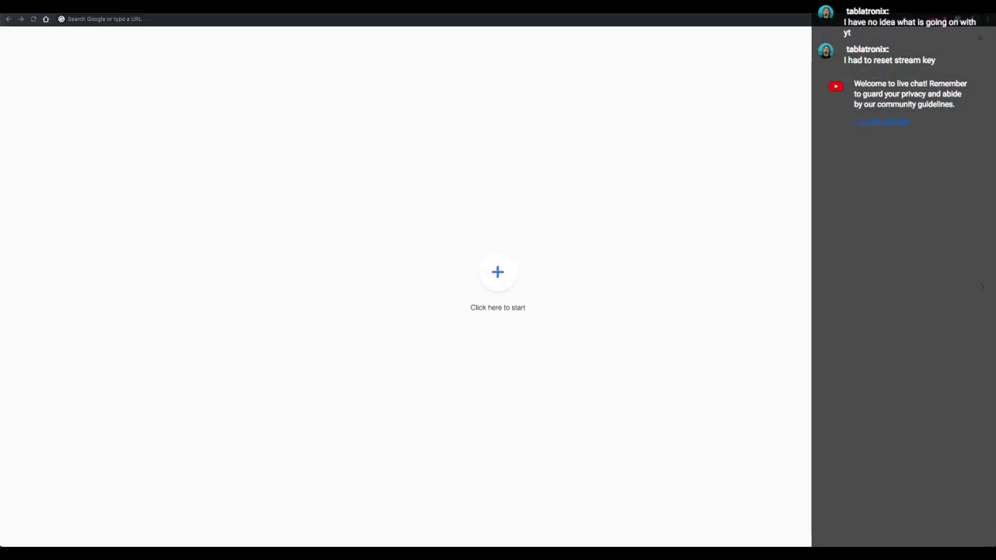
pyautogui.hotkey('ctrl', 'Up')
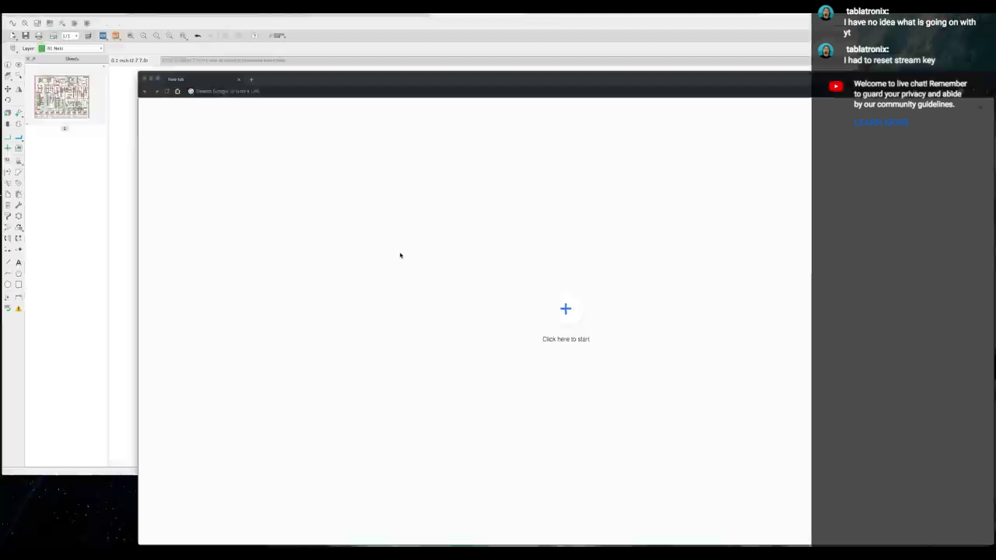
pyautogui.click(555, 21)
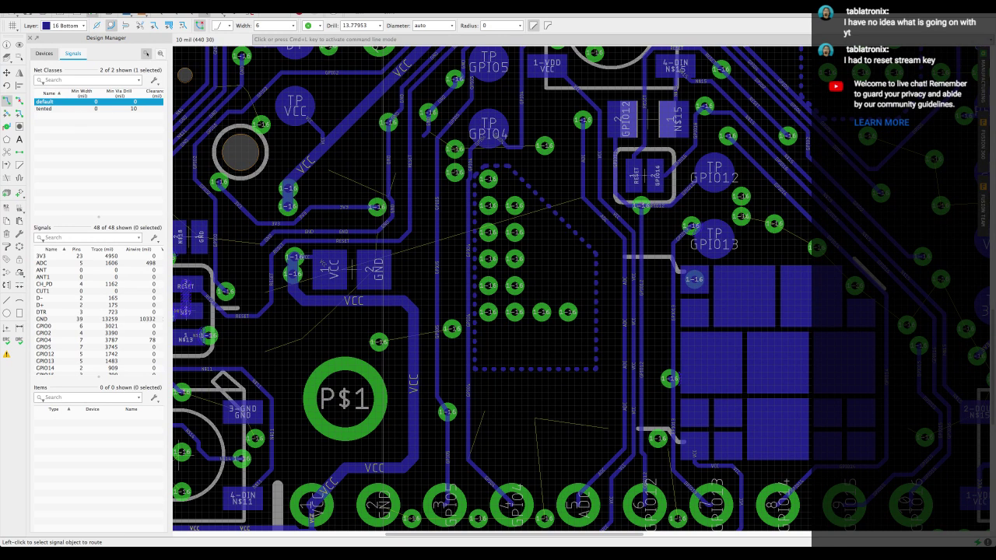
# Step: Bring the YouTube live dashboard window forward and move it away, leaving the blank browser window on Desktop 4
pyautogui.hotkey('ctrl', 'Right')
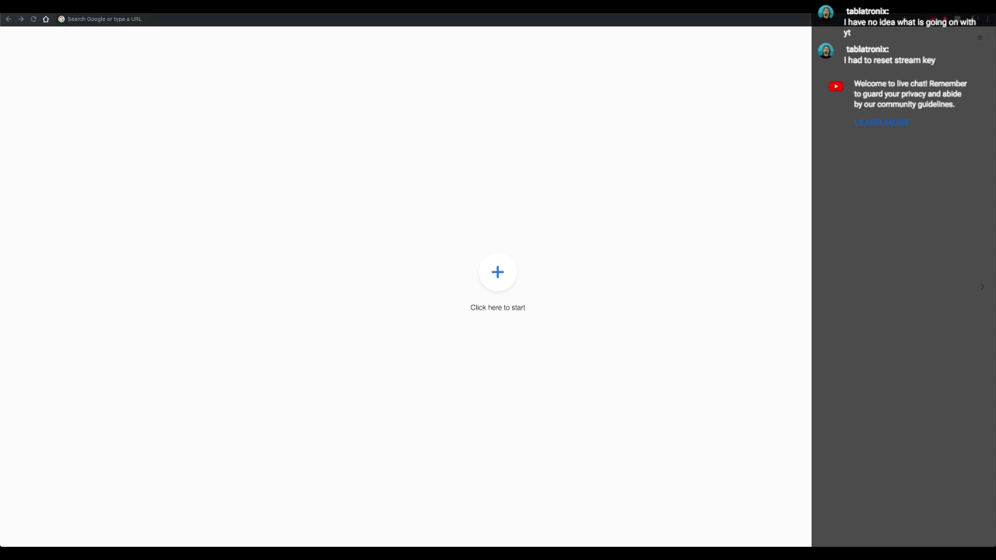
pyautogui.press('super+grave')
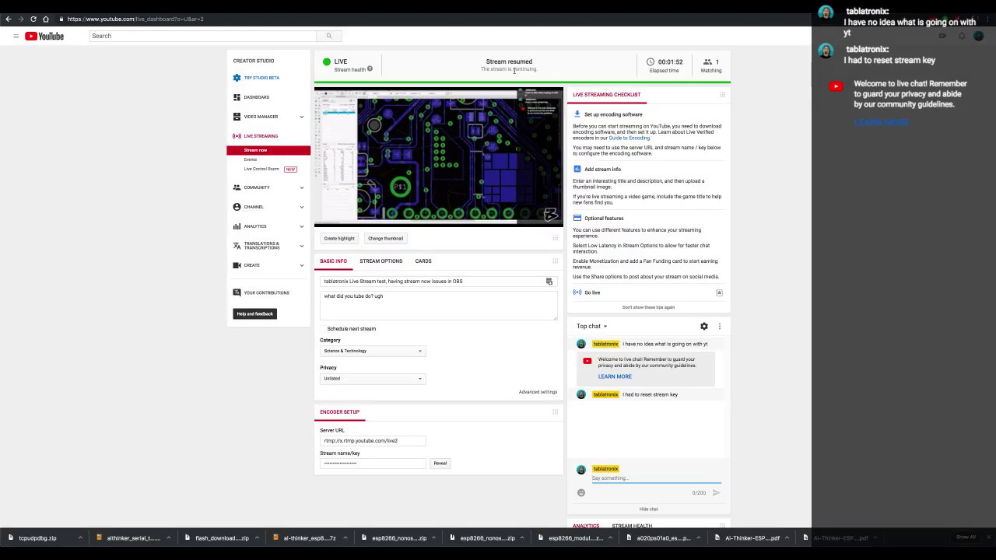
pyautogui.moveTo(667, 11); pyautogui.dragTo(715, 64)
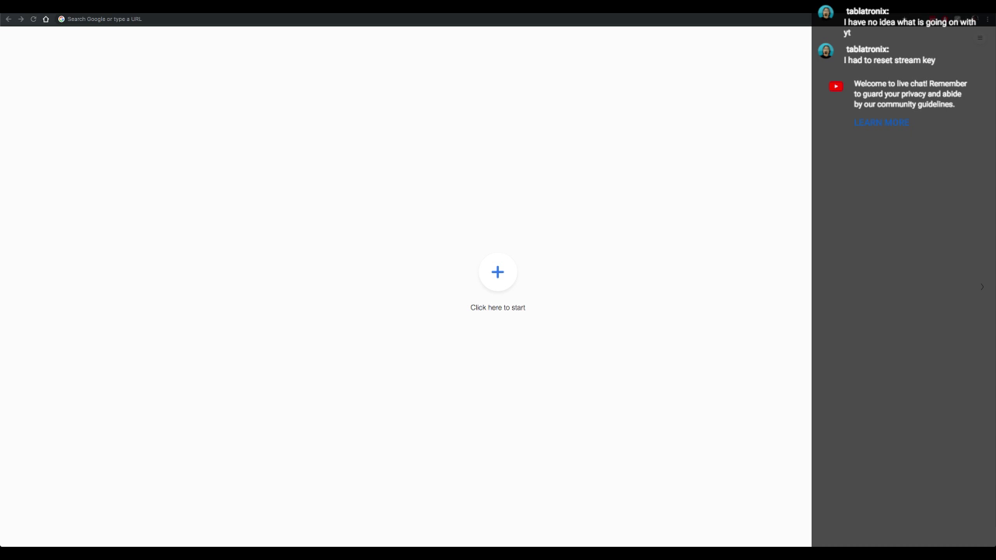
# Step: Switch to Desktop 5, shift the text editor window slightly and place the cursor on the POWER NETS line
pyautogui.hotkey('ctrl', 'Up')
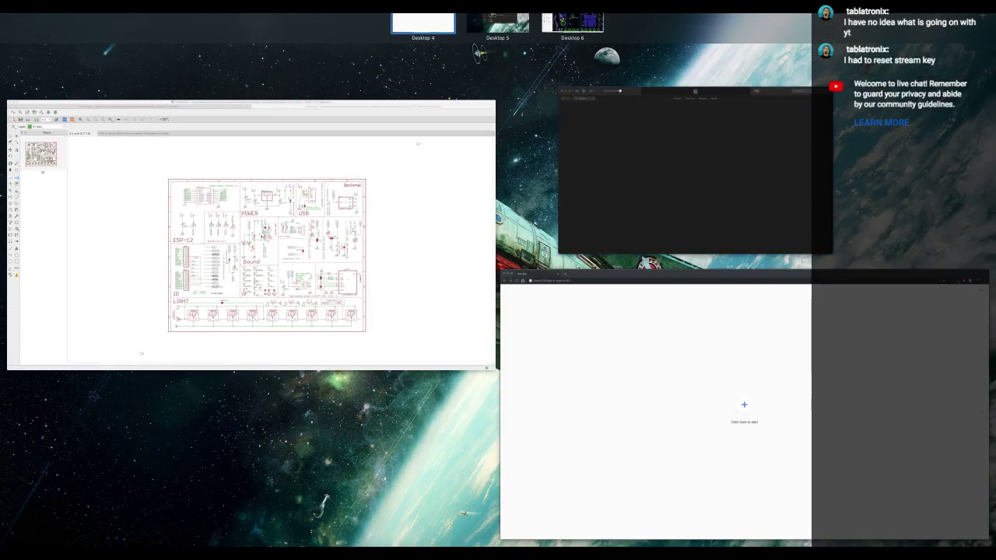
pyautogui.click(498, 23)
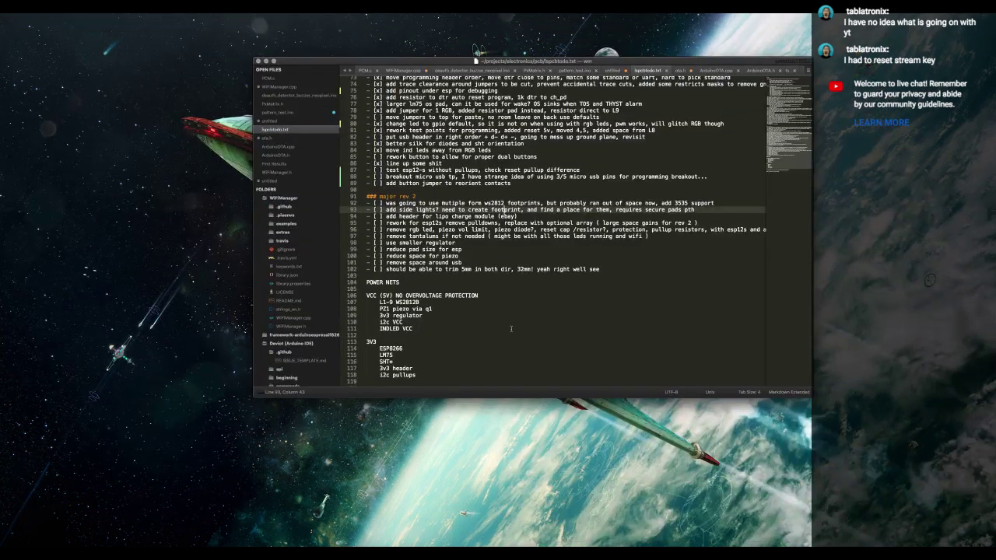
pyautogui.moveTo(614, 61)
pyautogui.mouseDown()
pyautogui.moveTo(610, 84)
pyautogui.moveTo(598, 73)
pyautogui.mouseUp()
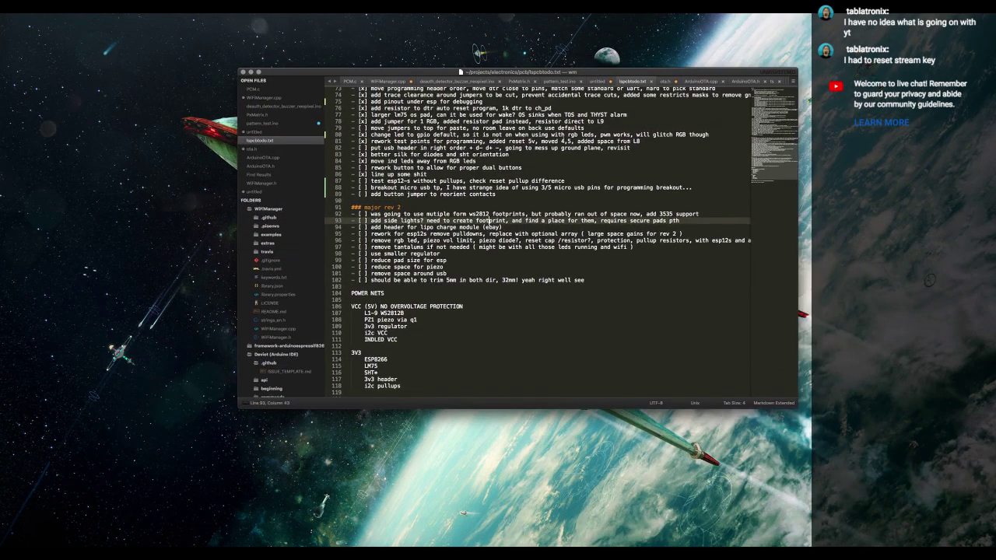
pyautogui.click(454, 294)
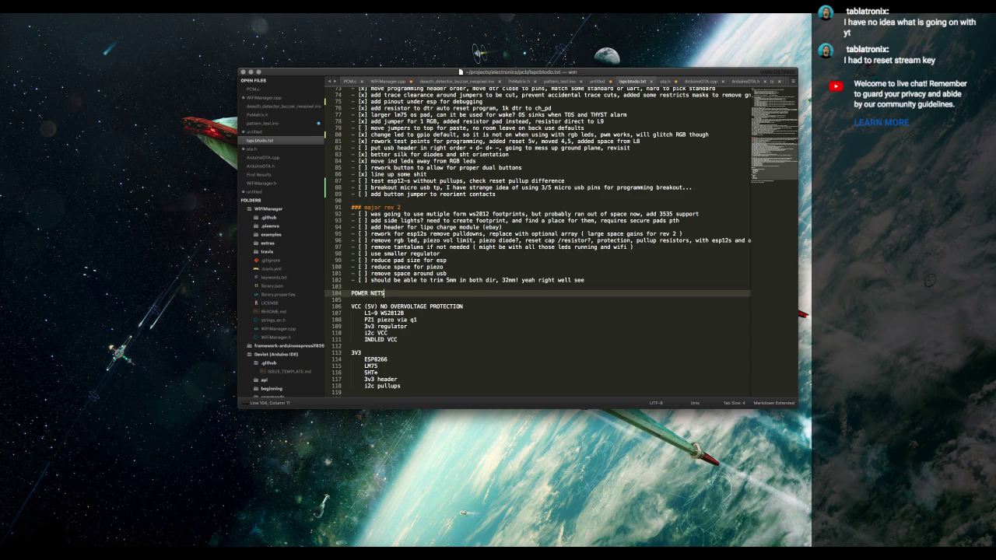
pyautogui.hotkey('ctrl', 'Up')
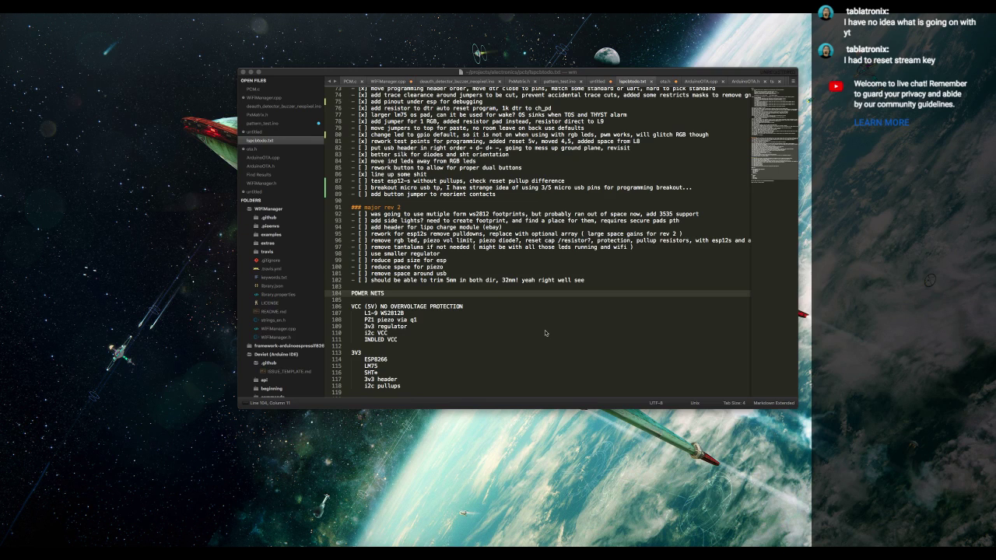
pyautogui.scroll(-1, 545, 333)
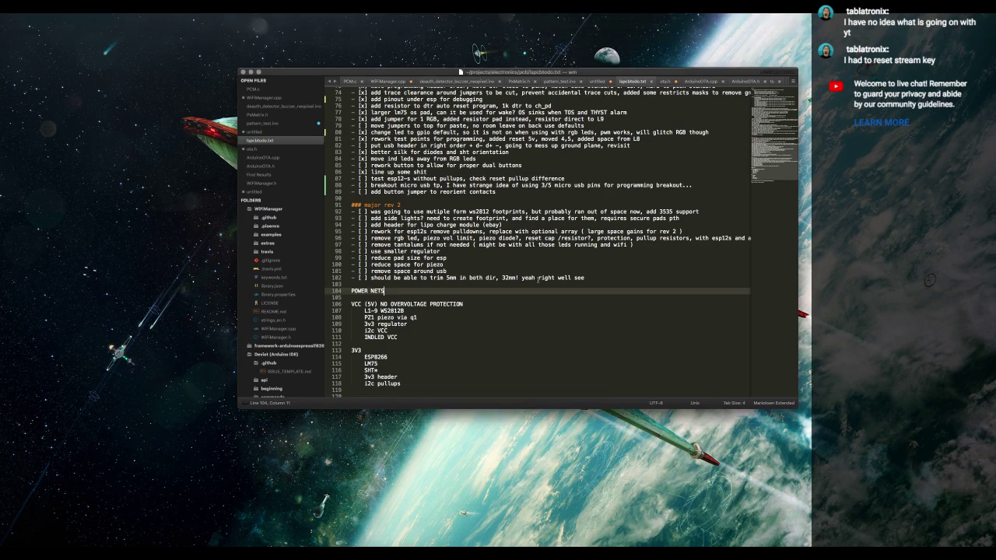
pyautogui.click(550, 105)
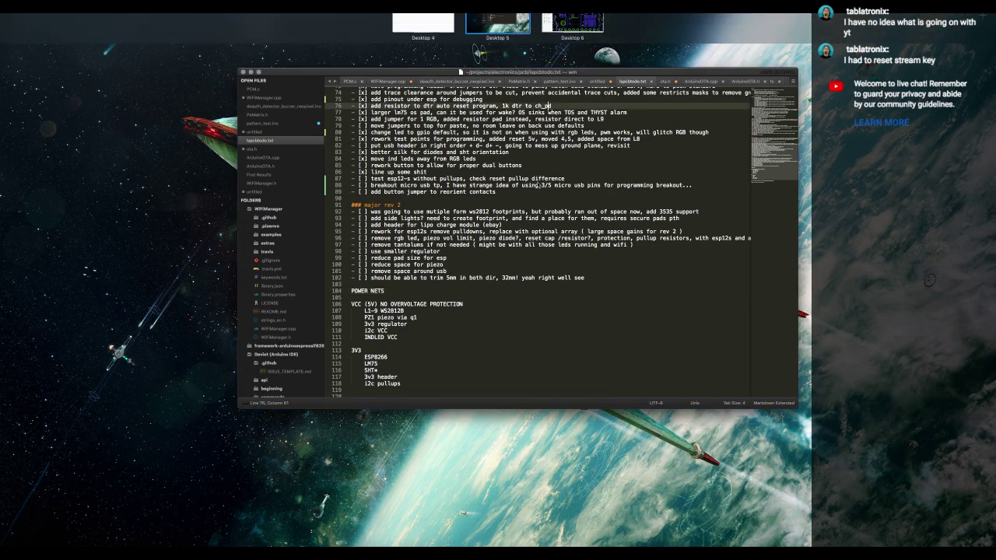
pyautogui.click(508, 145)
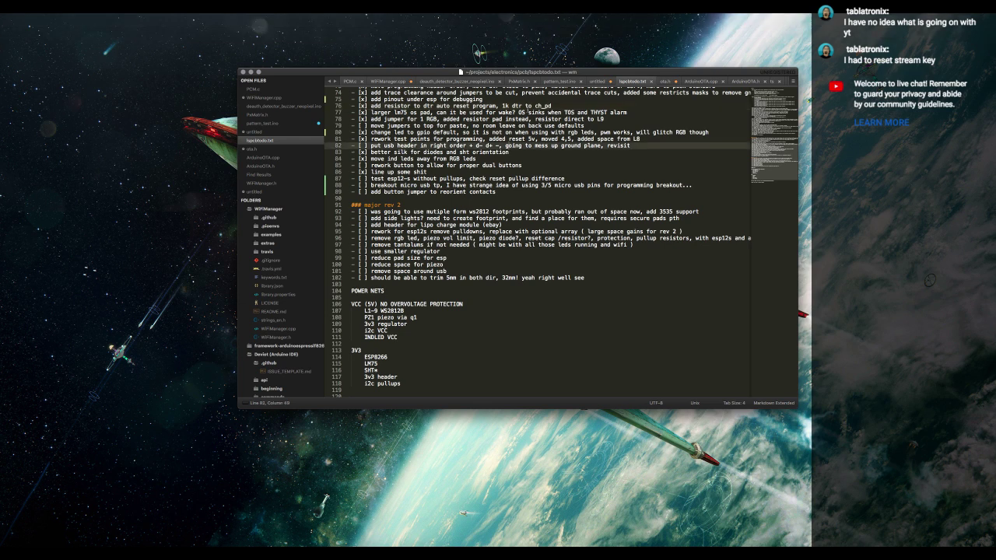
# Step: Enlarge the text editor window and reposition it so more of the PCB to-do notes fit on the display
pyautogui.moveTo(557, 70); pyautogui.dragTo(518, 54)
pyautogui.moveTo(756, 393); pyautogui.dragTo(896, 482)
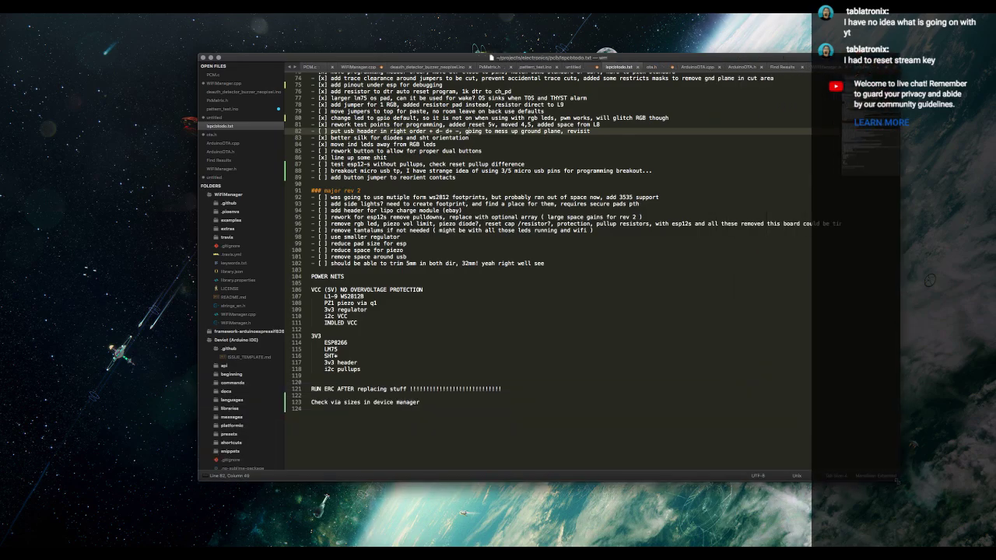
pyautogui.moveTo(639, 57); pyautogui.dragTo(568, 51)
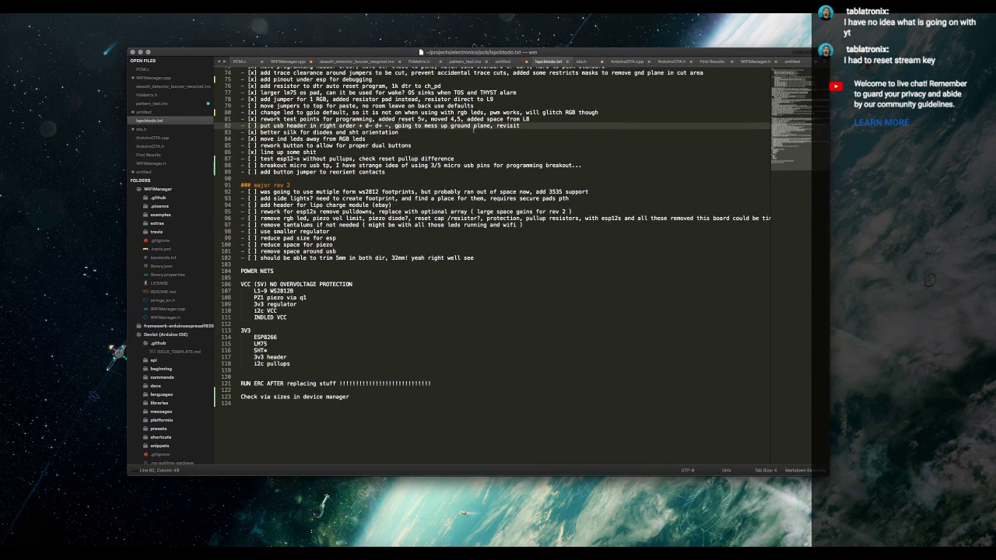
# Step: Review the PCB to-do notes from the rev 30 items through the minor and major rev 2 lists
pyautogui.scroll(5, 473, 130)
pyautogui.scroll(15, 473, 130)
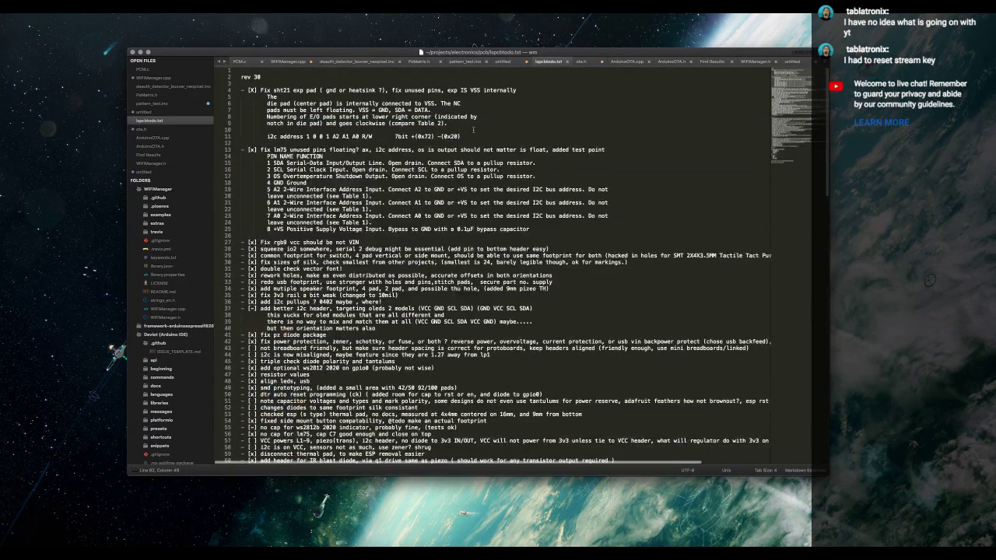
pyautogui.scroll(-14, 473, 130)
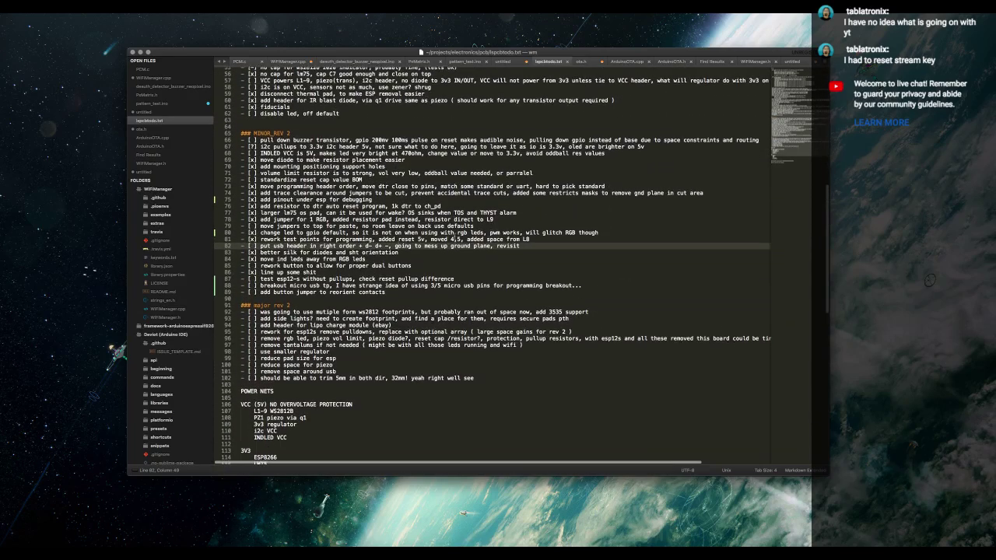
# Step: Shift the text editor window slightly and switch to the PCB board layout on Desktop 6
pyautogui.moveTo(408, 53); pyautogui.dragTo(389, 55)
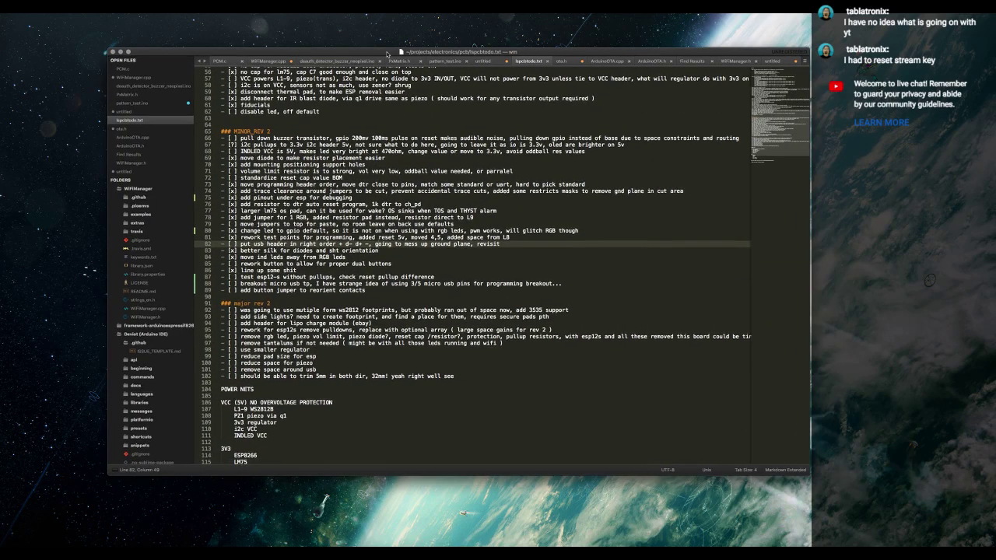
pyautogui.hotkey('ctrl', 'Up')
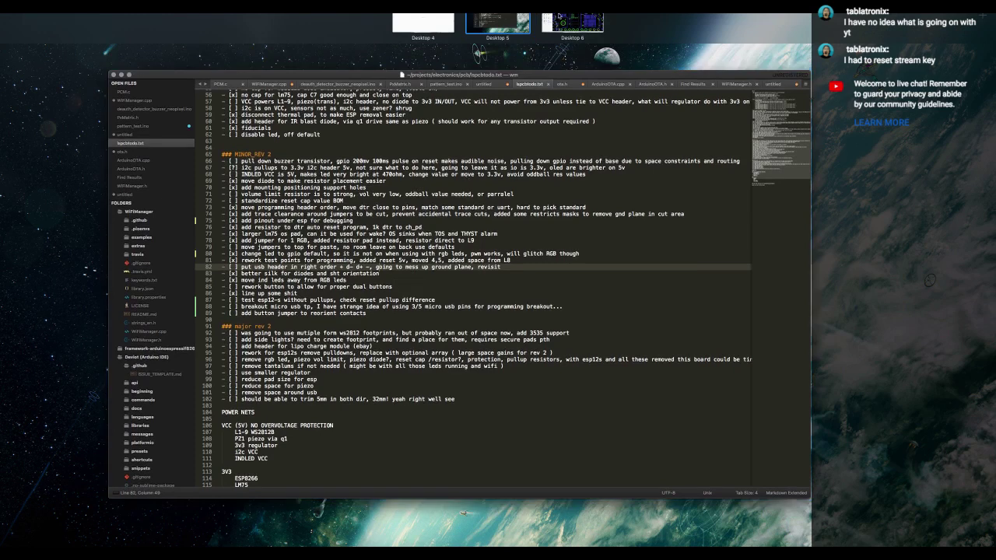
pyautogui.click(581, 23)
pyautogui.hotkey('ctrl', 'Up')
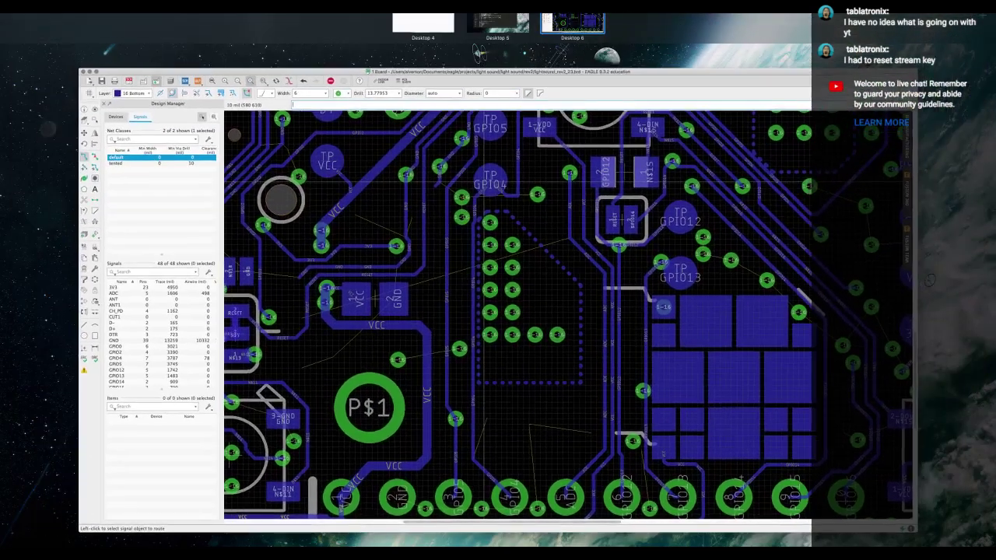
# Step: Switch to Desktop 4 and bring the EAGLE schematic window in front of the blank browser window
pyautogui.click(430, 16)
pyautogui.hotkey('ctrl', 'Up')
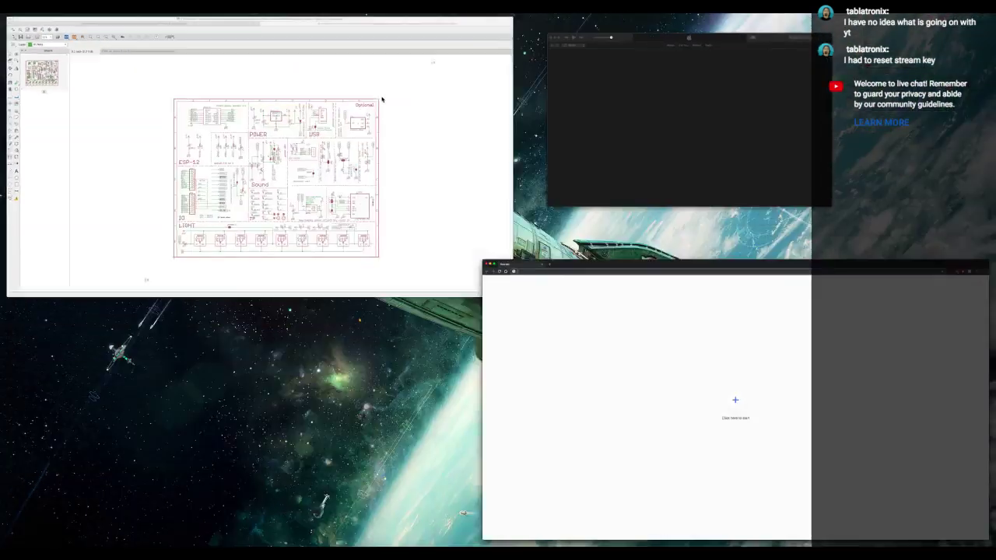
pyautogui.click(292, 147)
pyautogui.hotkey('ctrl', 'Up')
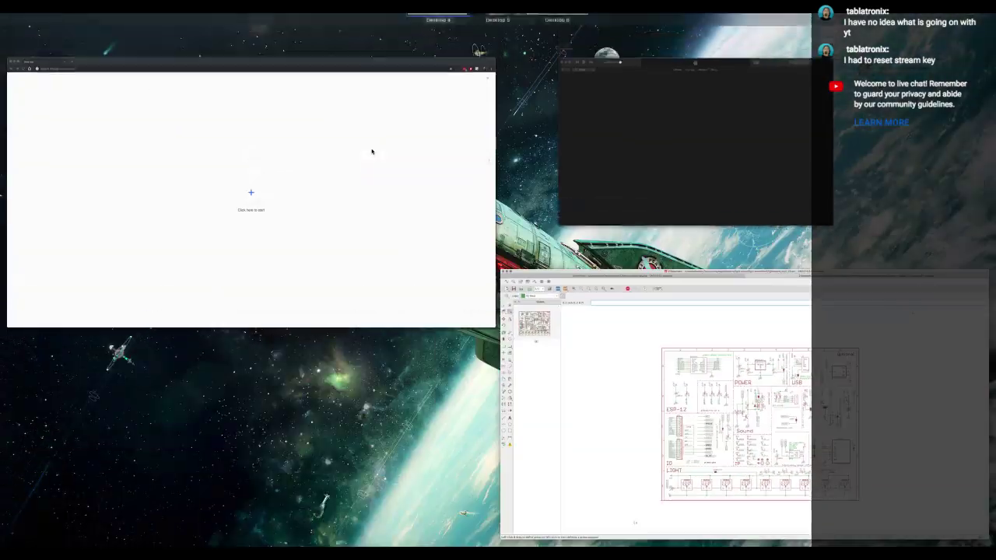
pyautogui.click(614, 423)
# Step: Check the ends of the long to-do lines on Desktop 5, then return to the board layout on Desktop 6
pyautogui.hotkey('ctrl', 'Right')
pyautogui.hotkey('ctrl', 'Right')
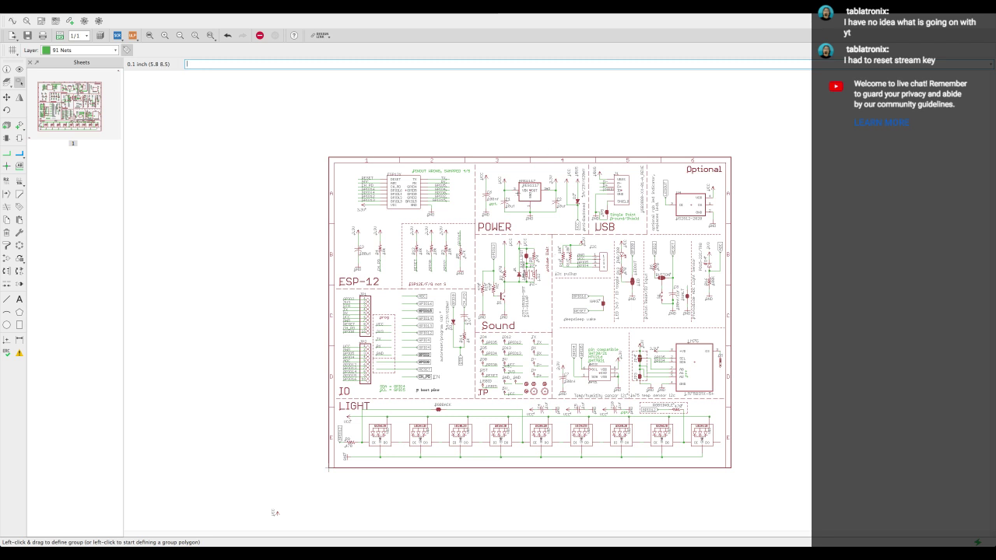
pyautogui.hotkey('ctrl', 'Right')
pyautogui.hscroll(5, 496, 238)
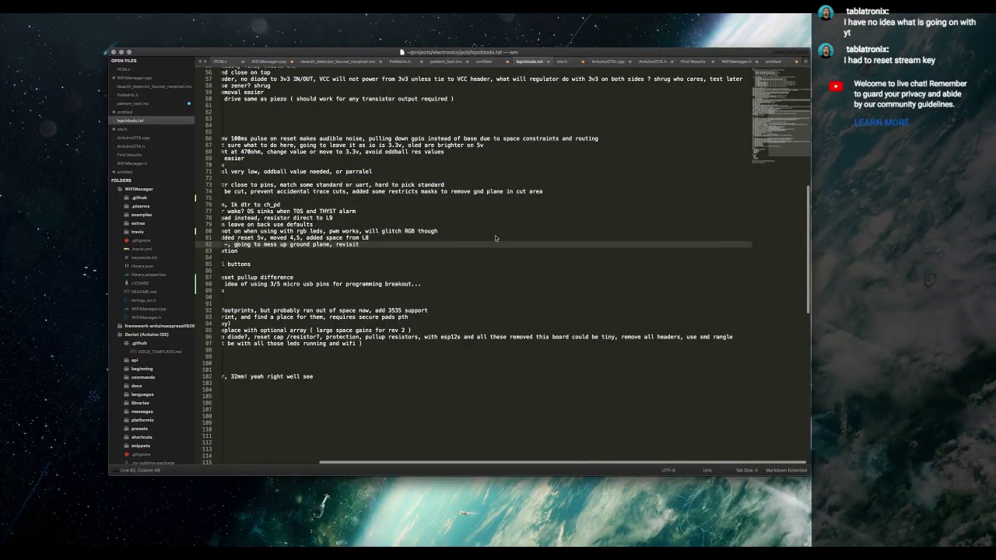
pyautogui.hscroll(-5, 496, 237)
pyautogui.hotkey('ctrl', 'Right')
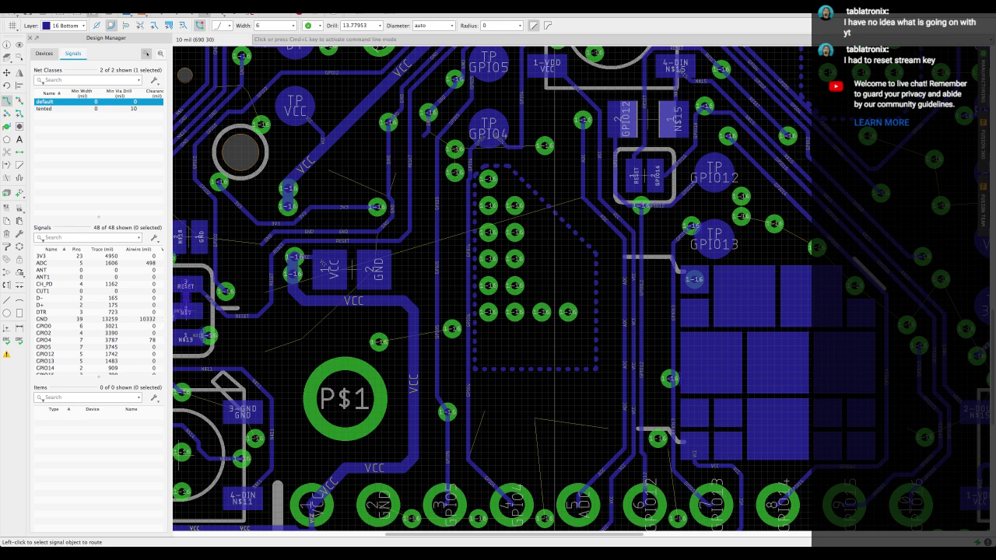
# Step: Switch back to Desktop 4 and clear the blank browser window away, leaving the EAGLE schematic there
pyautogui.hotkey('ctrl', 'Up')
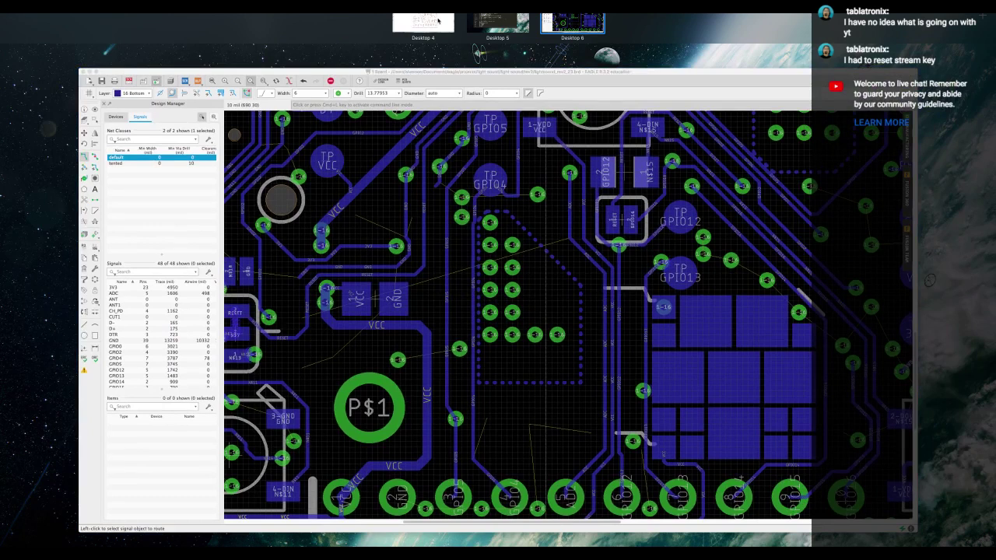
pyautogui.hotkey('ctrl', 'Up')
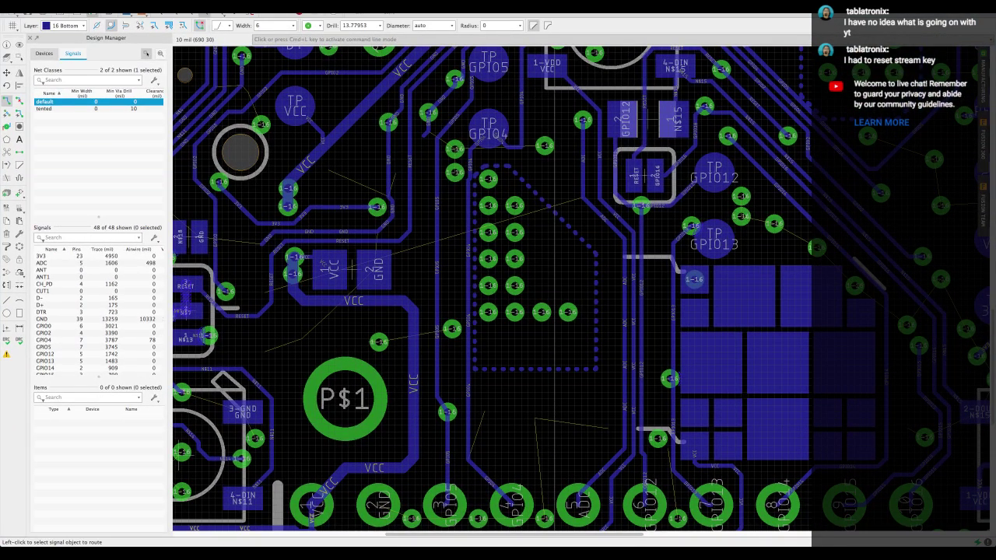
pyautogui.hotkey('ctrl', 'Left')
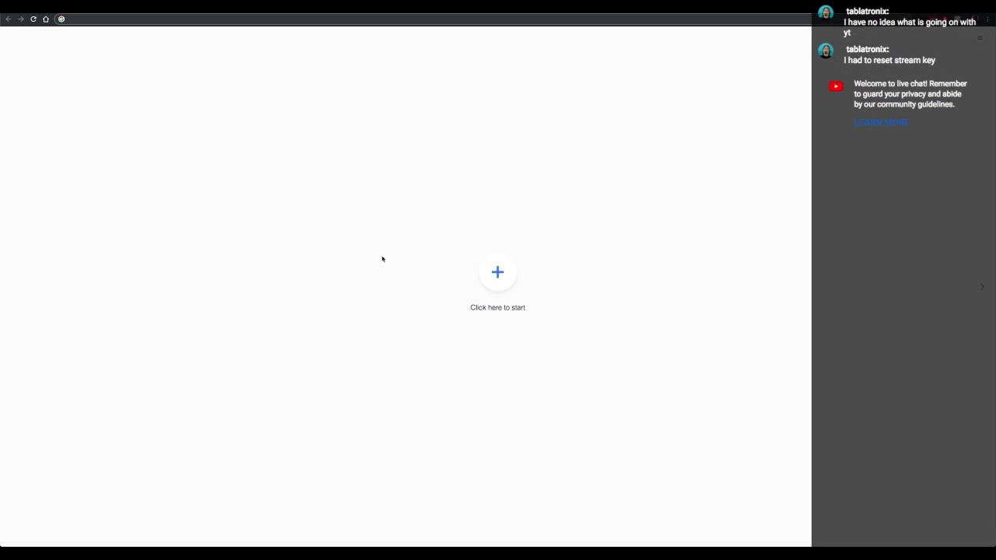
pyautogui.hotkey('ctrl', 'Up')
pyautogui.hotkey('ctrl', 'Up')
pyautogui.hotkey('ctrl', 'Up')
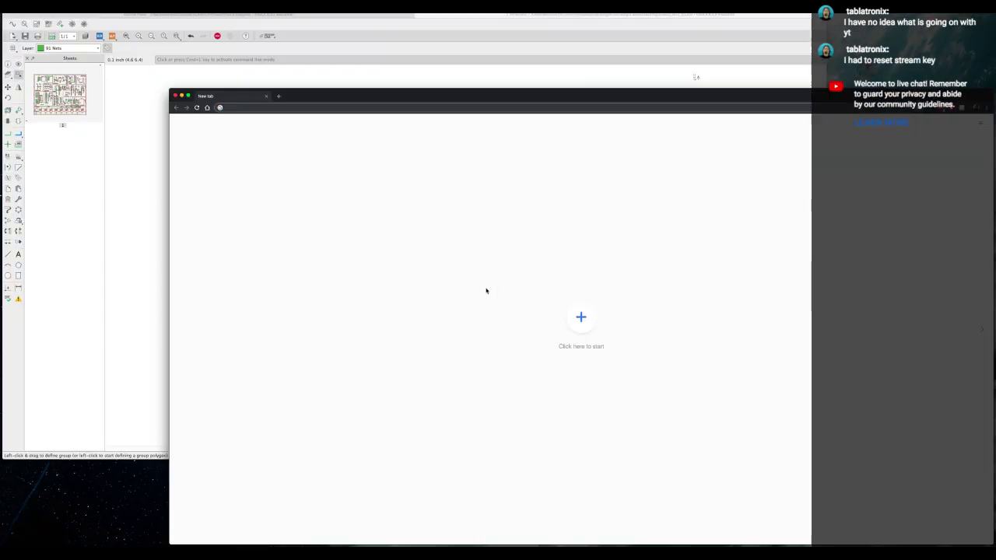
pyautogui.hotkey('ctrl', 'Up')
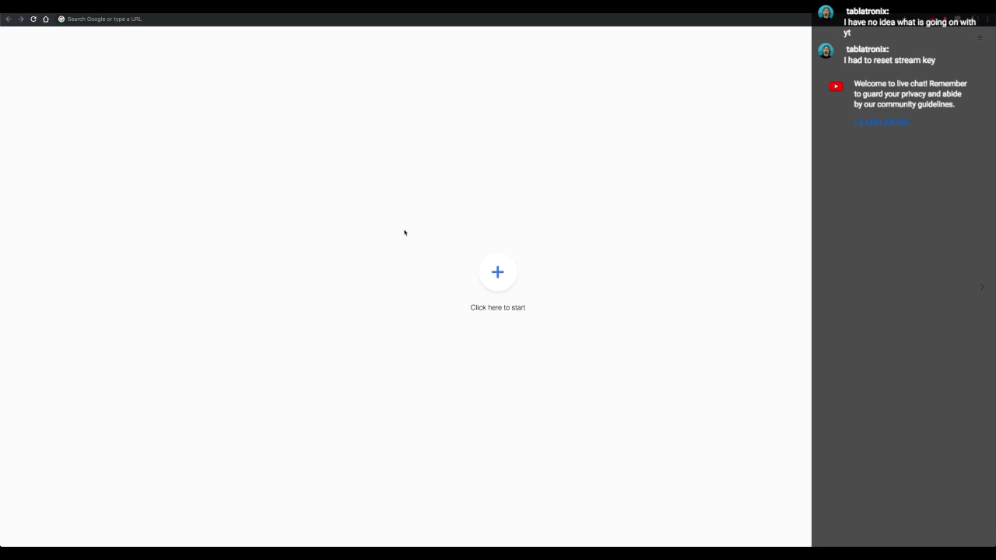
pyautogui.hotkey('ctrl', 'Right')
pyautogui.hotkey('ctrl', 'Up')
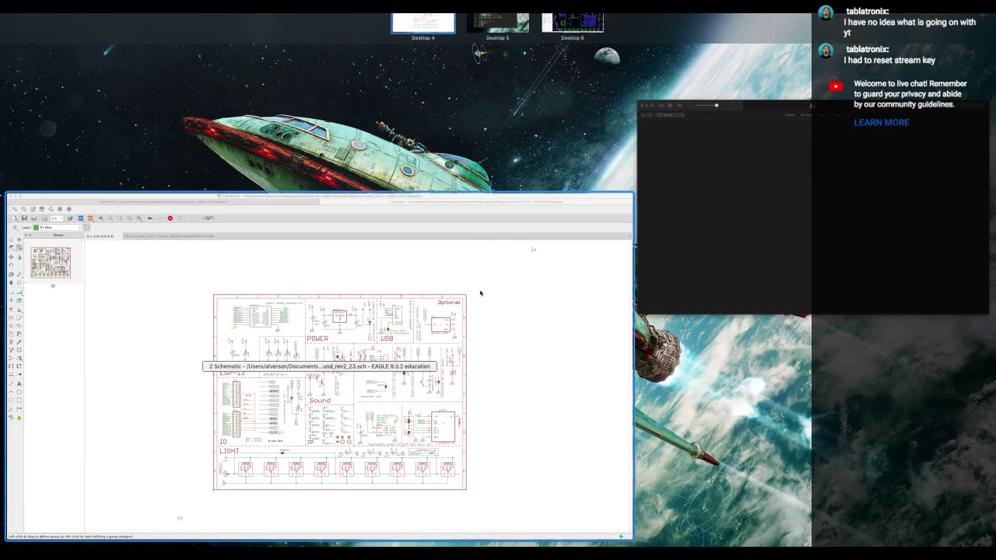
# Step: Look at the board on Desktop 6 and the schematic on Desktop 4, finishing on the board layout
pyautogui.hotkey('ctrl', 'Up')
pyautogui.hotkey('ctrl', 'Up')
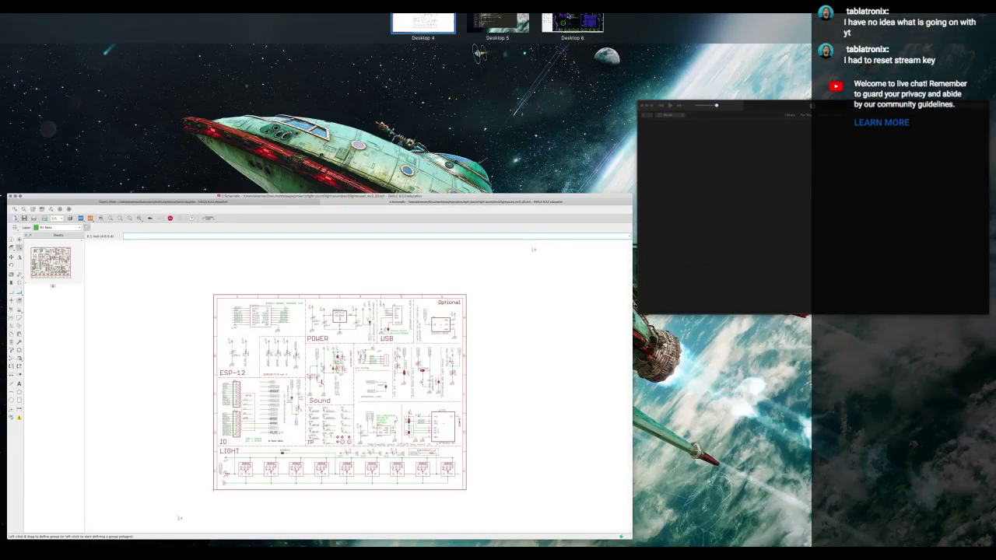
pyautogui.hotkey('ctrl', 'Up')
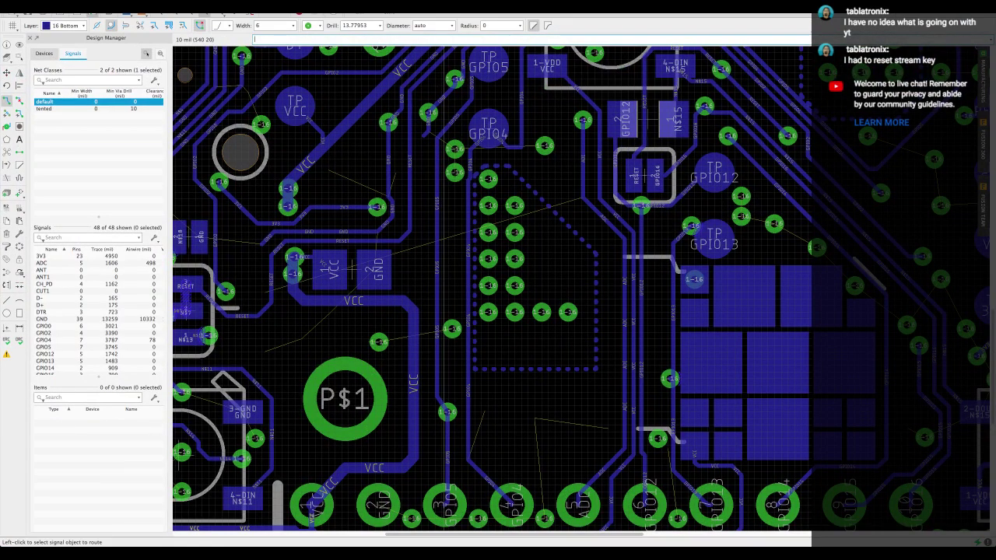
pyautogui.press('Escape')
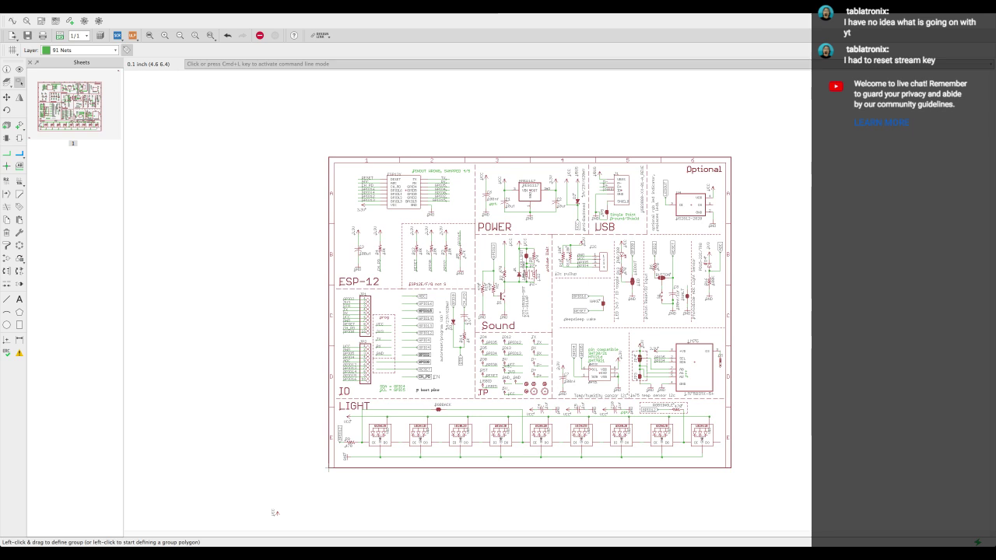
pyautogui.hotkey('ctrl', 'Right')
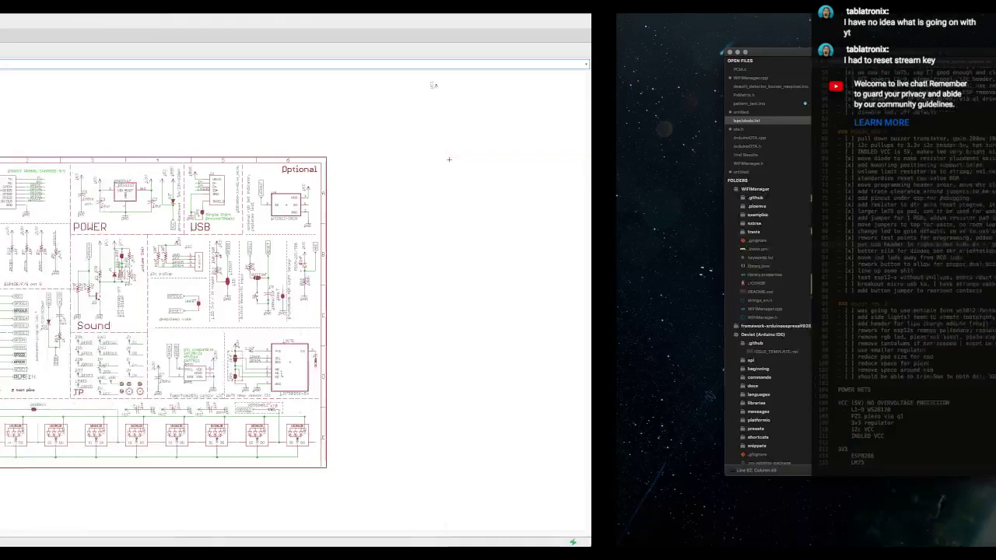
pyautogui.hotkey('ctrl', 'Left')
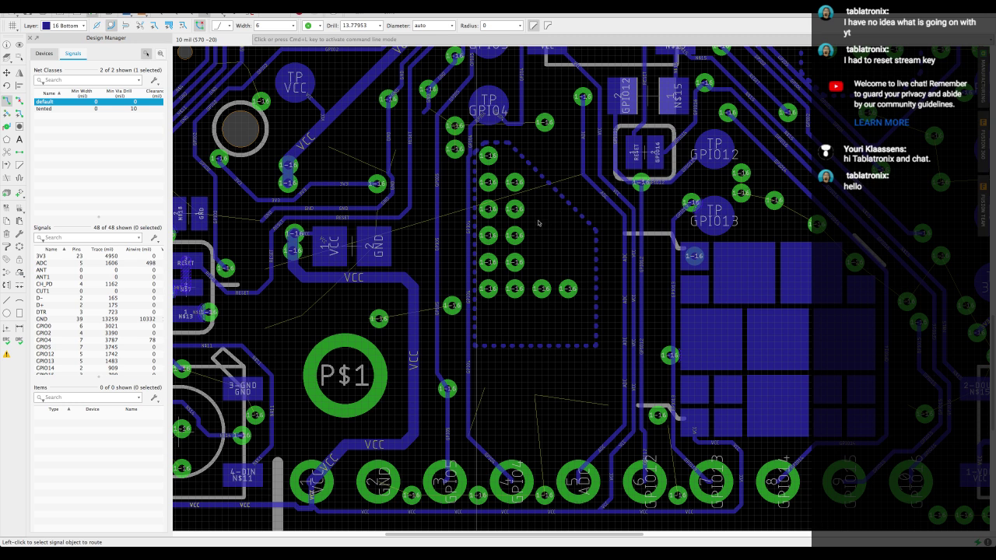
# Step: Run Ratsnest to fill the bottom-layer copper pours around the via array and GPIO test points
pyautogui.scroll(2, 538, 223)
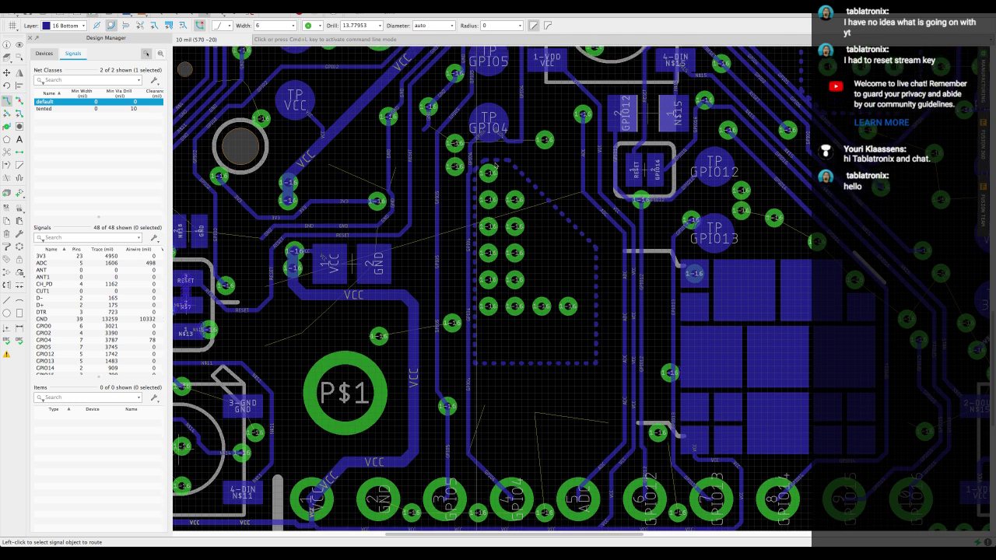
pyautogui.scroll(4, 498, 178)
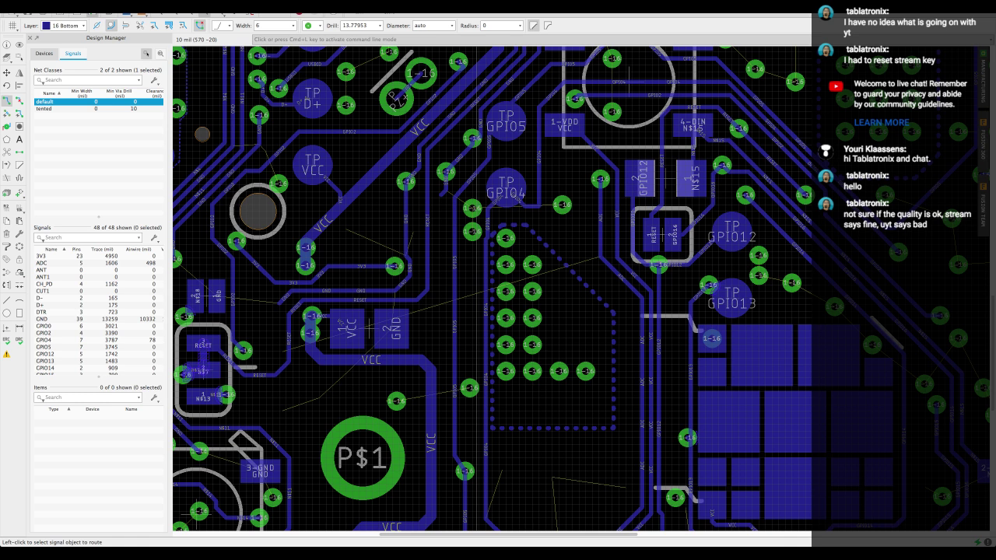
pyautogui.click(633, 40)
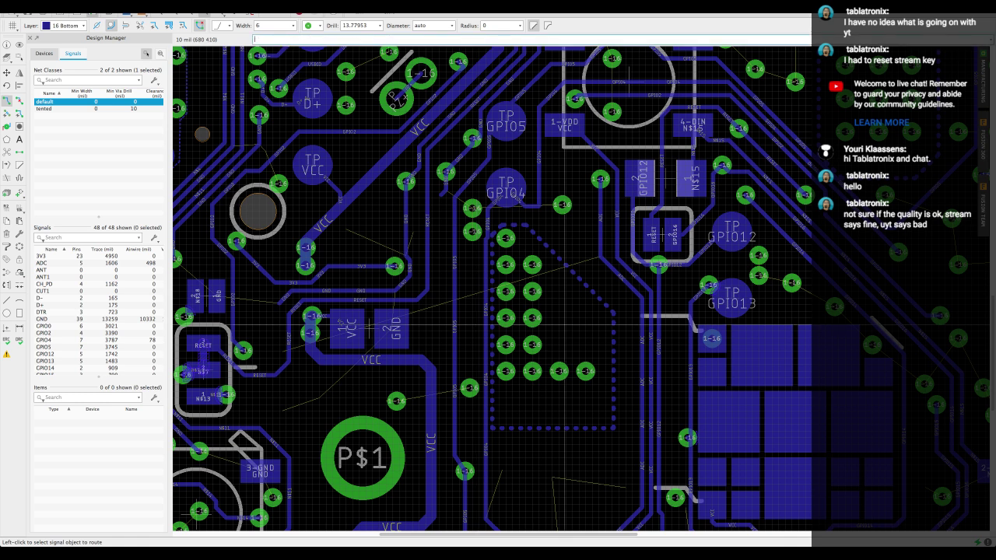
pyautogui.moveTo(625, 81); pyautogui.dragTo(624, 28, button='middle')
pyautogui.moveTo(563, 273); pyautogui.dragTo(558, 317, button='middle')
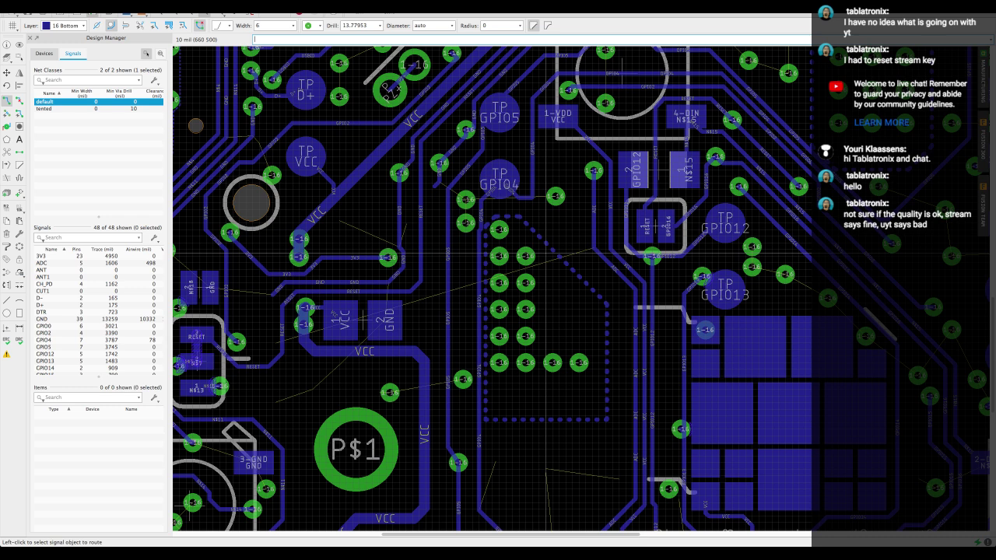
pyautogui.moveTo(545, 253); pyautogui.dragTo(504, 203, button='middle')
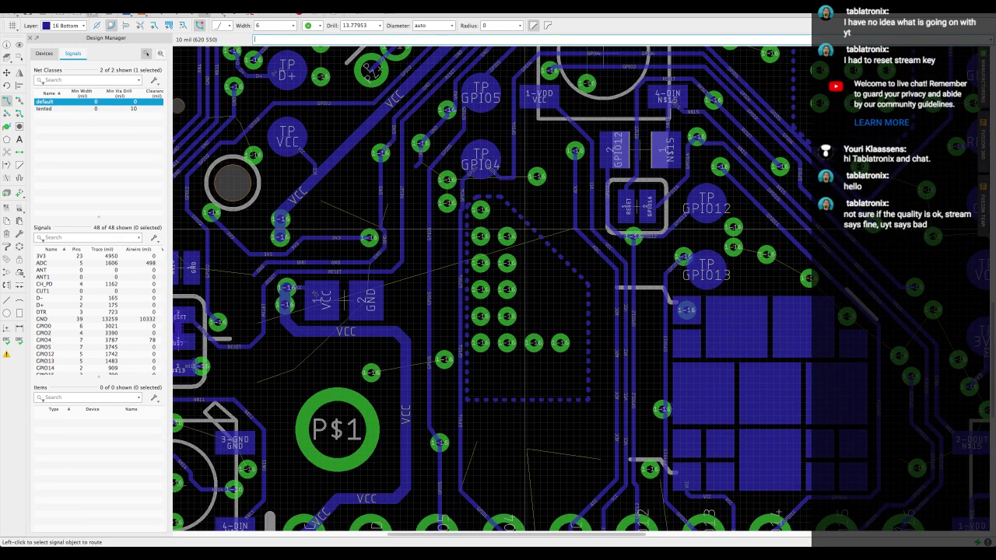
pyautogui.hotkey('ctrl', 'r')
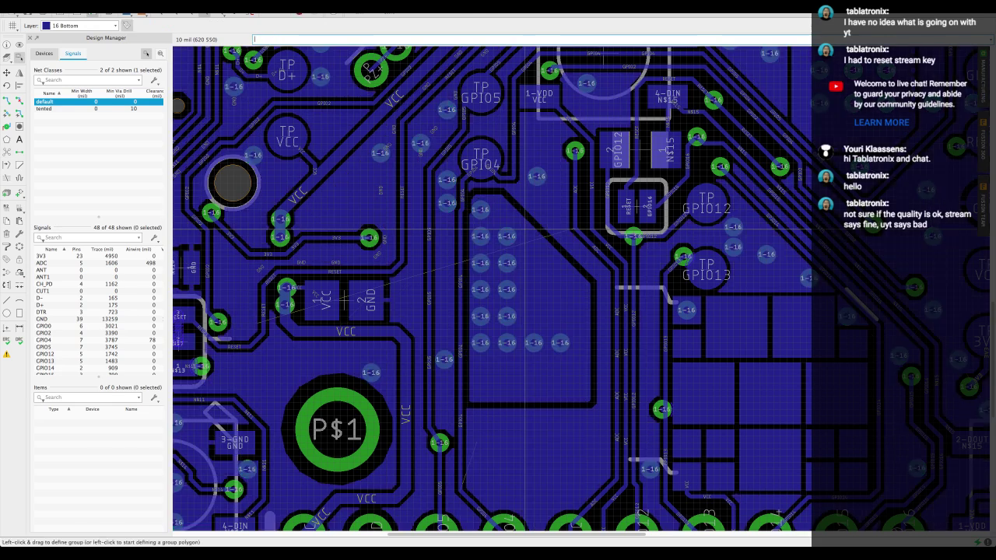
# Step: Display the top layer with its copper pours and examine the area between the via array and the header pins
pyautogui.hotkey('alt', '1')
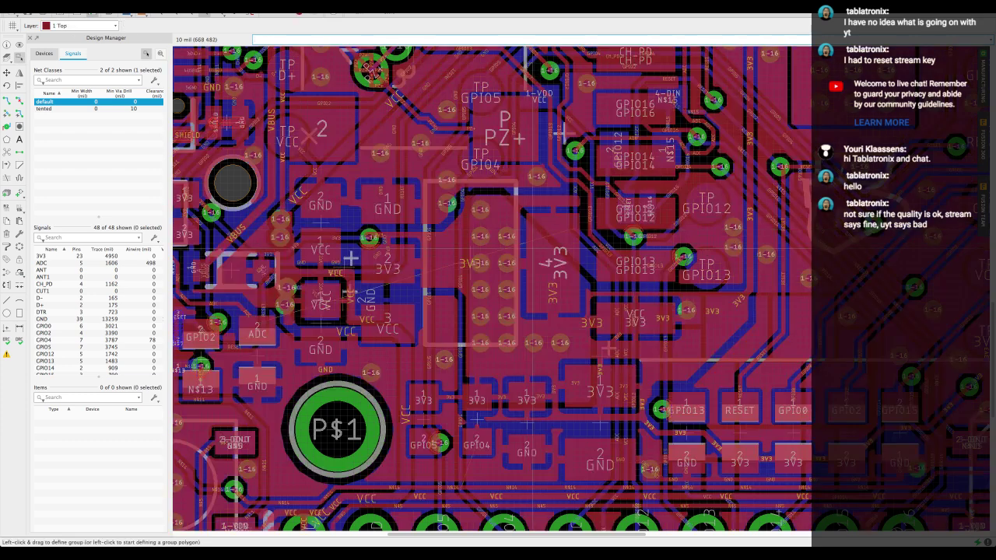
pyautogui.moveTo(548, 271); pyautogui.dragTo(532, 249, button='middle')
pyautogui.scroll(-2, 532, 249)
pyautogui.scroll(-3, 533, 251)
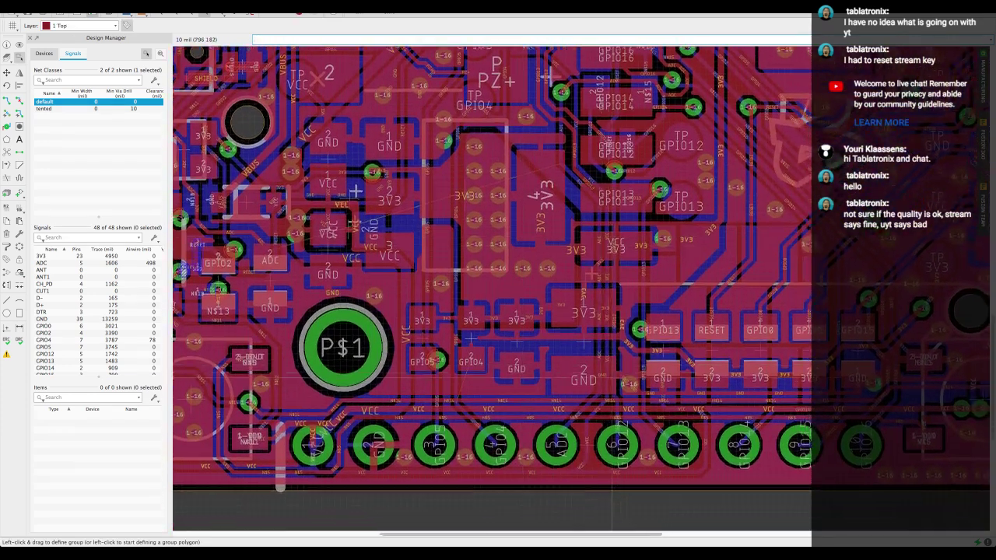
pyautogui.moveTo(612, 378); pyautogui.dragTo(596, 362, button='middle')
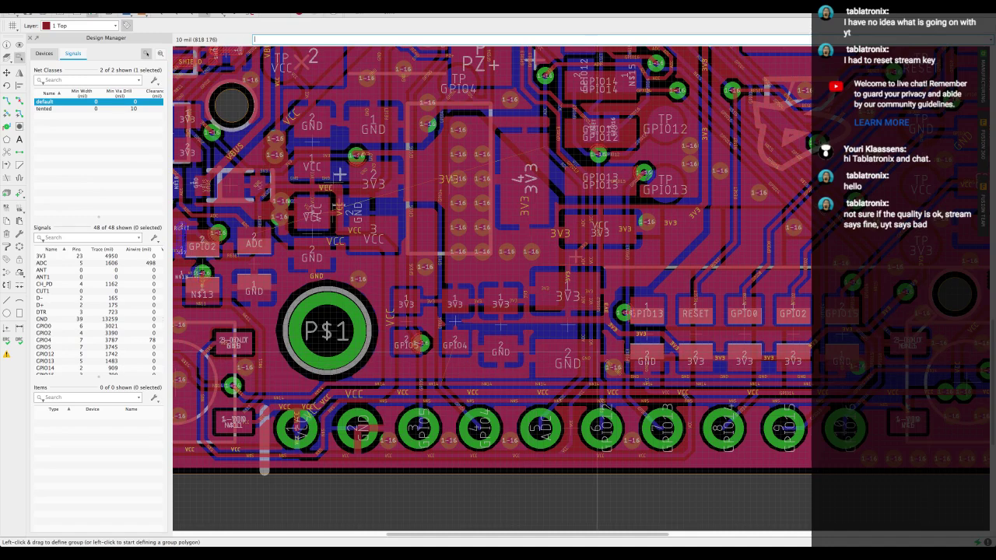
pyautogui.moveTo(531, 257); pyautogui.dragTo(563, 268, button='middle')
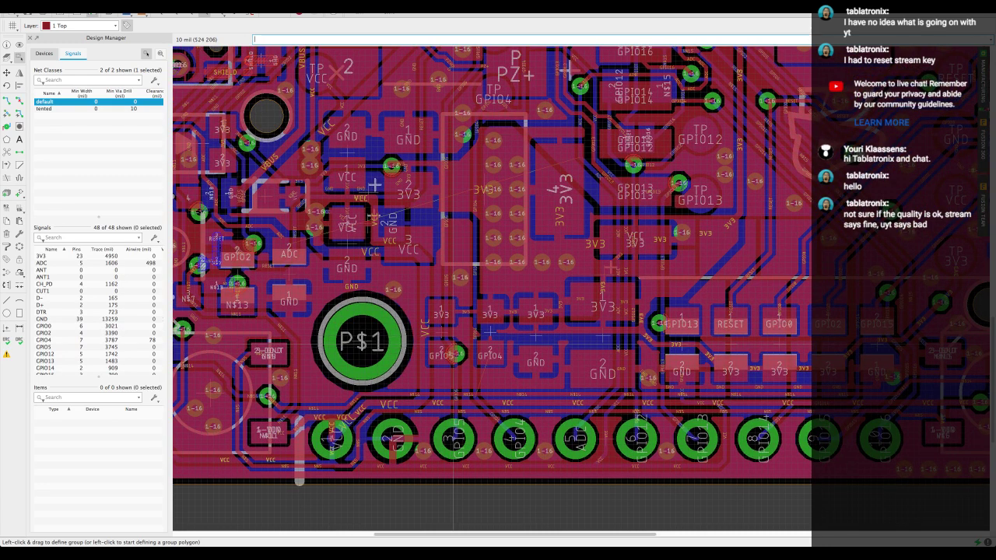
# Step: Return to the bottom-layer view, inspect the area around the via array, and clear the copper pour fills
pyautogui.press('Return')
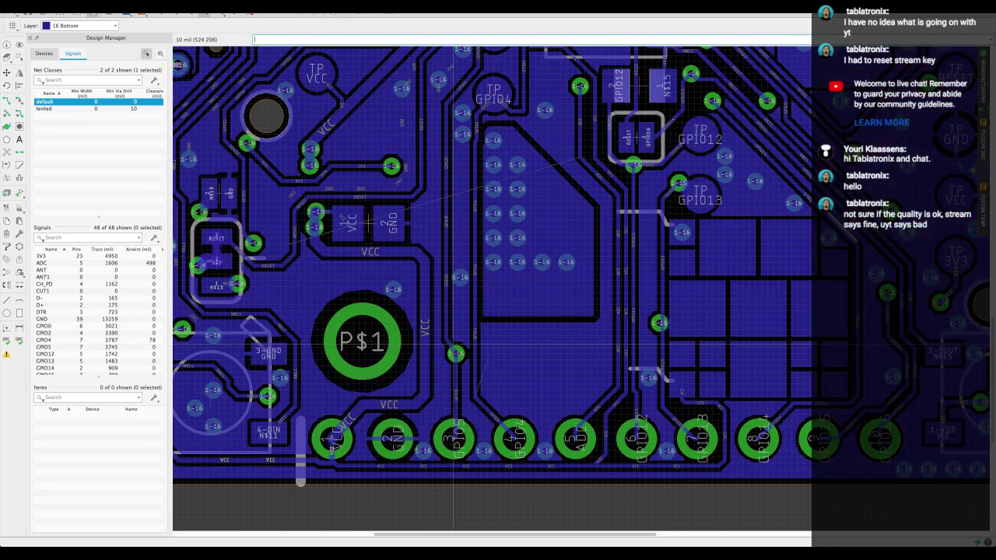
pyautogui.moveTo(453, 345); pyautogui.dragTo(425, 398, button='middle')
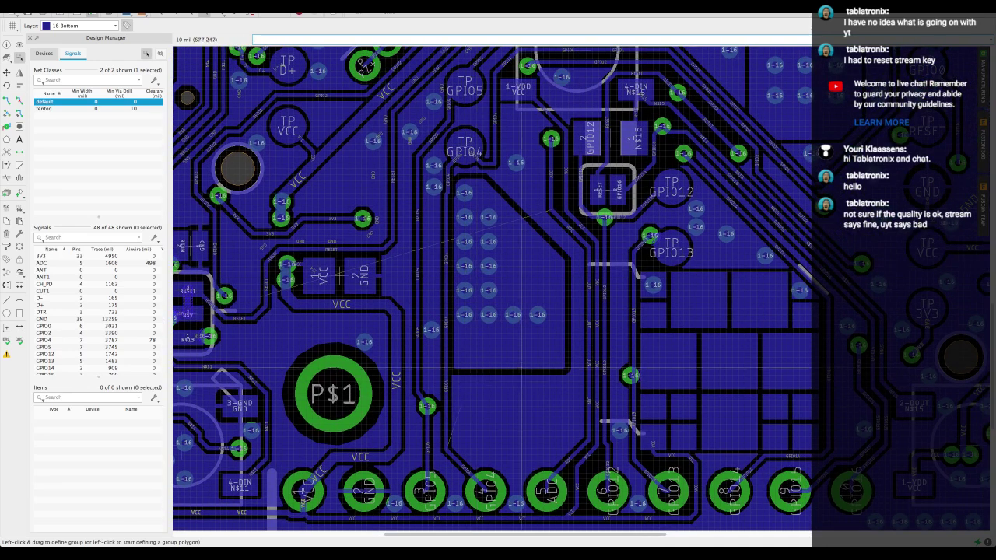
pyautogui.scroll(4, 481, 256)
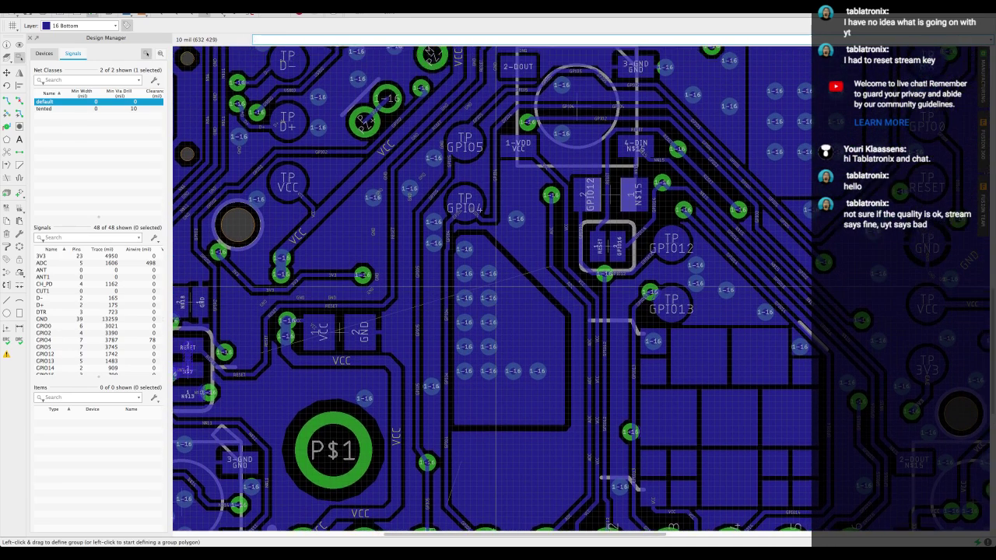
pyautogui.scroll(1, 480, 253)
pyautogui.hscroll(-1, 479, 252)
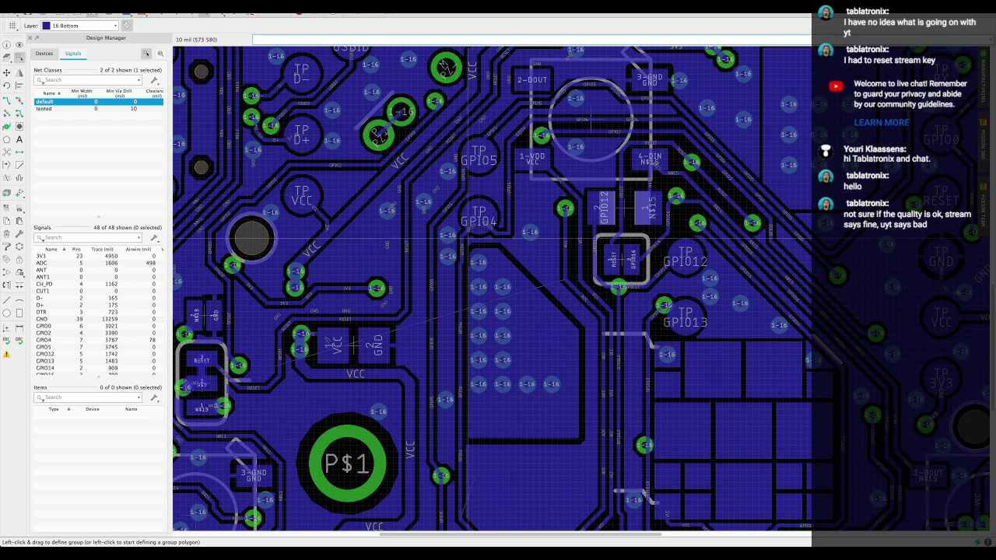
pyautogui.scroll(1, 467, 237)
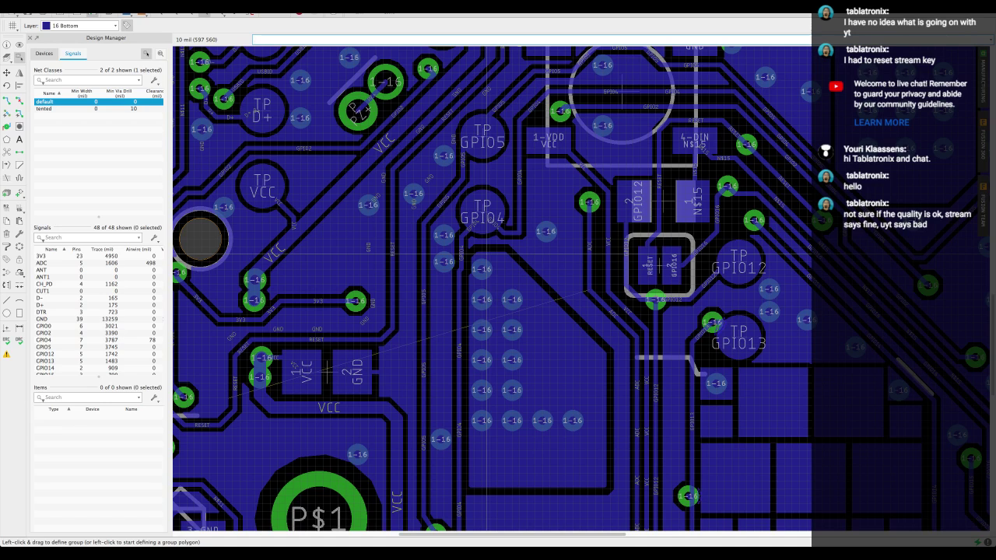
pyautogui.hotkey('alt', 'r')
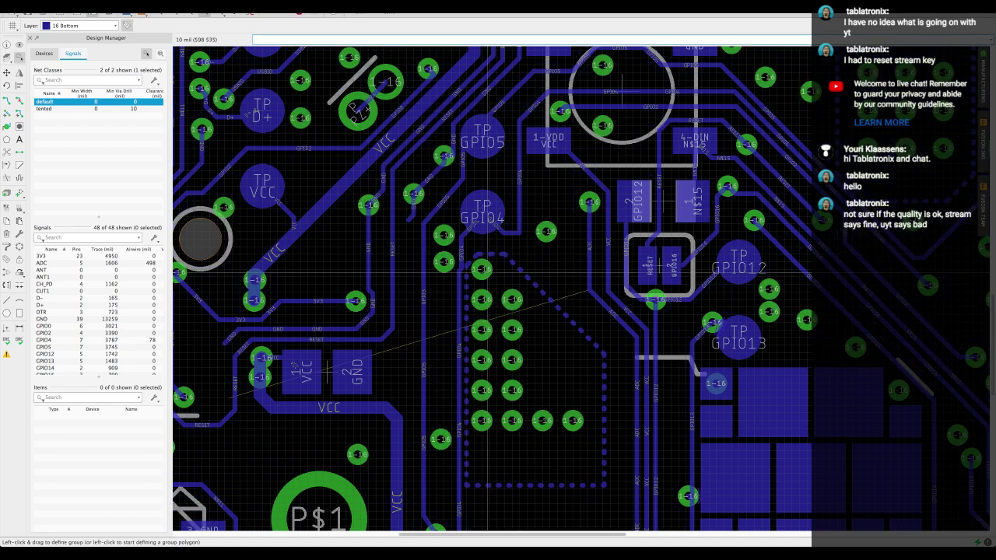
# Step: Remove the lone via above the via array and lower the 3V3 polygon's upper edge to just above the remaining vias, refilling the pours
pyautogui.hotkey('ctrl', 'r')
pyautogui.click(486, 267)
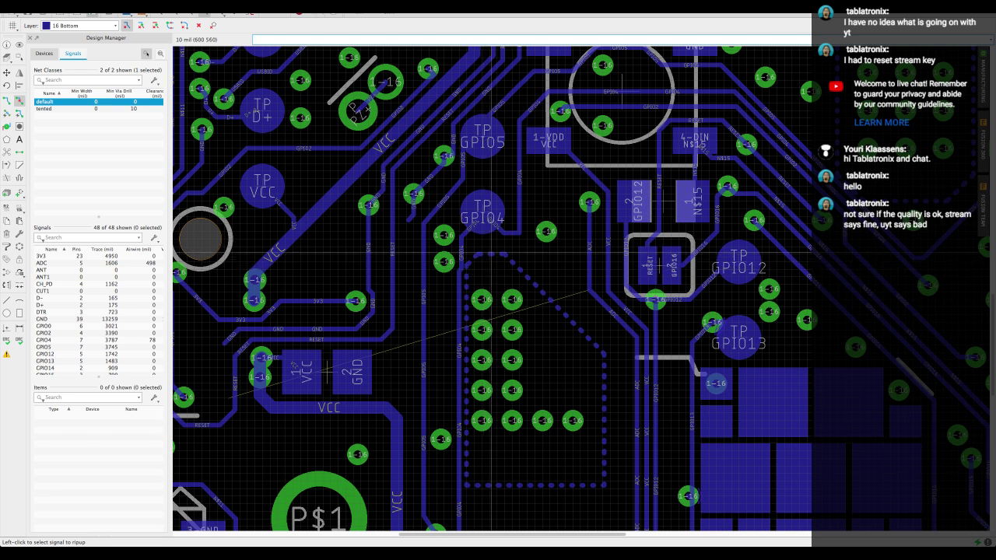
pyautogui.press('F7')
pyautogui.click(492, 252)
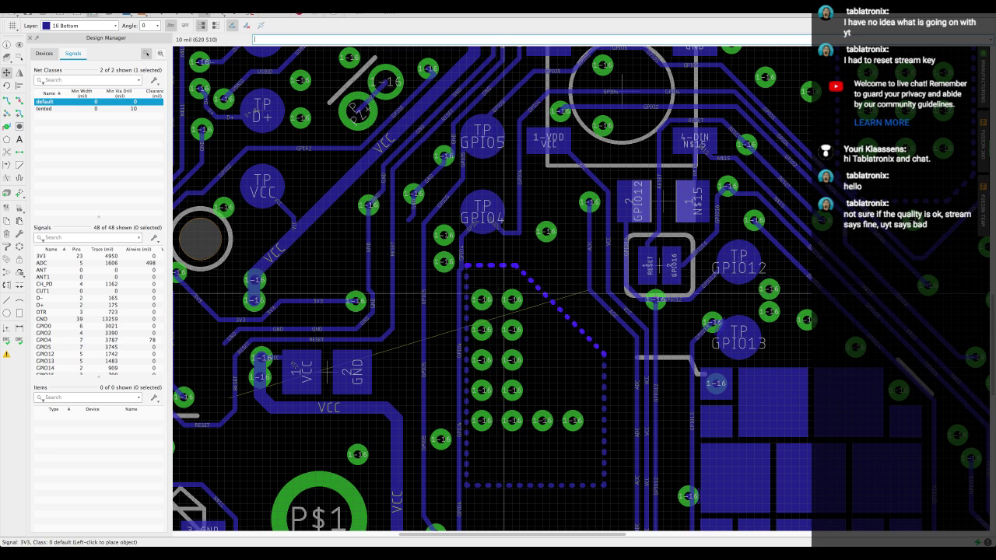
pyautogui.click(503, 272)
pyautogui.click(504, 265)
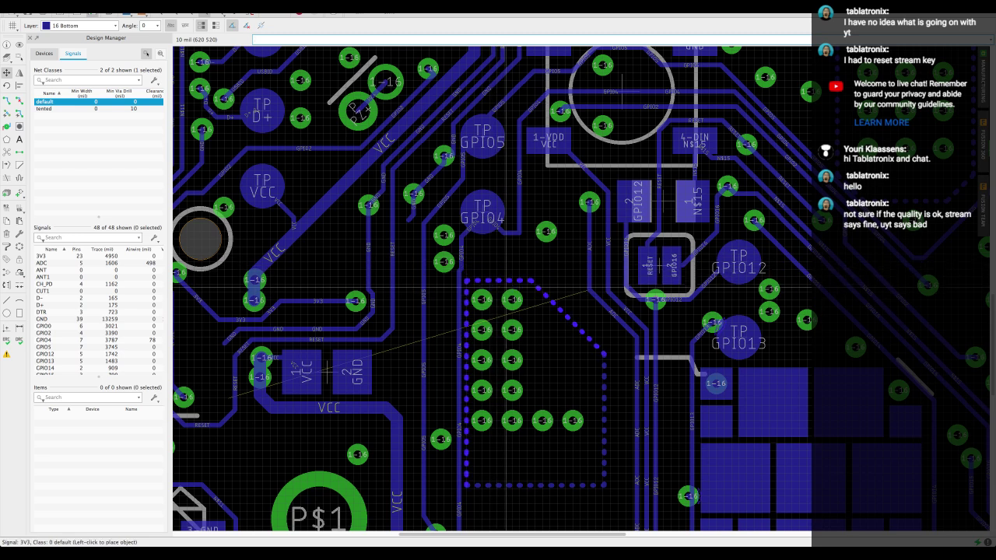
pyautogui.click(506, 283)
pyautogui.hotkey('alt', 'r')
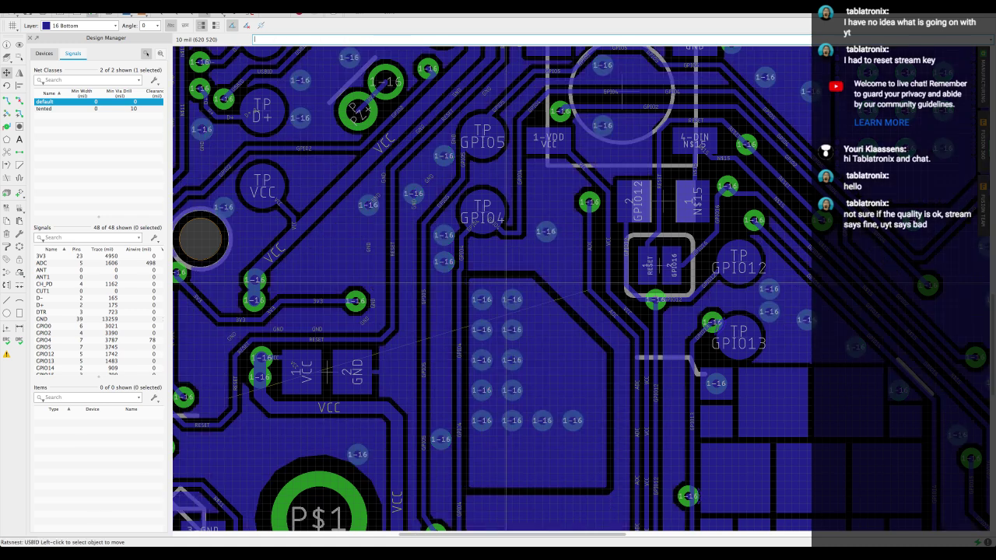
# Step: Move the GPIO4 trace below the TP GPIO4 test point so that it runs diagonally toward the pad
pyautogui.scroll(-4, 533, 289)
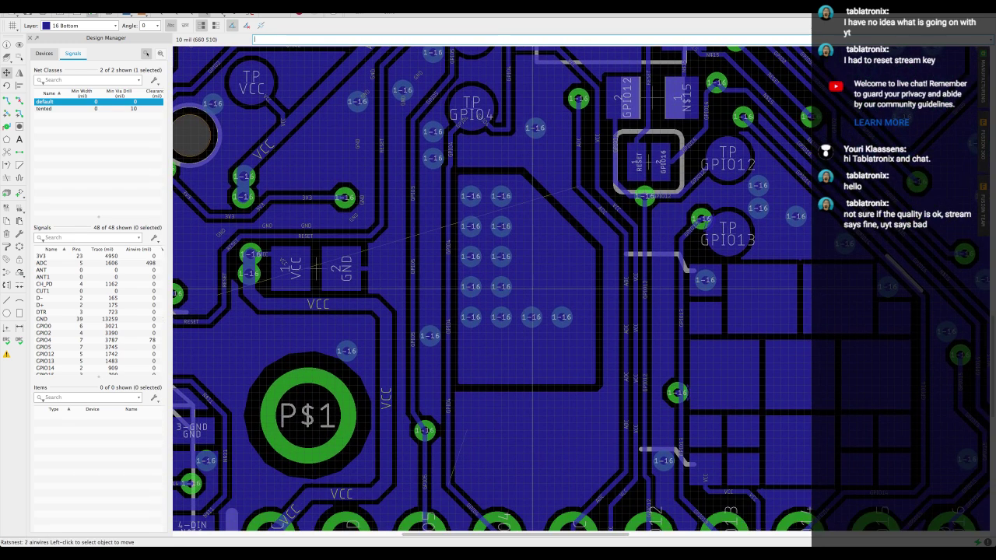
pyautogui.moveTo(530, 370); pyautogui.dragTo(547, 391, button='middle')
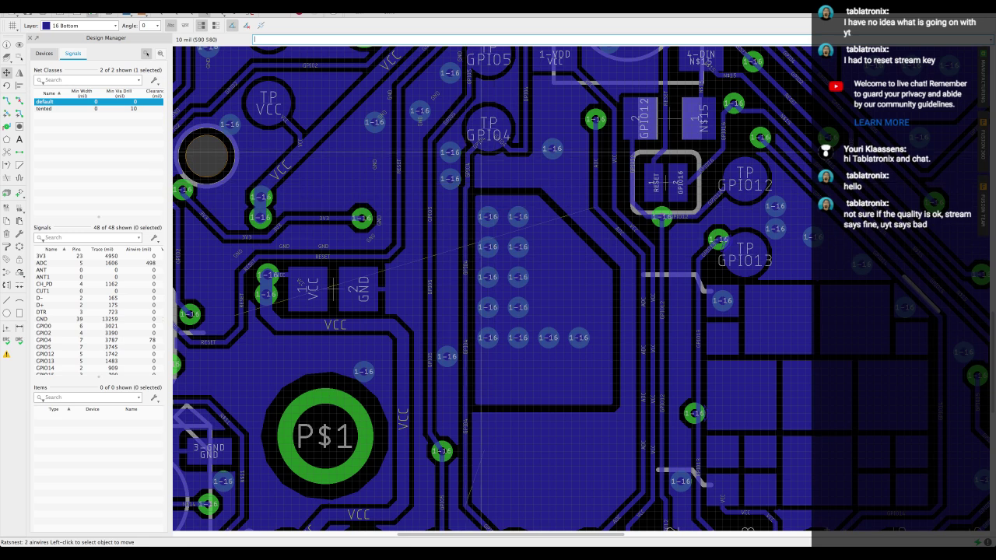
pyautogui.click(497, 156)
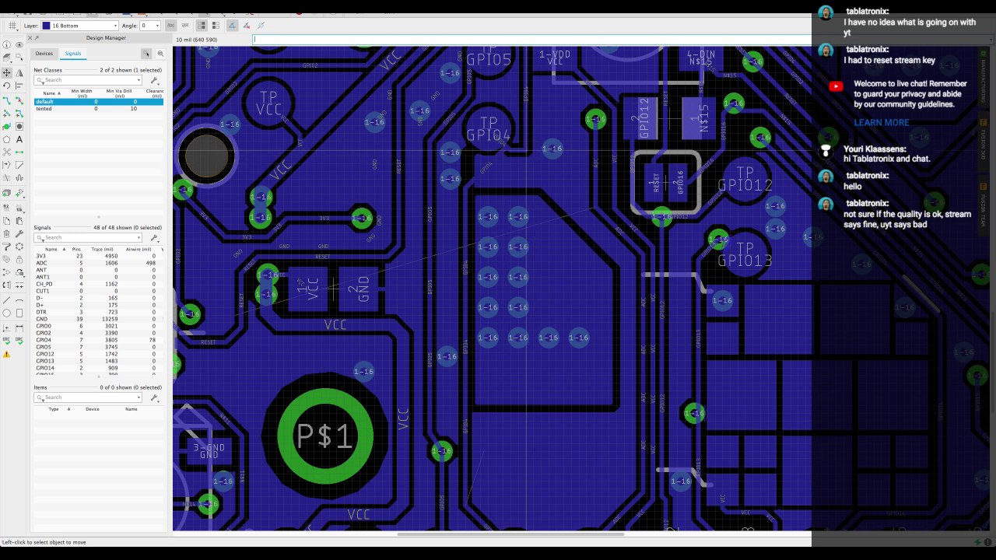
pyautogui.click(504, 150)
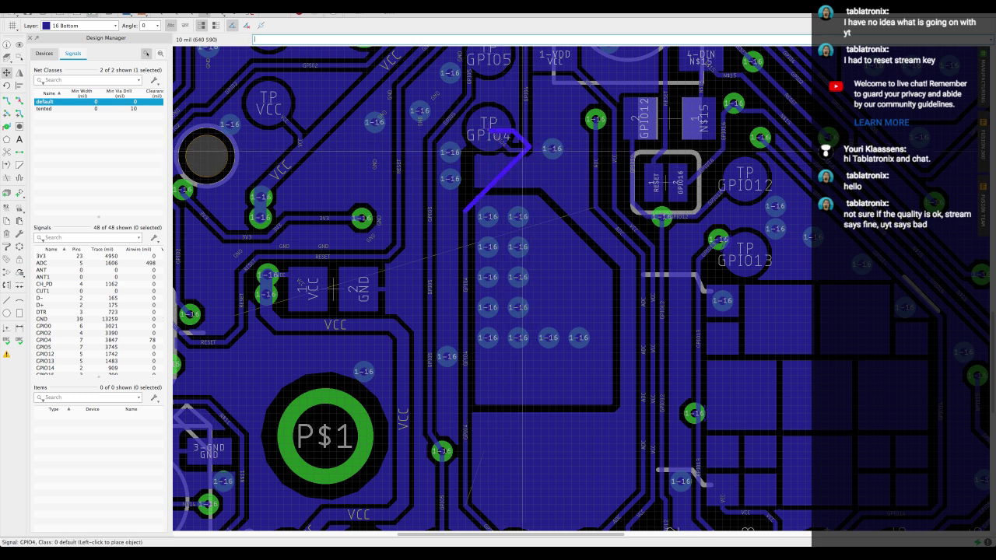
pyautogui.click(504, 154)
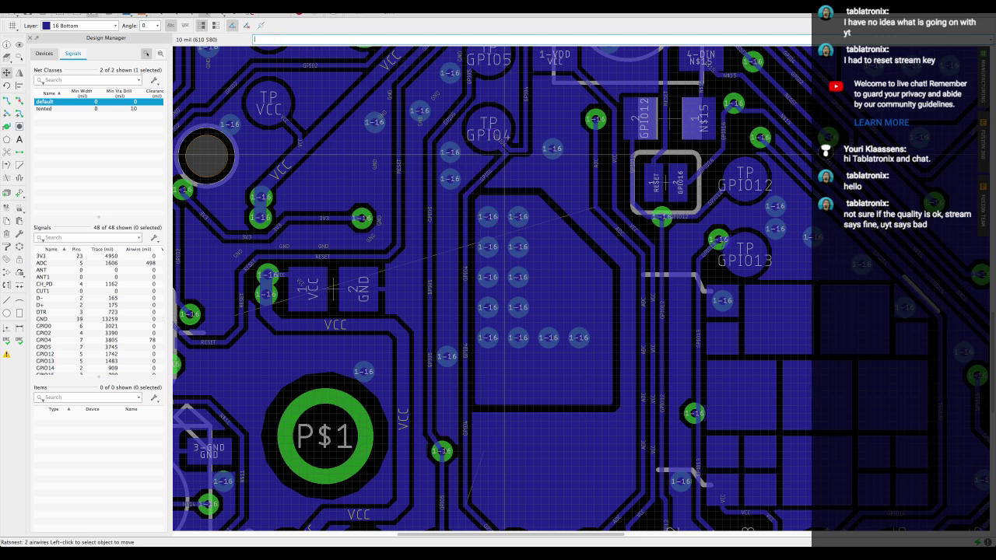
# Step: Rip up the diagonal GPIO4 segment and reroute it on the bottom layer at width 6 to the trace corner beside TP GPIO4
pyautogui.hotkey('alt', 'r')
pyautogui.click(504, 155)
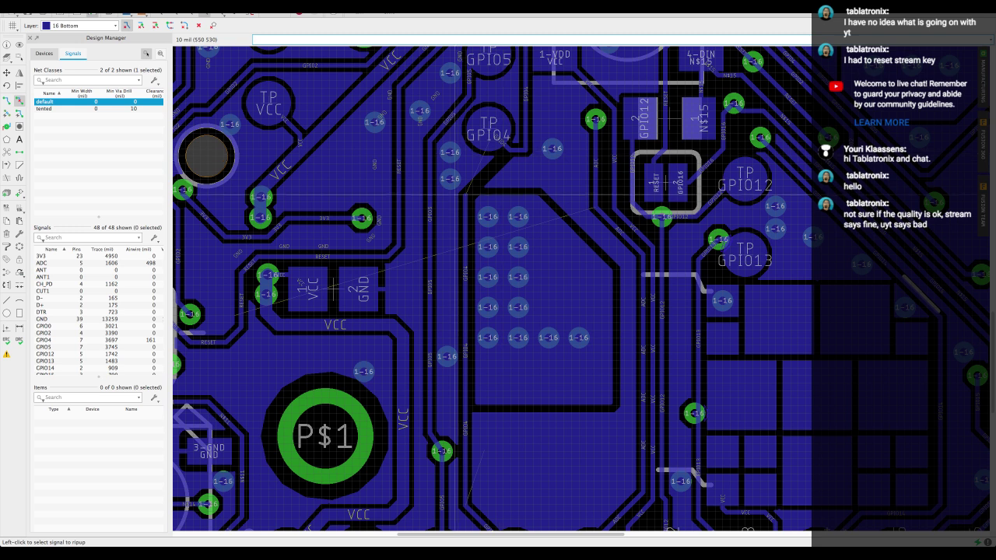
pyautogui.hotkey('ctrl', 'r')
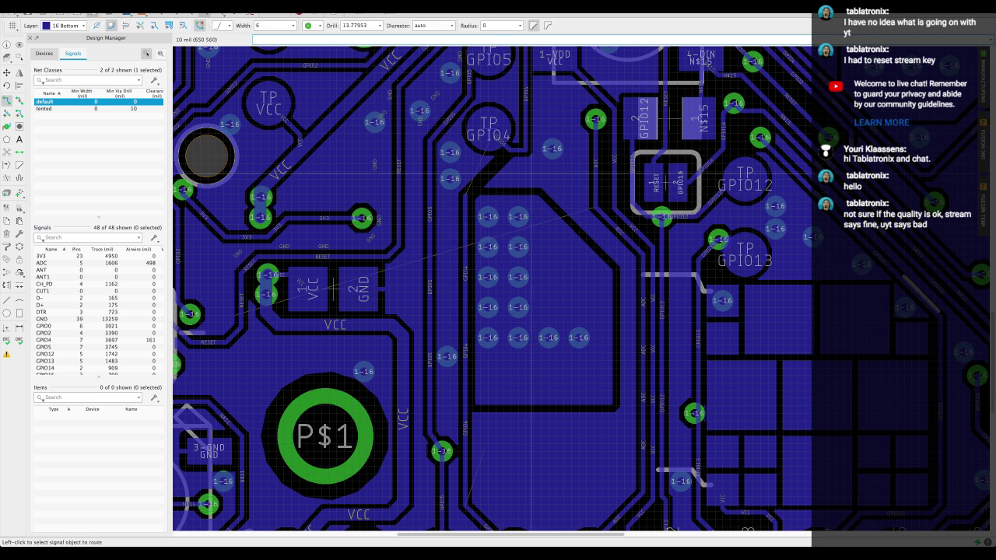
pyautogui.click(467, 193)
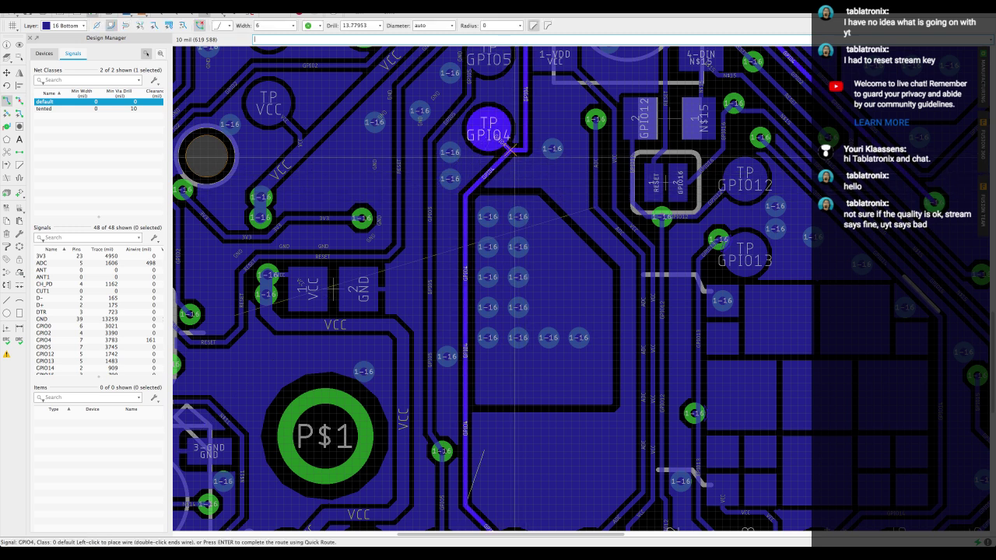
pyautogui.click(526, 158)
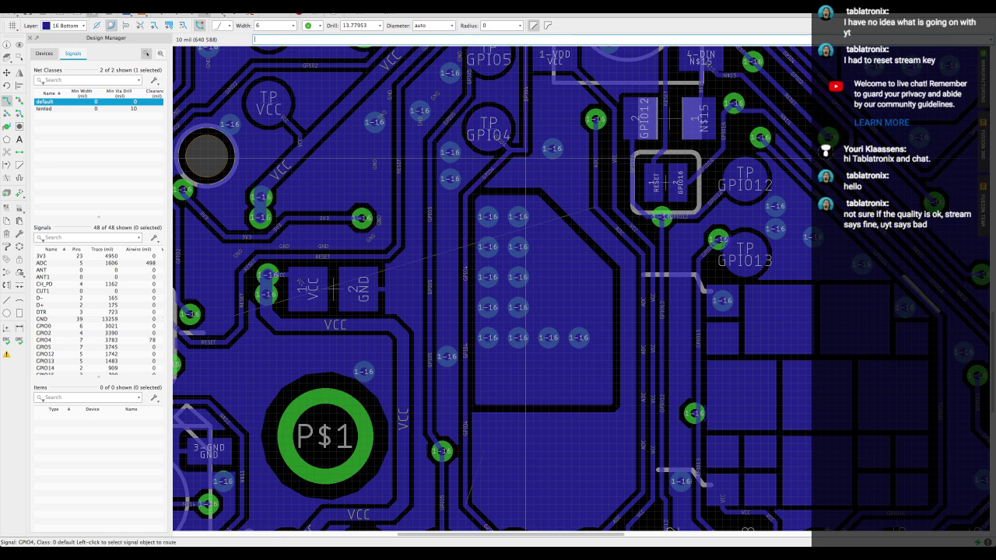
pyautogui.hotkey('alt', 'r')
# Step: Miter the GPIO4 trace corner beside the TP GPIO4 test point and refill the copper pours
pyautogui.moveTo(510, 168); pyautogui.dragTo(515, 202, button='middle')
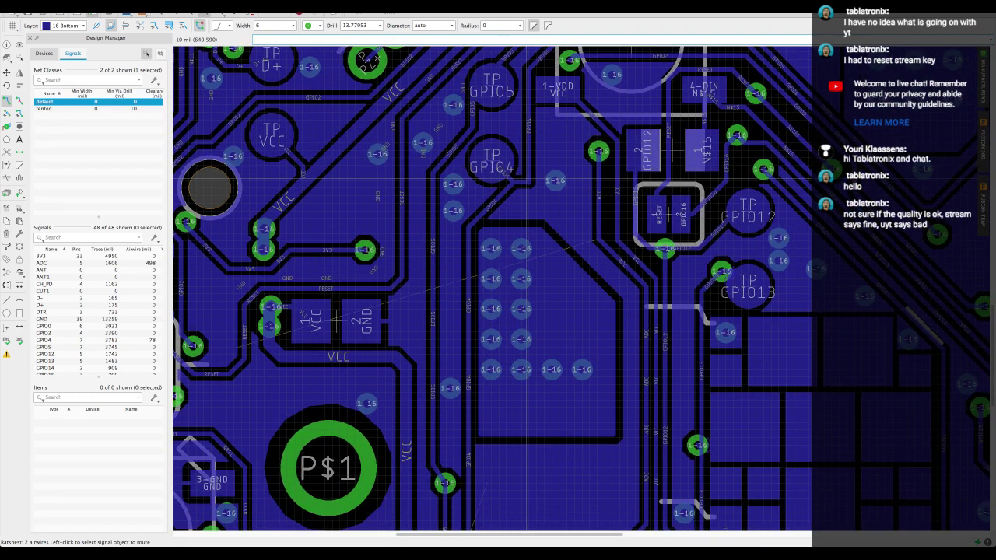
pyautogui.scroll(5, 528, 190)
pyautogui.moveTo(529, 190); pyautogui.dragTo(526, 238, button='middle')
pyautogui.hotkey('alt', 'm')
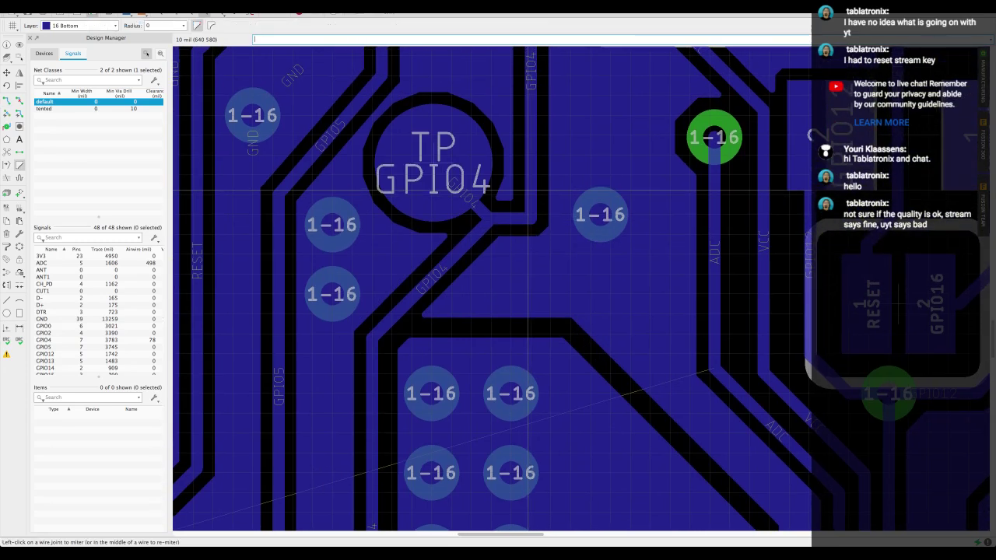
pyautogui.moveTo(534, 214); pyautogui.dragTo(522, 189)
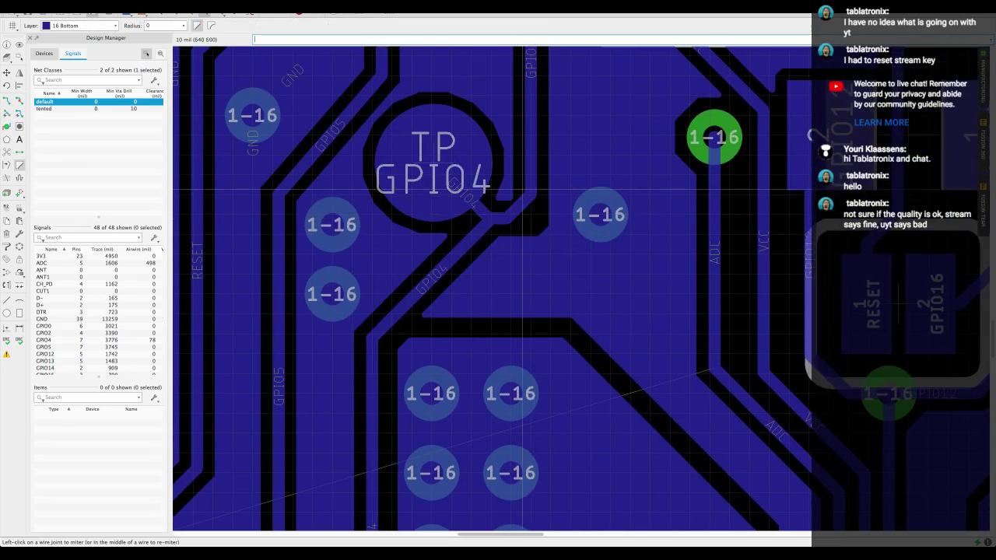
pyautogui.press('Return')
# Step: Examine the bottom-layer copper between the via array and the header pins along the board edge
pyautogui.scroll(-6, 524, 191)
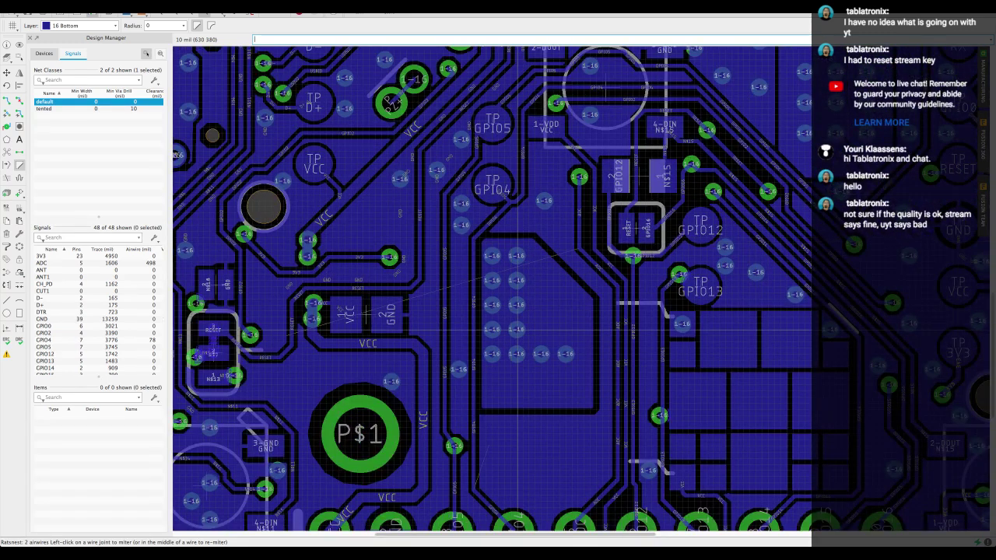
pyautogui.moveTo(499, 248); pyautogui.dragTo(516, 223, button='middle')
pyautogui.scroll(-3, 500, 248)
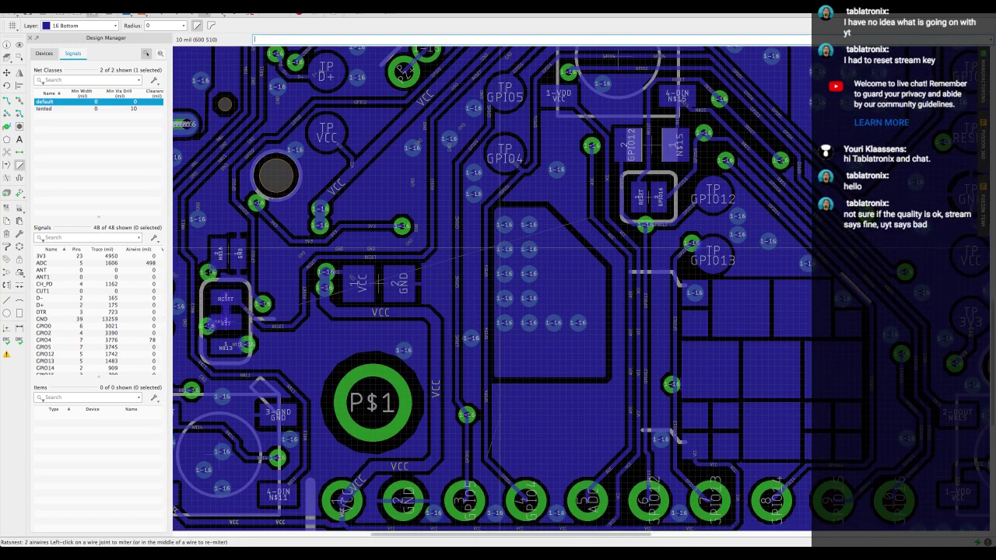
pyautogui.scroll(-5, 499, 247)
pyautogui.hscroll(3, 500, 248)
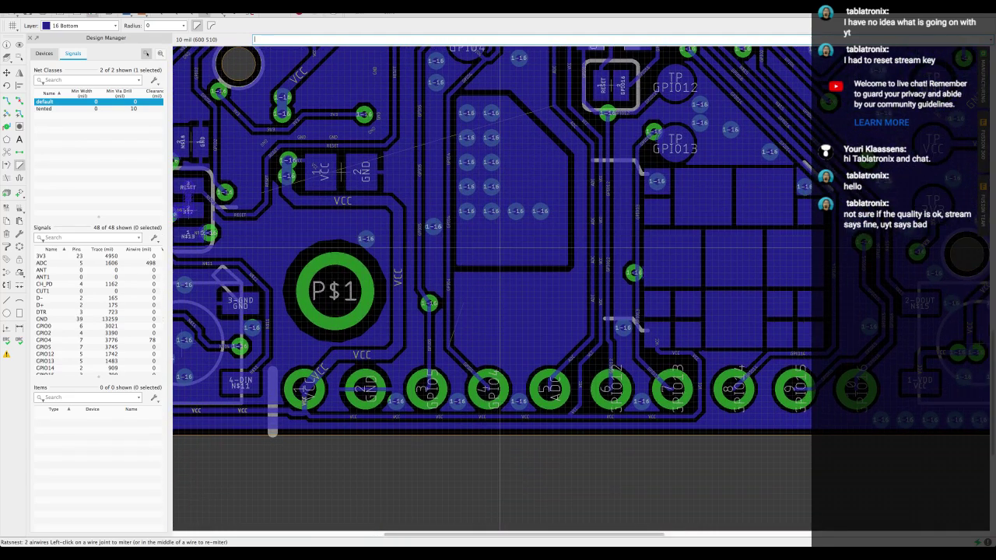
pyautogui.hscroll(-3, 546, 312)
pyautogui.scroll(2, 545, 311)
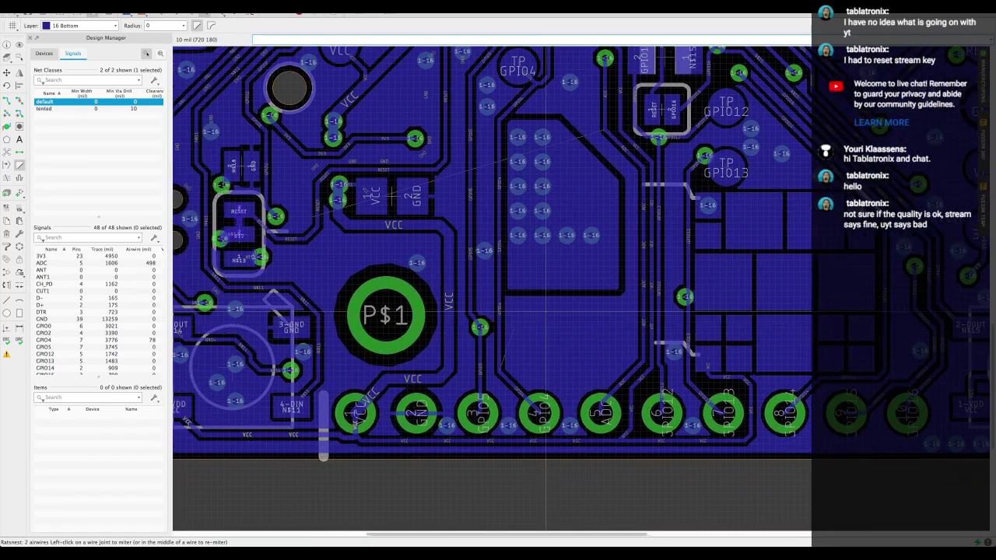
pyautogui.hscroll(1, 545, 311)
pyautogui.scroll(-2, 546, 312)
pyautogui.scroll(-1, 546, 311)
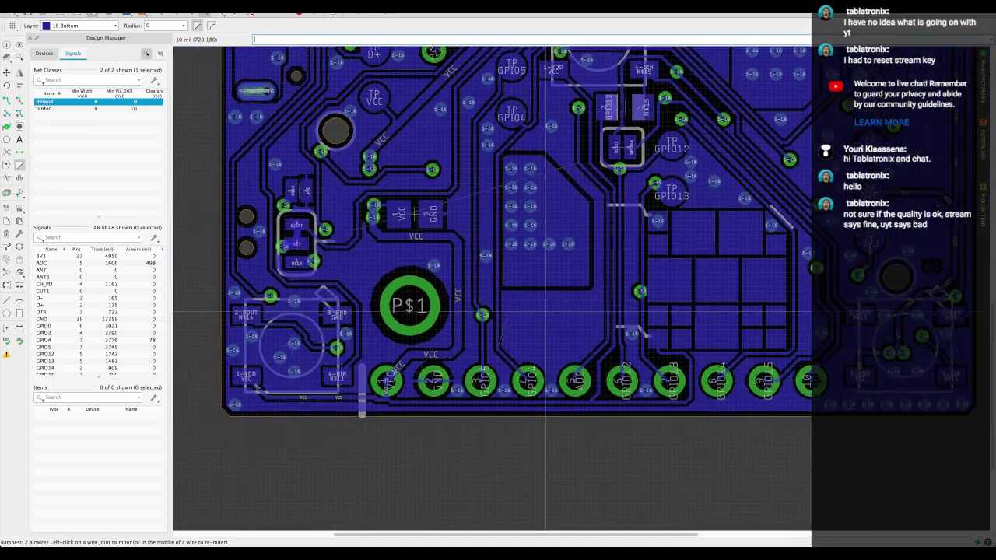
pyautogui.scroll(3, 545, 312)
pyautogui.hscroll(2, 546, 312)
pyautogui.scroll(1, 545, 311)
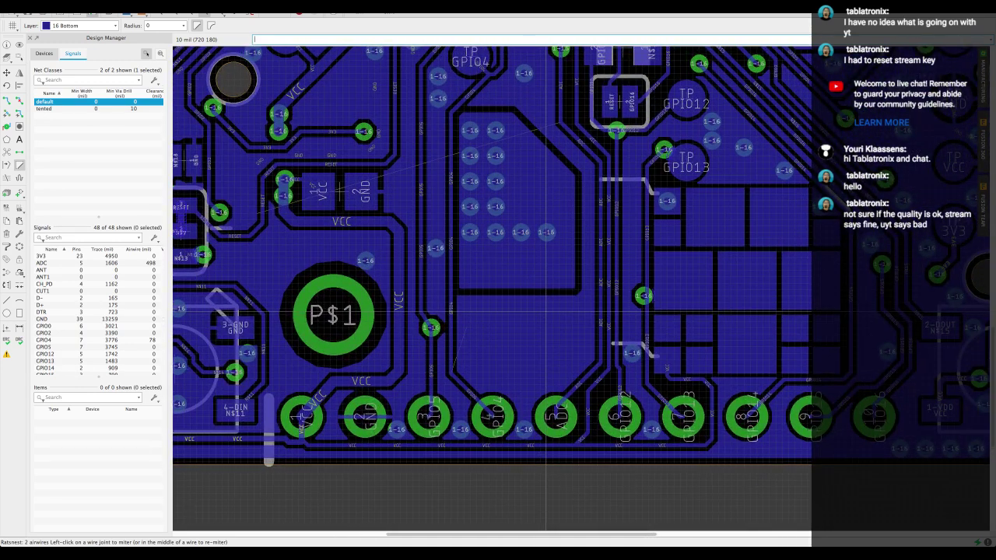
# Step: Display the top layer over the bottom layer to view the components and traces above the header pins
pyautogui.press('Up')
pyautogui.press('Up')
pyautogui.press('Return')
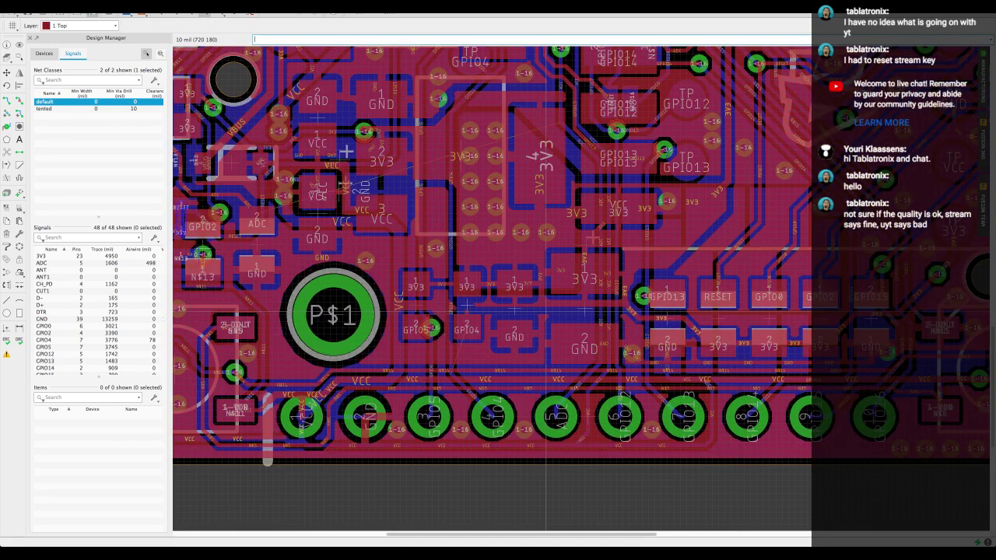
pyautogui.scroll(-1, 546, 312)
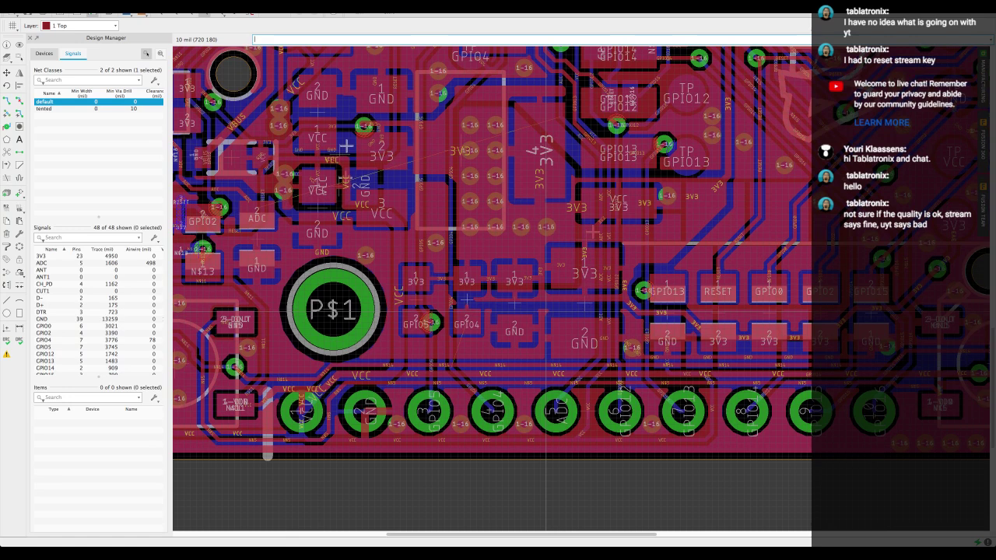
pyautogui.press('Escape')
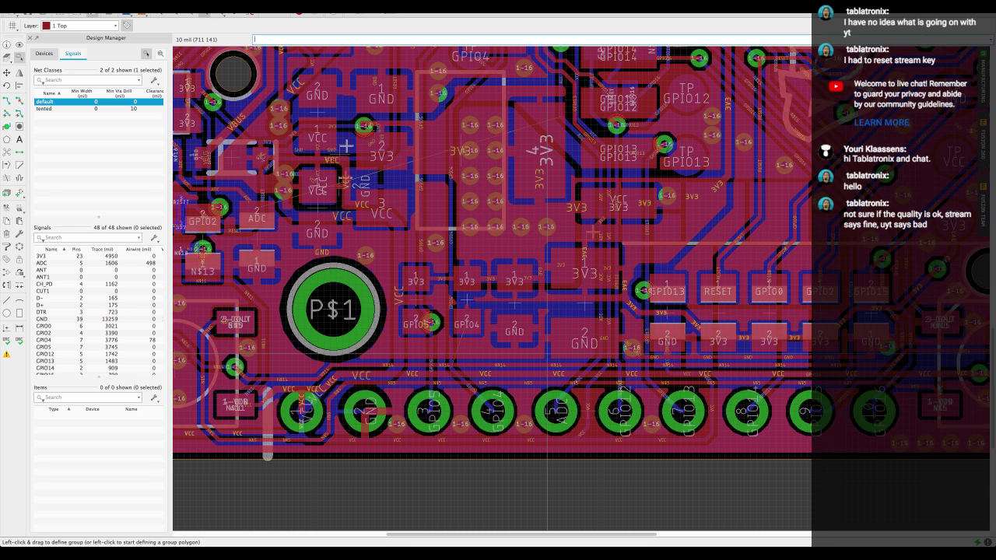
pyautogui.hscroll(-4, 547, 355)
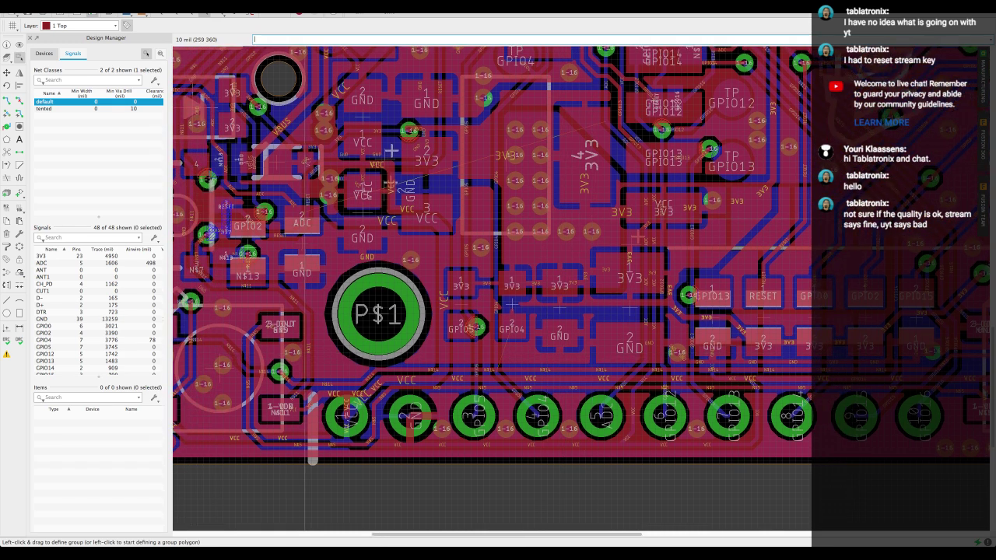
pyautogui.click(306, 220)
pyautogui.press('Escape')
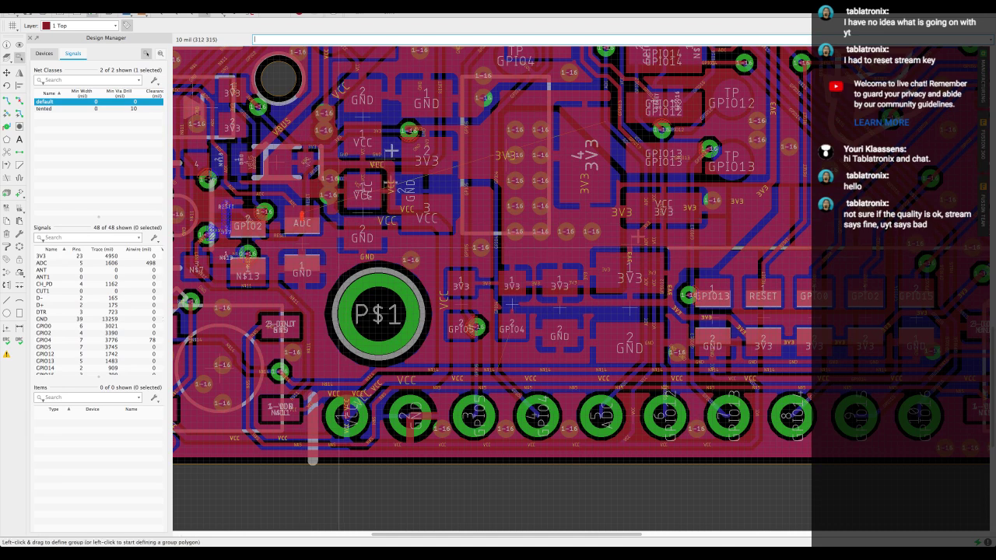
pyautogui.hotkey('alt', 'r')
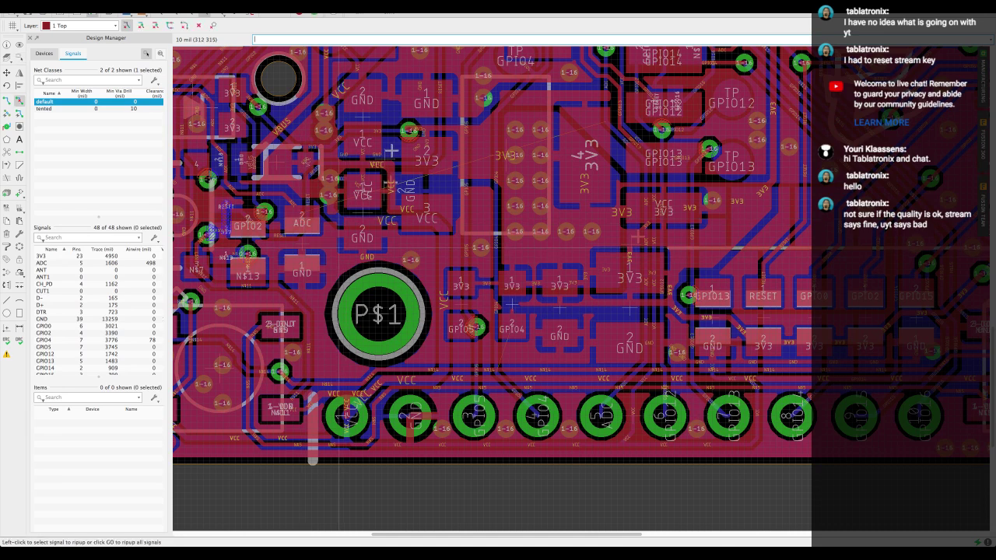
pyautogui.click(303, 220)
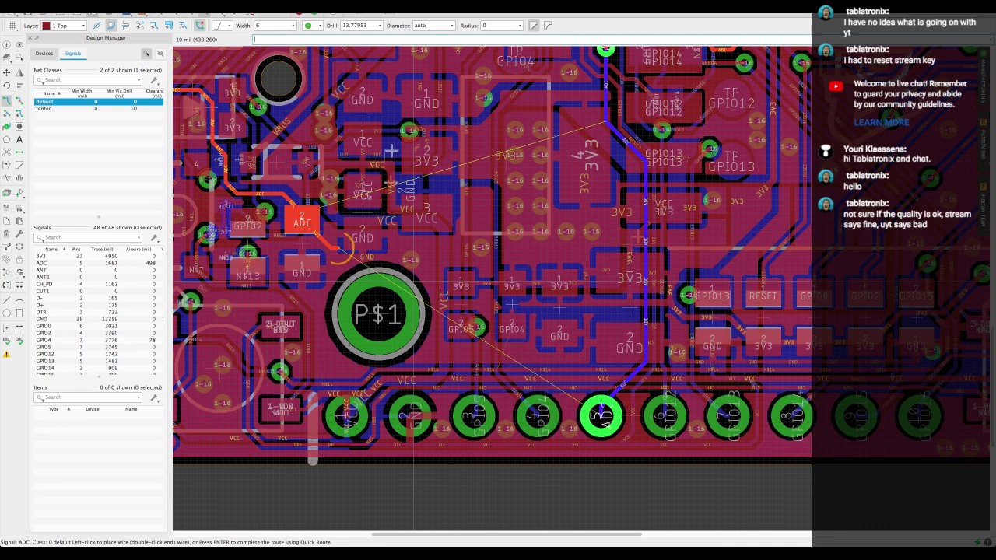
pyautogui.press('Escape')
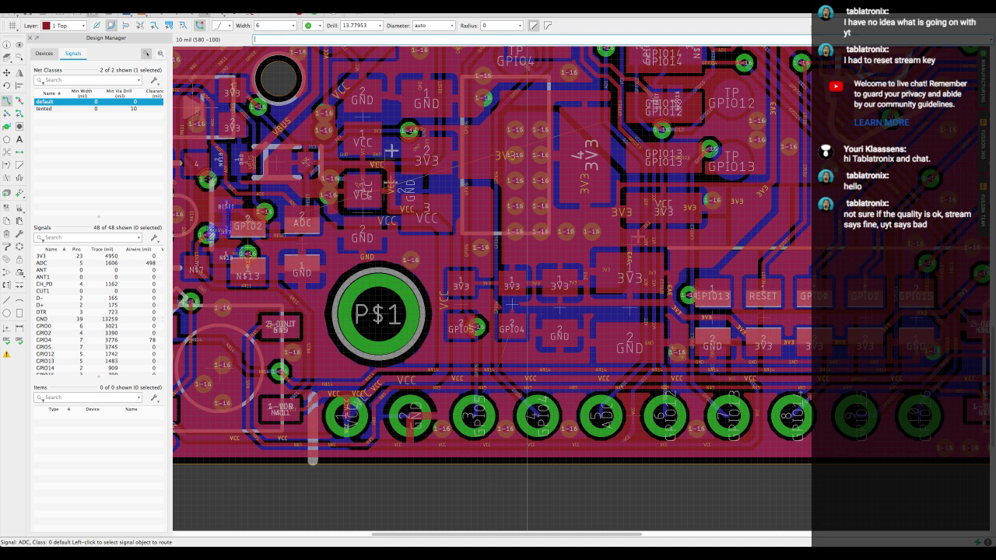
pyautogui.press('Escape')
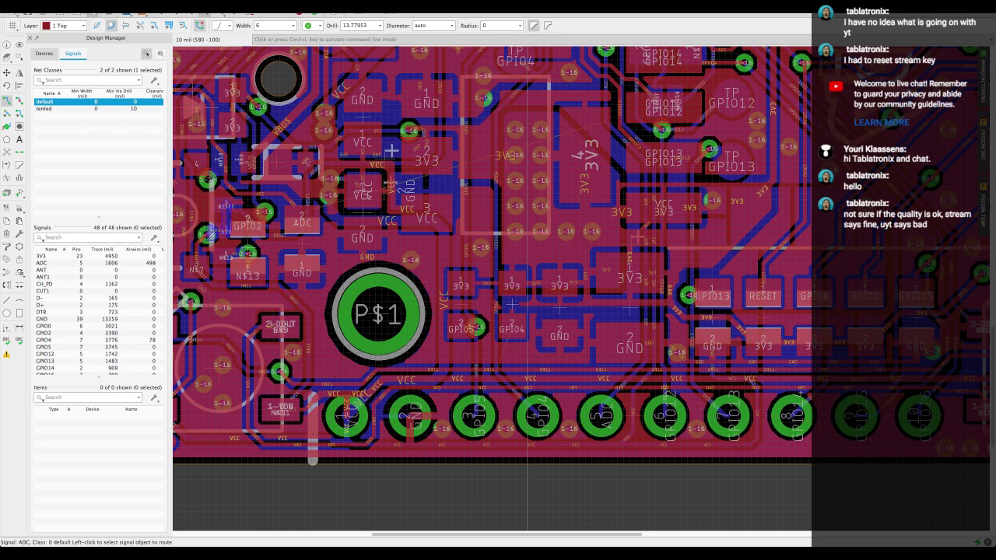
pyautogui.hscroll(-2, 470, 276)
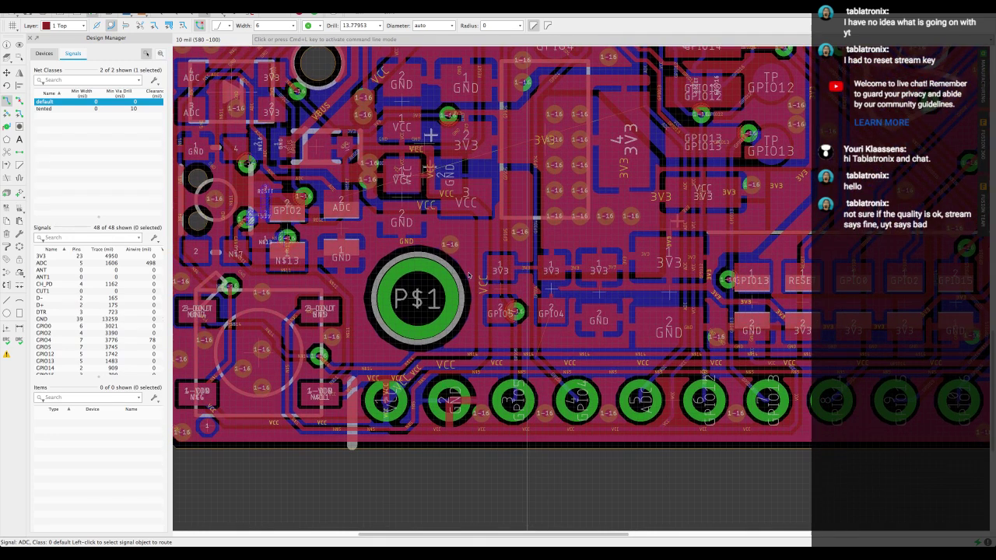
pyautogui.hscroll(2, 469, 276)
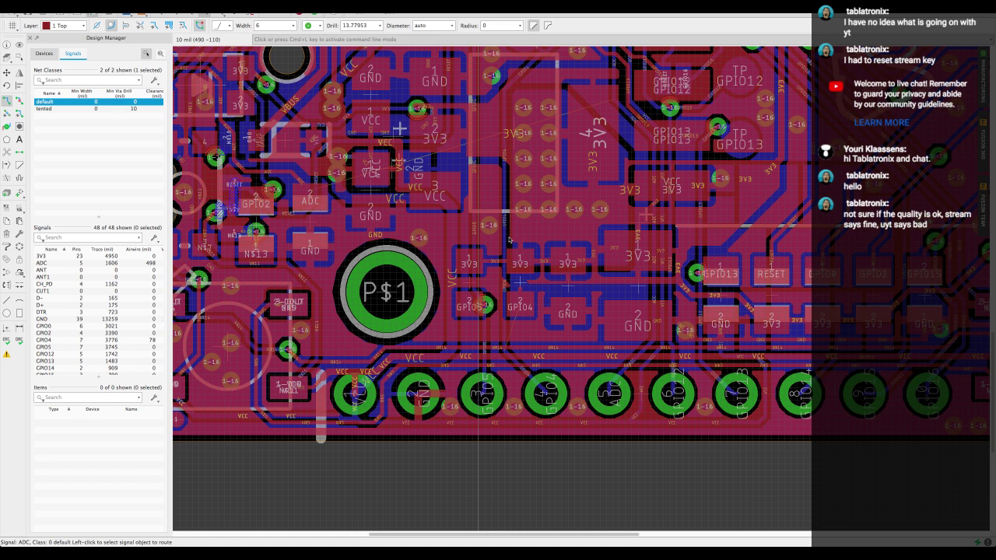
pyautogui.hscroll(3, 562, 277)
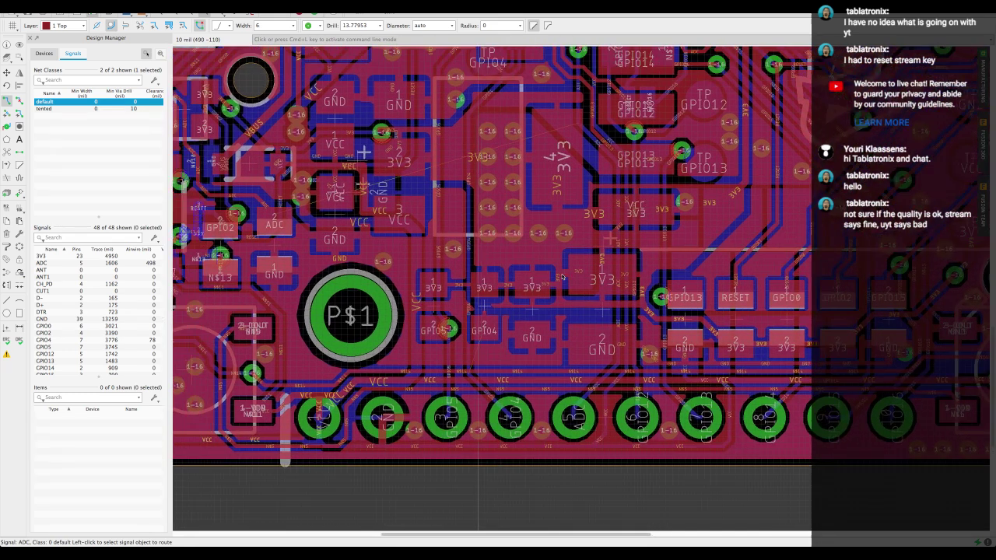
pyautogui.hscroll(-4, 562, 277)
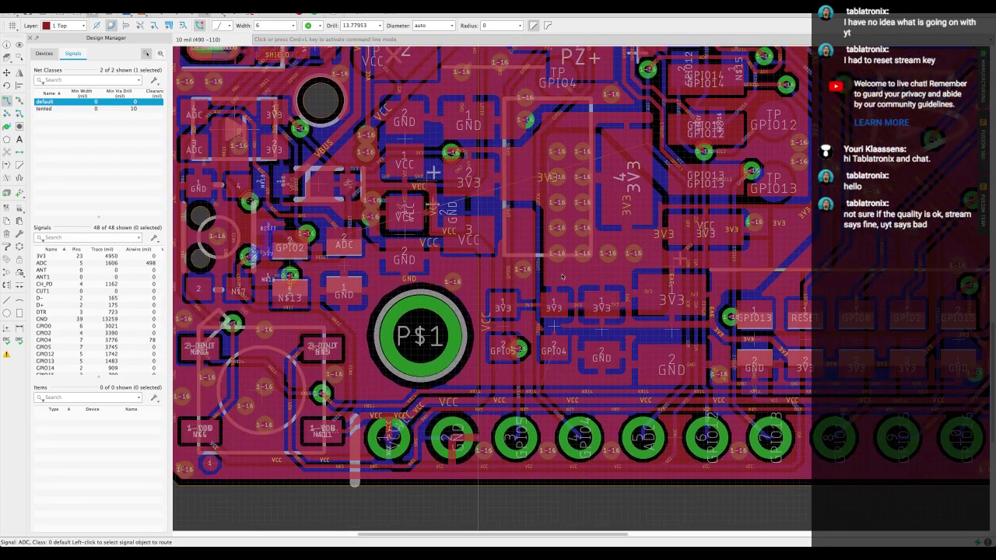
pyautogui.scroll(2, 632, 100)
pyautogui.hscroll(-2, 633, 100)
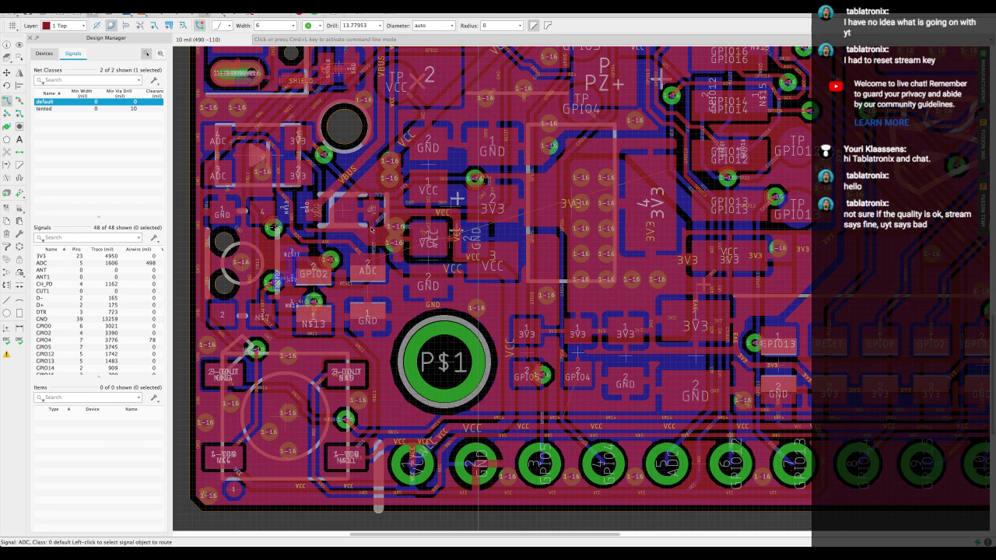
pyautogui.click(484, 249)
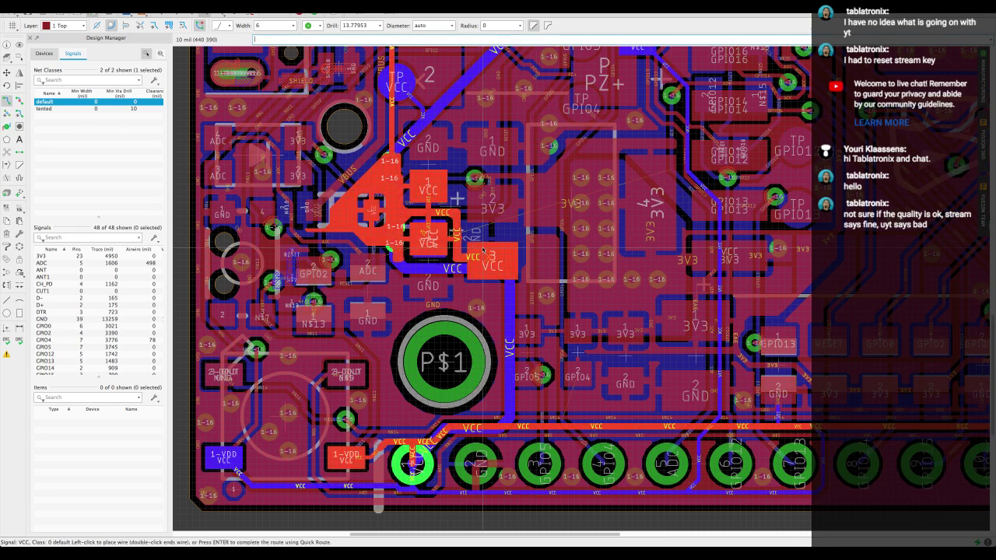
pyautogui.press('Escape')
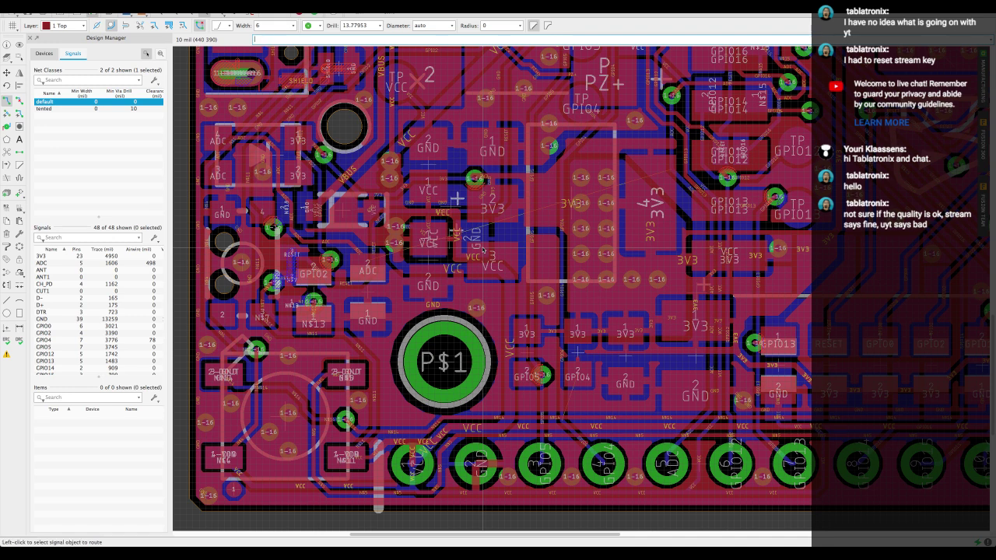
pyautogui.click(370, 267)
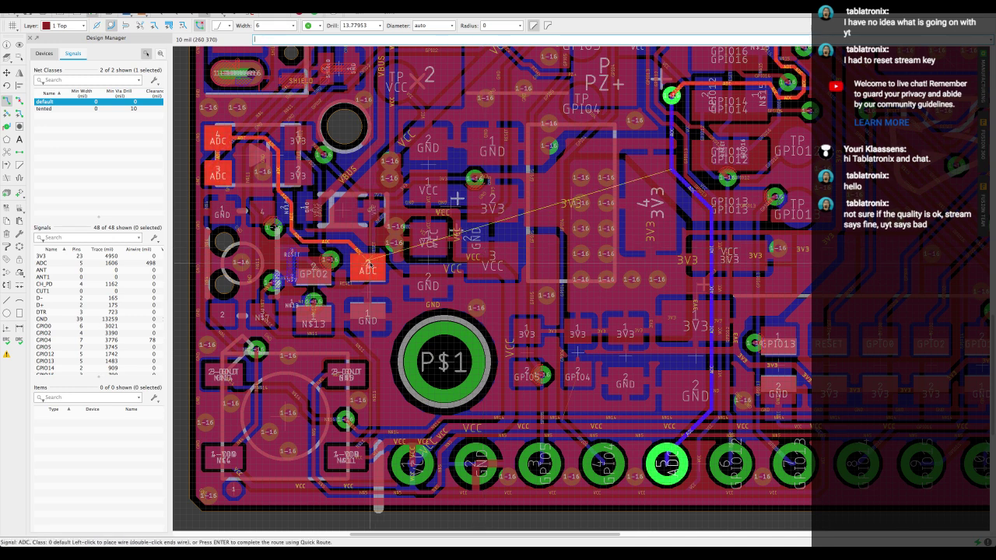
pyautogui.press('Escape')
pyautogui.click(370, 265)
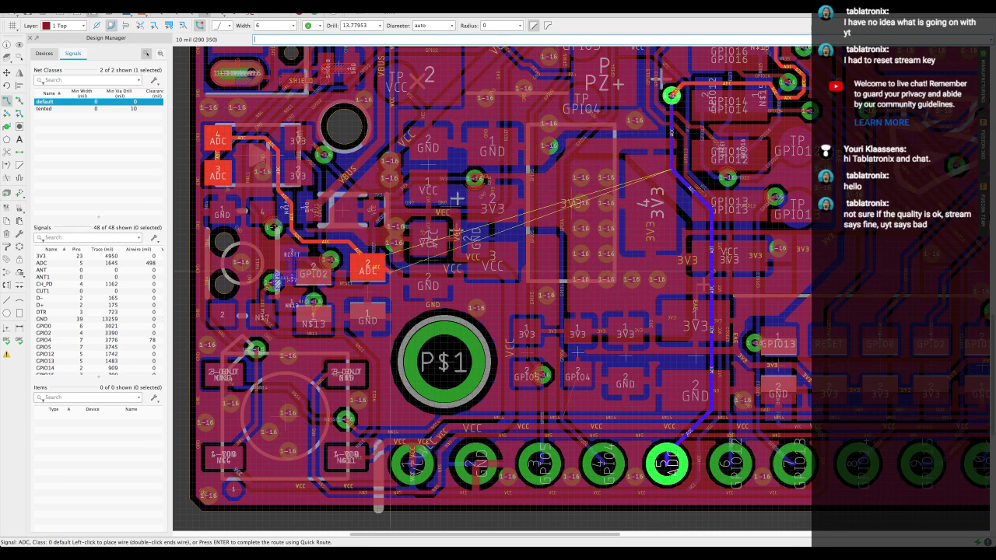
pyautogui.press('Escape')
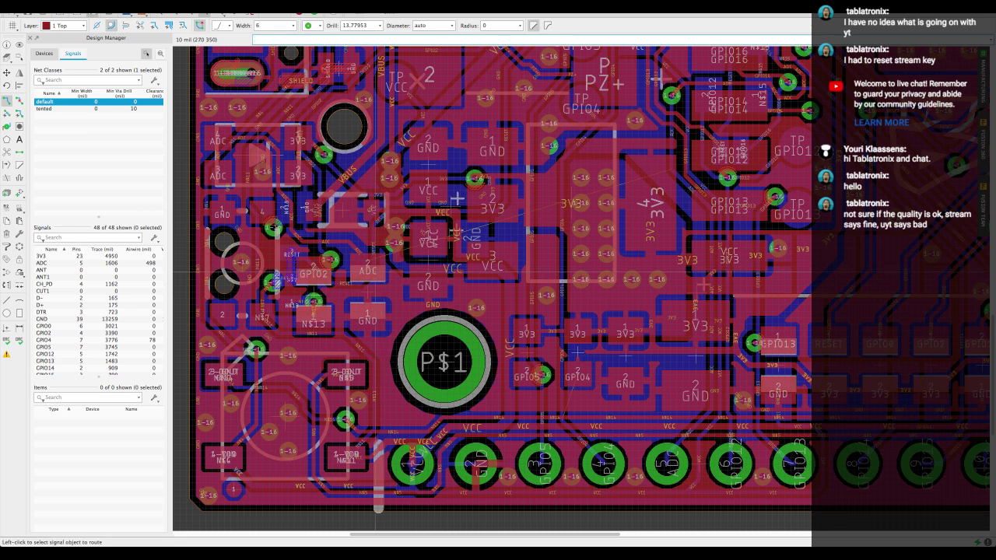
pyautogui.click(369, 269)
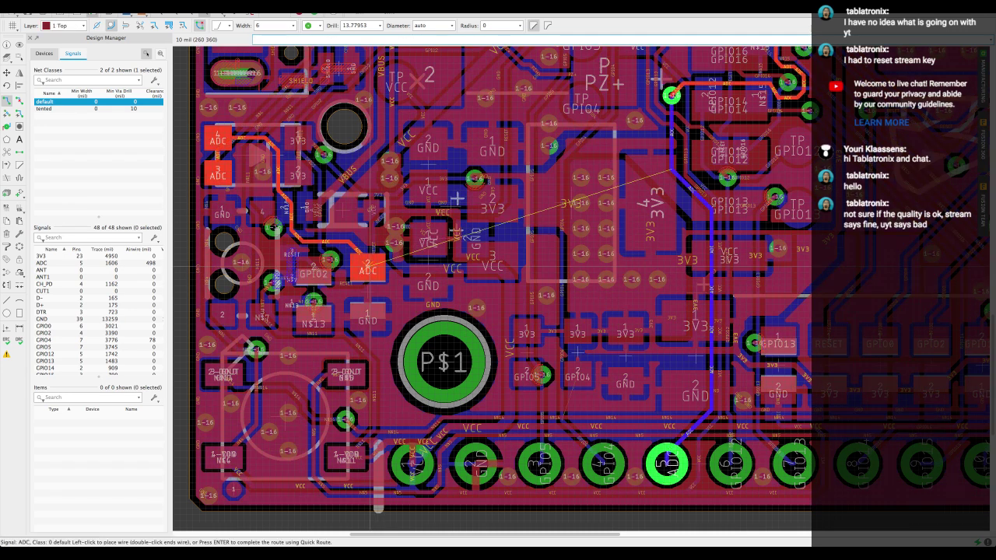
pyautogui.press('Escape')
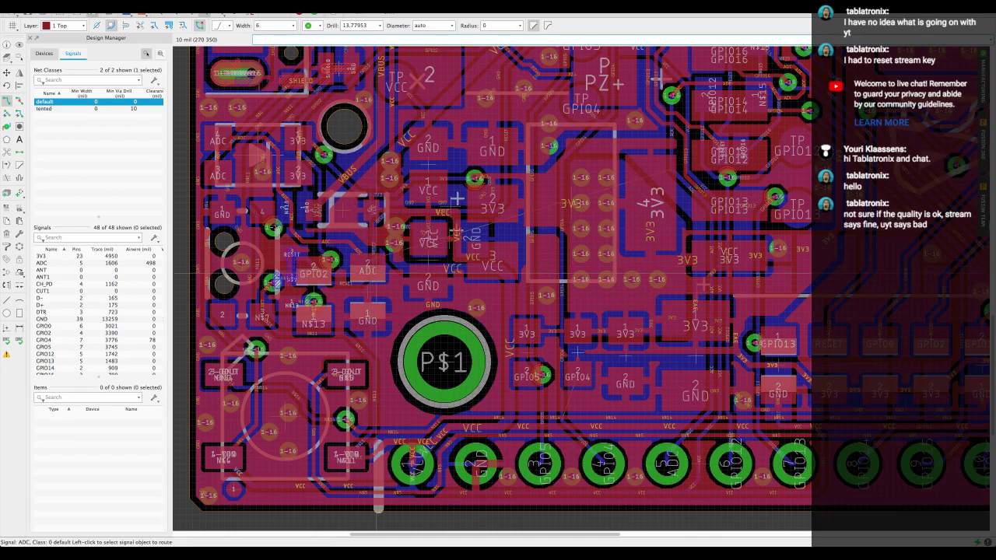
# Step: Route ADC at width 6 from pad 2 to a top-layer via, continuing on the bottom layer around mounting hole P$1 to a second via
pyautogui.scroll(3, 375, 271)
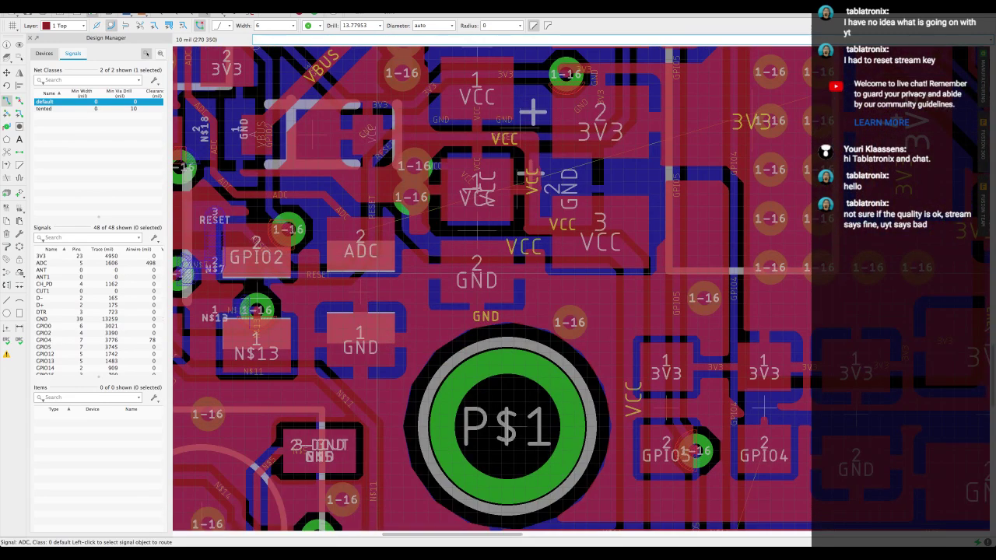
pyautogui.scroll(-2, 378, 273)
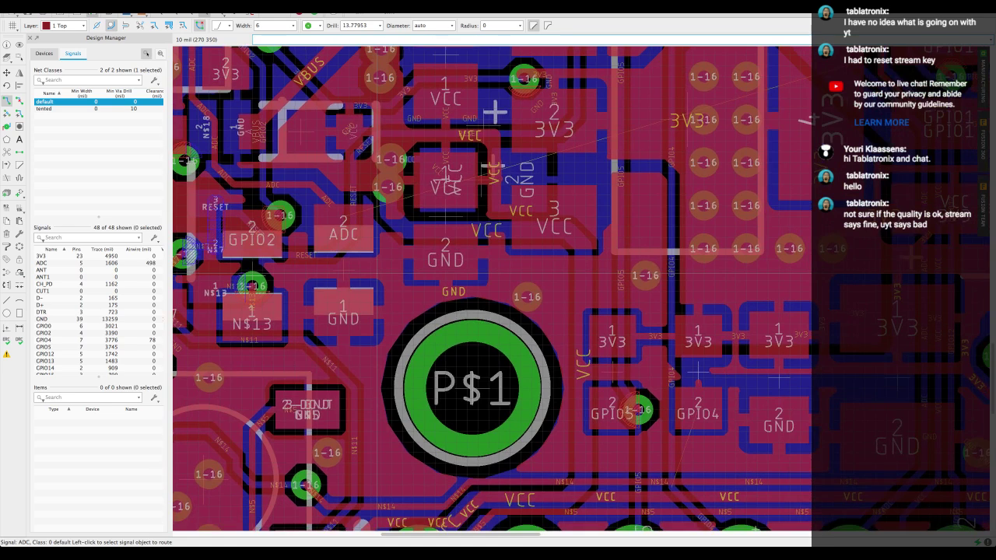
pyautogui.moveTo(378, 273); pyautogui.dragTo(404, 288, button='middle')
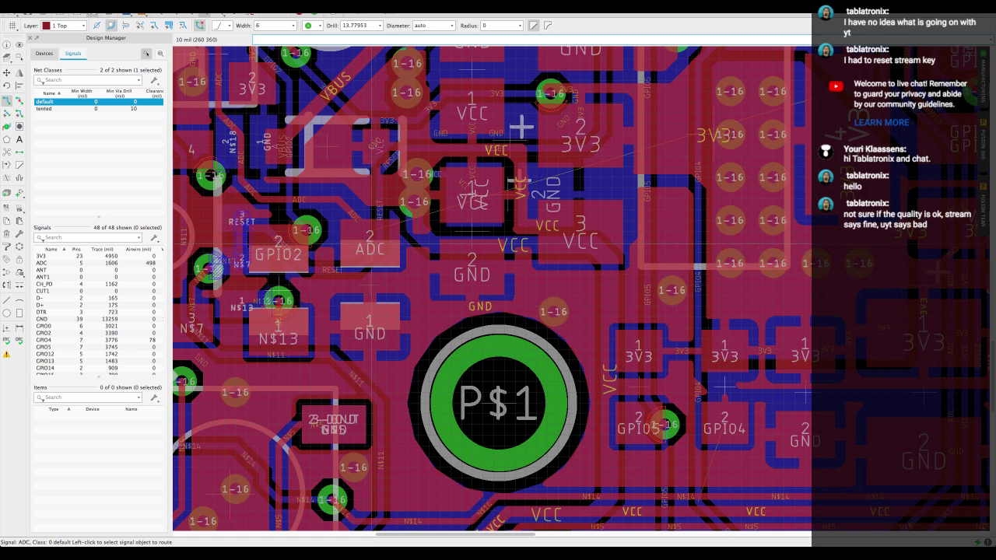
pyautogui.click(372, 247)
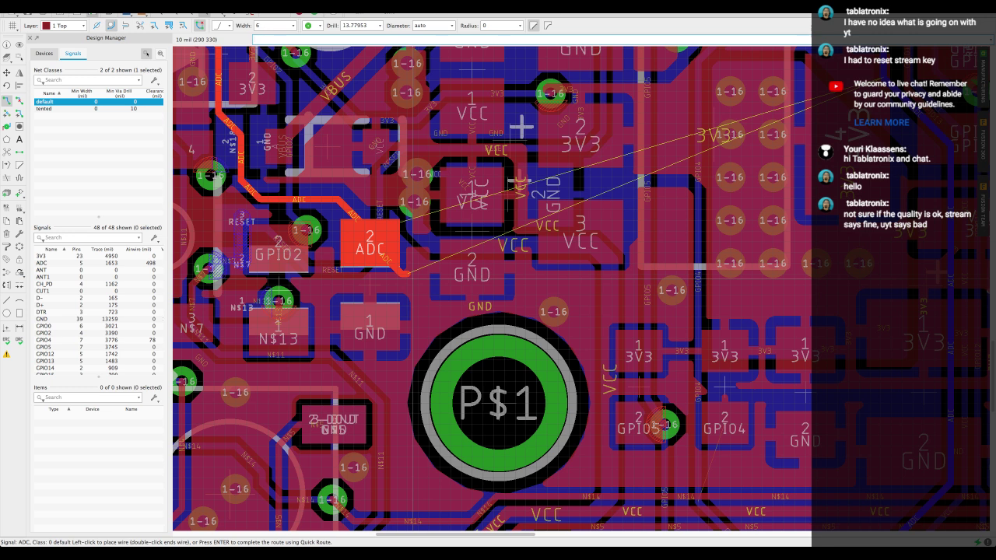
pyautogui.middleClick(405, 273)
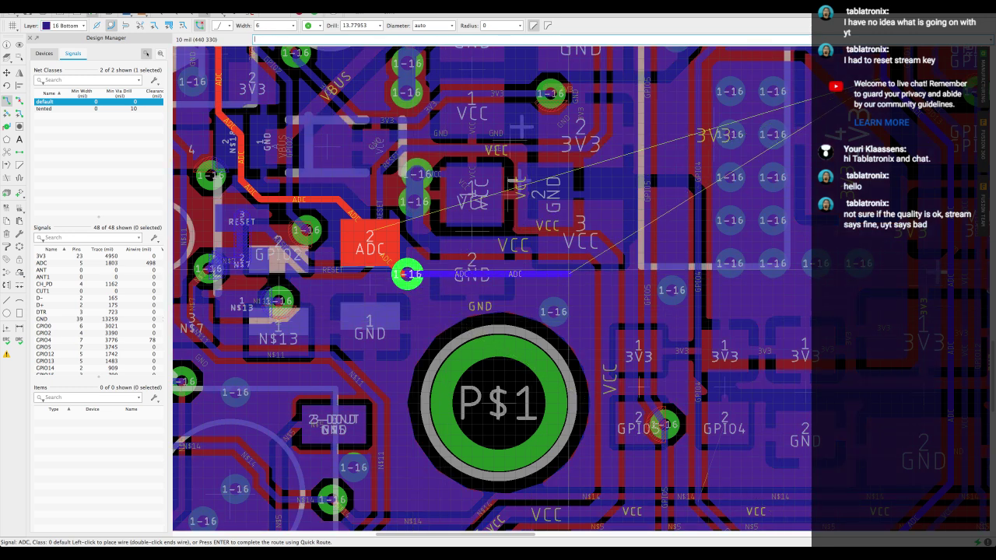
pyautogui.moveTo(580, 295); pyautogui.dragTo(507, 251, button='middle')
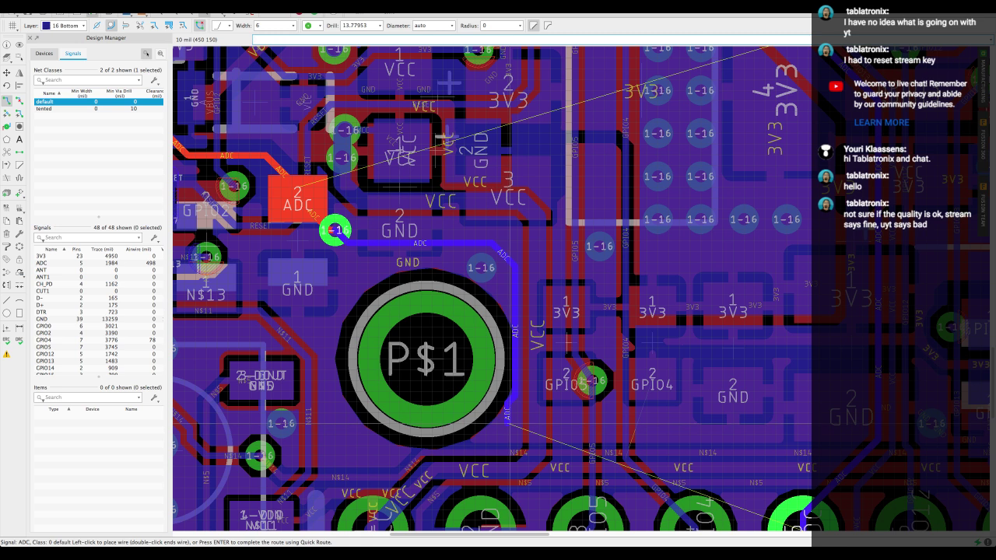
pyautogui.click(507, 422)
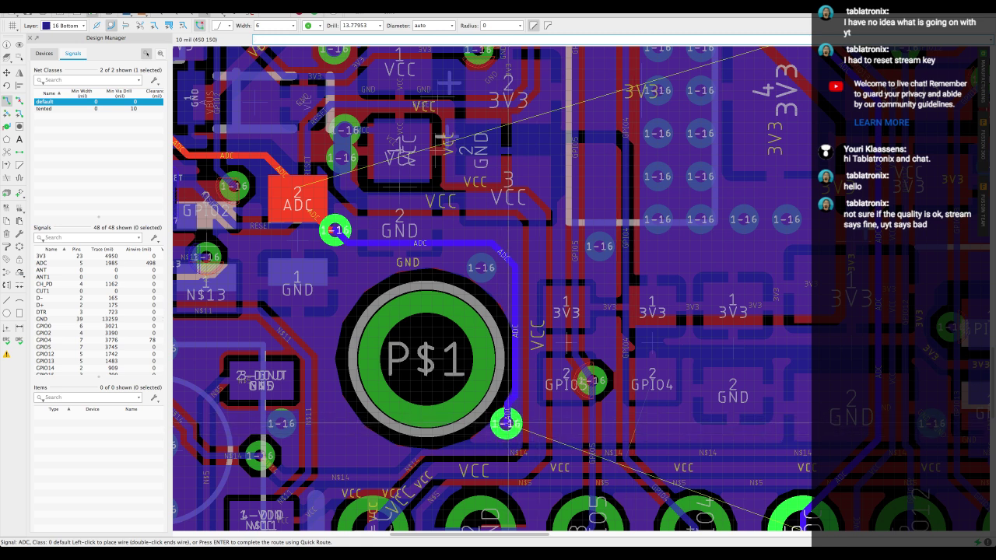
# Step: Continue the ADC route horizontally on the top layer to a new via just below the GPIO4 pad
pyautogui.press('space')
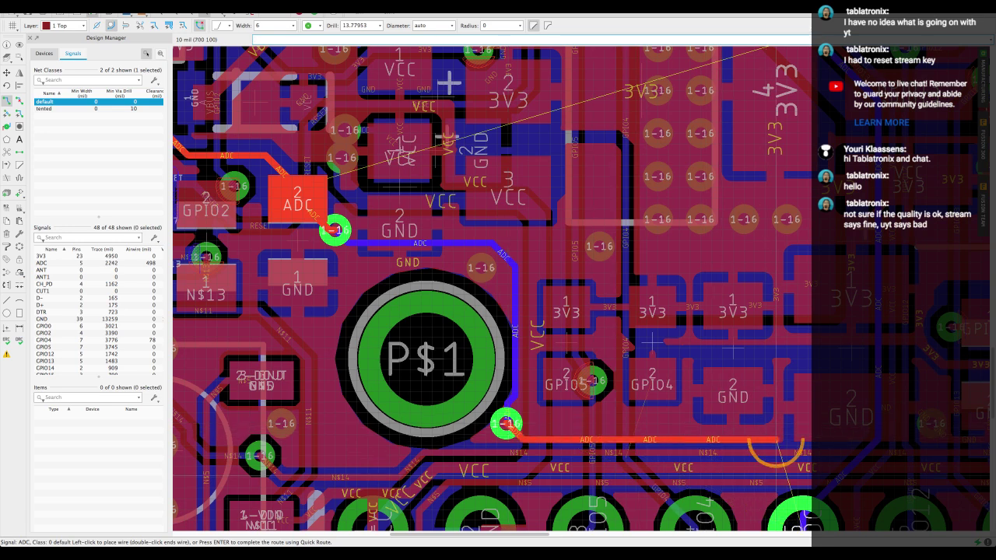
pyautogui.moveTo(778, 440); pyautogui.dragTo(726, 389, button='middle')
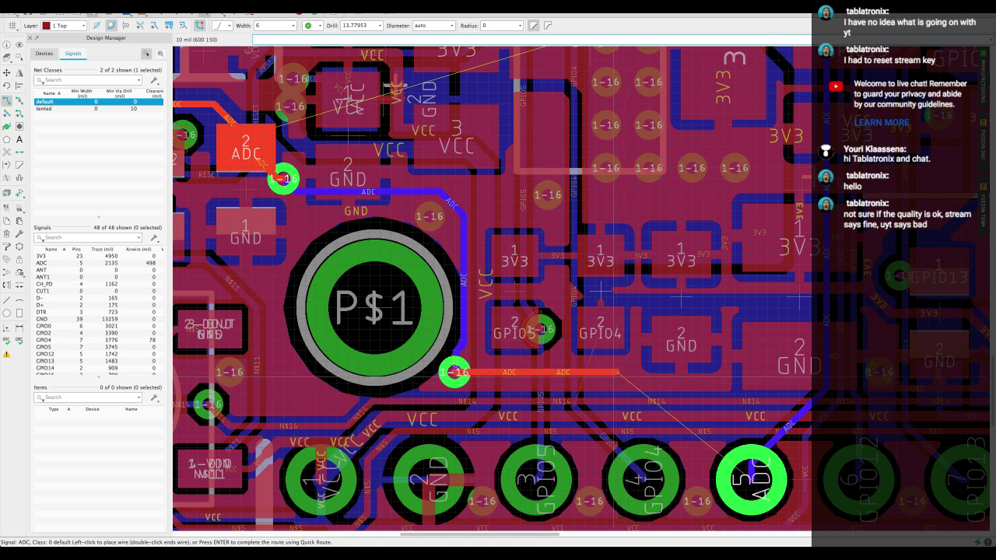
pyautogui.doubleClick(618, 372)
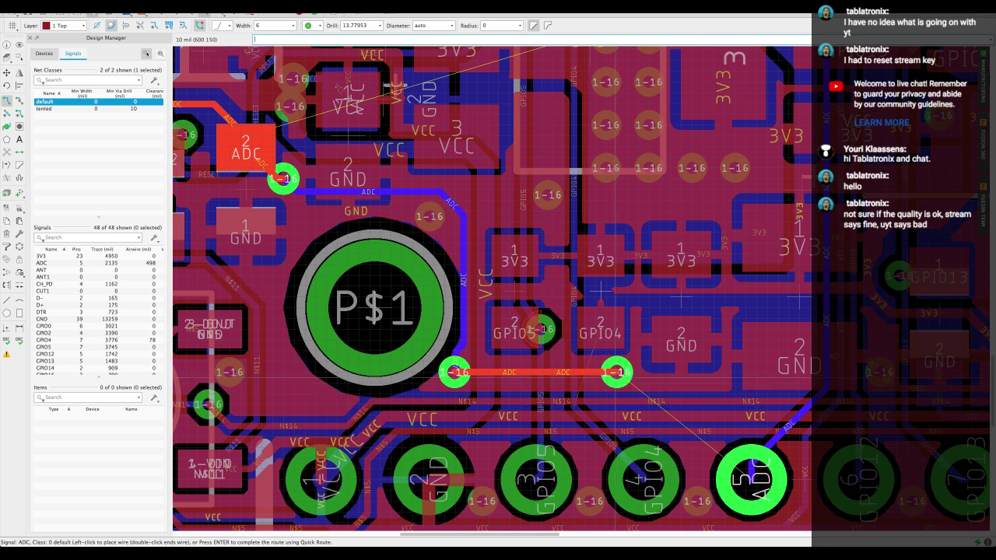
# Step: Finish the ADC route on the bottom layer from the via below the GPIO4 pad to header pin 5, and refill the copper pours
pyautogui.click(617, 374)
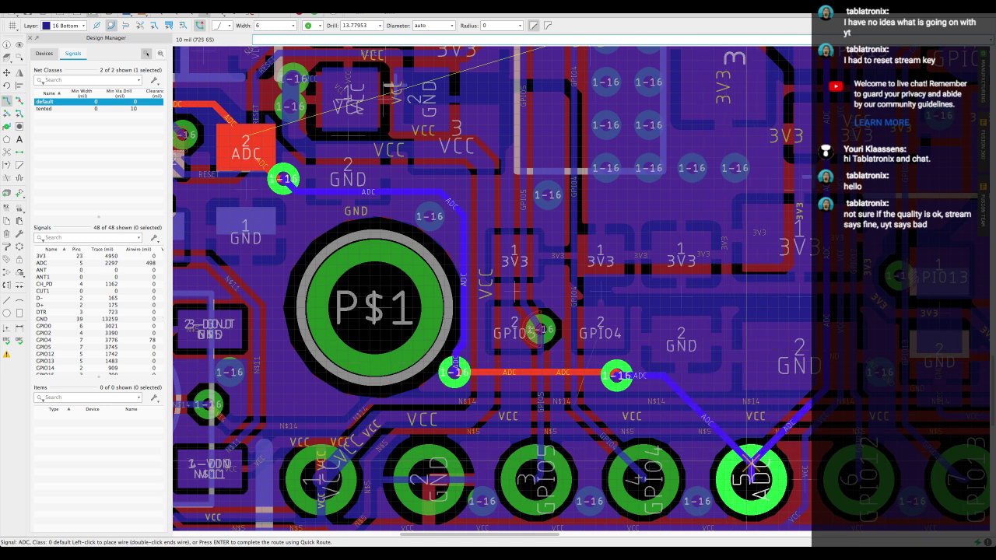
pyautogui.doubleClick(749, 467)
pyautogui.press('Return')
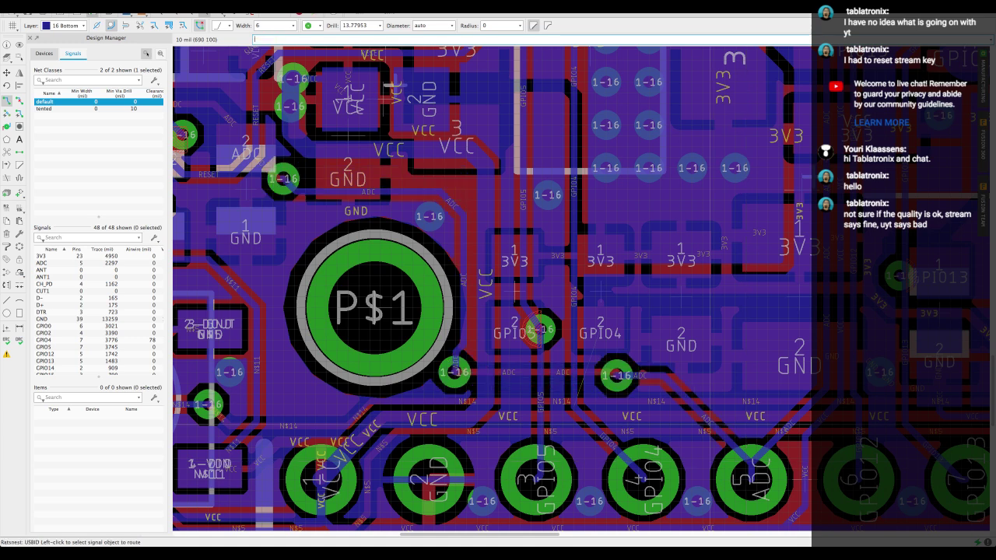
# Step: Delete the GND via above mounting hole P$1, shift the ADC trace's diagonal closer to the hole, and refill the pours
pyautogui.scroll(-1, 680, 392)
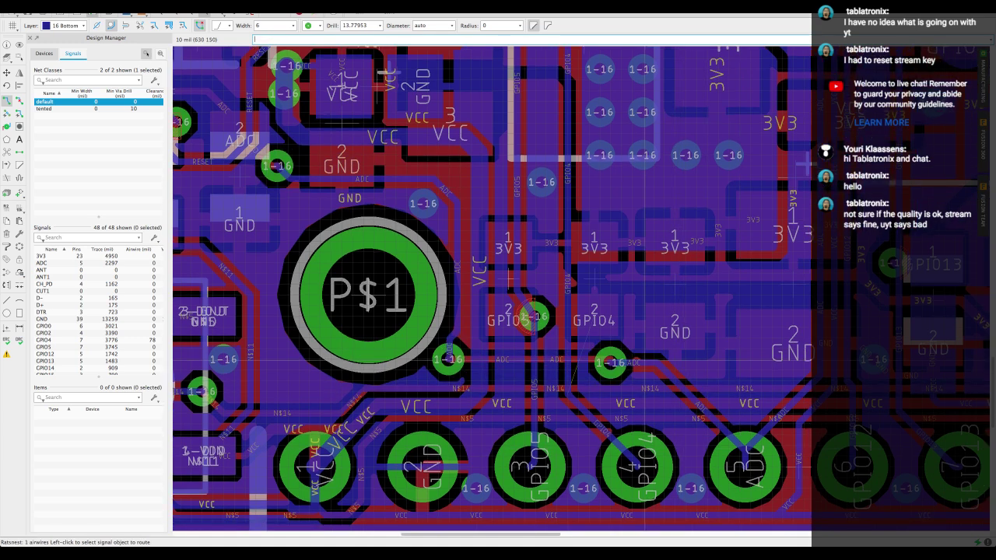
pyautogui.scroll(1, 654, 366)
pyautogui.scroll(-2, 467, 251)
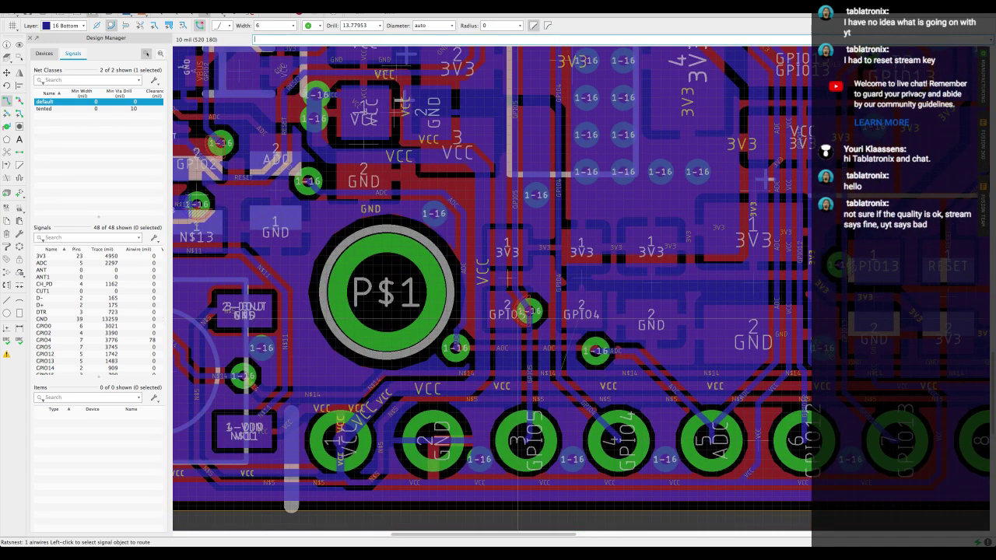
pyautogui.moveTo(518, 318); pyautogui.dragTo(582, 389, button='middle')
pyautogui.moveTo(483, 291); pyautogui.dragTo(496, 302, button='middle')
pyautogui.press('F7')
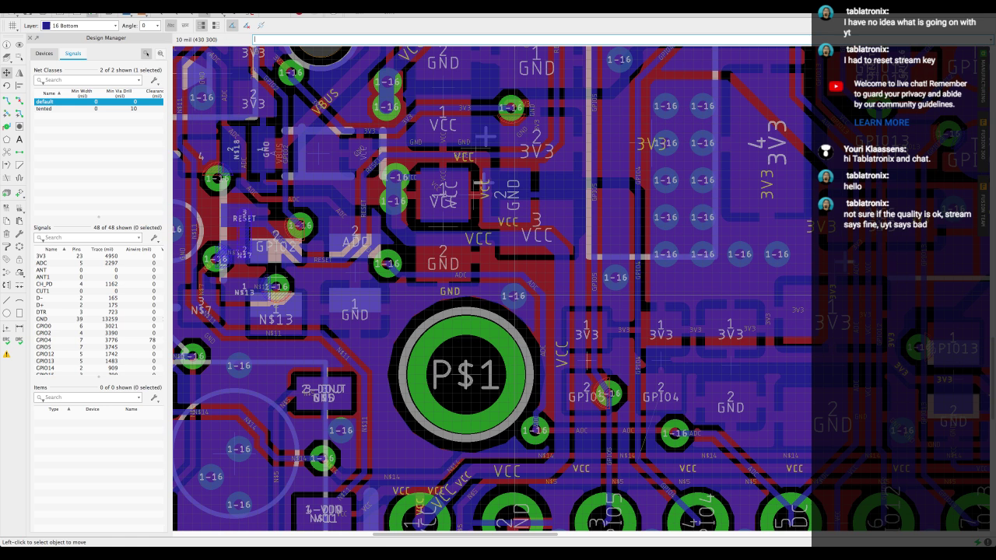
pyautogui.hotkey('ctrl', 'r')
pyautogui.click(515, 296)
pyautogui.press('F7')
pyautogui.click(535, 288)
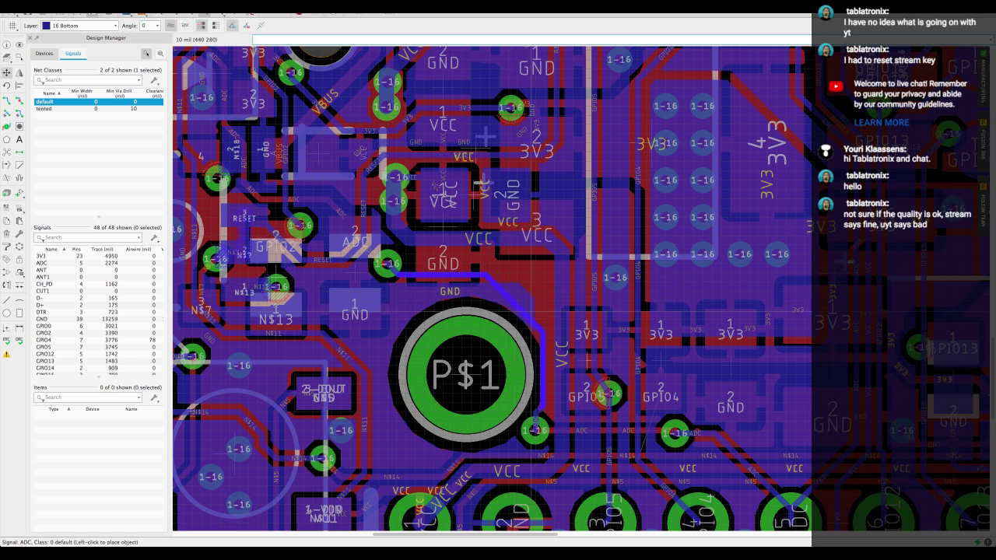
pyautogui.click(523, 313)
pyautogui.hotkey('alt', 'r')
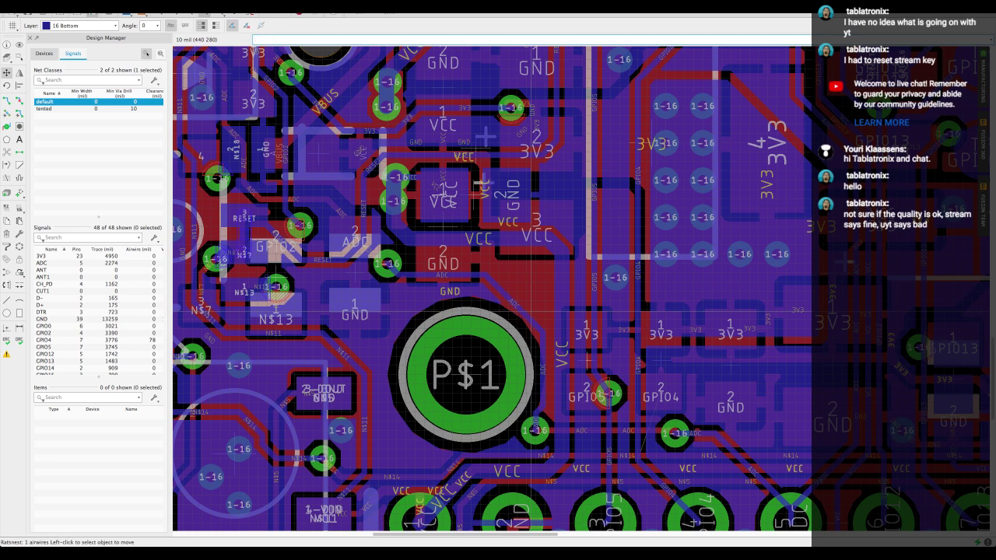
# Step: Copy the via beside the GPIO5 trace to the gap outside the ADC diagonal above P$1, and refill the pours
pyautogui.write('copy')
pyautogui.press('Return')
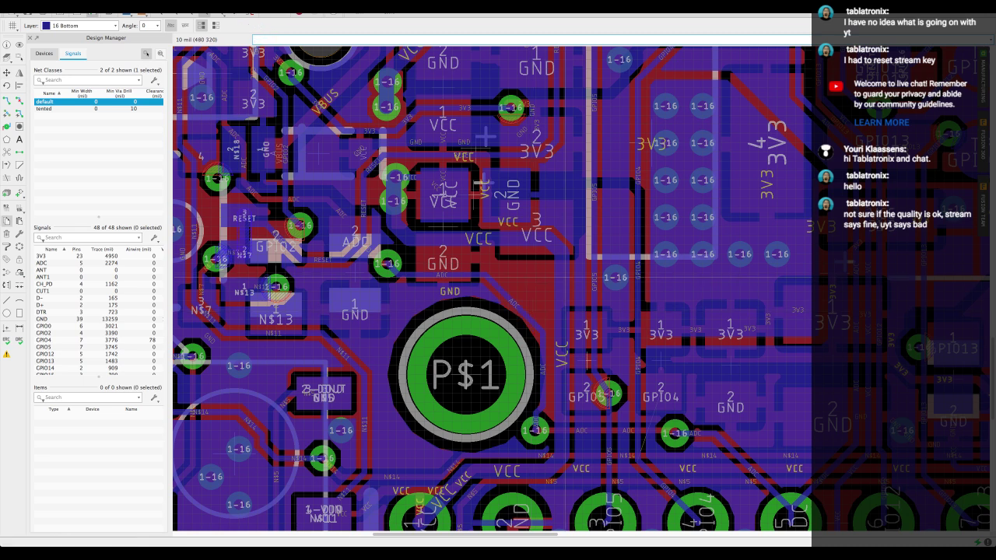
pyautogui.click(619, 281)
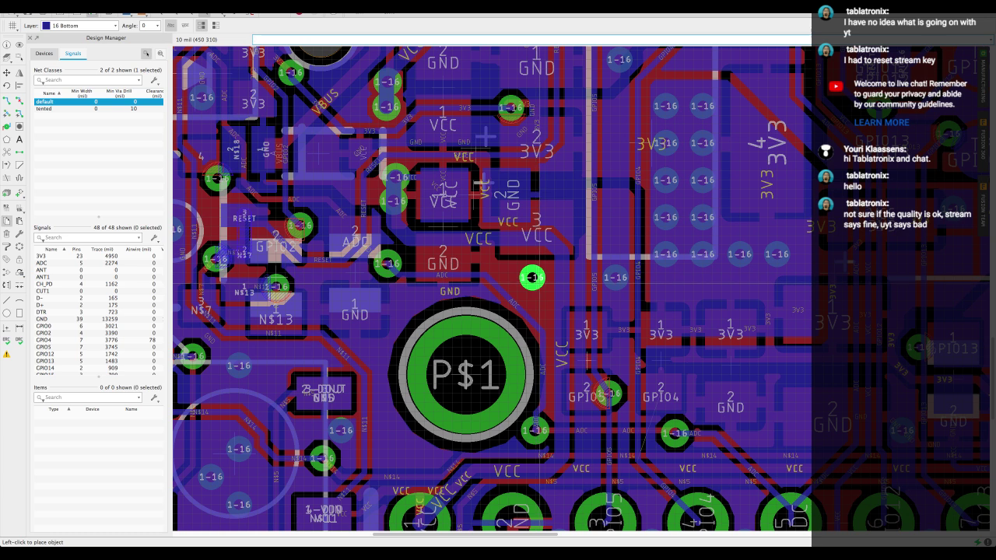
pyautogui.click(532, 278)
pyautogui.write('Ratsnest')
pyautogui.press('Return')
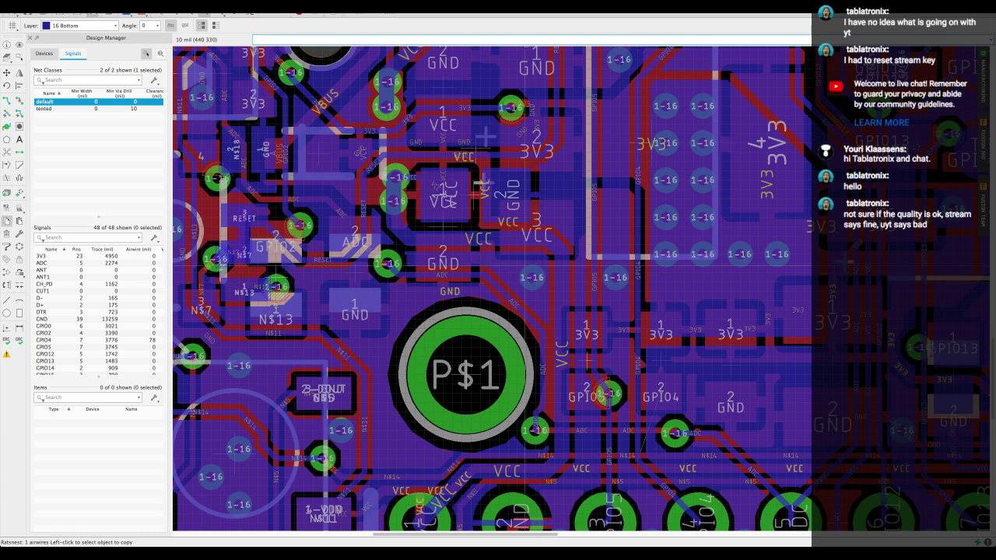
# Step: Undo the via copy, the ADC trace move and the GND via deletion, and refill the copper pours
pyautogui.scroll(-1, 527, 267)
pyautogui.scroll(1, 525, 267)
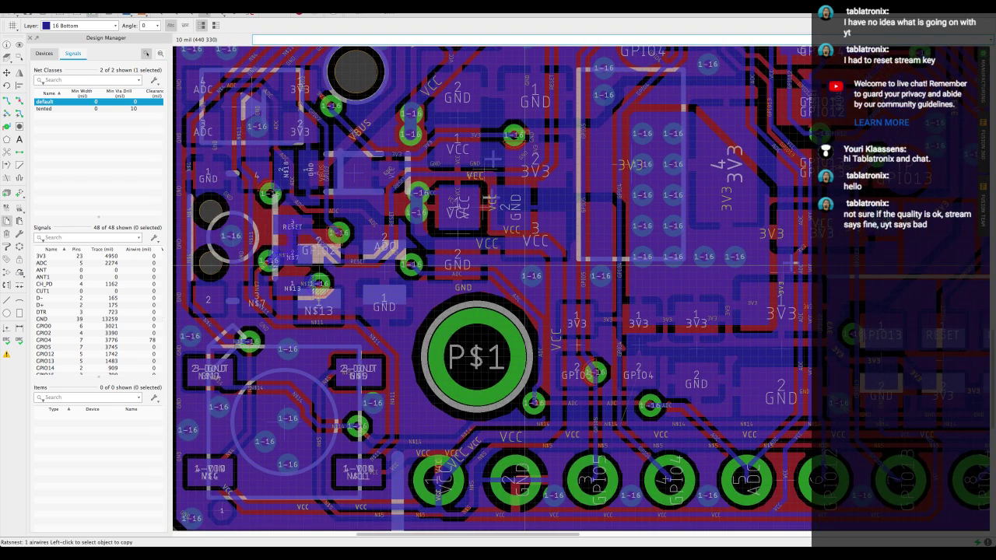
pyautogui.hotkey('ctrl', 'z')
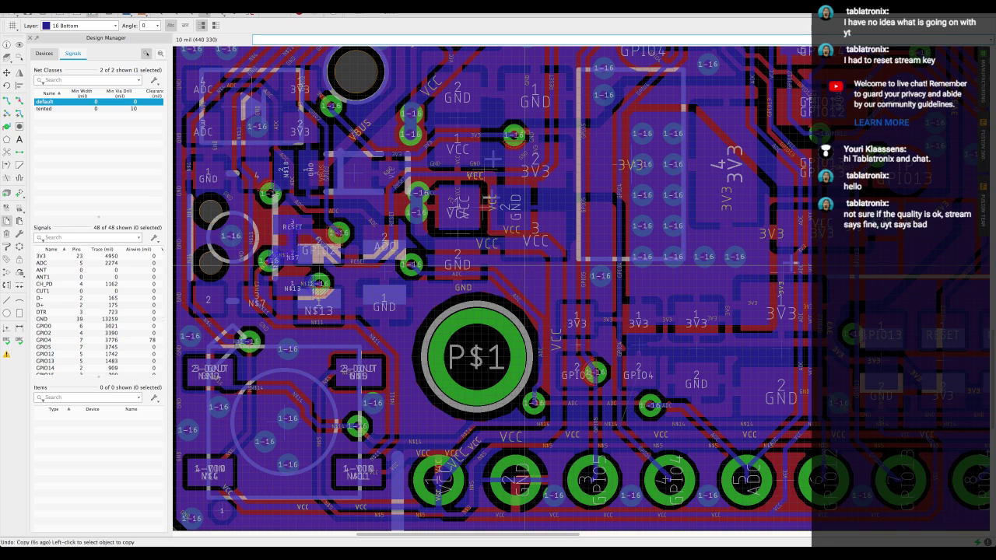
pyautogui.hotkey('ctrl', 'z')
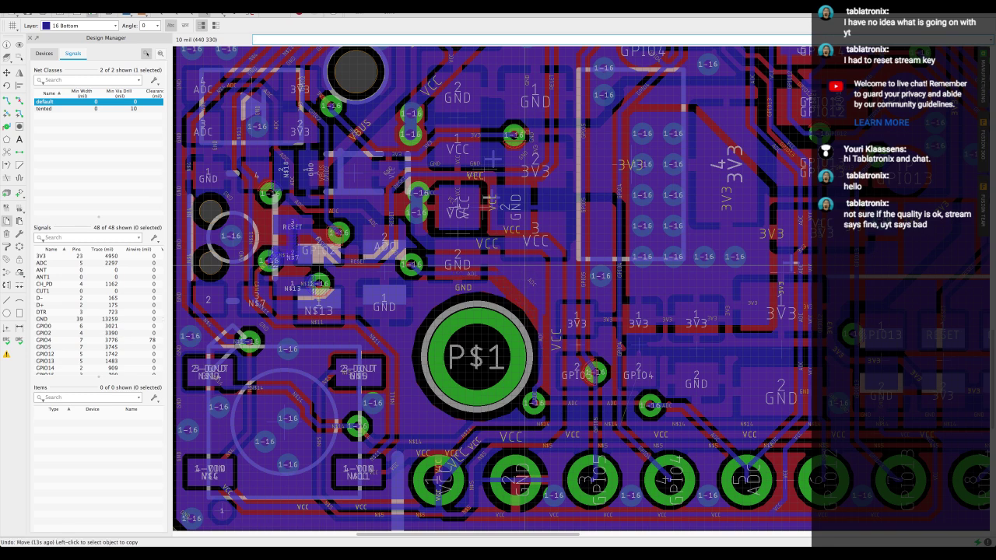
pyautogui.hotkey('ctrl', 'z')
pyautogui.hotkey('alt', 'r')
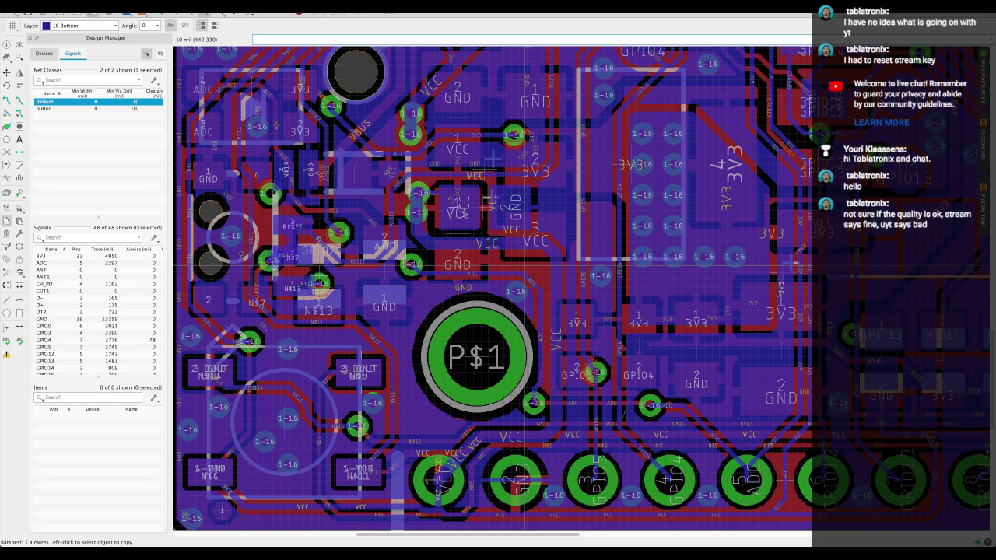
# Step: Move the bottom-layer ADC trace segments above P$1 outward, up and around the GND via
pyautogui.write('move')
pyautogui.press('Return')
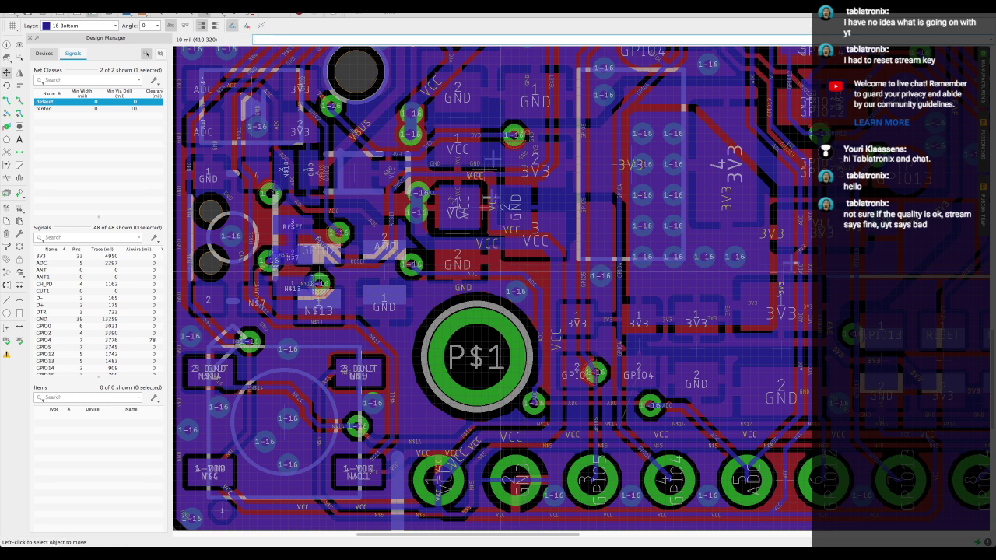
pyautogui.click(515, 291)
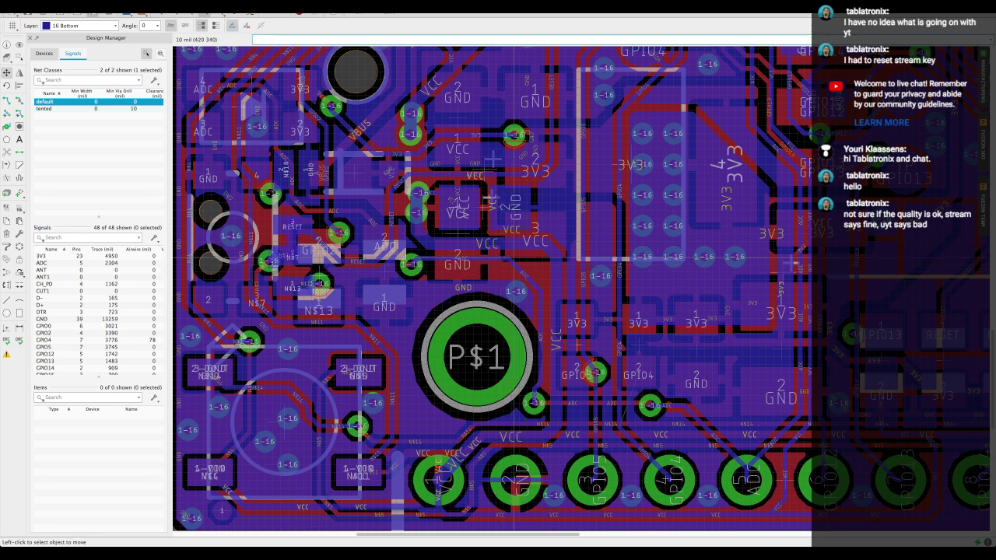
pyautogui.click(543, 260)
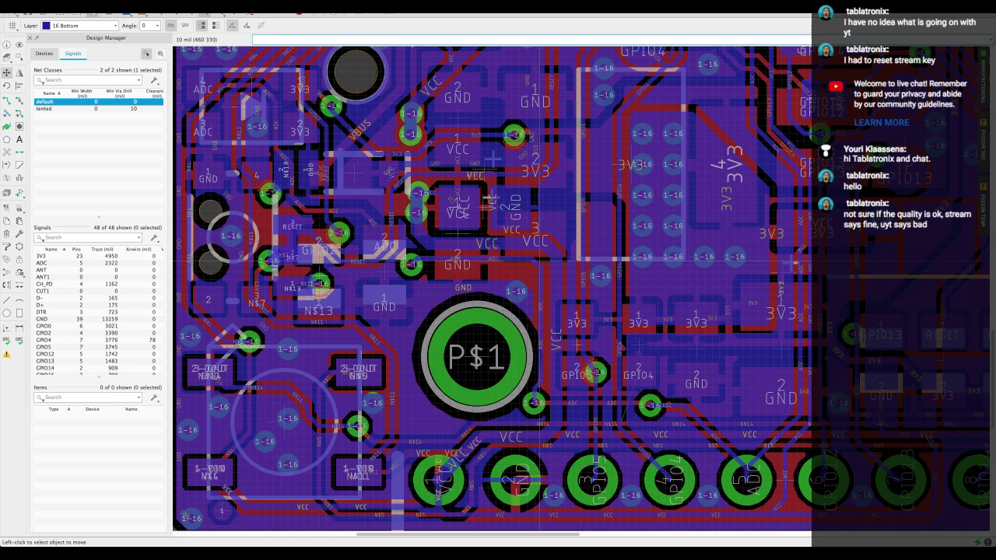
# Step: Reposition the corner segments of the bottom-layer ADC trace around the GND via above P$1, and refill the copper pours
pyautogui.click(541, 281)
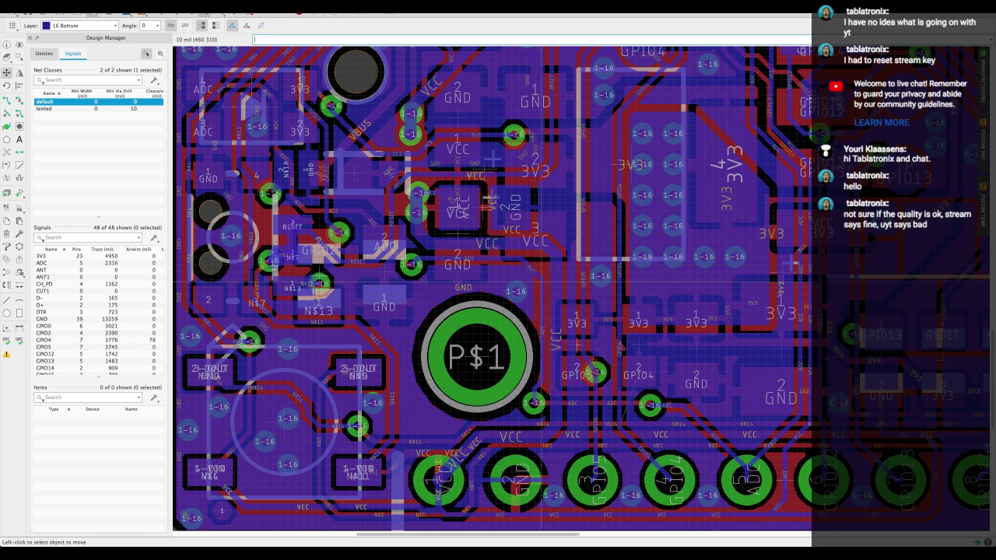
pyautogui.click(535, 274)
pyautogui.click(535, 274)
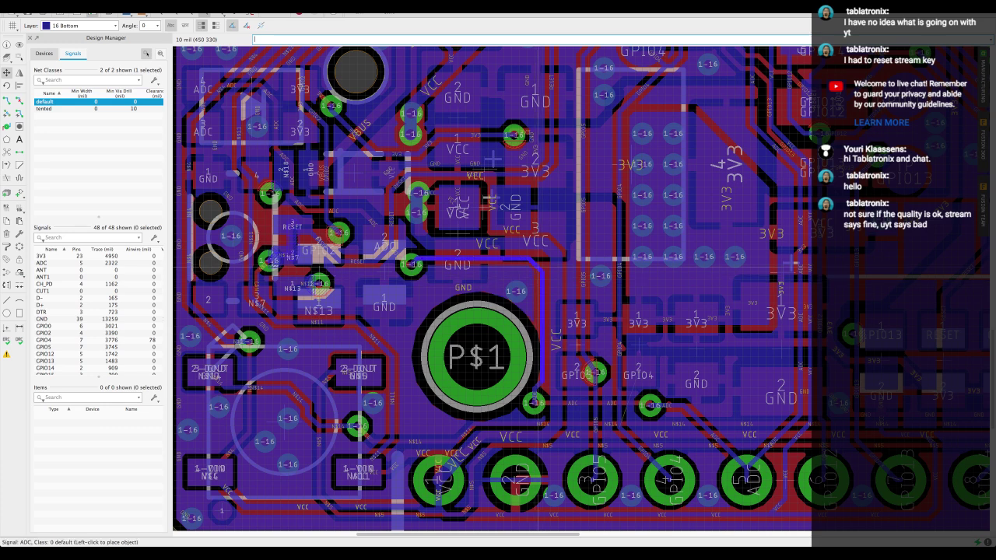
pyautogui.click(539, 267)
# Step: Inspect the reworked ADC routing around P$1, the header pins, and the VCC and N$5 traces at the board's lower-left corner
pyautogui.scroll(-3, 537, 269)
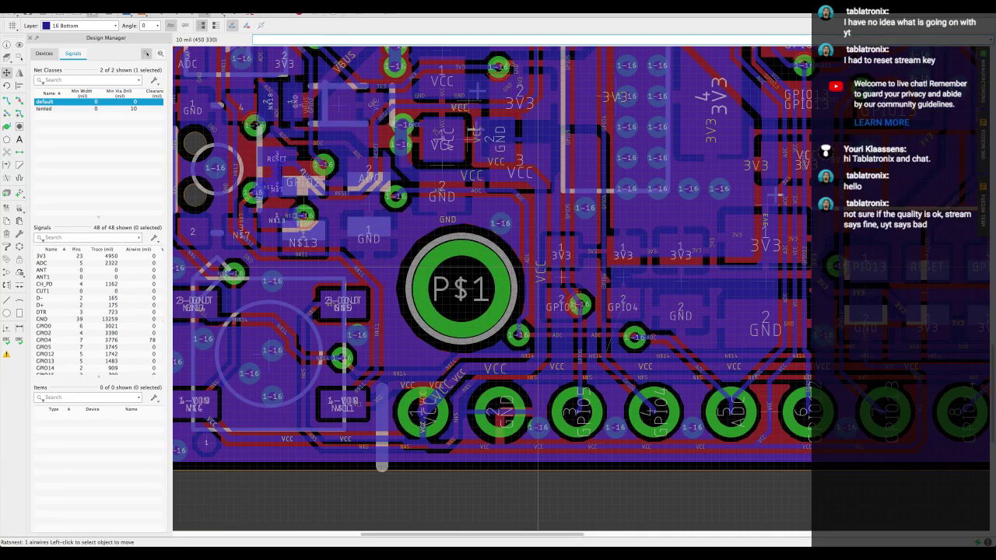
pyautogui.hscroll(-2, 538, 267)
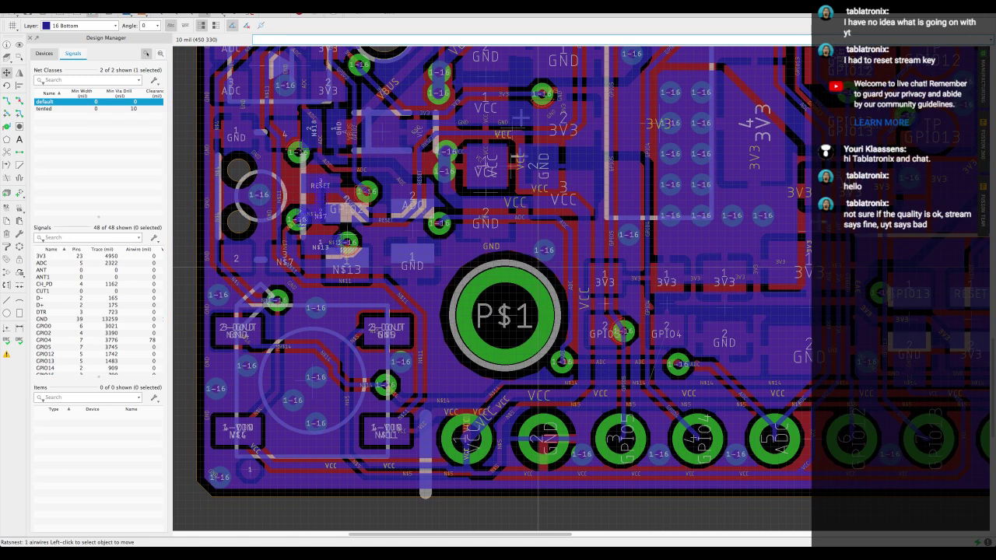
pyautogui.hscroll(1, 538, 267)
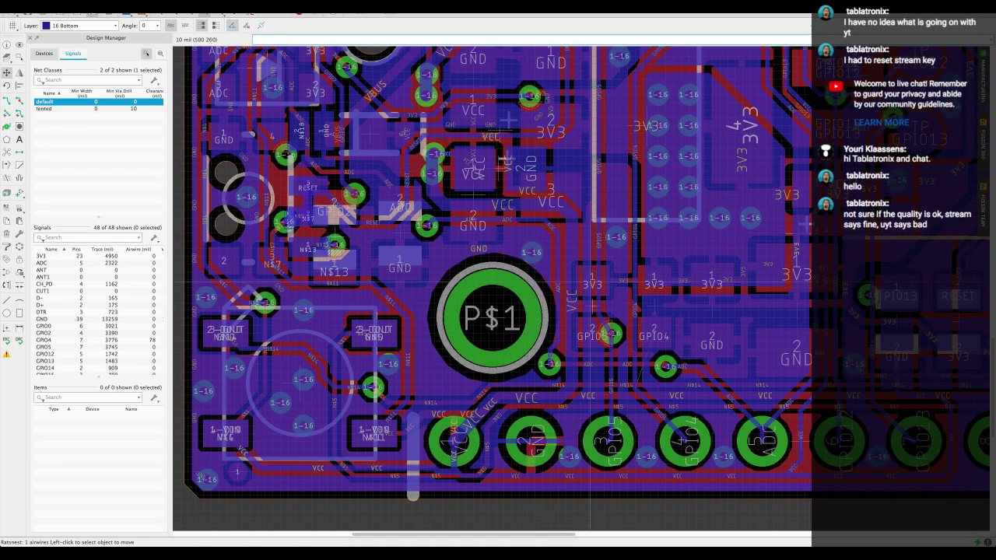
pyautogui.scroll(5, 439, 231)
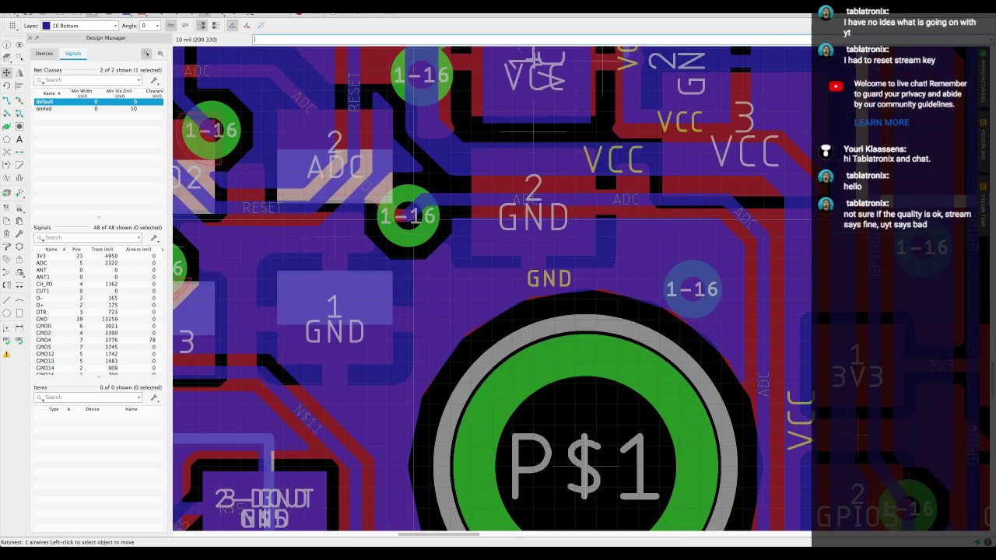
pyautogui.scroll(-5, 408, 210)
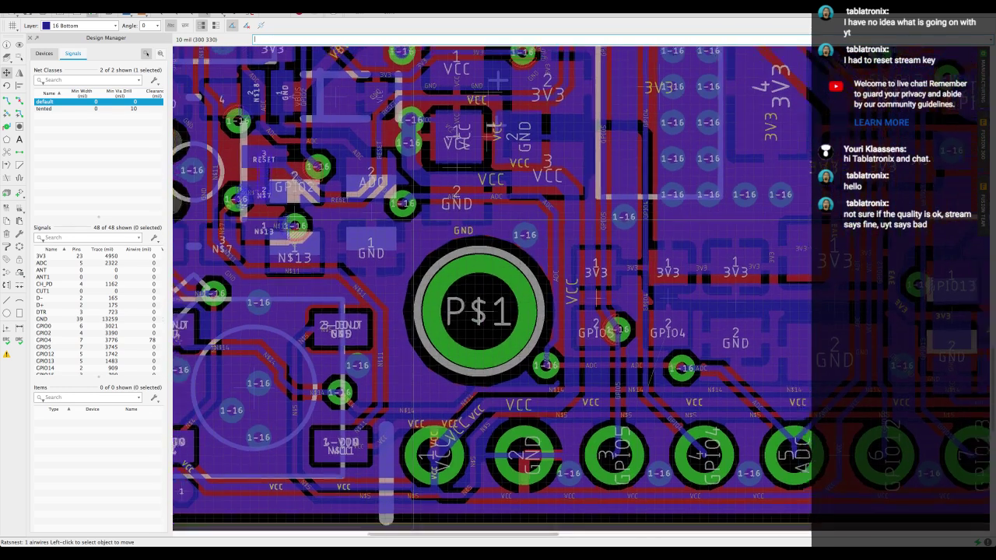
pyautogui.scroll(-2, 414, 221)
pyautogui.hscroll(2, 413, 221)
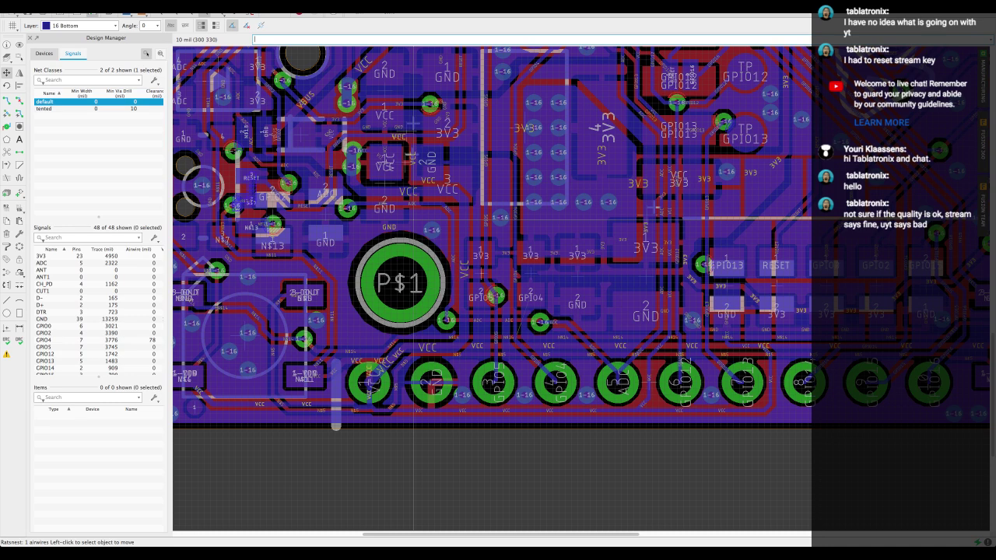
pyautogui.scroll(4, 413, 222)
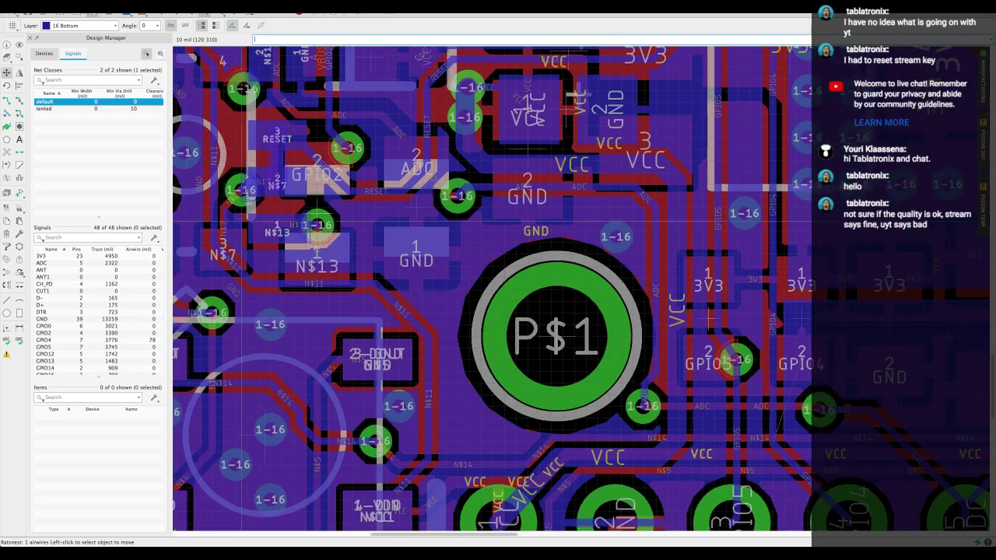
pyautogui.scroll(-3, 441, 233)
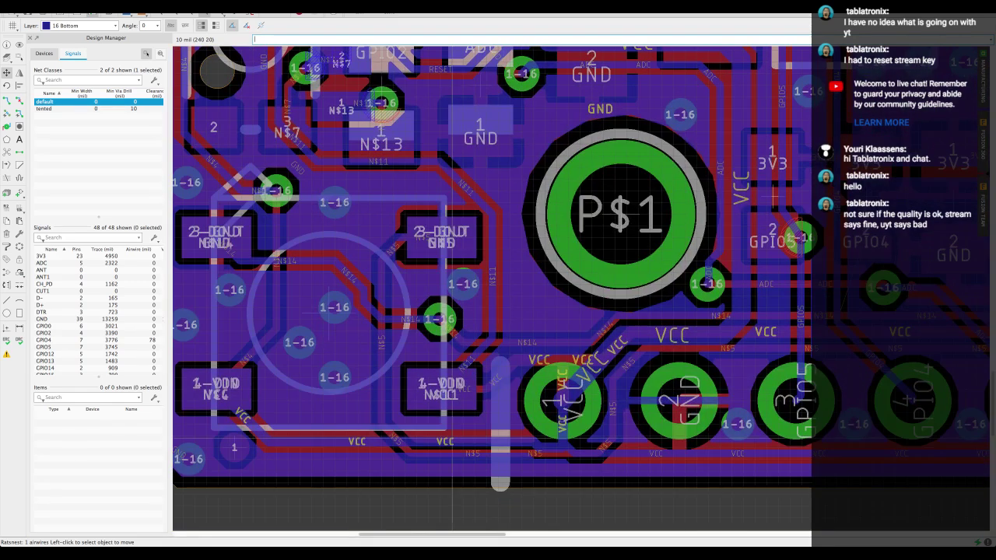
pyautogui.scroll(-2, 401, 397)
pyautogui.hscroll(-2, 401, 397)
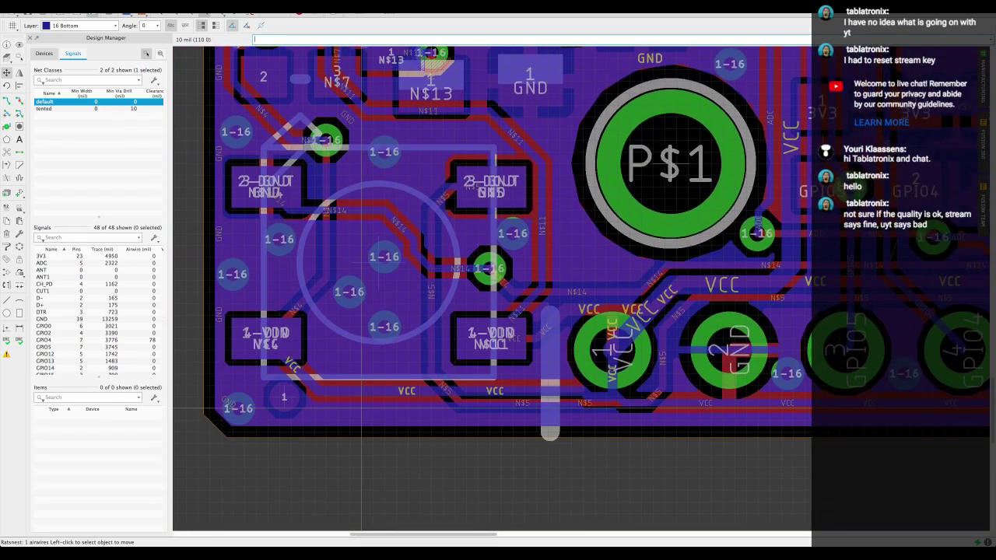
pyautogui.scroll(3, 361, 406)
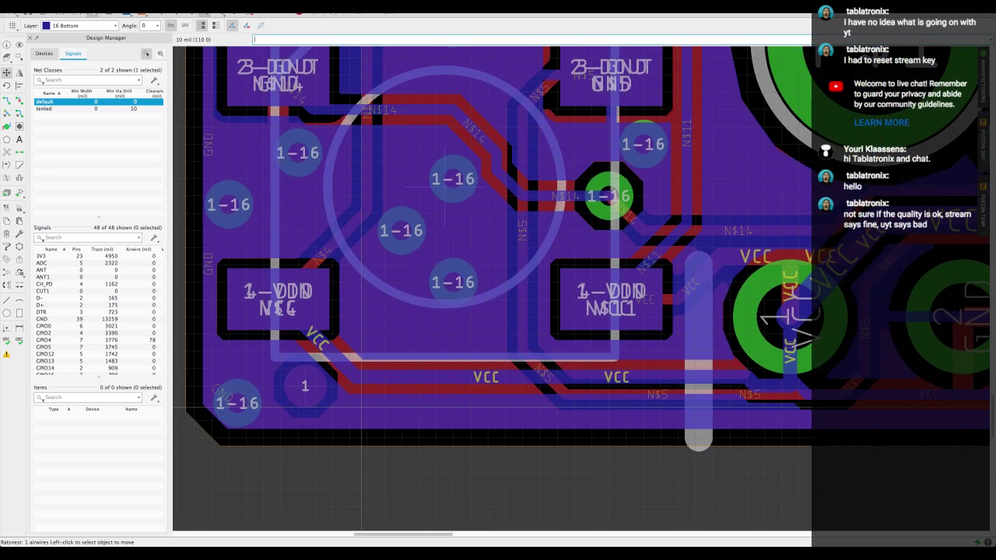
# Step: Try to split the bottom-layer VCC trace below the two VDD pads and bend its start upward
pyautogui.press('F8')
pyautogui.click(367, 380)
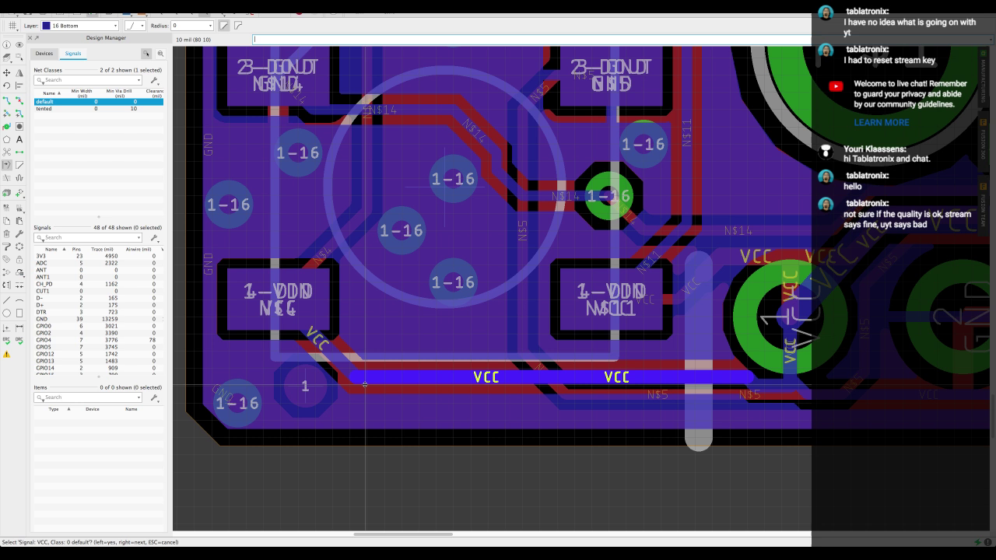
pyautogui.click(384, 343)
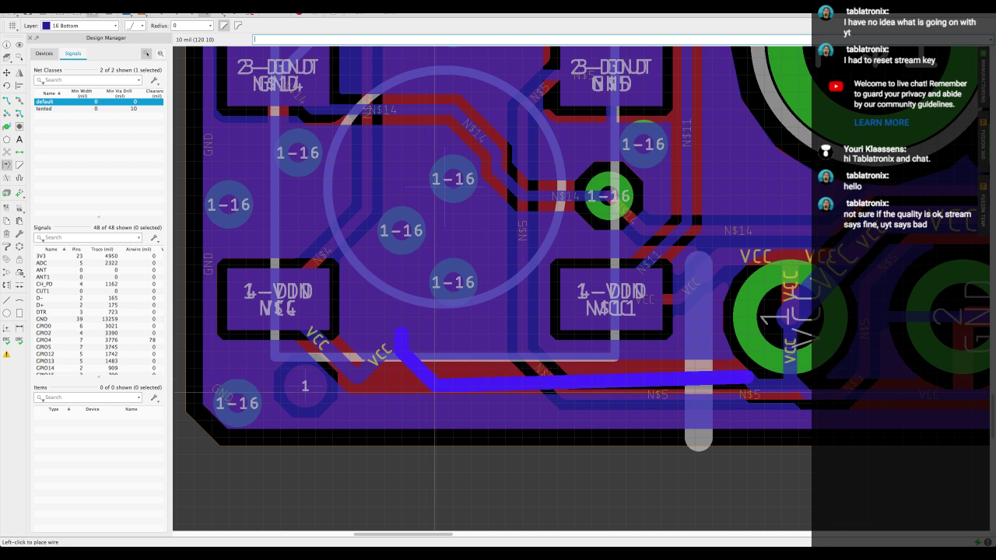
pyautogui.click(428, 380)
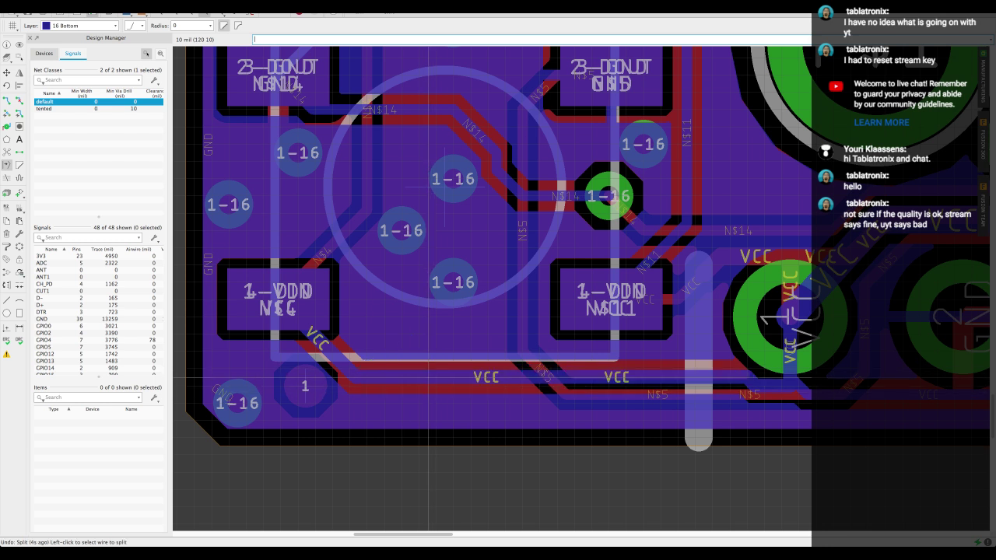
# Step: Set the board grid to 5 mil
pyautogui.write('grid 5')
pyautogui.press('Return')
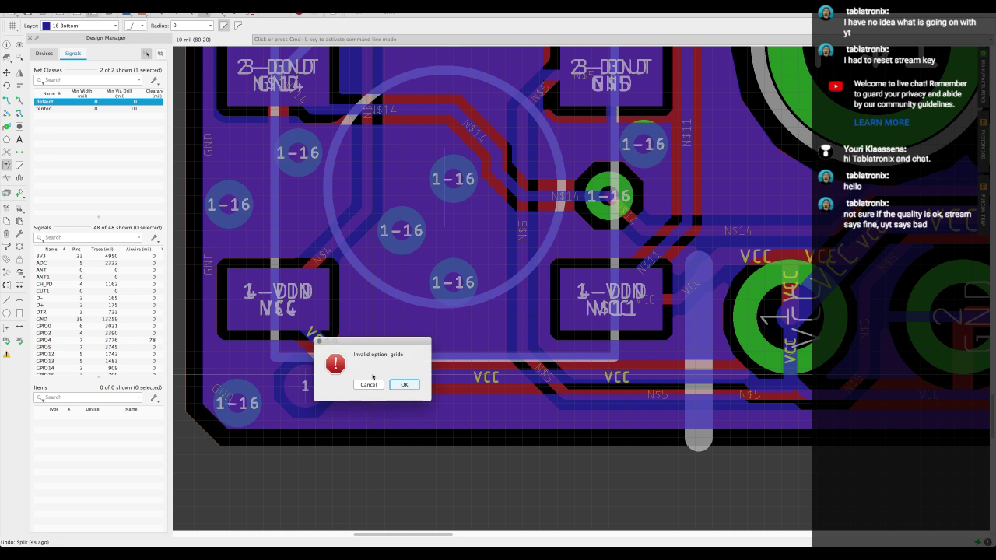
pyautogui.press('Return')
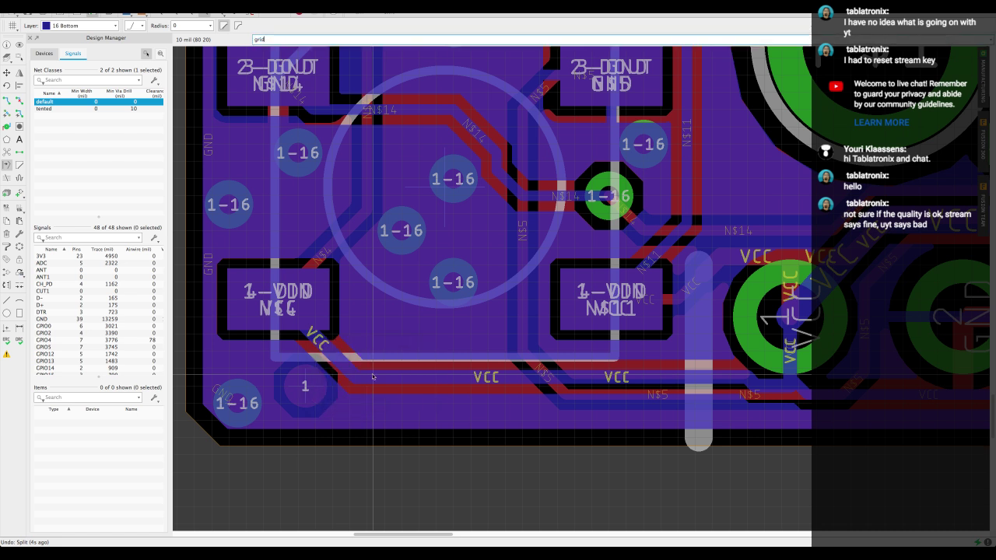
pyautogui.click(372, 375)
pyautogui.click(373, 375)
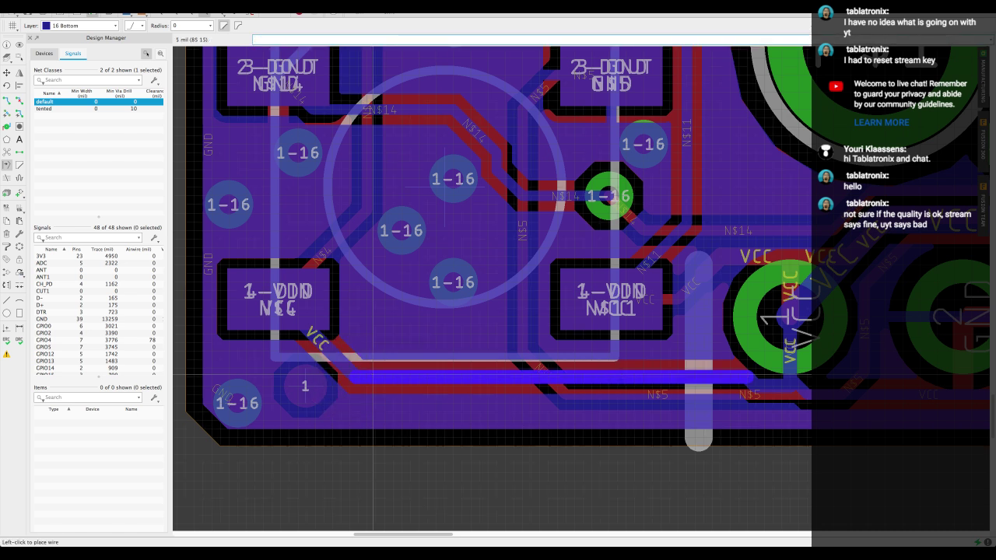
pyautogui.press('Escape')
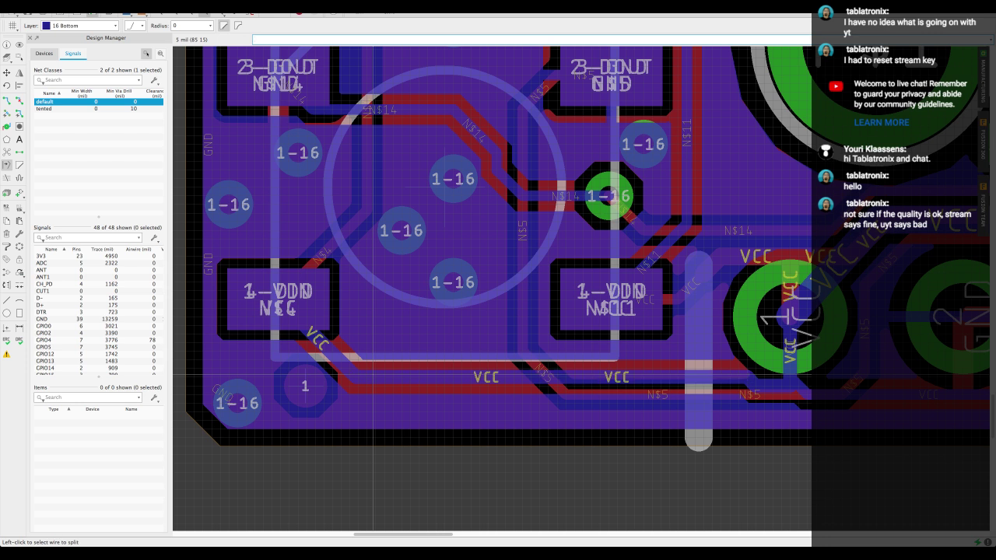
pyautogui.click(522, 377)
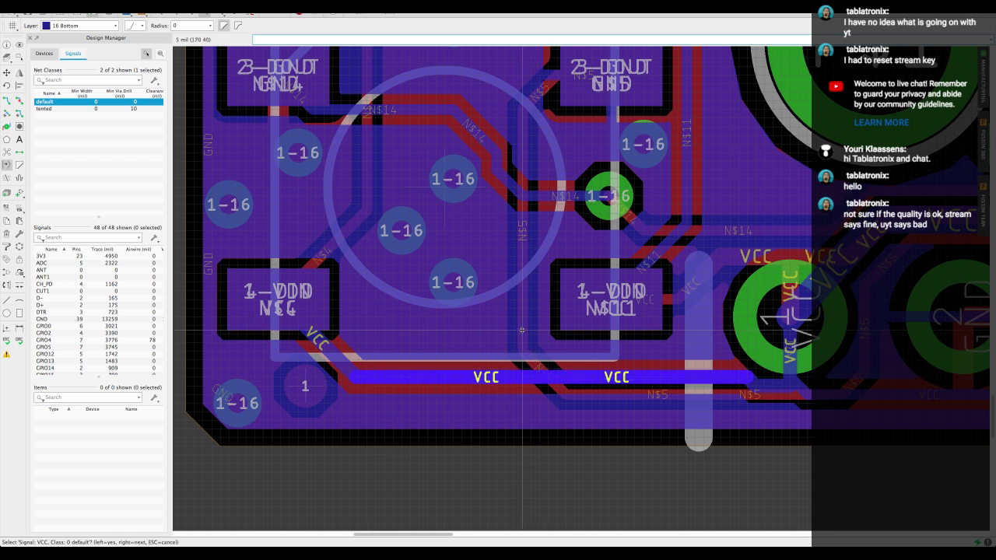
pyautogui.press('Escape')
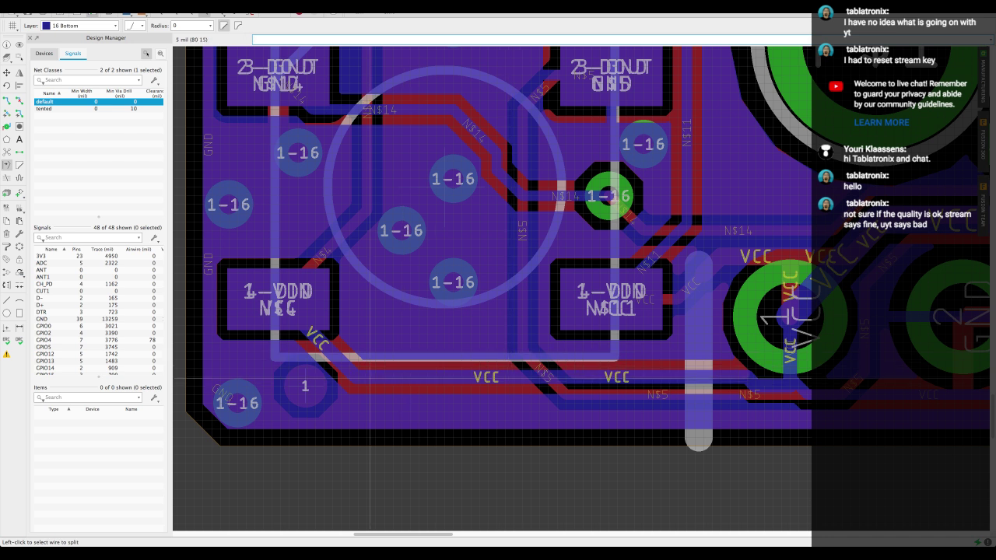
# Step: Split the bottom-layer VCC trace and raise its section between the two VDD pads, then refill the copper pours
pyautogui.click(358, 376)
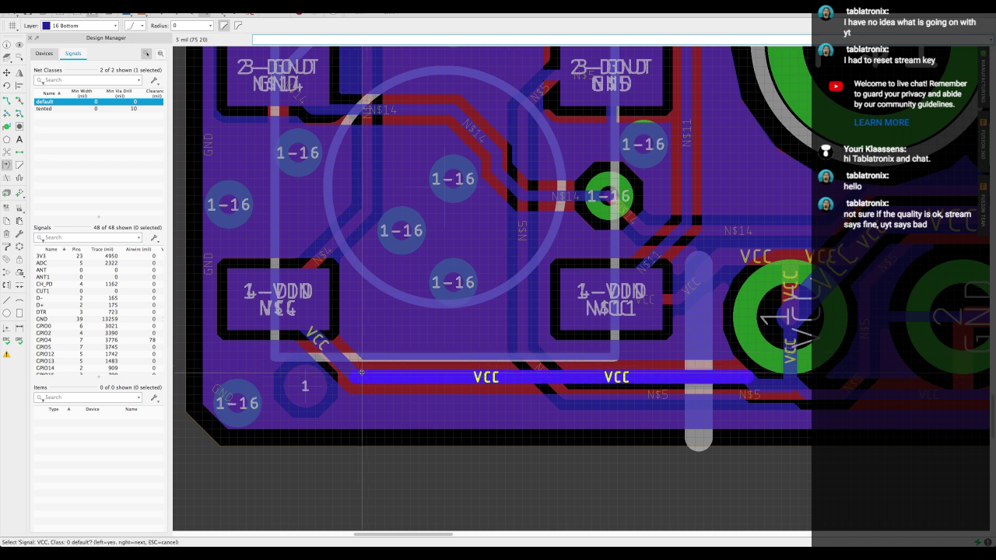
pyautogui.click(360, 377)
pyautogui.click(384, 336)
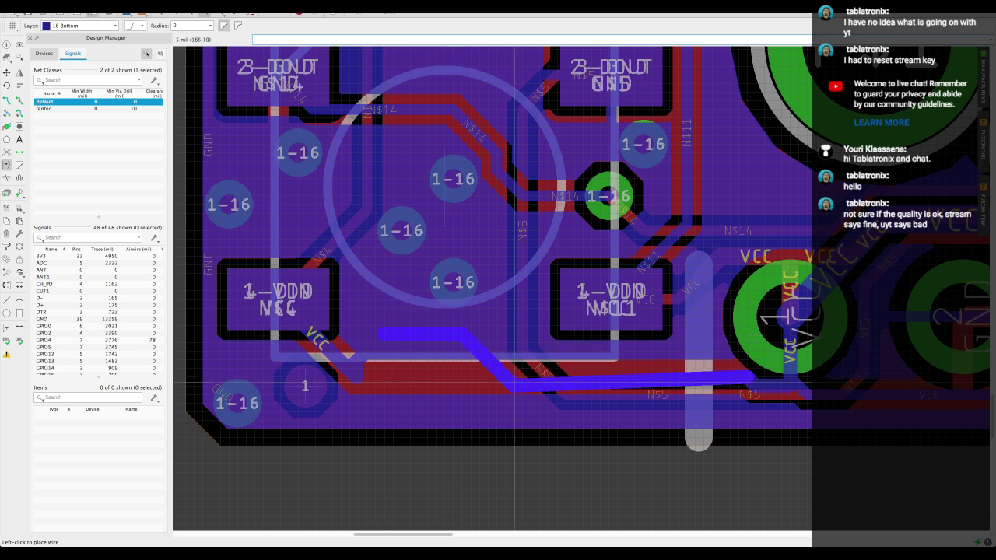
pyautogui.click(517, 379)
pyautogui.click(517, 379)
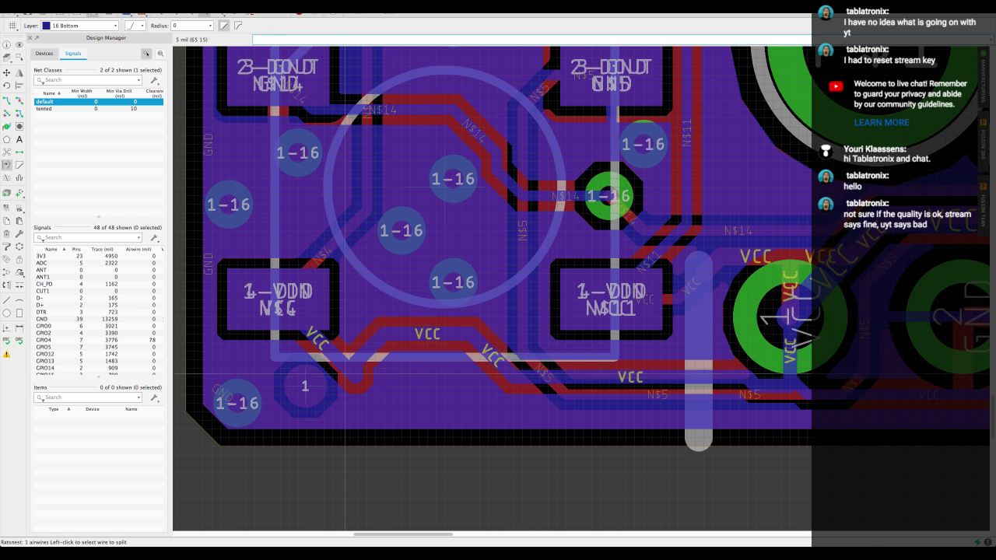
# Step: Rip up the two diagonal VCC segments that link the lower-left VDD pad to the raised trace section
pyautogui.hotkey('ctrl', 'r')
pyautogui.click(354, 367)
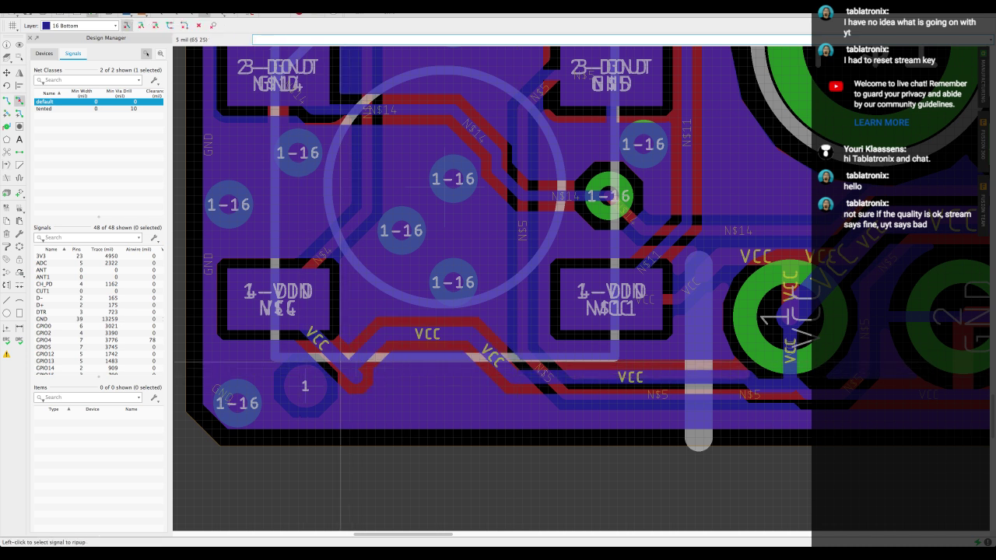
pyautogui.click(341, 362)
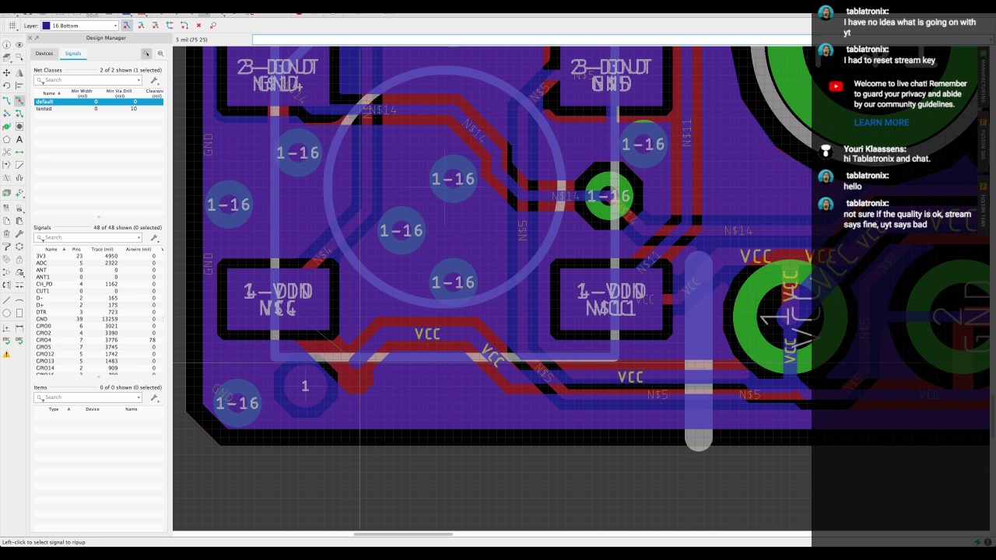
pyautogui.click(359, 363)
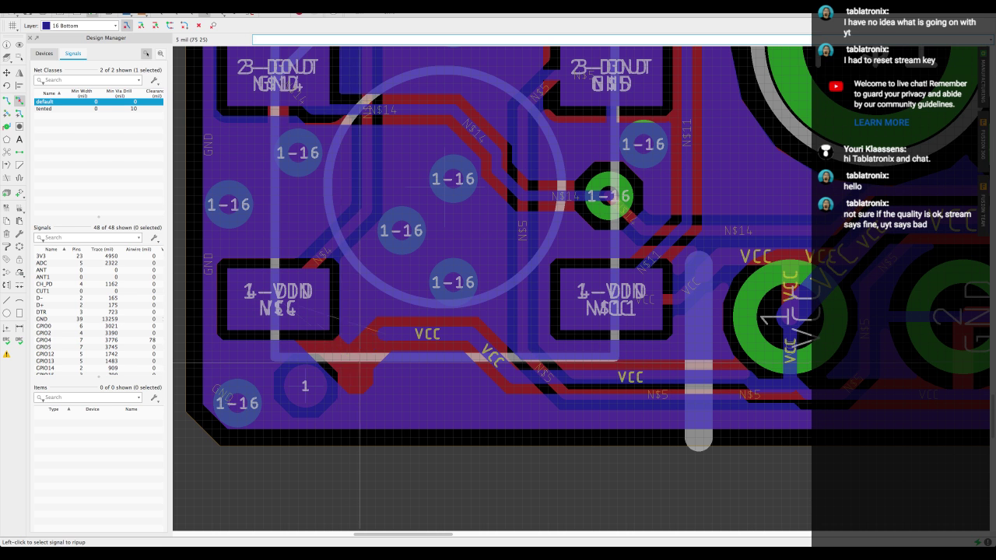
# Step: Set the route width to 10 mil and try to route VCC from the raised trace's end to the lower-left VDD pad
pyautogui.press('r')
pyautogui.click(280, 295)
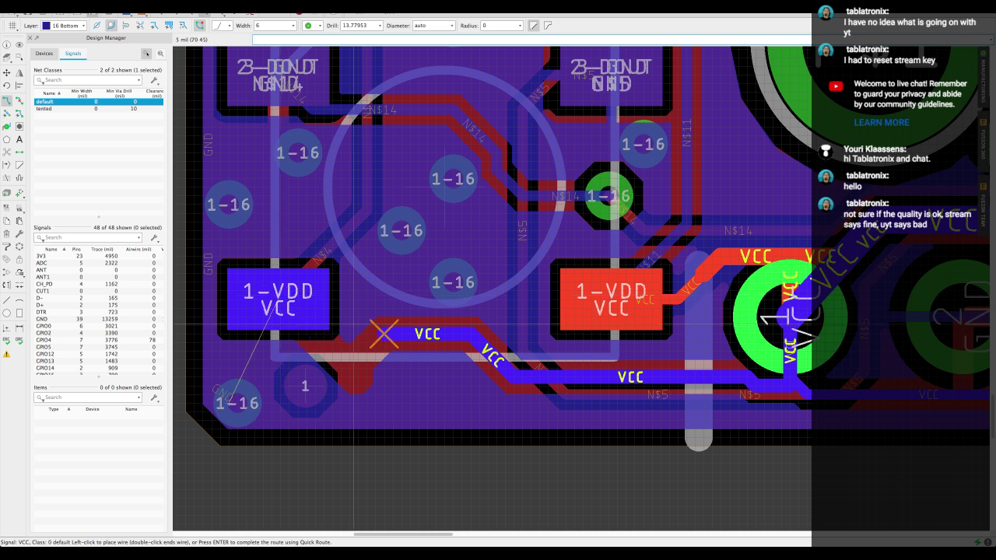
pyautogui.press('Escape')
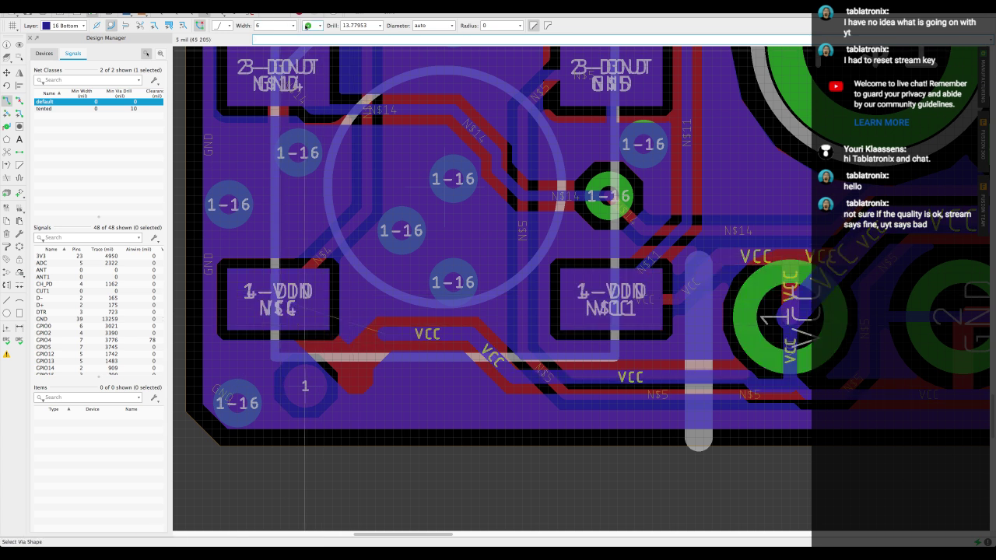
pyautogui.click(291, 25)
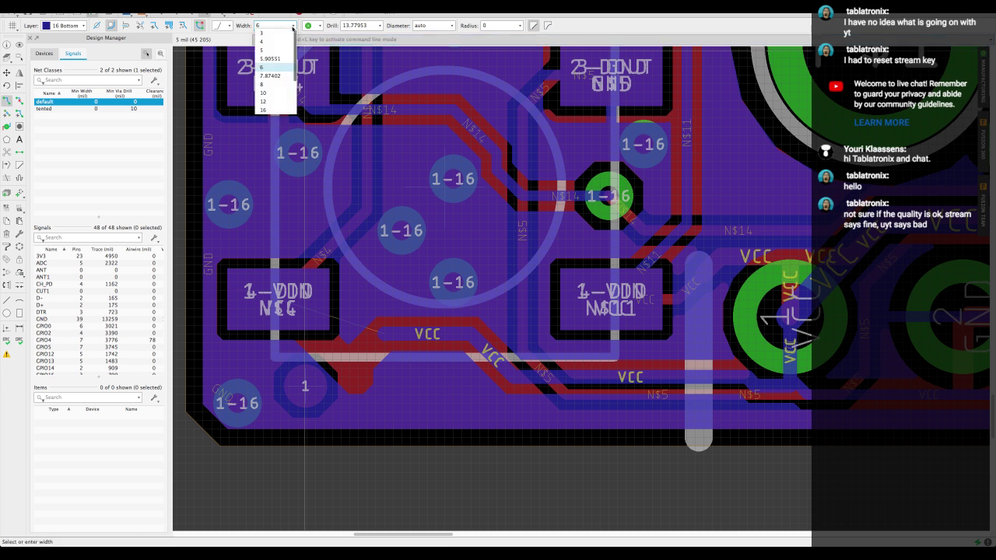
pyautogui.click(276, 91)
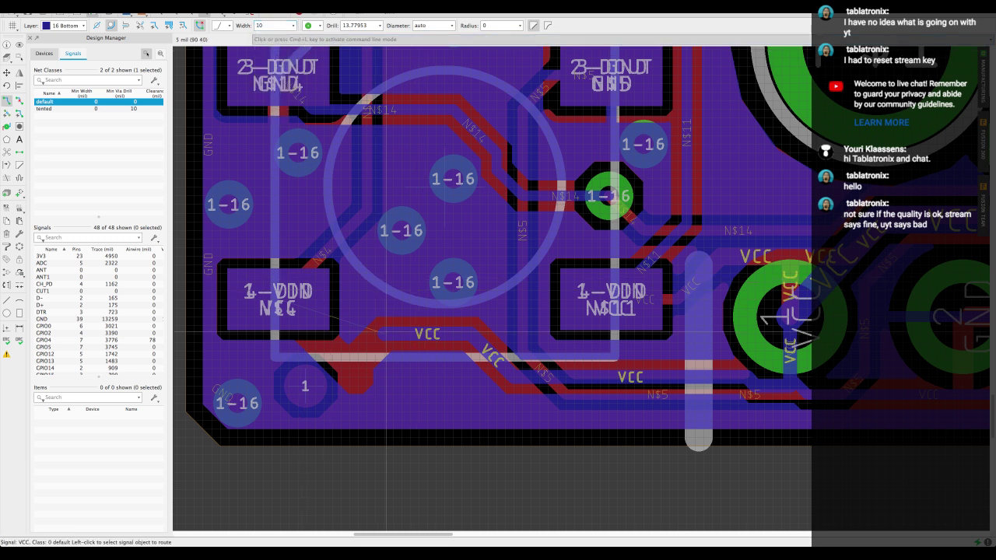
pyautogui.click(383, 334)
pyautogui.click(315, 298)
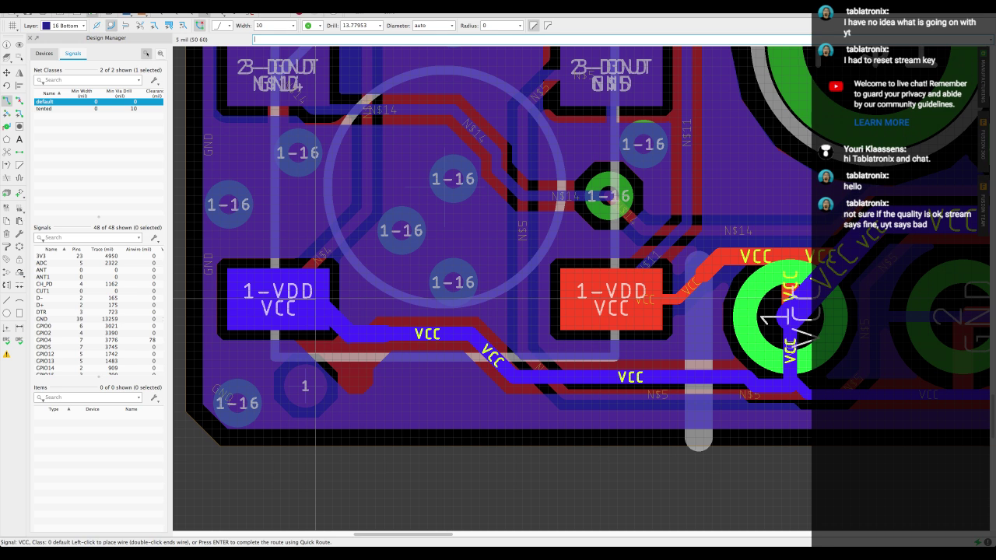
pyautogui.press('Escape')
# Step: Review the miscellaneous board settings, including the Auto set route width and drill option
pyautogui.click(172, 2)
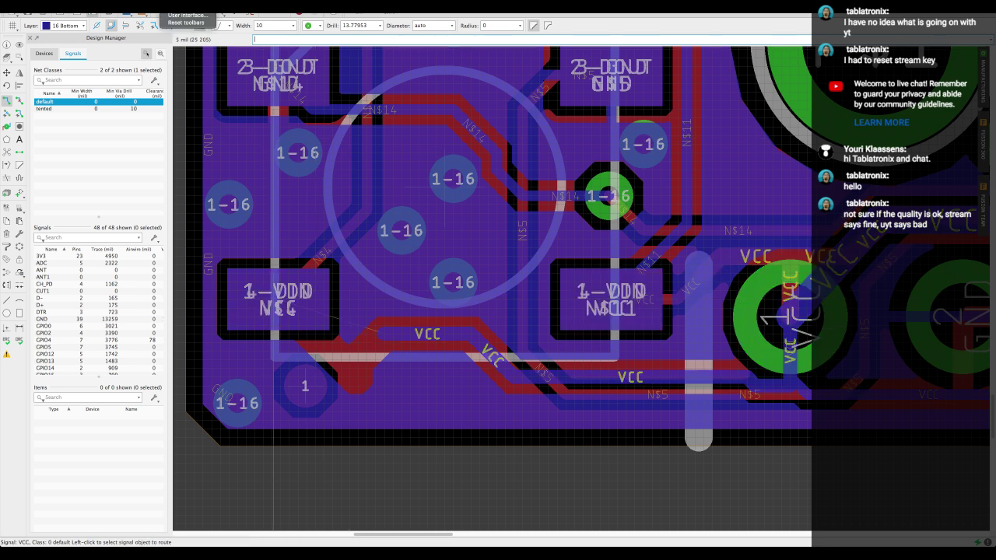
pyautogui.click(183, 8)
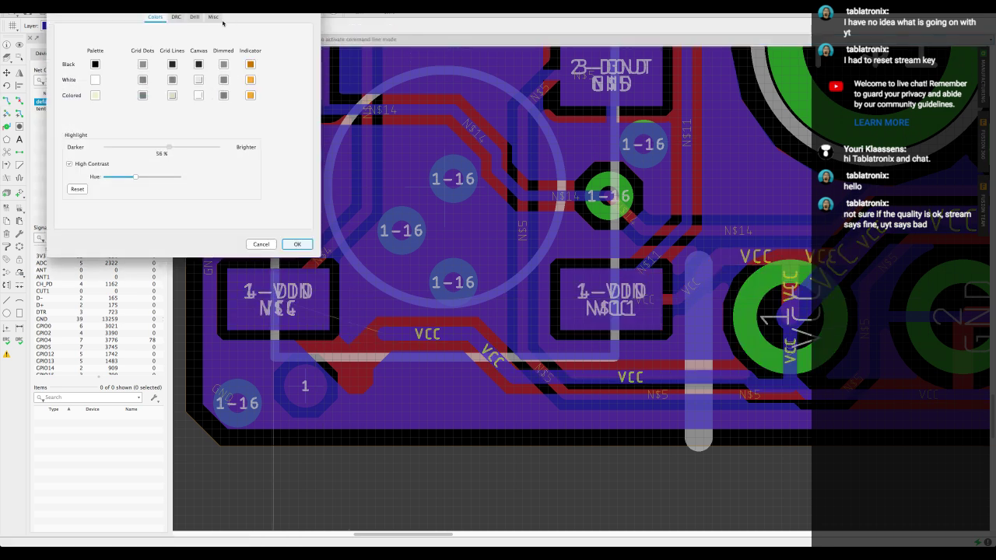
pyautogui.click(217, 21)
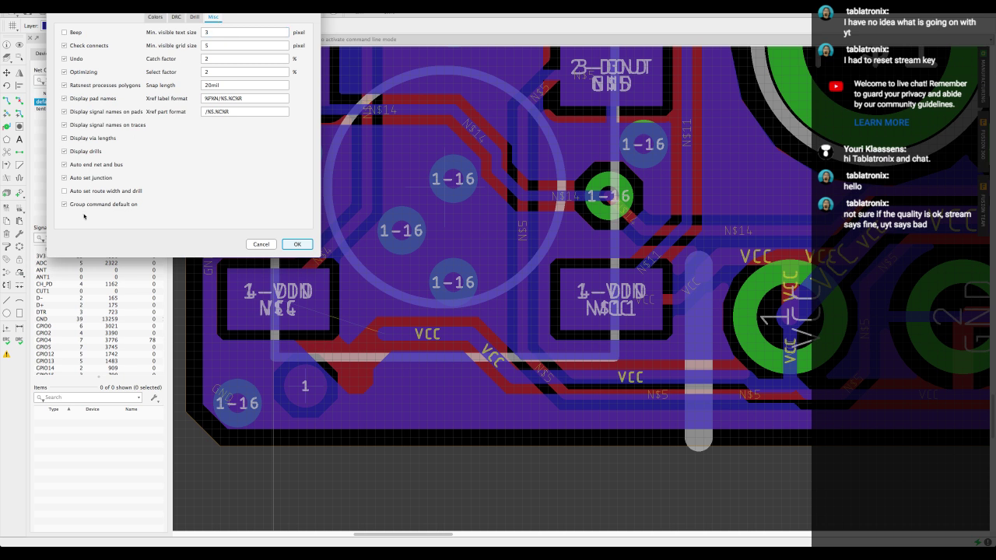
pyautogui.click(296, 245)
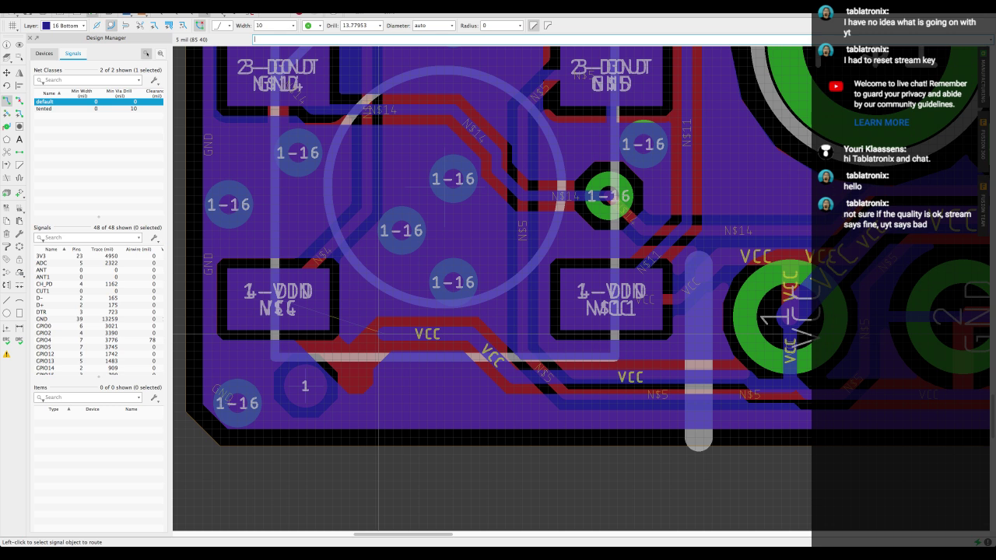
# Step: Try to route VCC at 6 mil from the raised trace's end to the lower-left VDD pad, and undo the placed route
pyautogui.click(382, 336)
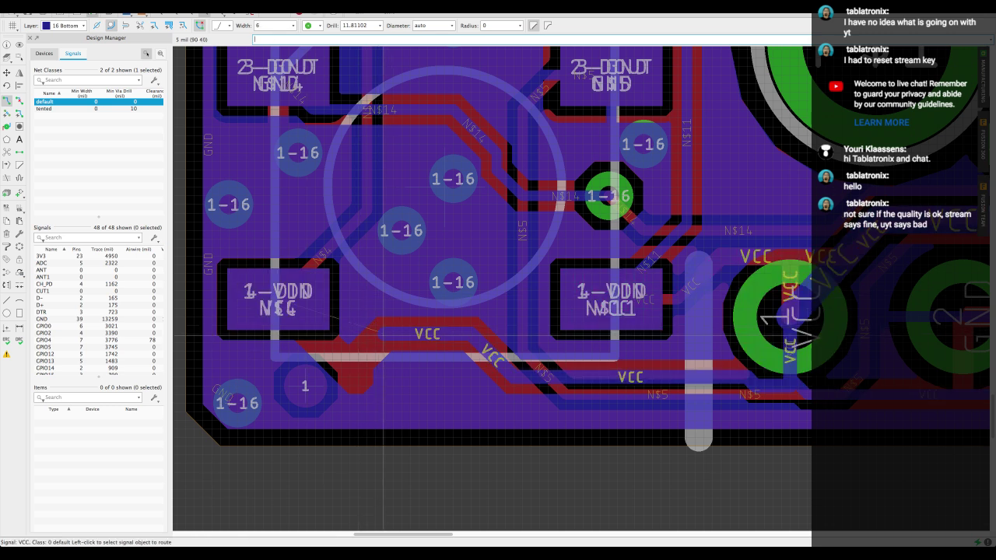
pyautogui.press('Escape')
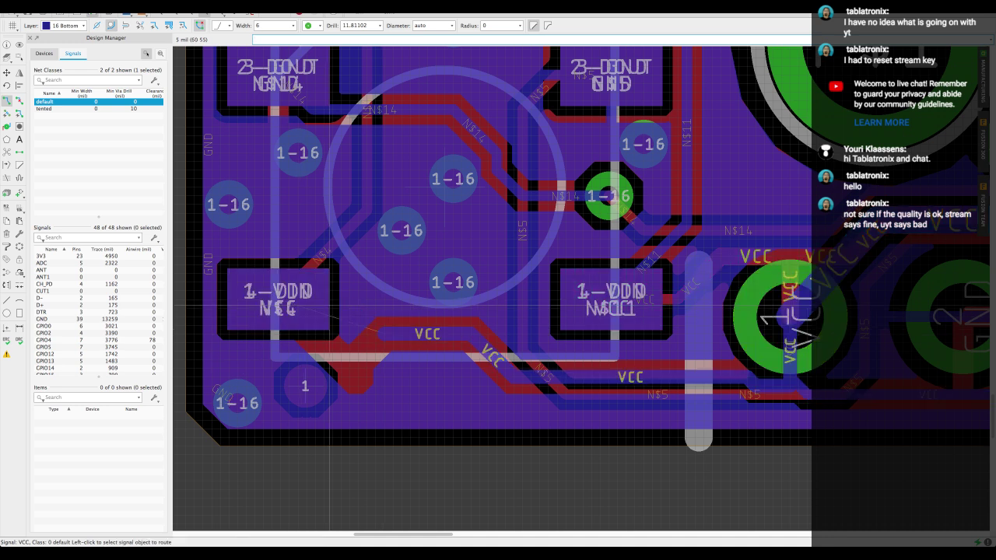
pyautogui.click(383, 332)
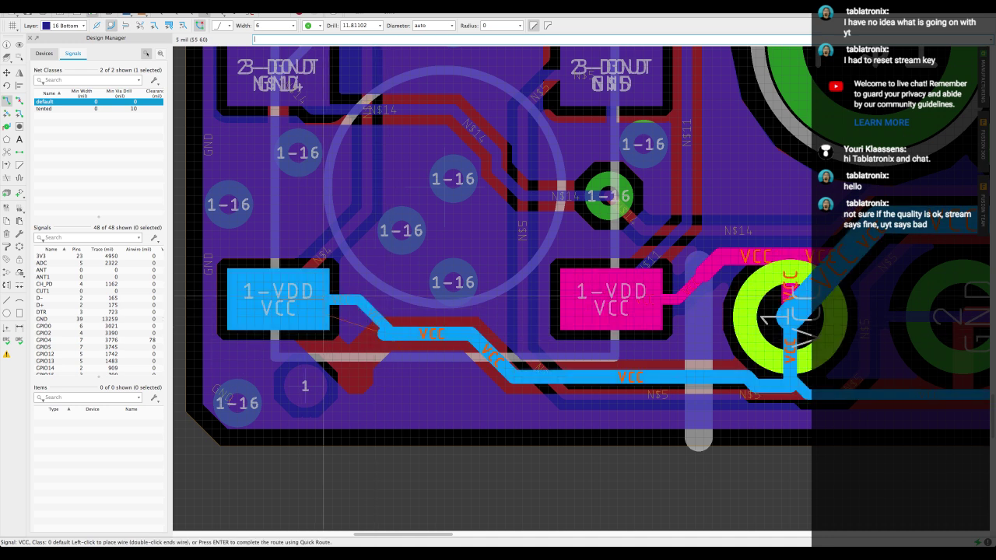
pyautogui.press('Escape')
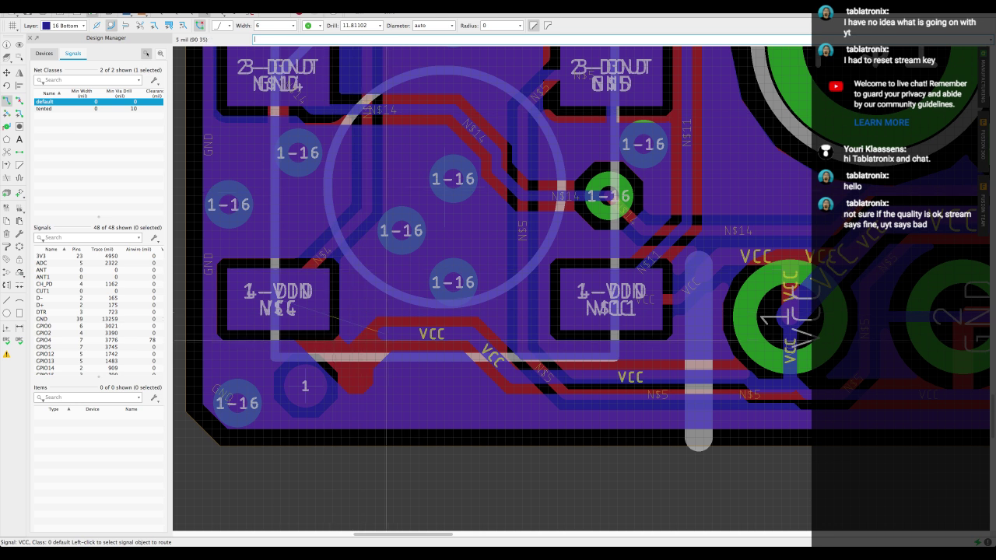
pyautogui.click(383, 332)
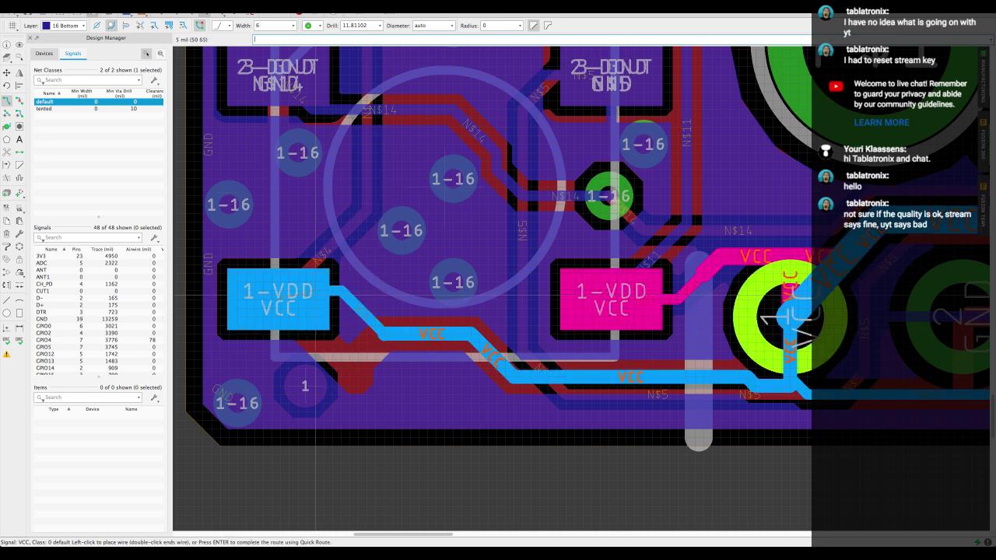
pyautogui.press('Escape')
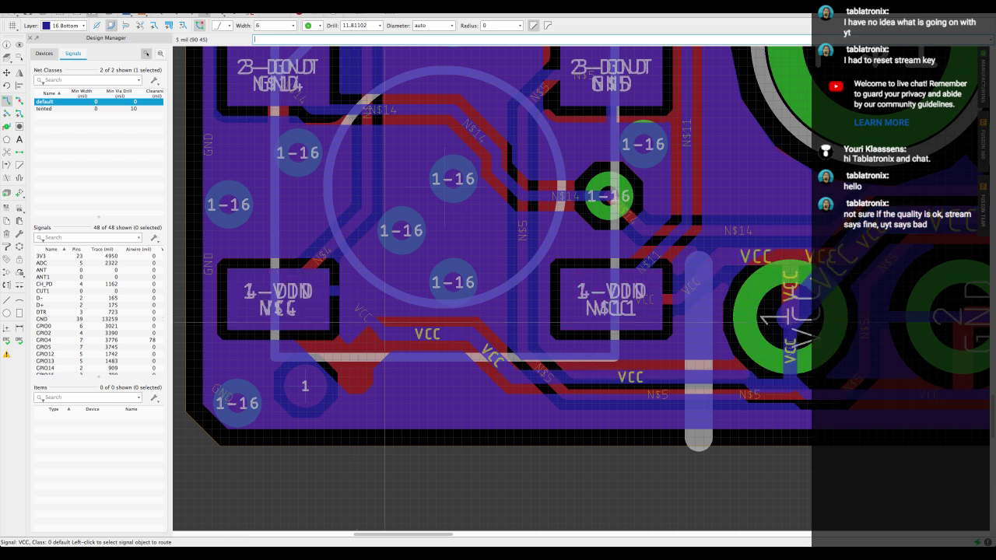
pyautogui.press('super+z')
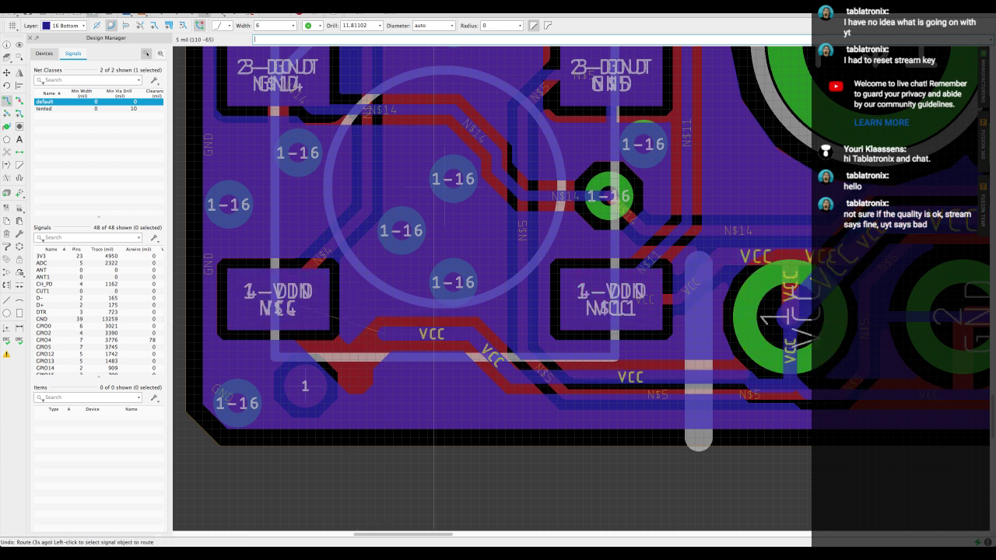
pyautogui.press('Escape')
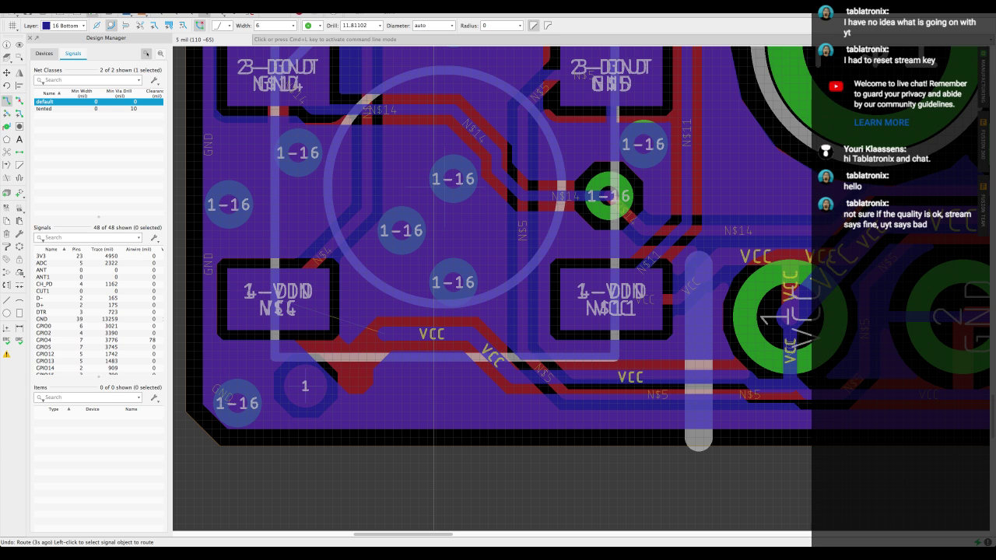
pyautogui.hotkey('ctrl', 'Up')
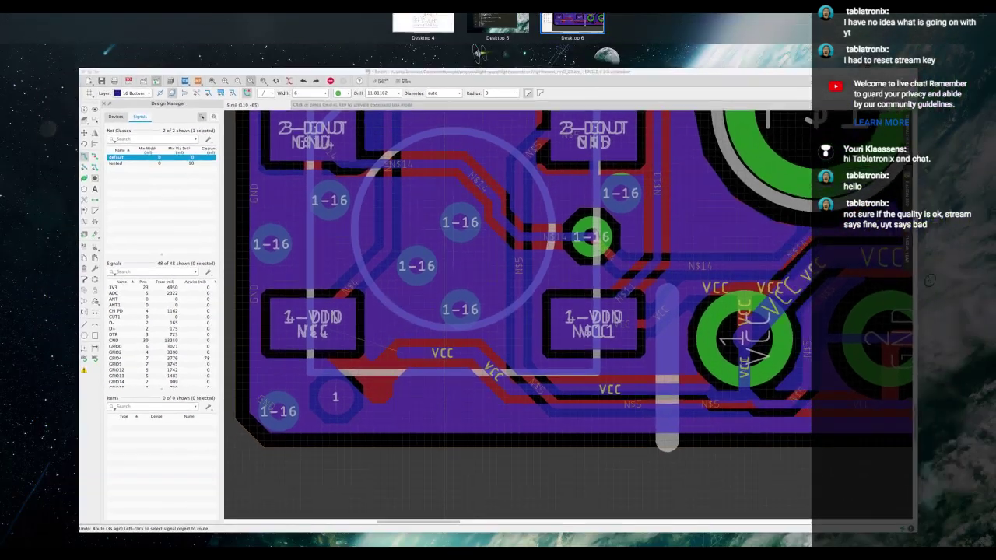
pyautogui.hotkey('ctrl', 'Up')
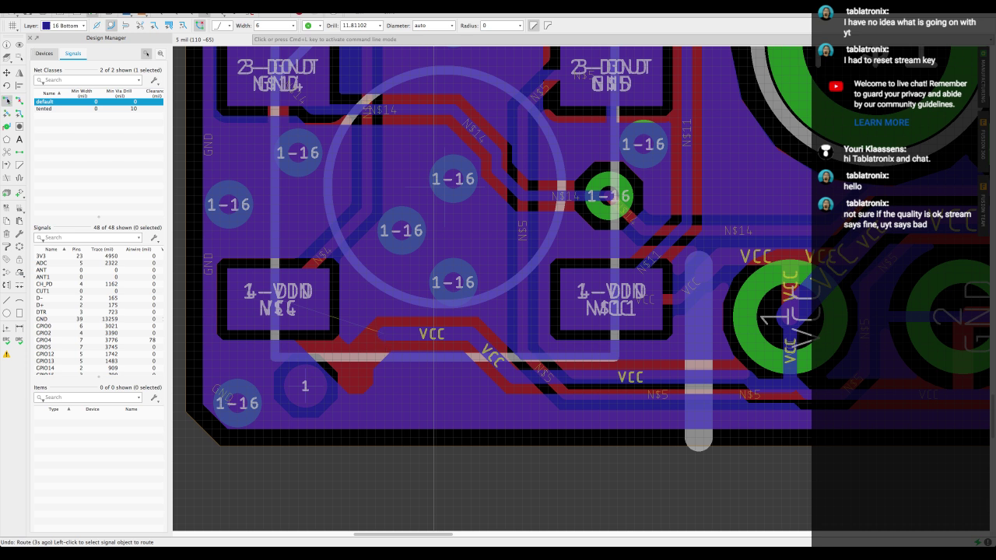
pyautogui.click(6, 100)
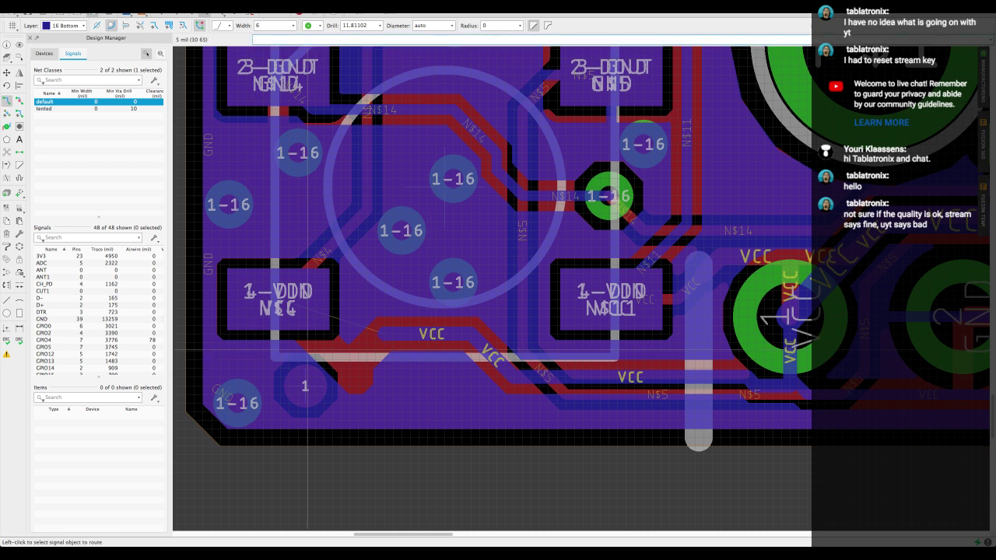
pyautogui.click(385, 334)
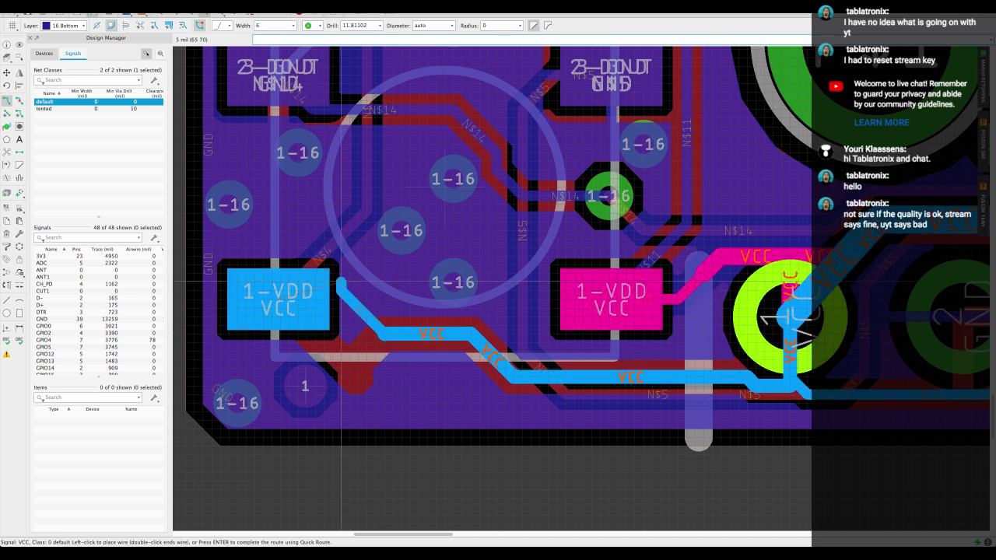
pyautogui.press('Escape')
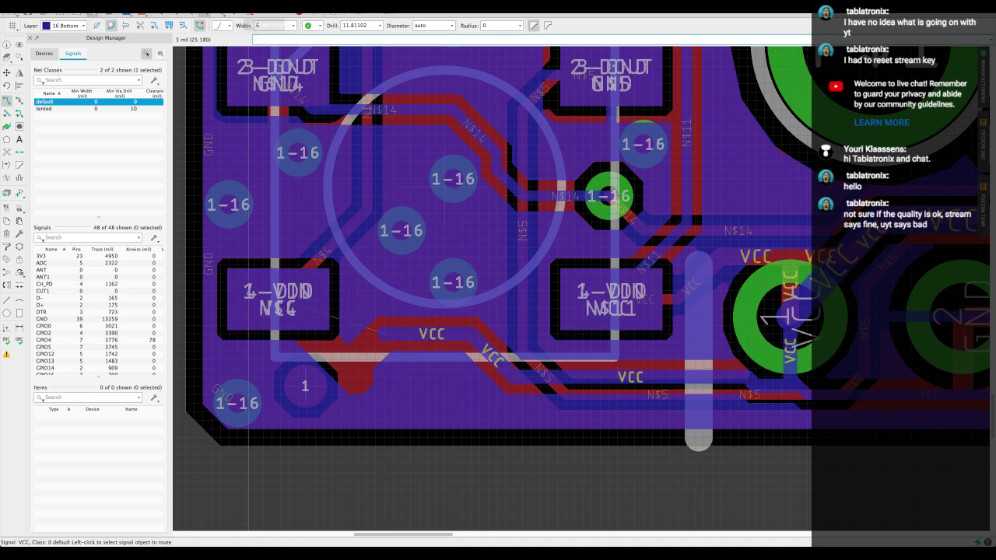
# Step: Turn on Auto set route width and drill in the miscellaneous board settings
pyautogui.rightClick(163, 13)
pyautogui.click(187, 15)
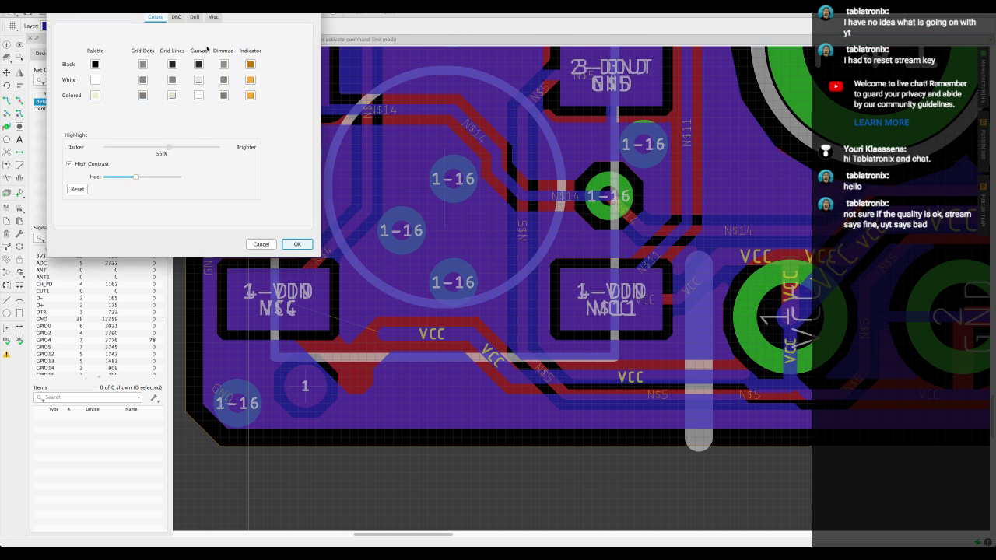
pyautogui.click(213, 18)
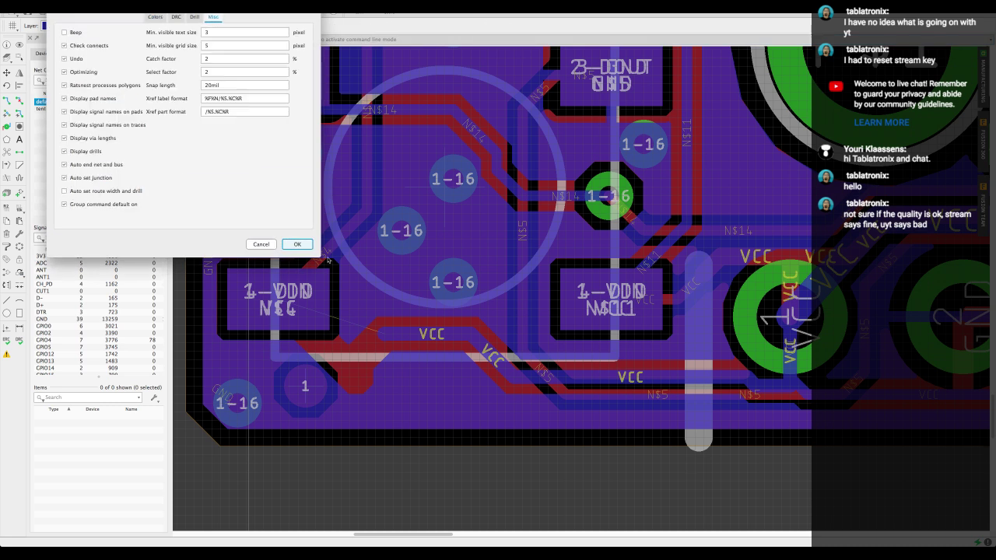
pyautogui.click(297, 244)
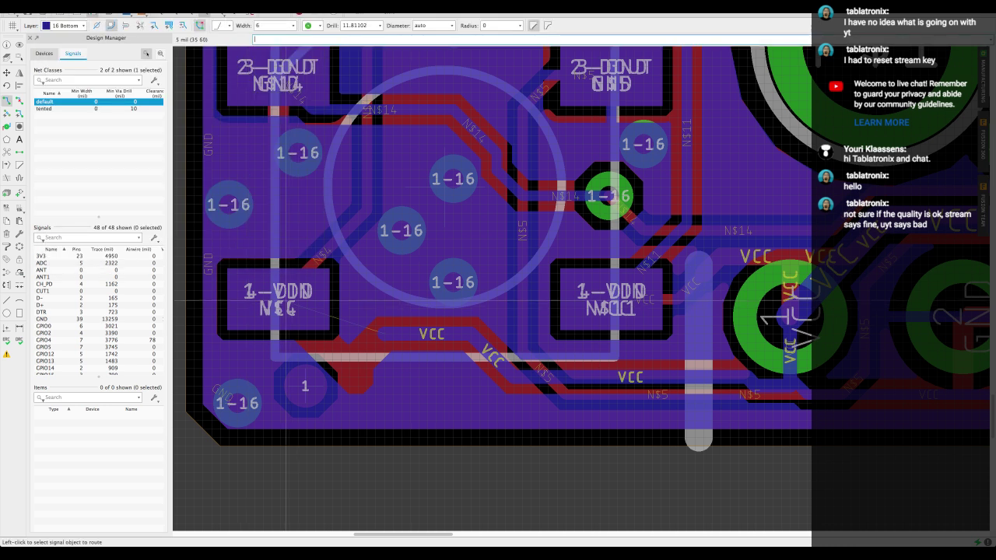
pyautogui.click(169, 1)
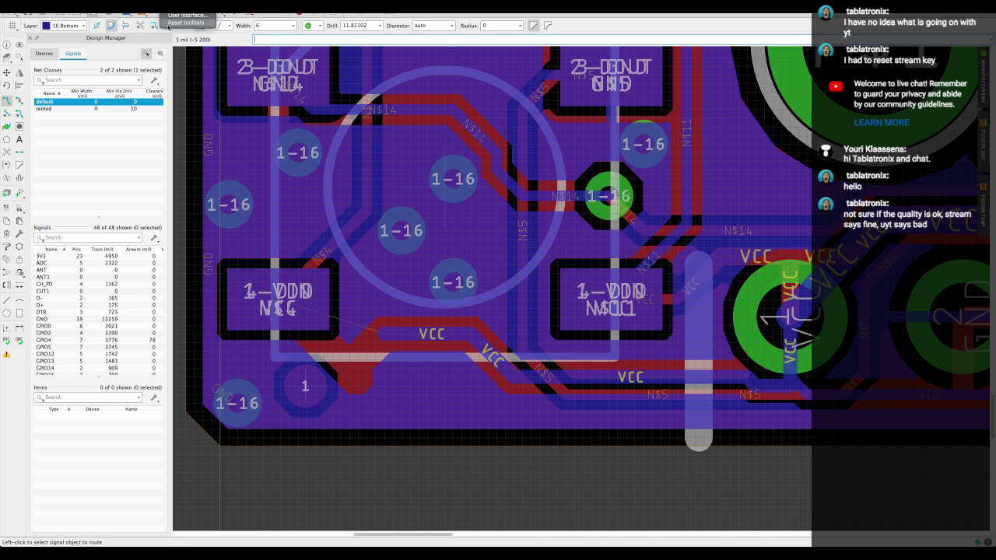
pyautogui.click(171, 23)
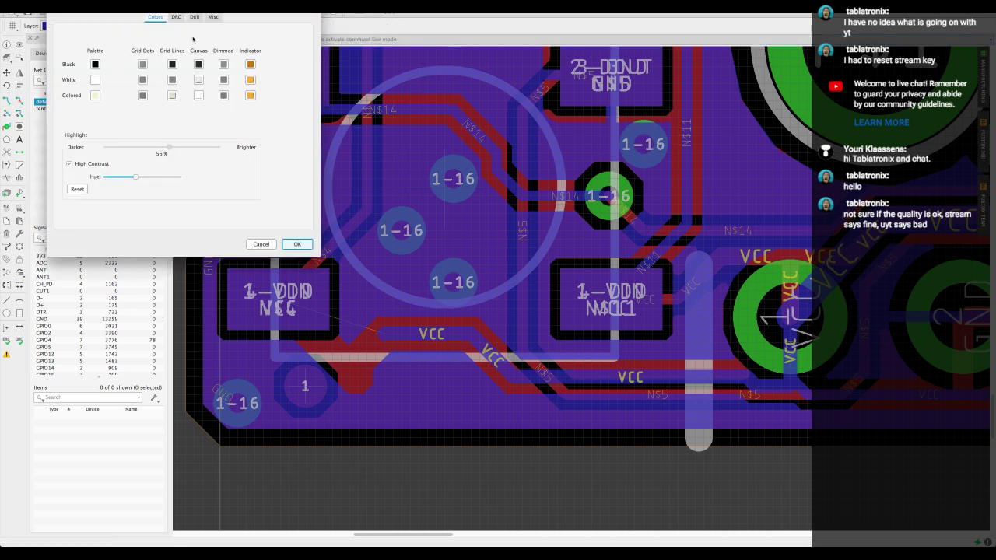
pyautogui.click(212, 17)
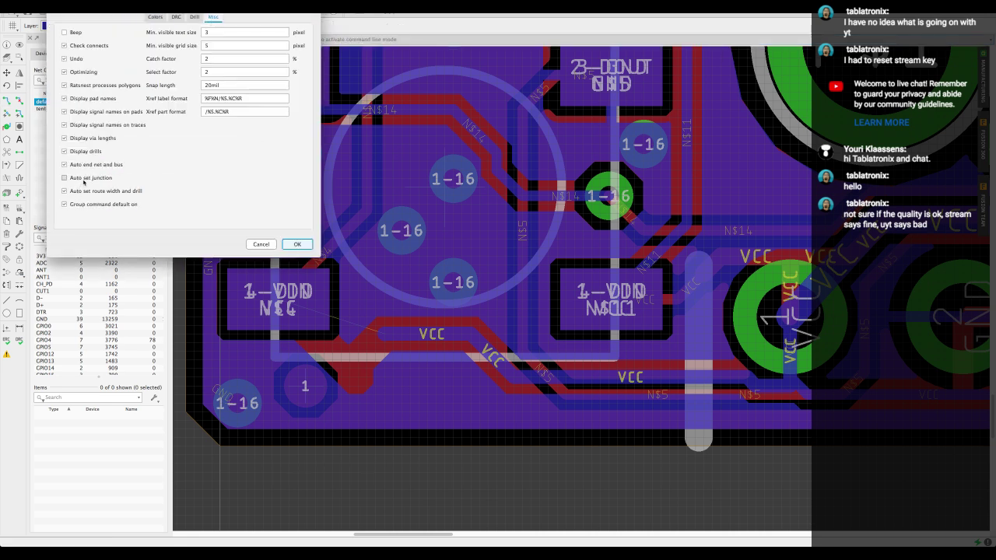
pyautogui.click(301, 244)
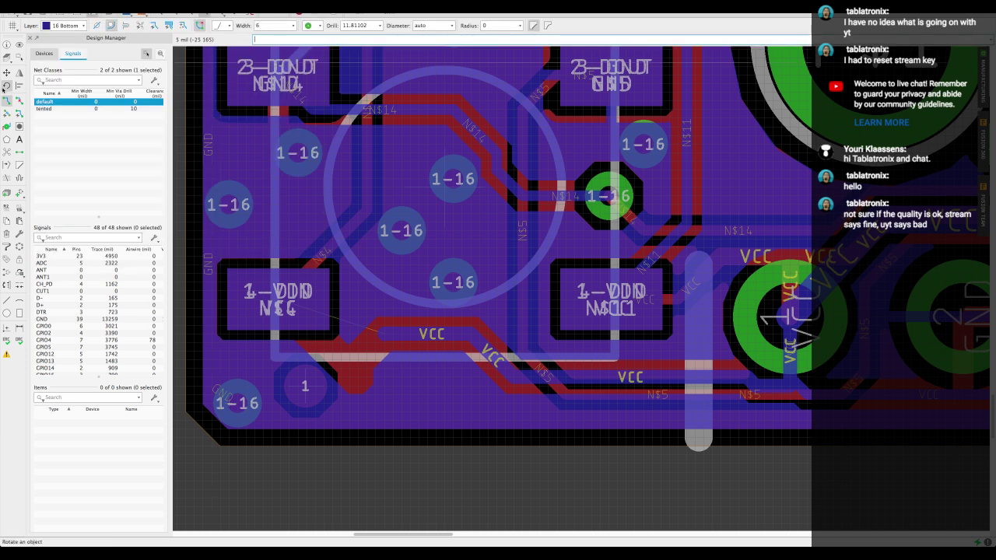
# Step: Route VCC from the lower-left VDD pad to the raised trace's end and set the new horizontal segment's width to 12 mil
pyautogui.click(282, 302)
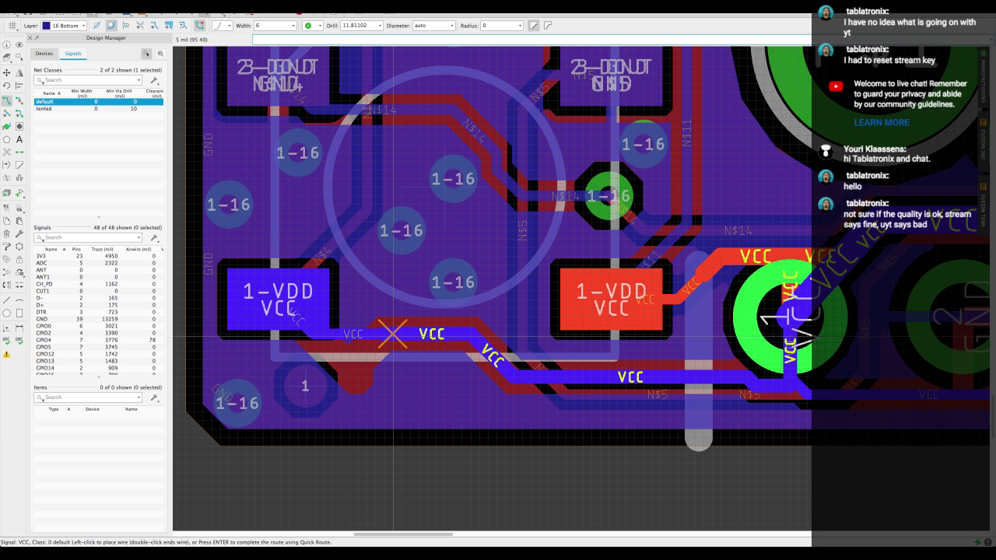
pyautogui.press('Escape')
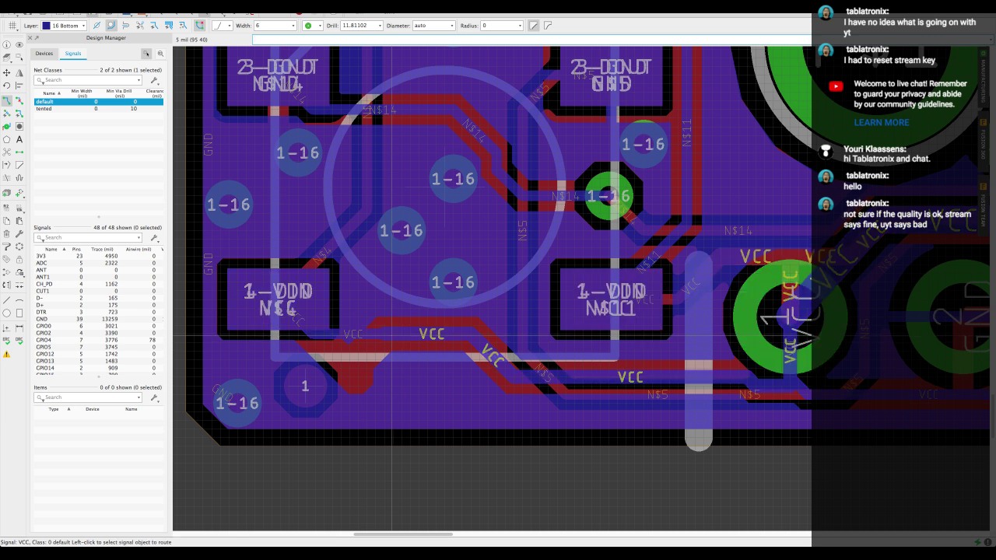
pyautogui.write('change width 12')
pyautogui.press('Return')
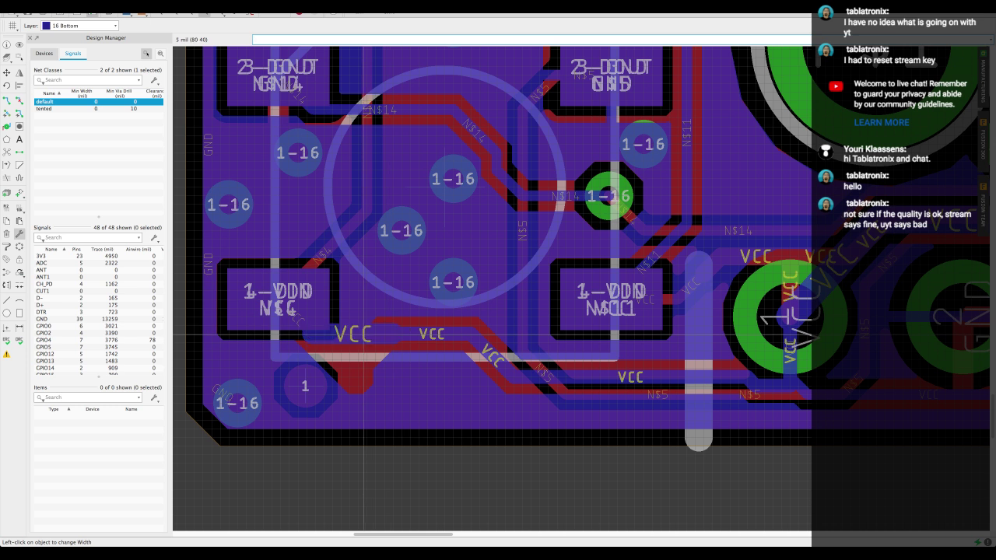
# Step: Set the width of the new horizontal and diagonal VCC segments at the lower-left VDD pad to 8 mil, then refill the copper pours
pyautogui.write('sh')
pyautogui.press('BackSpace')
pyautogui.press('BackSpace')
pyautogui.write('change width 1')
pyautogui.press('Return')
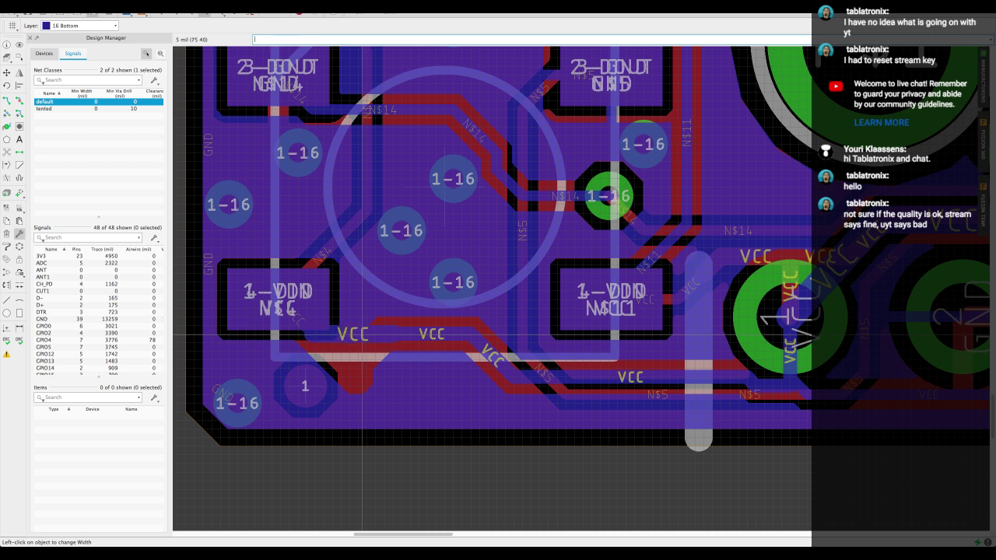
pyautogui.write('change width 8')
pyautogui.press('Return')
pyautogui.click(362, 334)
pyautogui.click(311, 323)
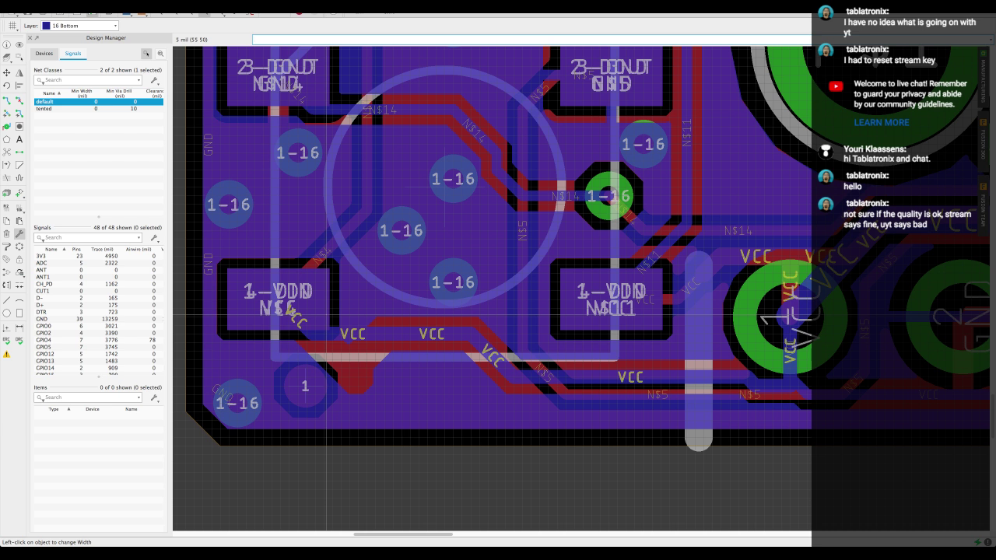
pyautogui.click(326, 315)
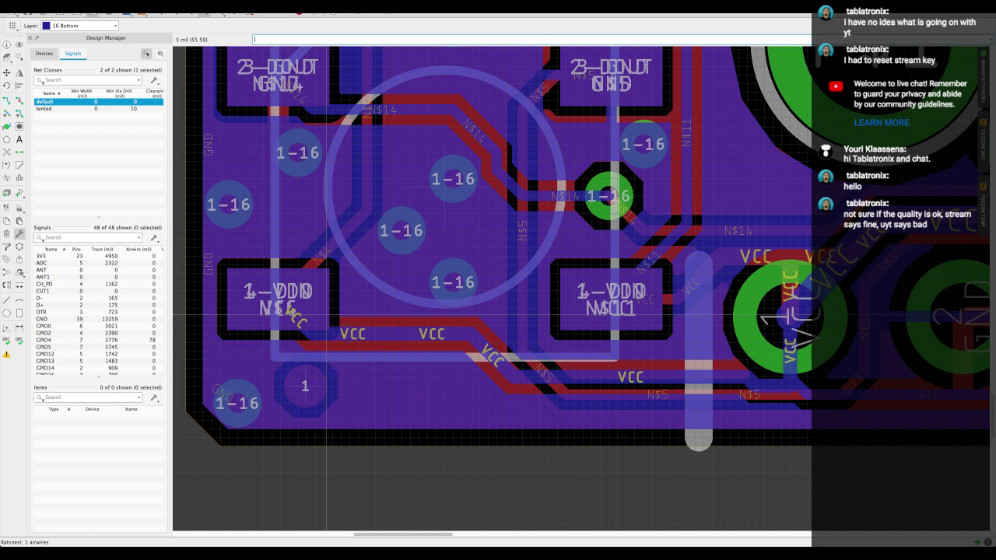
# Step: Copy the GND via at the board's lower-left corner three times in a row along the bottom edge, below the raised VCC trace
pyautogui.scroll(-1, 326, 315)
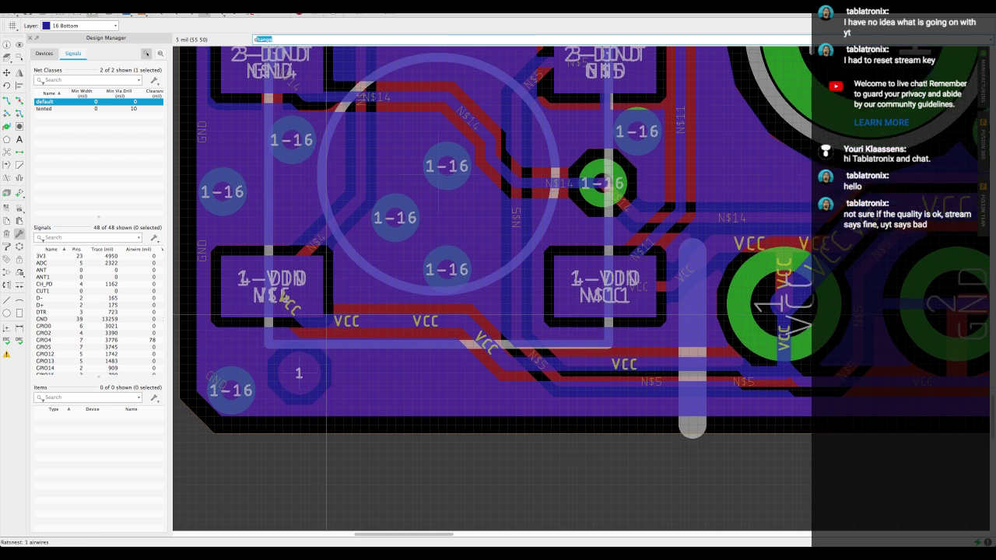
pyautogui.press('F7')
pyautogui.click(236, 390)
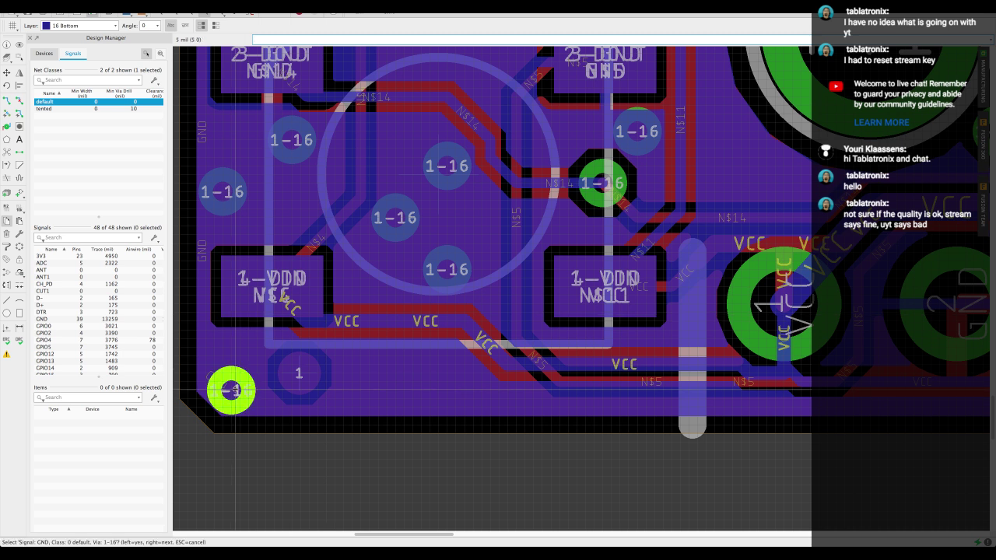
pyautogui.click(360, 386)
pyautogui.click(360, 386)
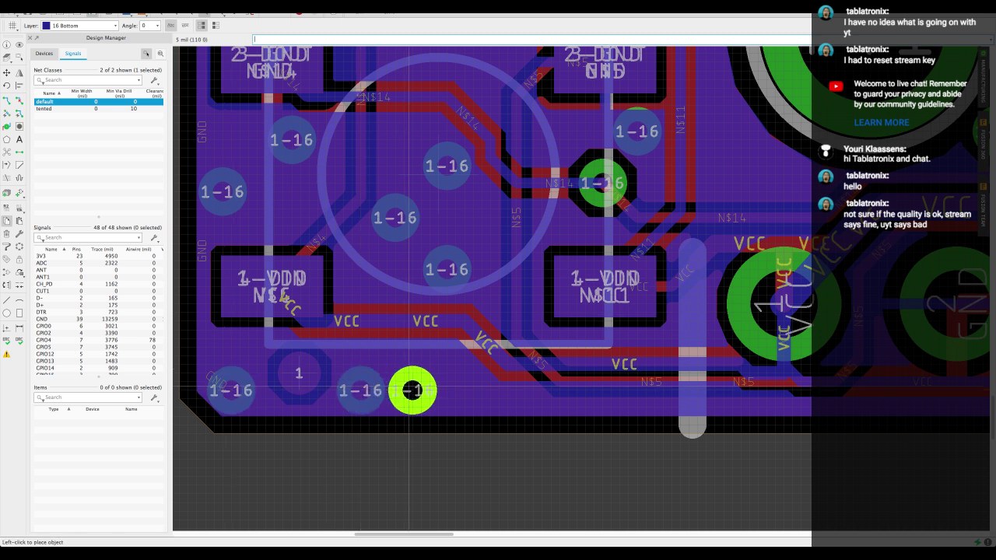
pyautogui.click(412, 390)
pyautogui.click(413, 390)
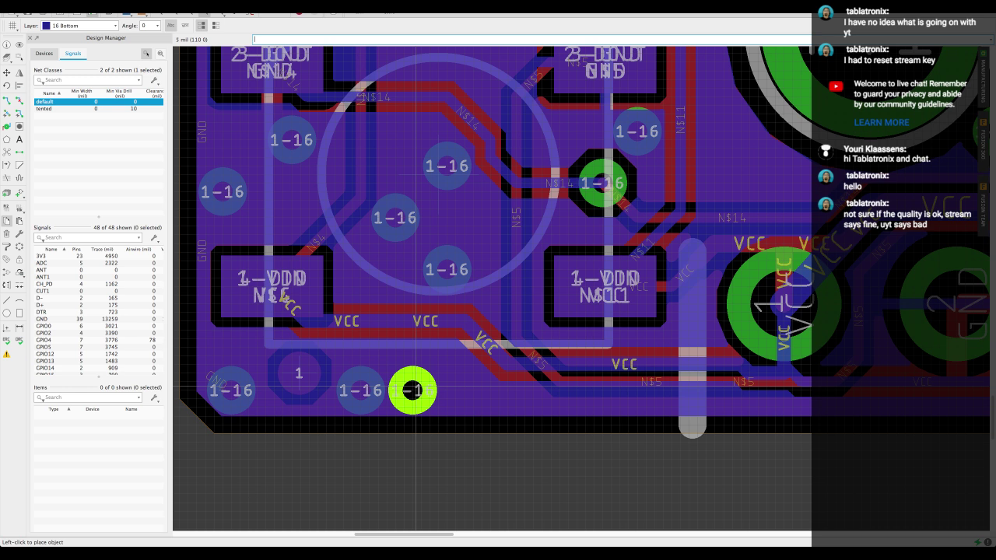
pyautogui.click(465, 390)
pyautogui.scroll(-3, 466, 382)
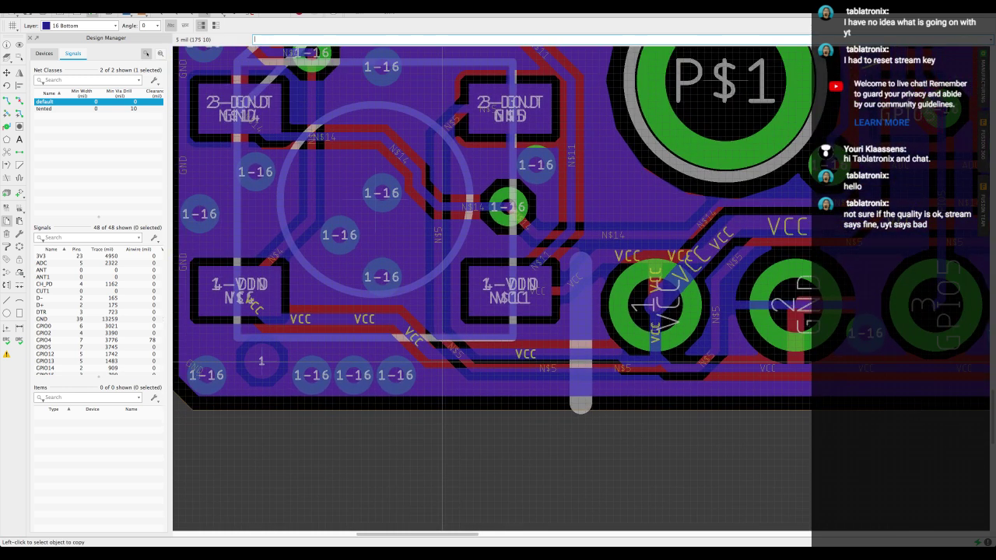
pyautogui.scroll(-3, 443, 363)
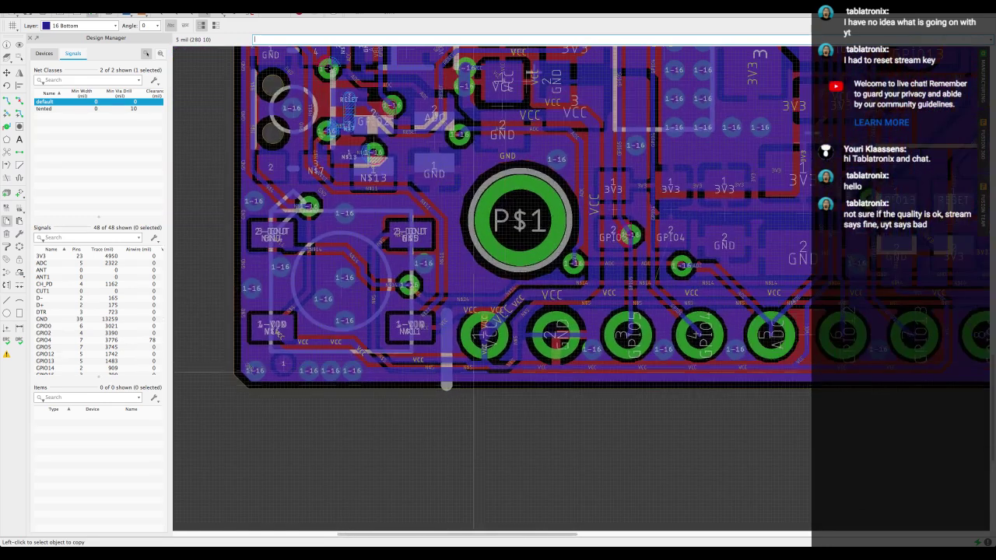
pyautogui.scroll(5, 506, 352)
pyautogui.moveTo(373, 320); pyautogui.dragTo(395, 326, button='middle')
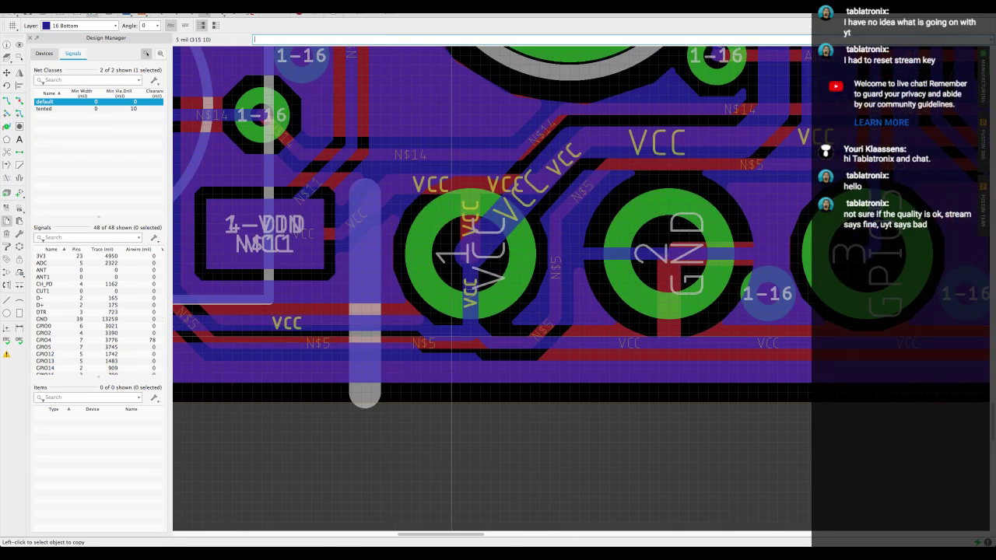
pyautogui.click(465, 336)
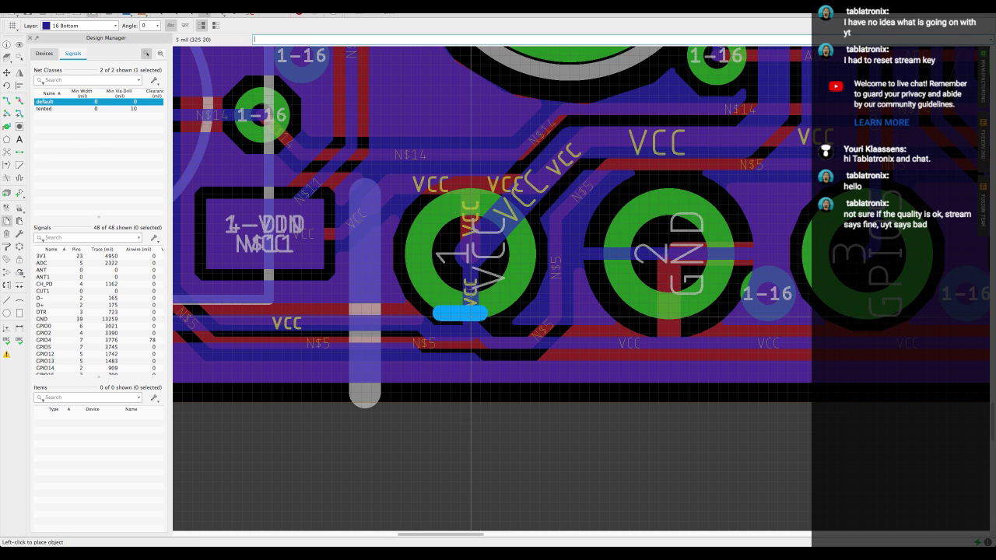
pyautogui.press('Escape')
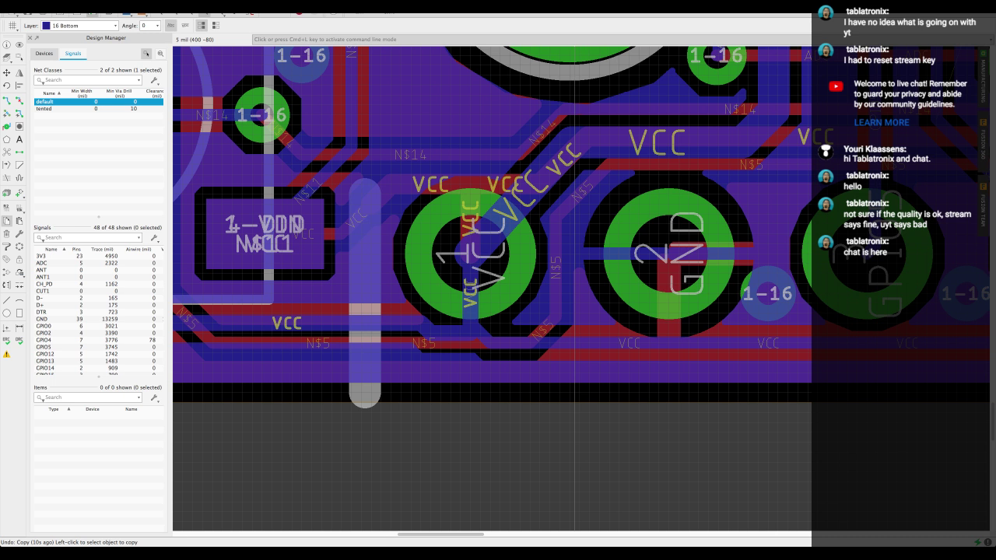
pyautogui.click(444, 330)
pyautogui.press('Escape')
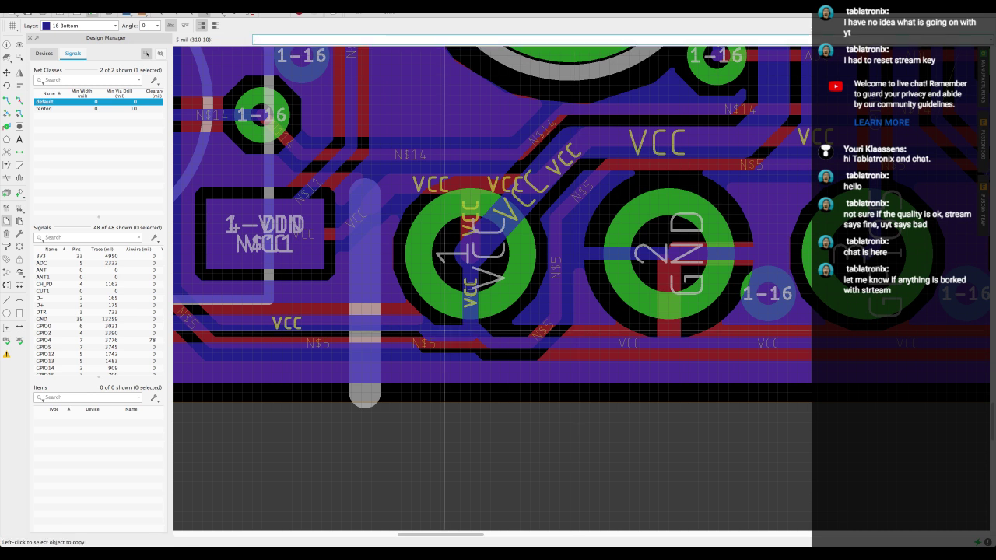
# Step: Move the VCC segment ends below pad 1 so the horizontal VCC trace meets the pad's vertical segment, then refill the copper pours
pyautogui.write('move')
pyautogui.press('Return')
pyautogui.click(444, 330)
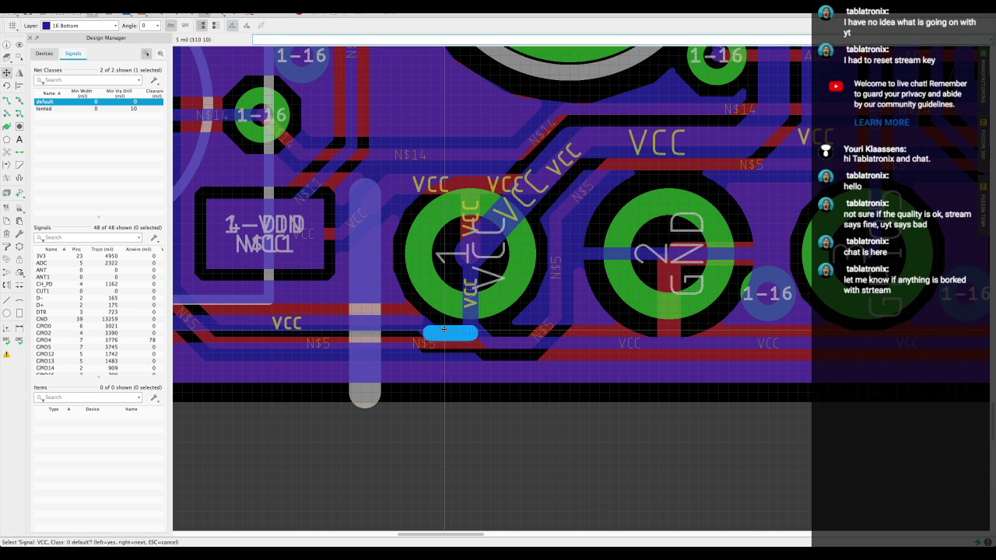
pyautogui.click(444, 330)
pyautogui.click(445, 323)
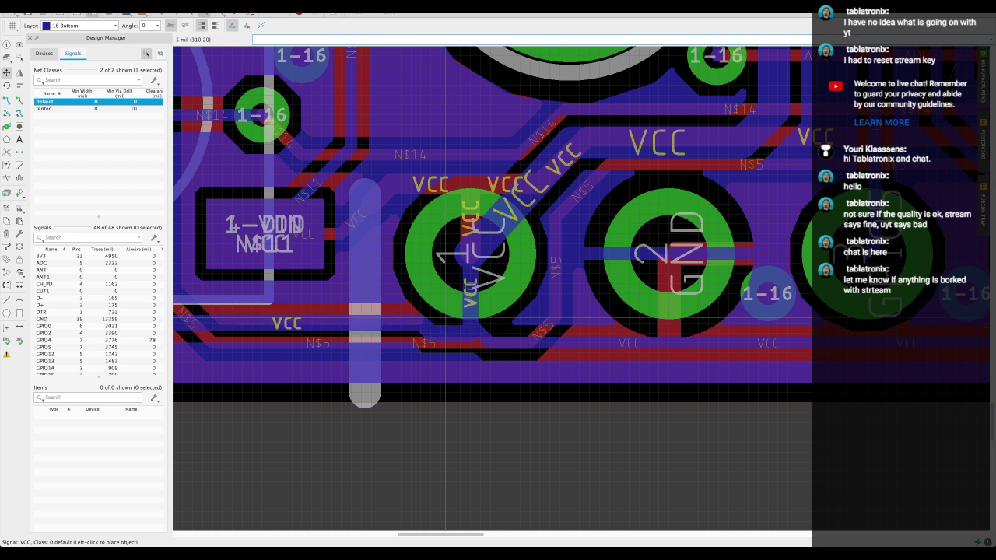
pyautogui.click(445, 325)
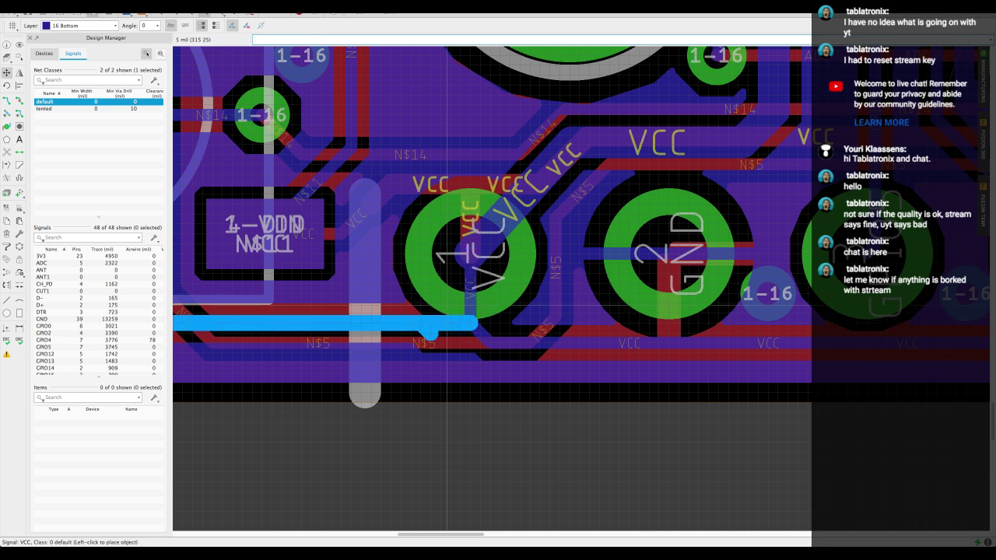
pyautogui.click(447, 326)
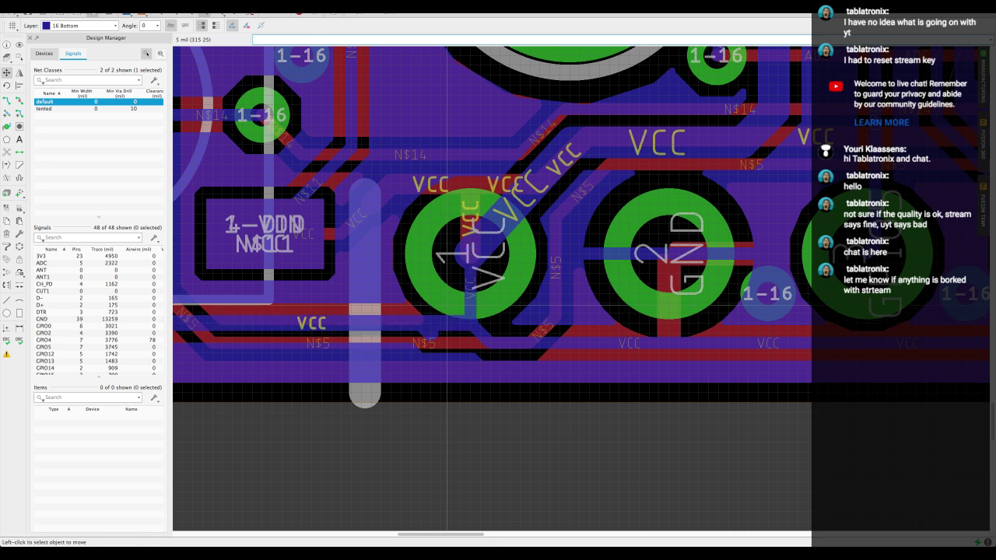
pyautogui.hotkey('ctrl', 'r')
# Step: Move the VCC junction below pad 1 up into line with the horizontal VCC trace
pyautogui.hotkey('alt', 'r')
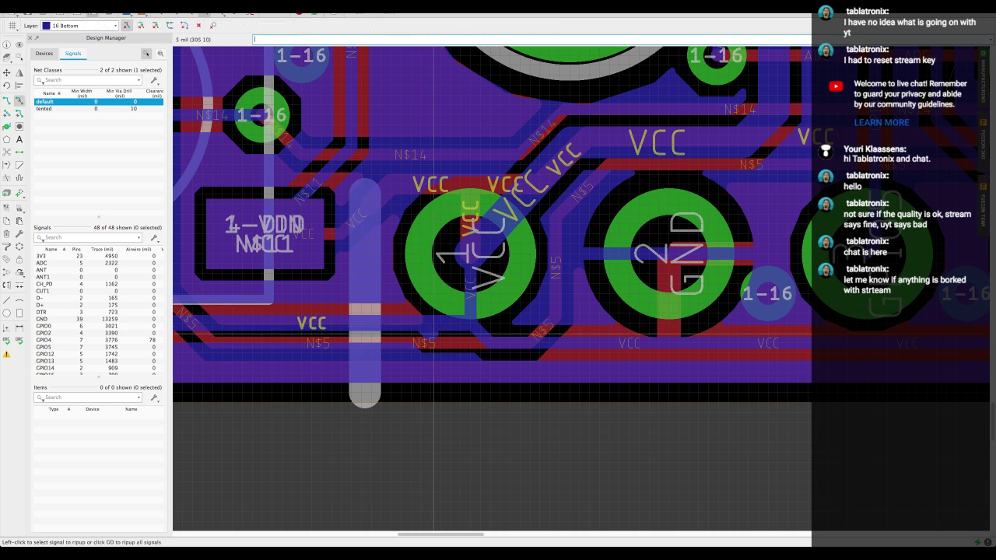
pyautogui.scroll(-3, 457, 319)
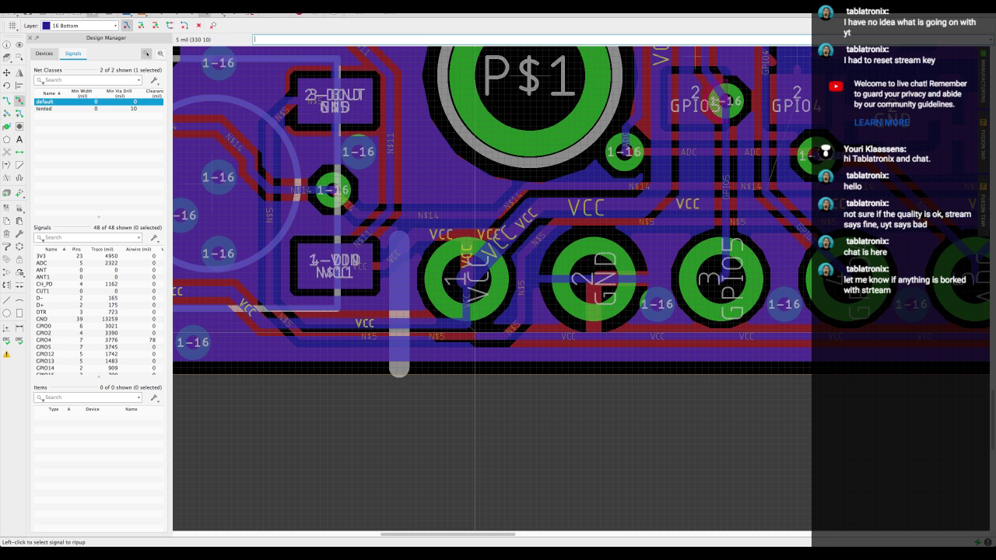
pyautogui.click(475, 333)
pyautogui.press('F7')
pyautogui.click(475, 333)
pyautogui.click(475, 333)
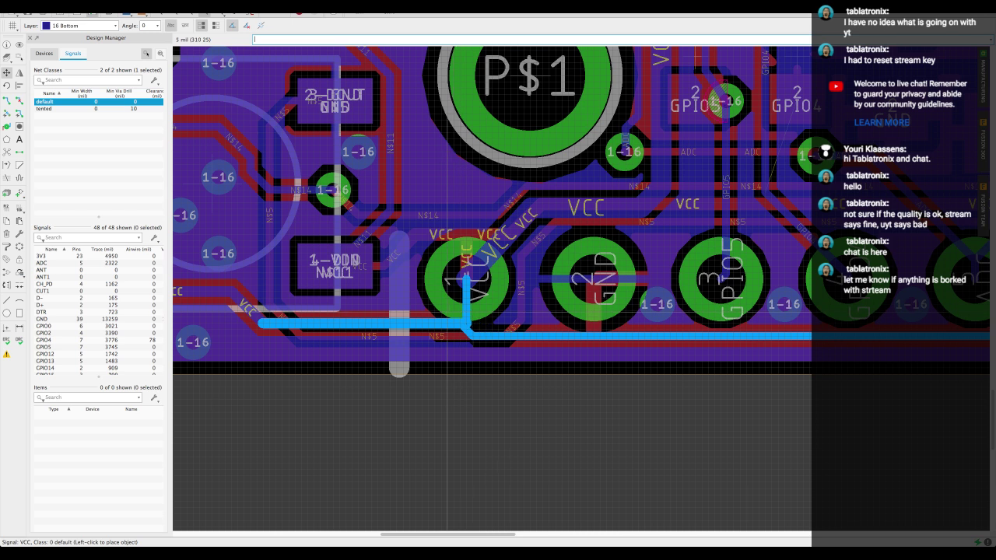
pyautogui.click(456, 321)
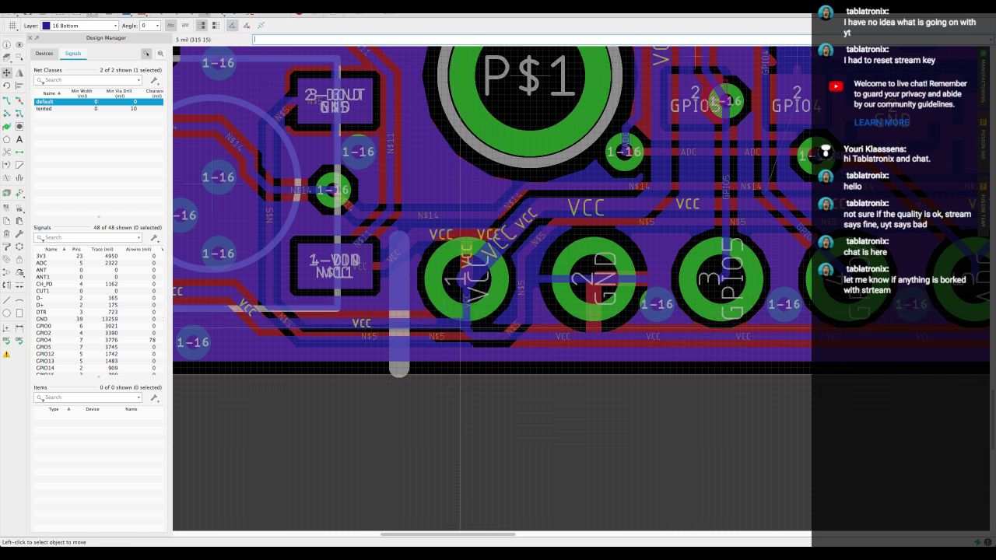
# Step: Stretch the horizontal VCC trace past pad 1 to a diagonal joining the bottom-edge VCC trace, then refill the copper pours
pyautogui.click(466, 332)
pyautogui.click(466, 333)
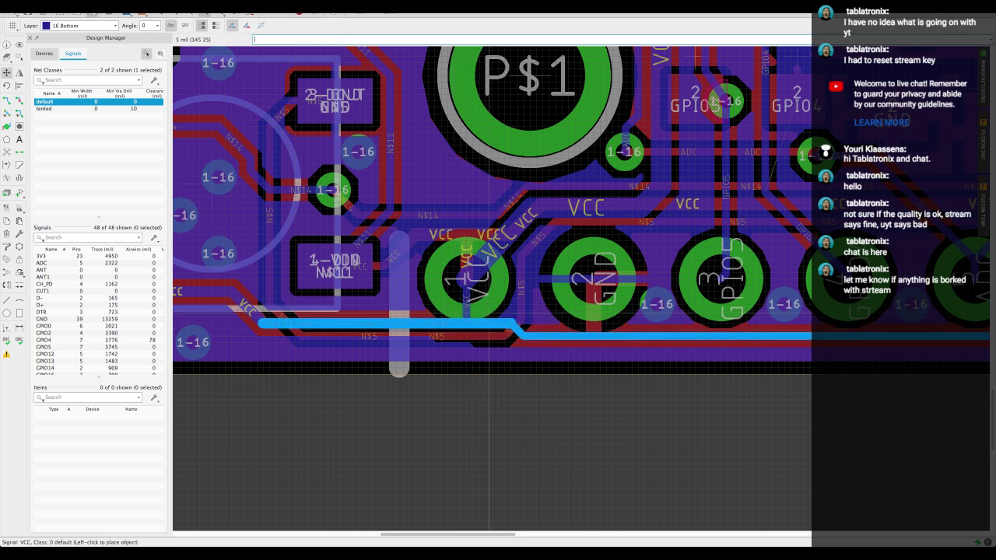
pyautogui.click(485, 332)
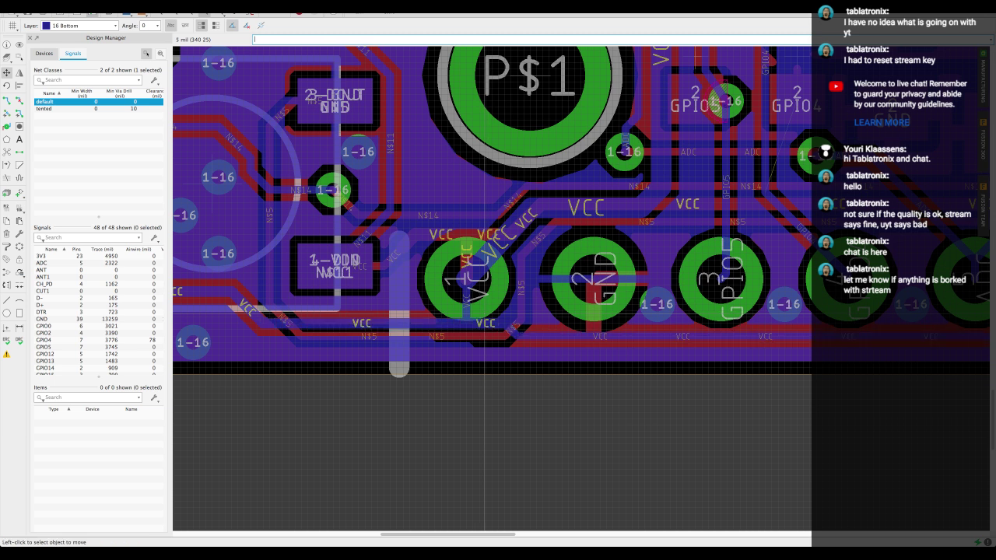
pyautogui.hotkey('ctrl', 'r')
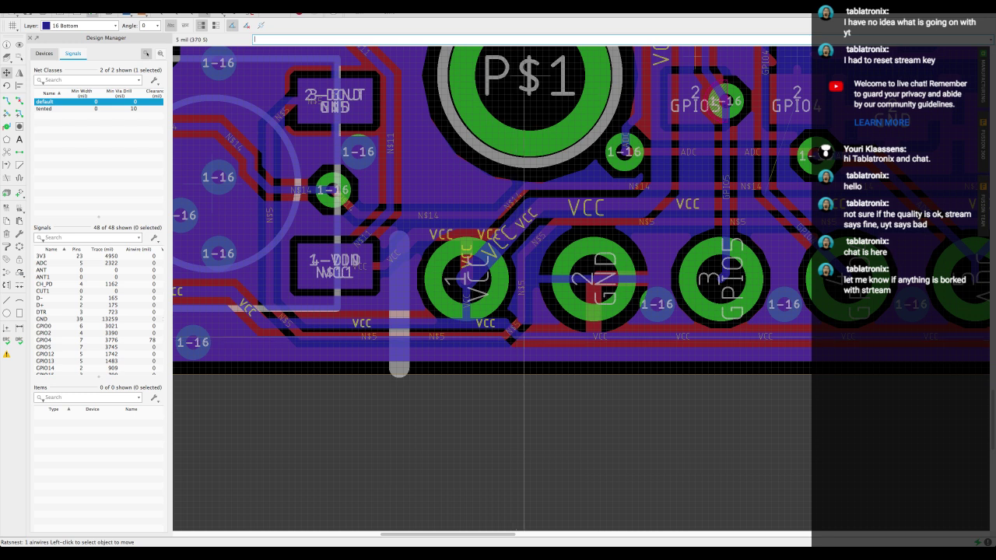
pyautogui.hscroll(5, 524, 334)
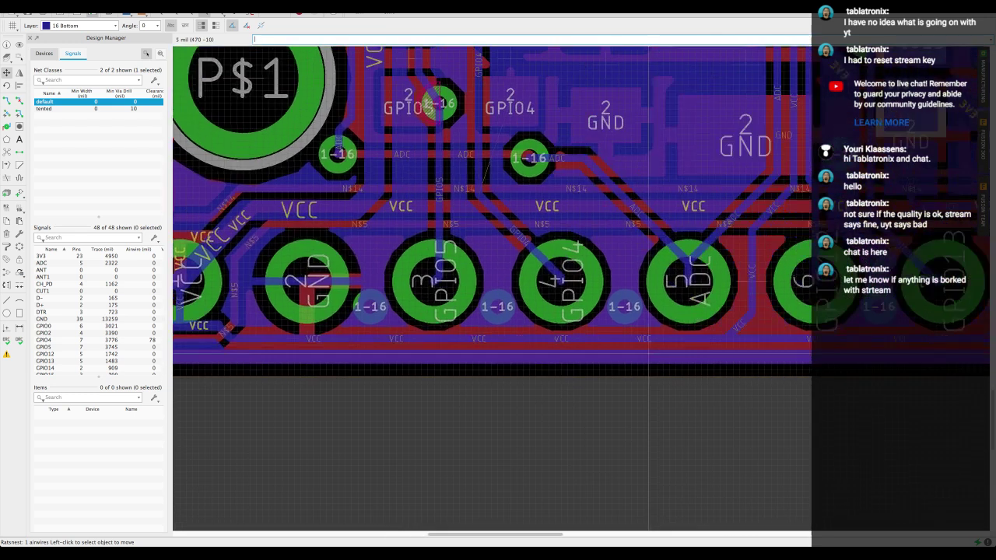
# Step: Inspect the bottom-layer routing along the header pads and around the LED footprint in the board's lower-left corner
pyautogui.hscroll(5, 649, 339)
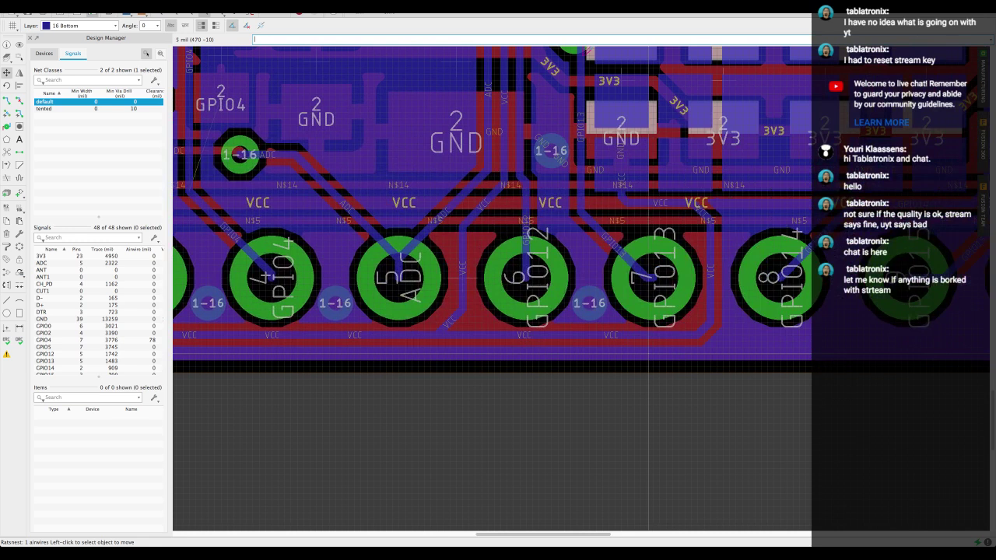
pyautogui.hscroll(-10, 650, 339)
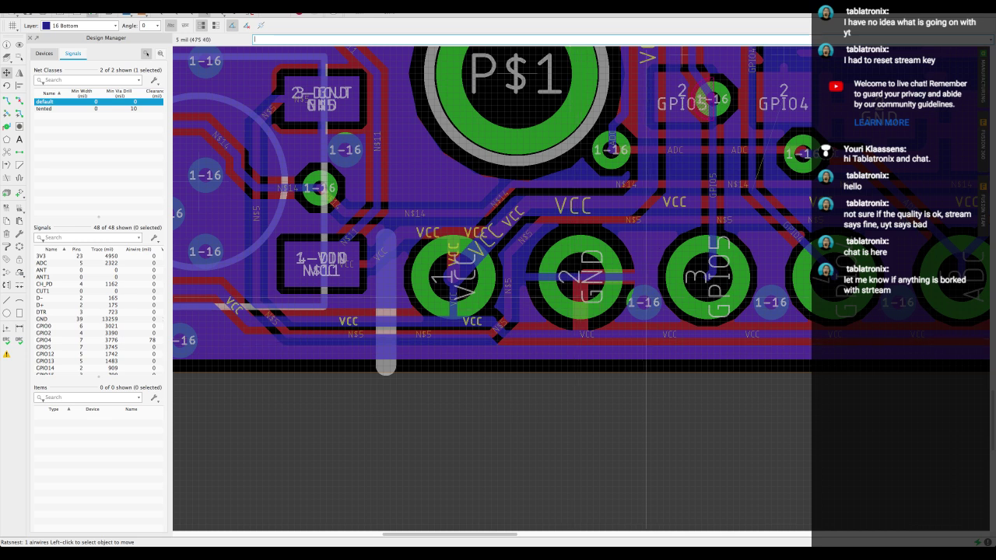
pyautogui.hscroll(-2, 603, 311)
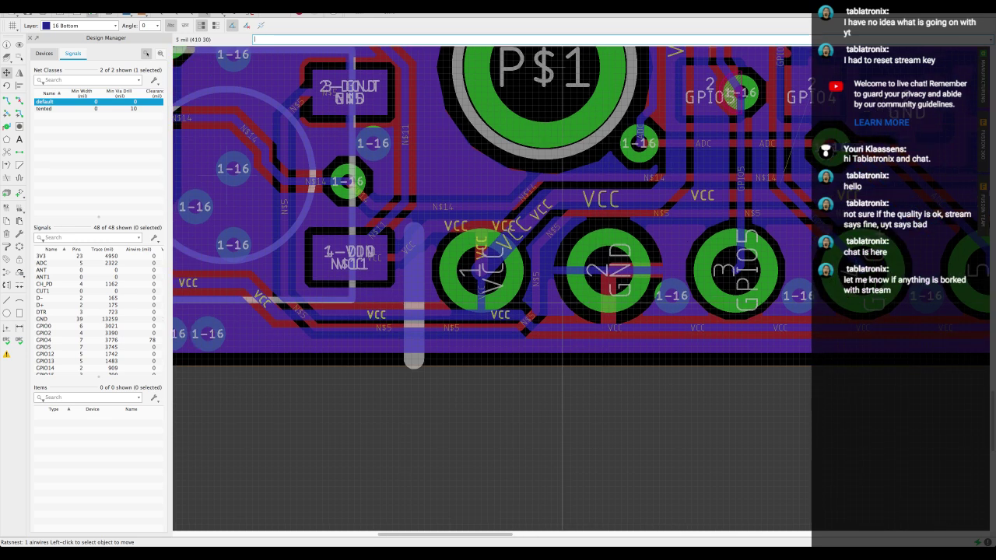
pyautogui.scroll(1, 562, 305)
pyautogui.hscroll(-2, 562, 305)
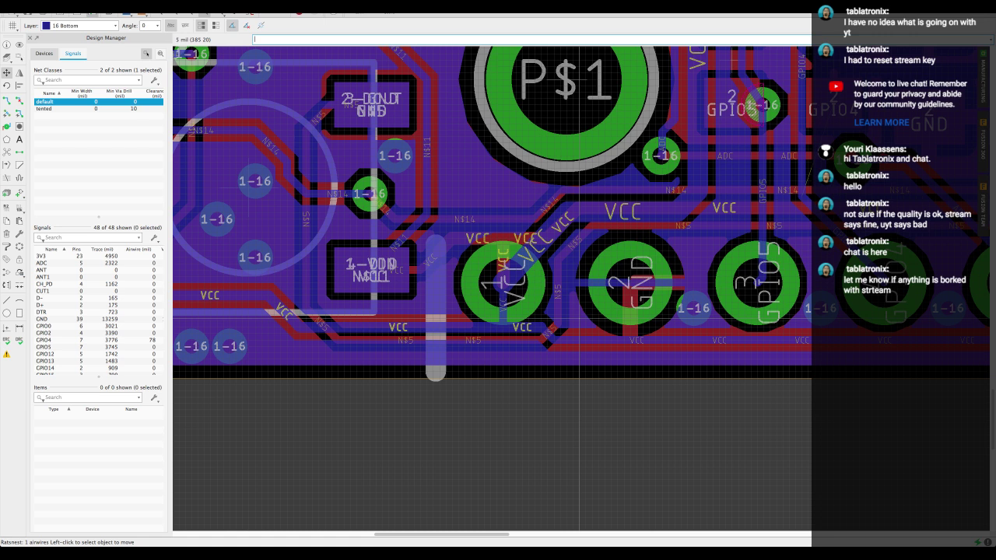
pyautogui.hscroll(-2, 543, 338)
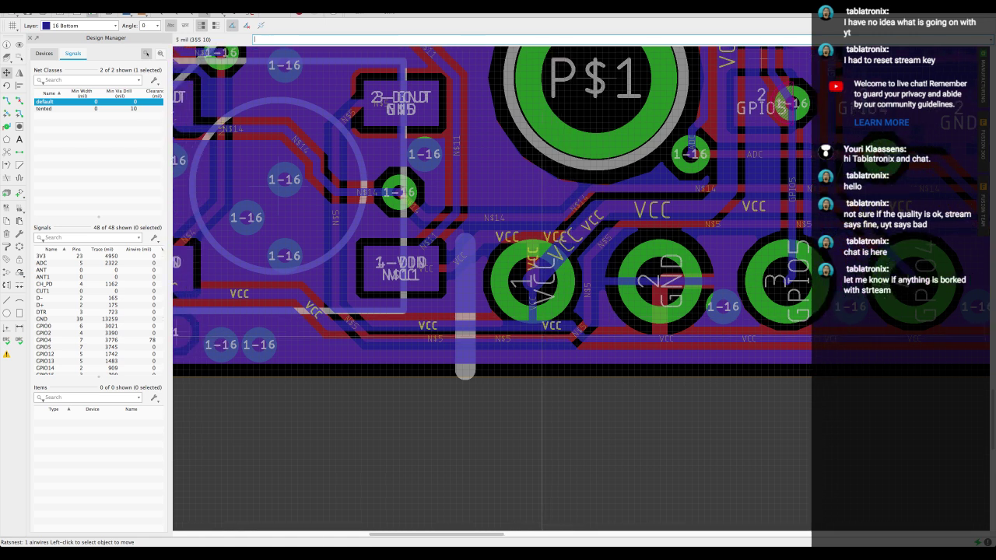
pyautogui.scroll(4, 543, 338)
pyautogui.hscroll(-5, 542, 338)
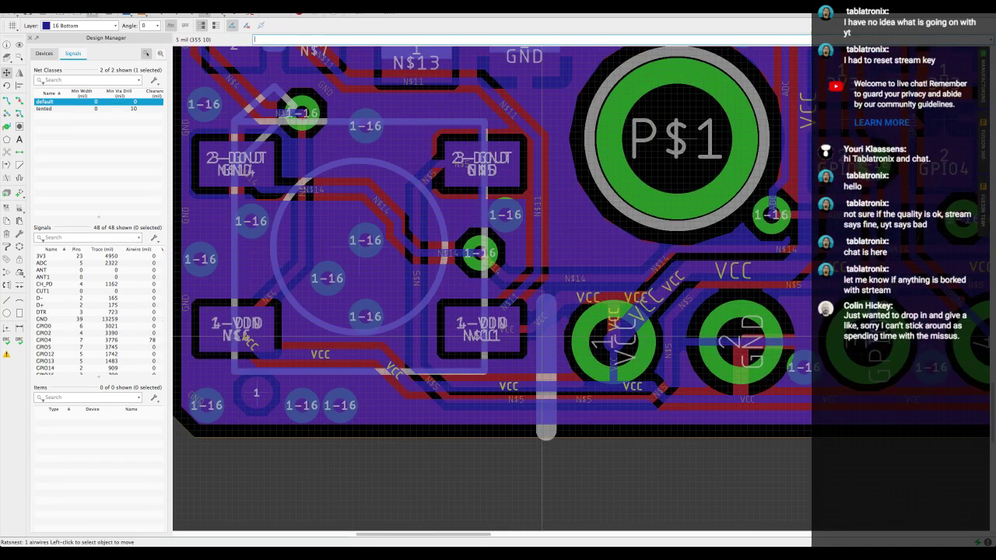
pyautogui.hscroll(-2, 543, 338)
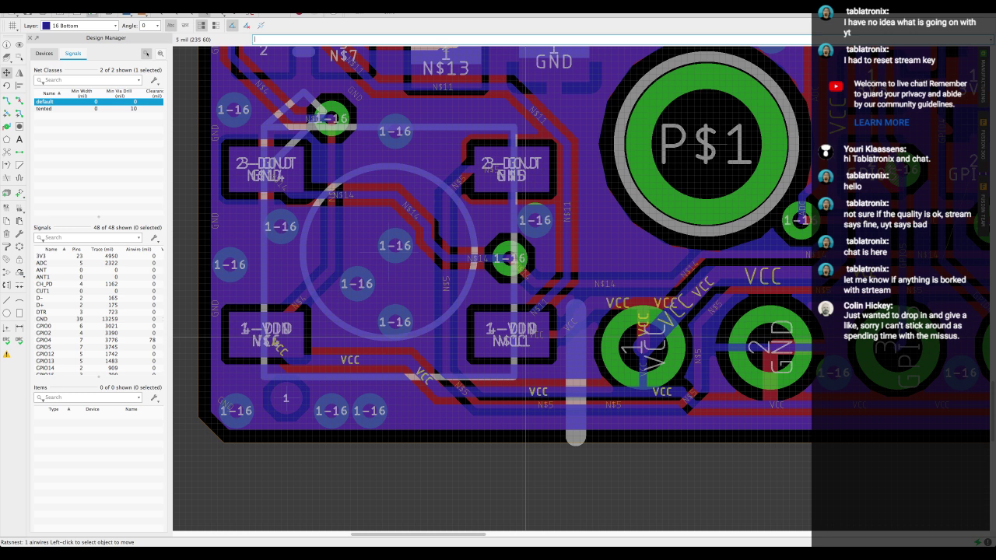
pyautogui.scroll(2, 559, 272)
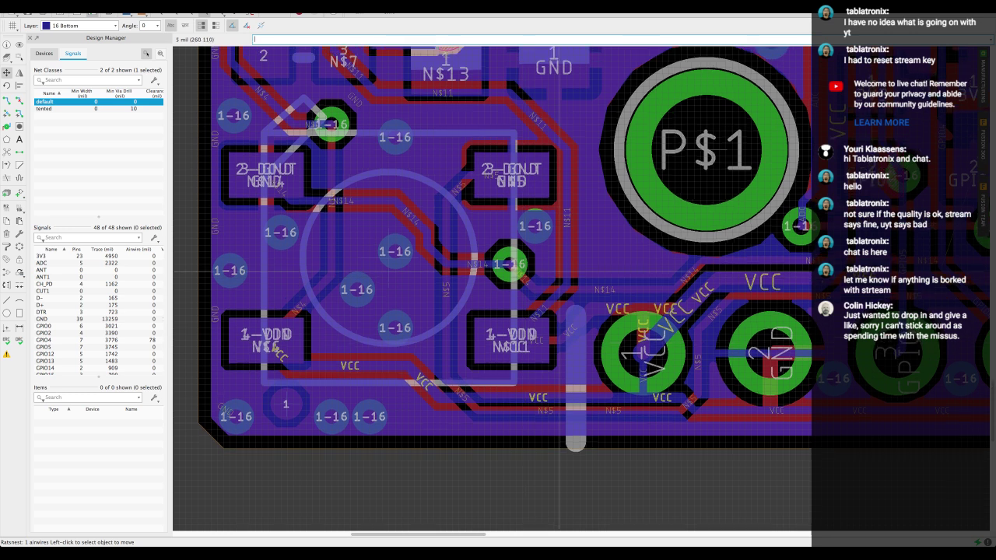
pyautogui.scroll(6, 506, 258)
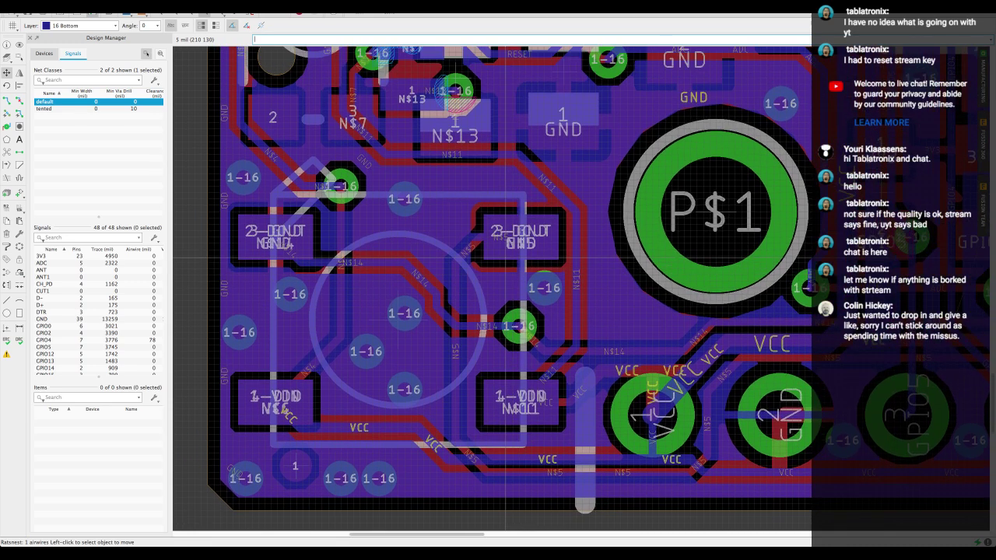
pyautogui.hscroll(4, 506, 257)
pyautogui.scroll(1, 506, 257)
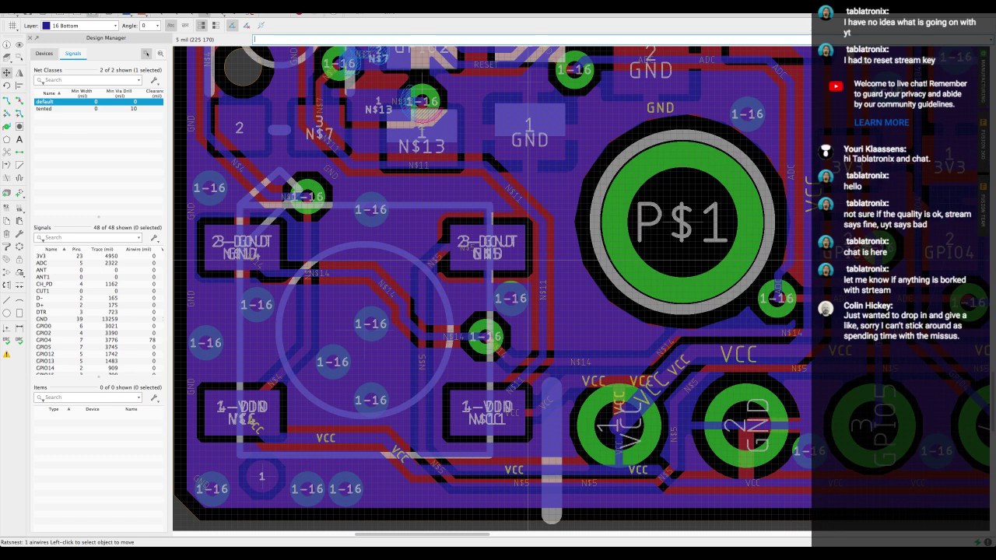
pyautogui.scroll(3, 528, 260)
pyautogui.hscroll(1, 528, 260)
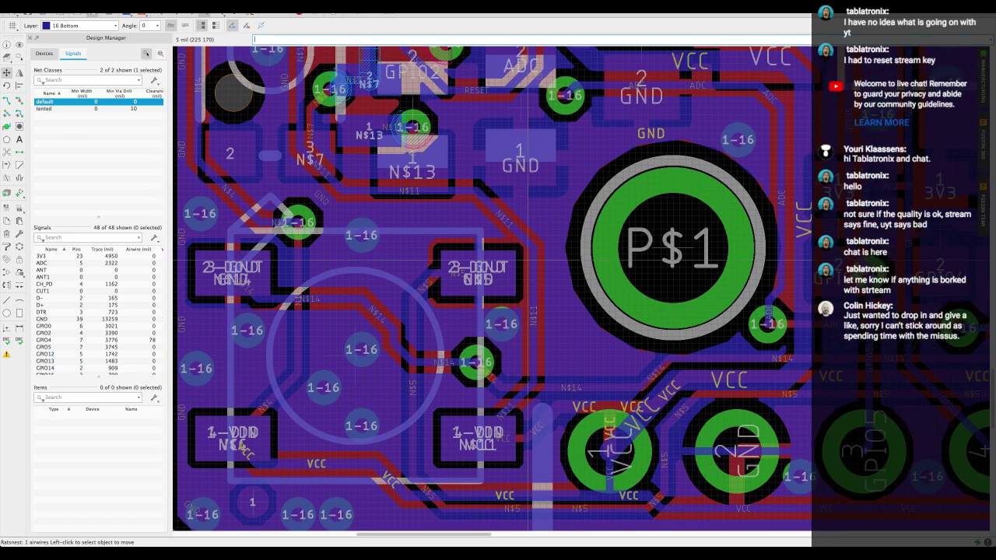
pyautogui.press('Escape')
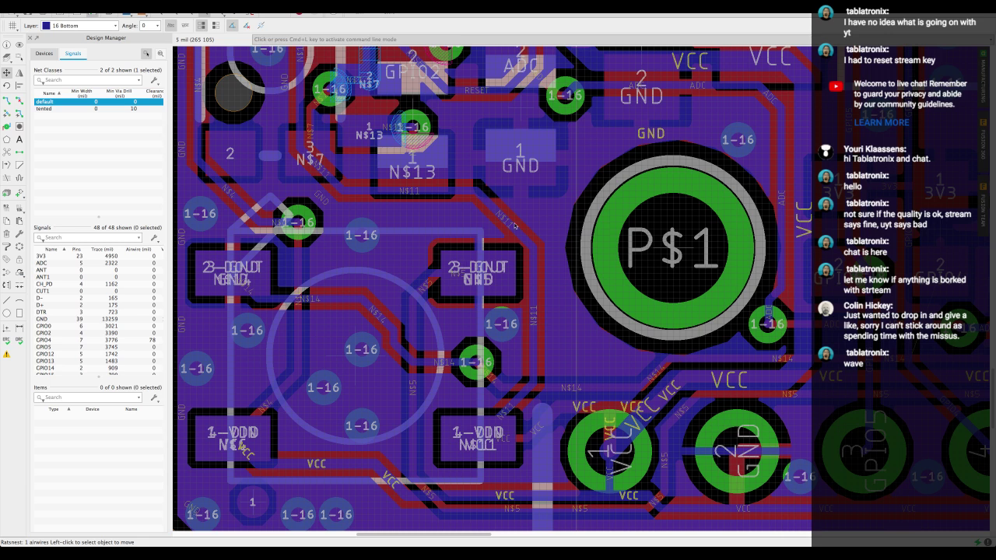
pyautogui.hotkey('ctrl', 'Up')
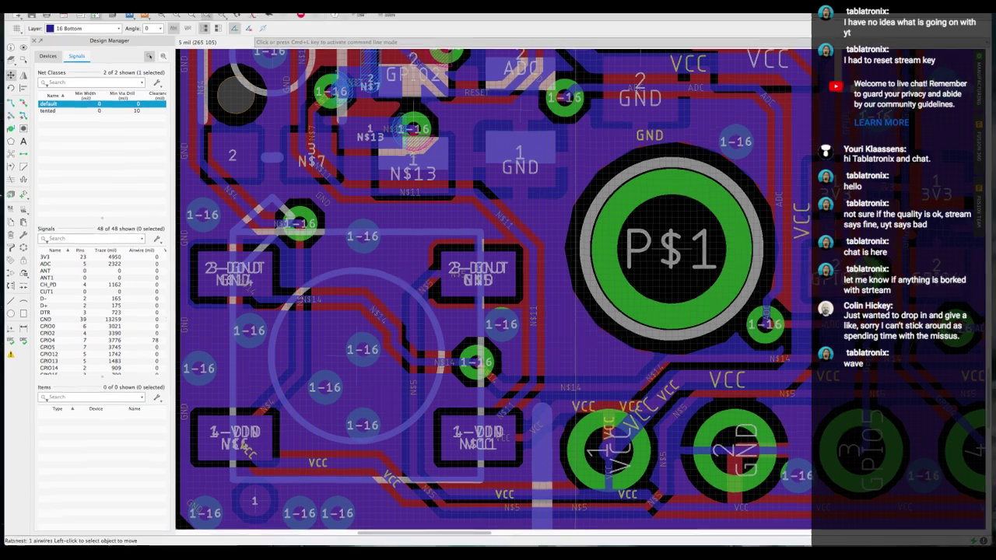
pyautogui.hotkey('ctrl', 'Up')
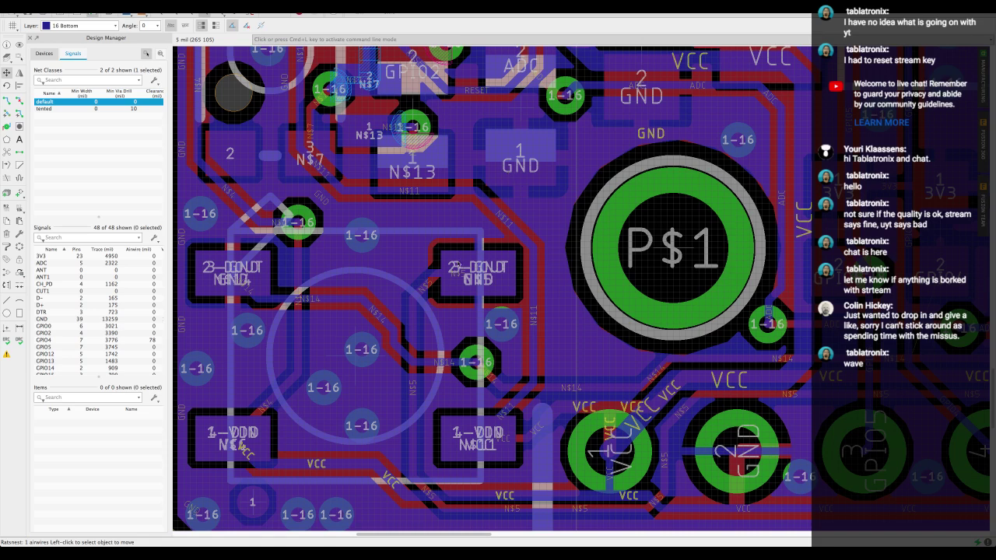
# Step: Examine the traces and vias around the P$1 hole and between the 3V3, GPIO4 and GPIO5 pads and the header row
pyautogui.hscroll(5, 459, 263)
pyautogui.scroll(-2, 459, 264)
pyautogui.scroll(3, 458, 264)
pyautogui.hscroll(2, 459, 265)
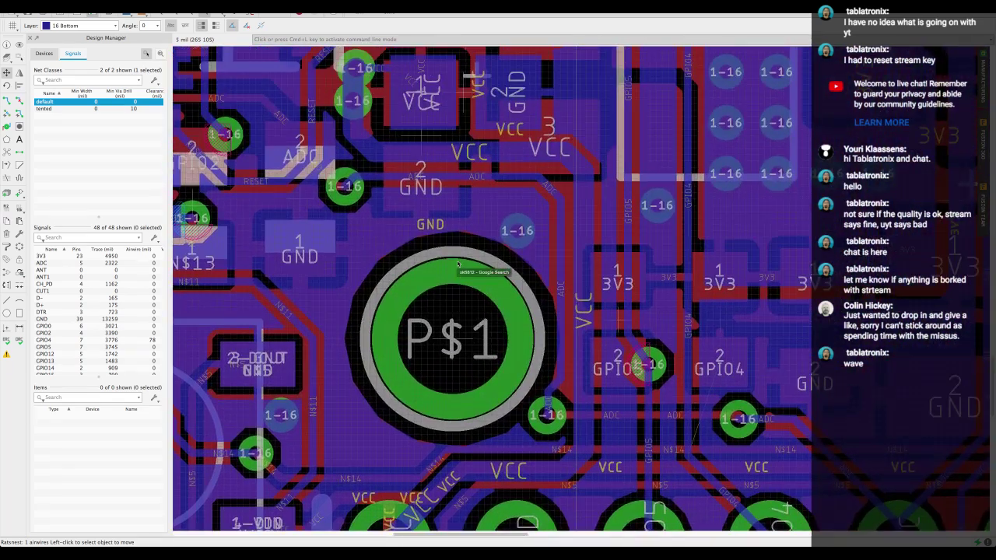
pyautogui.scroll(2, 459, 265)
pyautogui.hscroll(3, 459, 265)
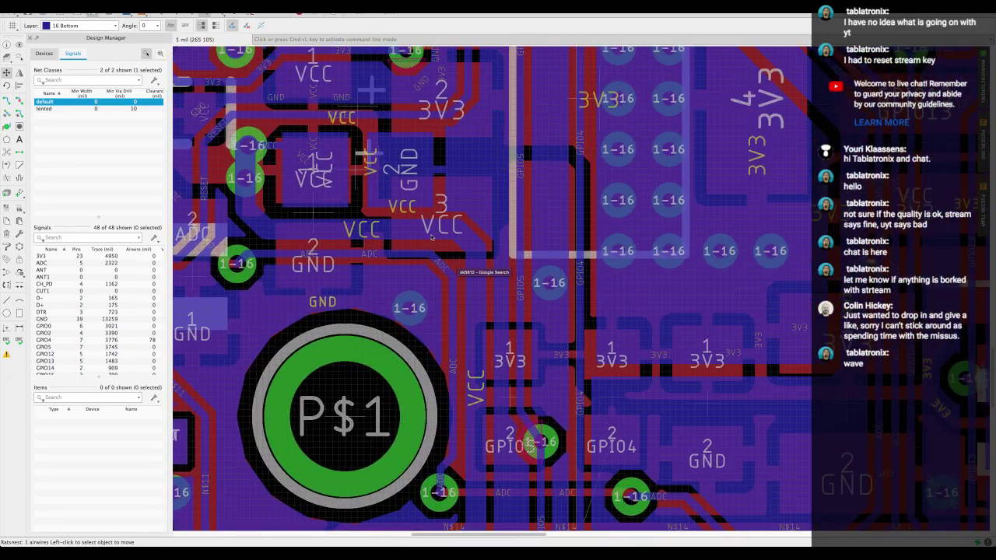
pyautogui.hscroll(1, 454, 260)
pyautogui.scroll(-5, 454, 261)
pyautogui.hscroll(-2, 454, 261)
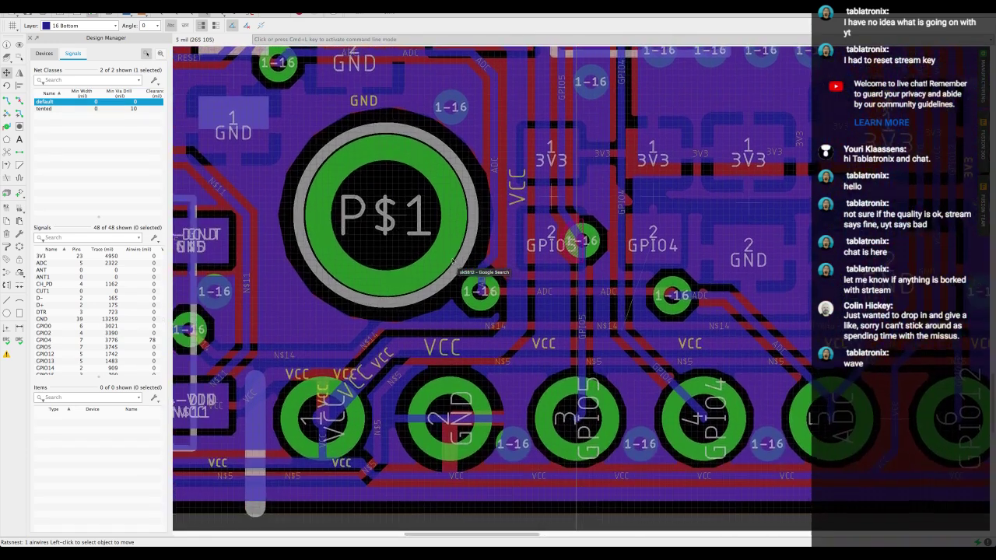
pyautogui.scroll(1, 453, 261)
pyautogui.hscroll(-1, 453, 261)
pyautogui.click(493, 278)
pyautogui.scroll(-2, 493, 277)
pyautogui.scroll(1, 493, 278)
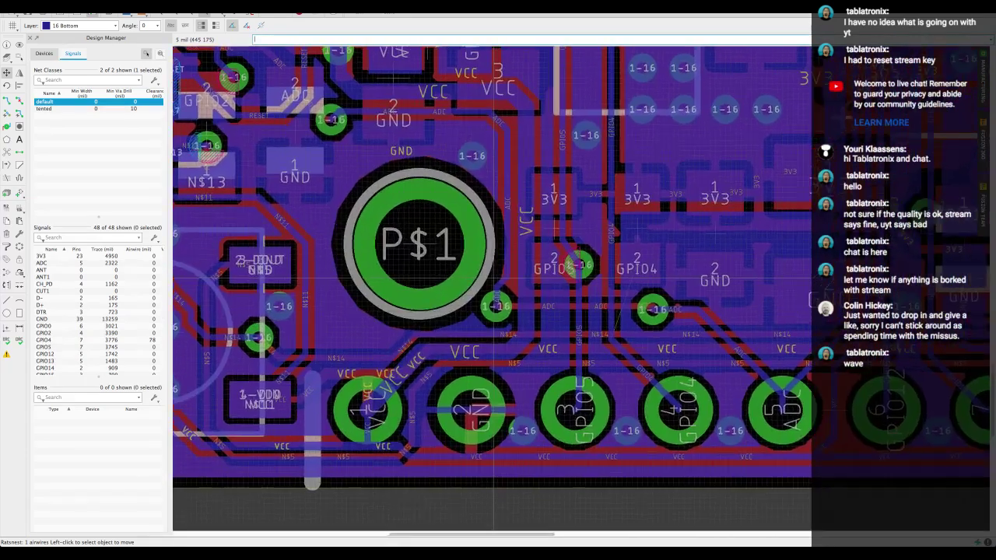
pyautogui.scroll(1, 529, 327)
pyautogui.hscroll(2, 529, 327)
pyautogui.scroll(1, 530, 326)
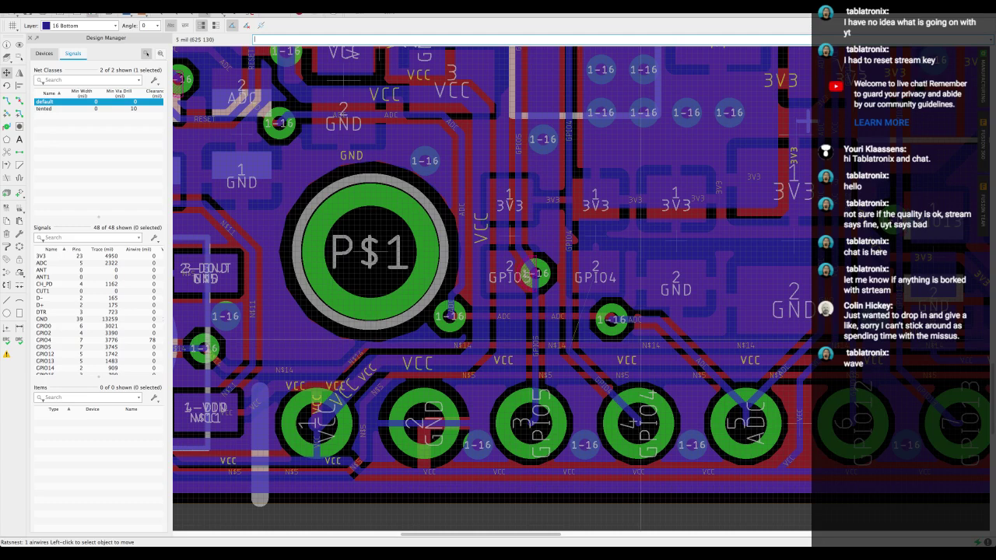
pyautogui.hscroll(3, 640, 340)
pyautogui.scroll(1, 641, 340)
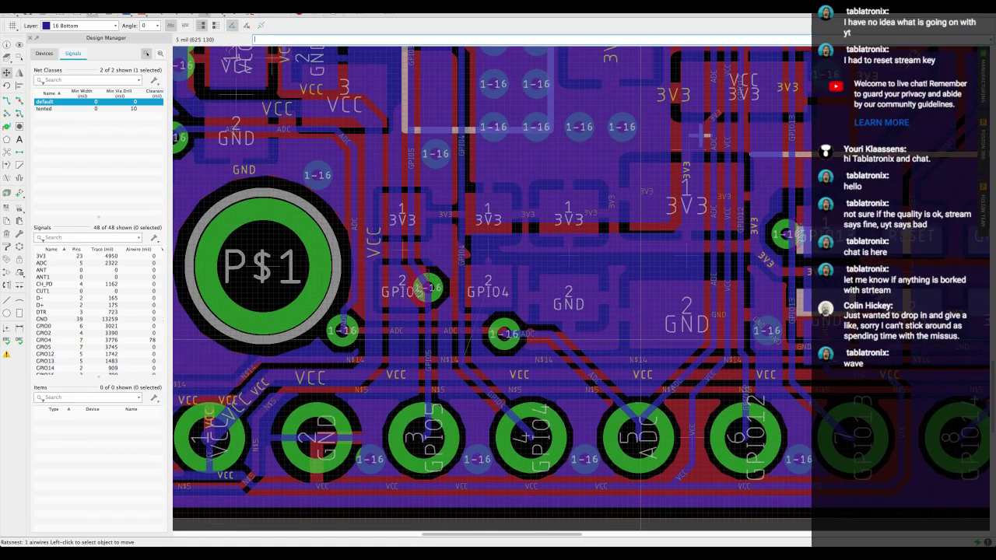
pyautogui.hscroll(1, 640, 340)
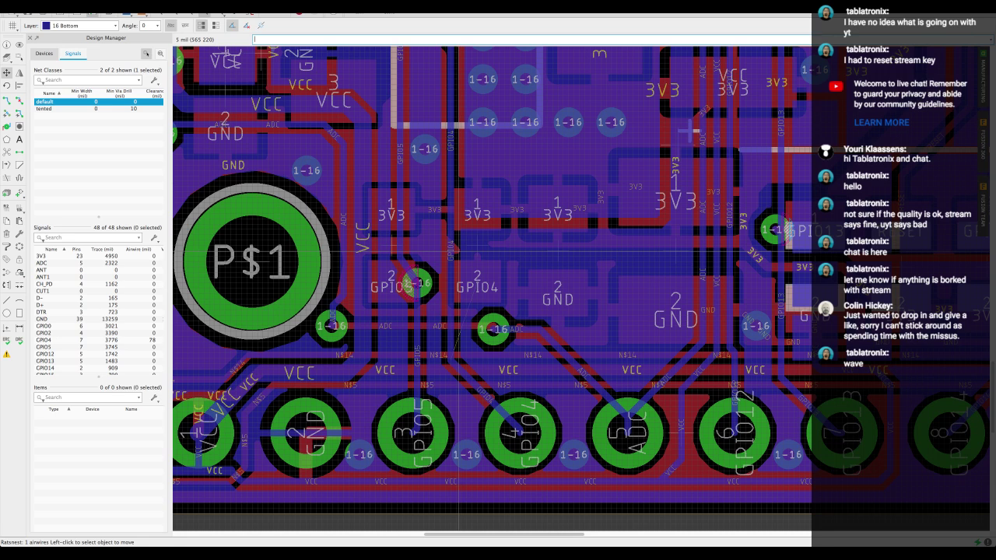
# Step: Try to miter the polygon outline corner between the 3V3 and GPIO4 pads and undo the changes
pyautogui.hotkey('alt', 'm')
pyautogui.click(480, 246)
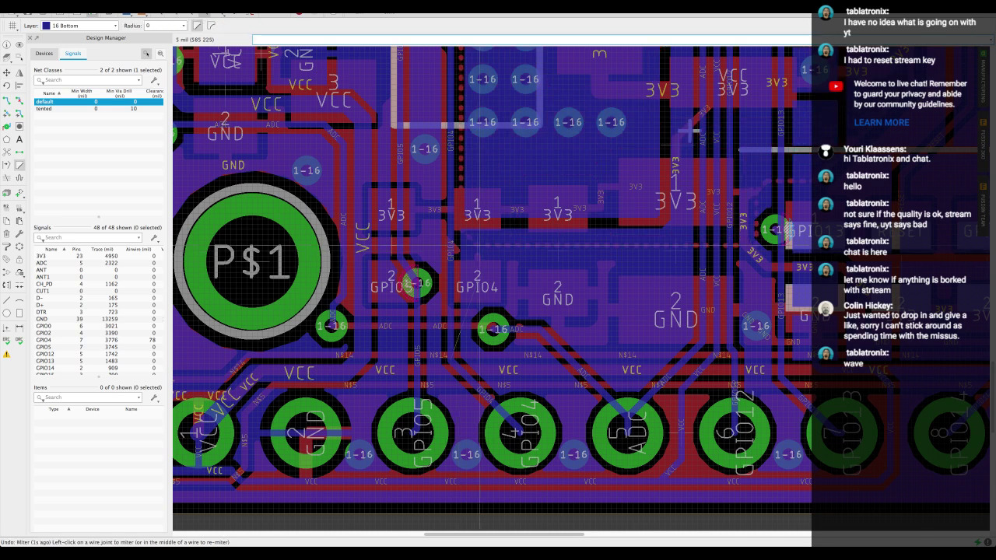
pyautogui.hotkey('ctrl', 'z')
pyautogui.hotkey('ctrl', 'z')
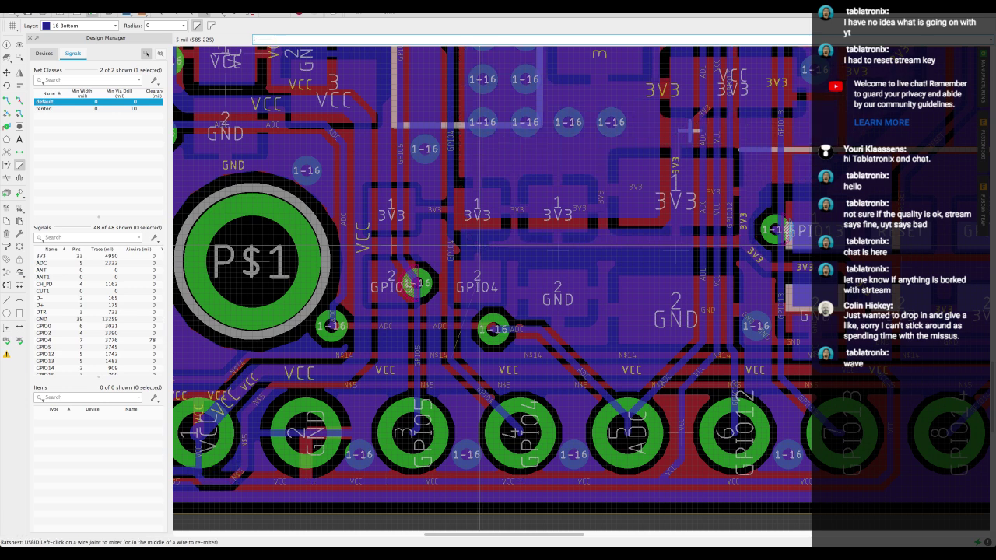
pyautogui.scroll(-2, 480, 248)
pyautogui.scroll(2, 479, 247)
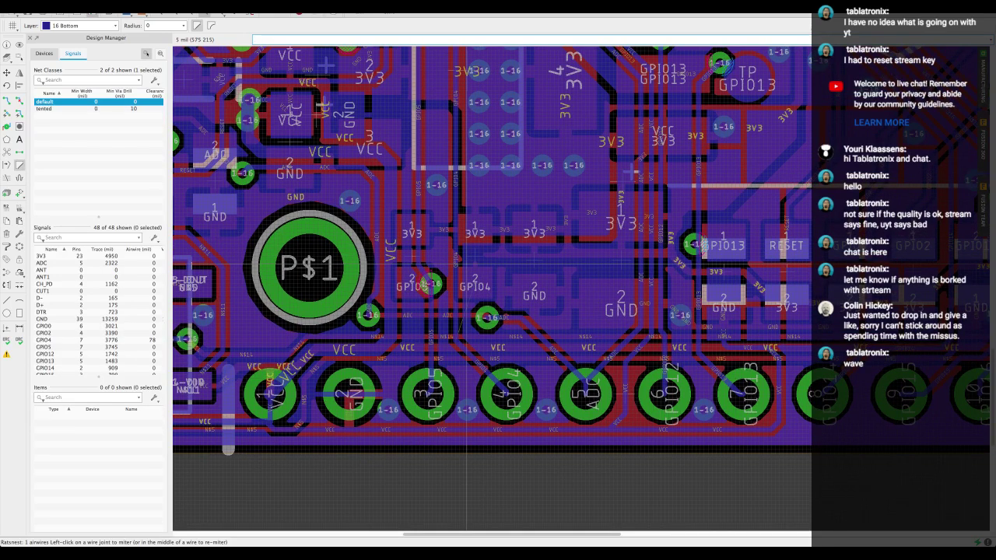
pyautogui.hotkey('ctrl', 'z')
pyautogui.scroll(2, 465, 263)
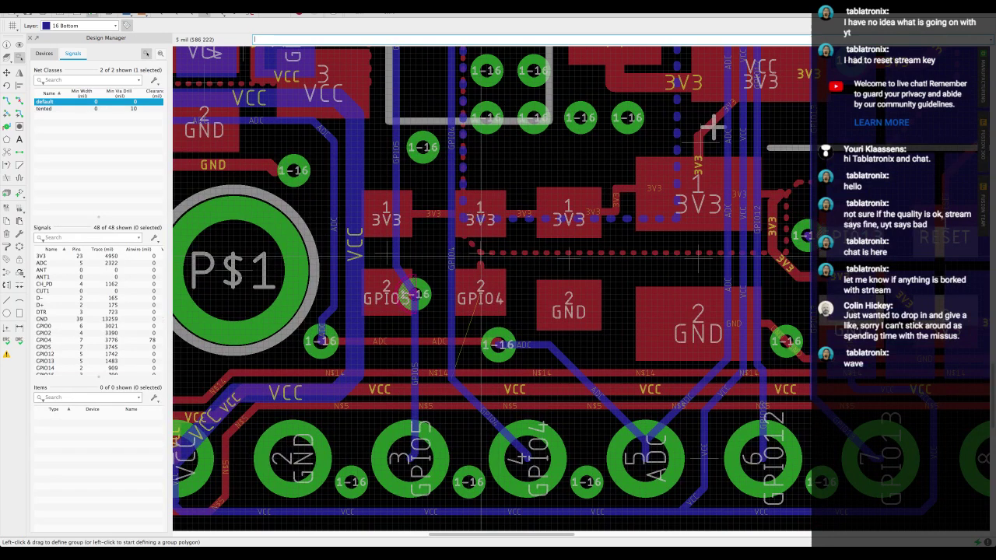
# Step: Make layer 1 Top active and run Ratsnest to refill the copper pours
pyautogui.scroll(-3, 481, 255)
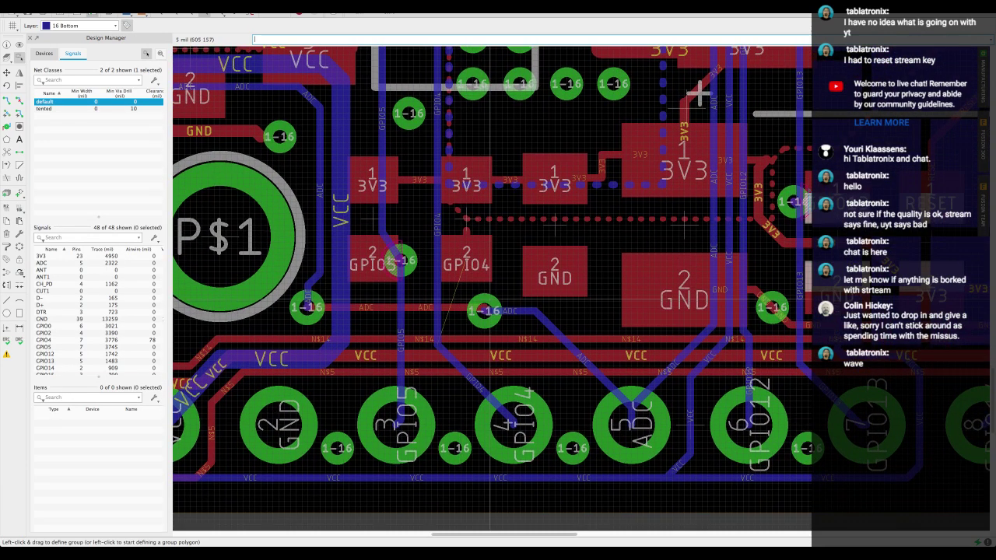
pyautogui.scroll(-2, 472, 232)
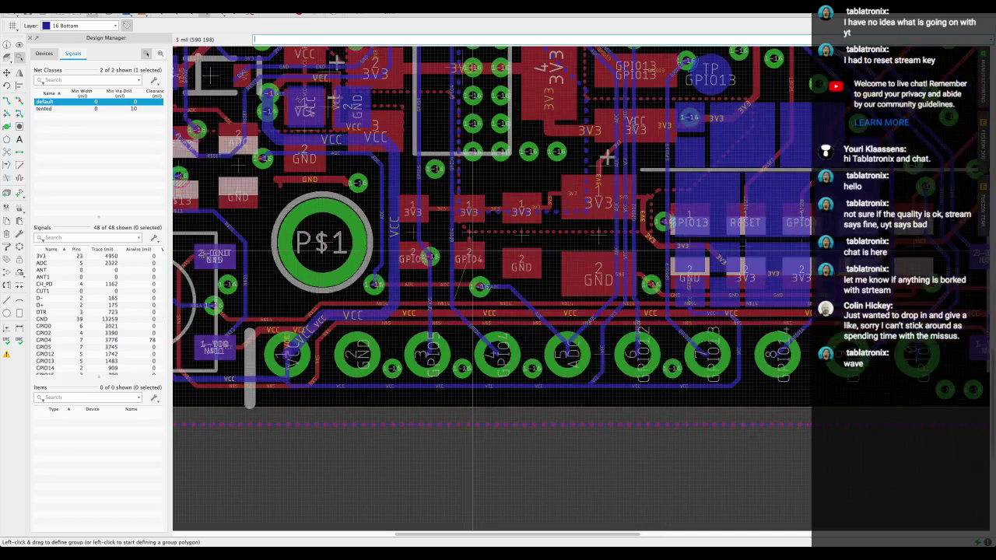
pyautogui.press('pageup')
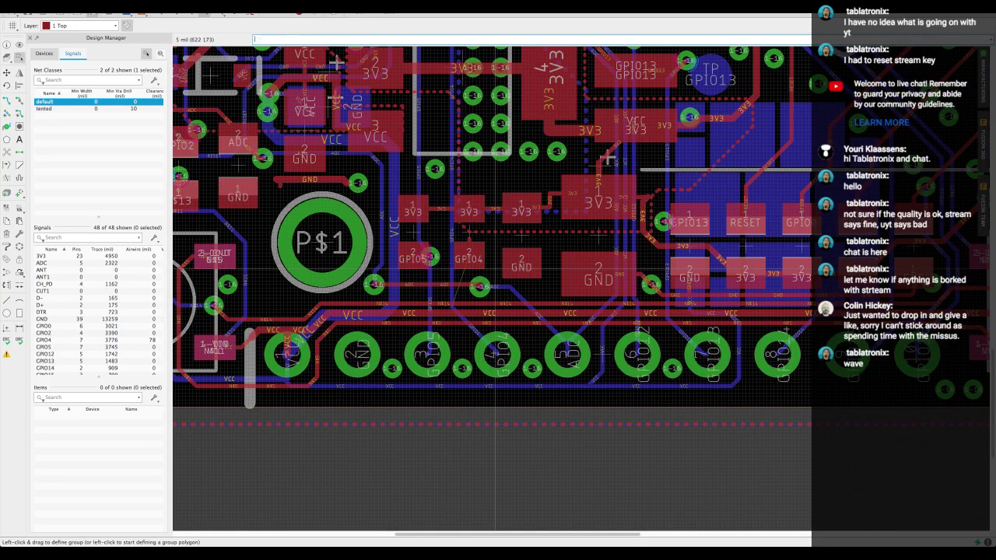
pyautogui.hotkey('alt', 'r')
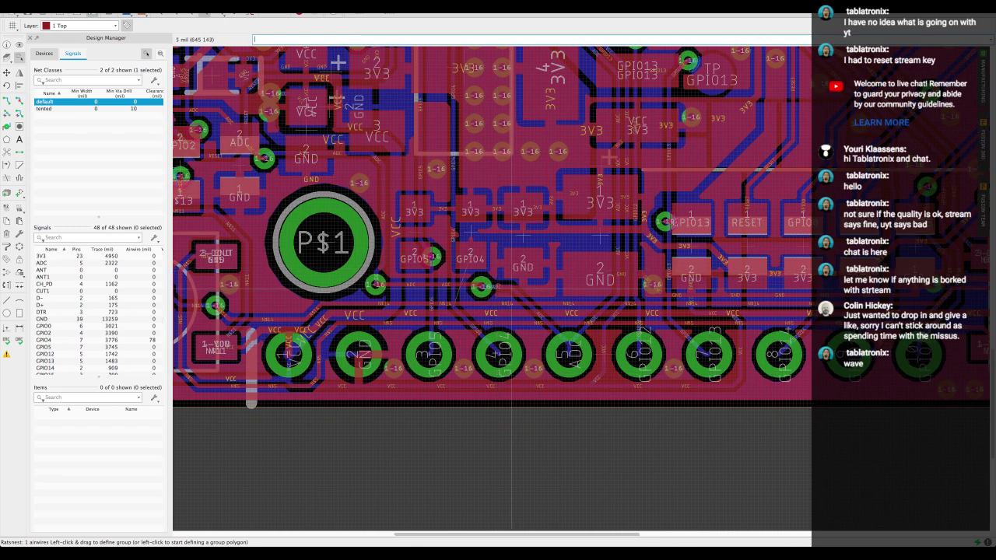
# Step: Examine the filled top-layer copper pour around the header row and across to the board's lower-right corner
pyautogui.moveTo(512, 288); pyautogui.dragTo(553, 292, button='middle')
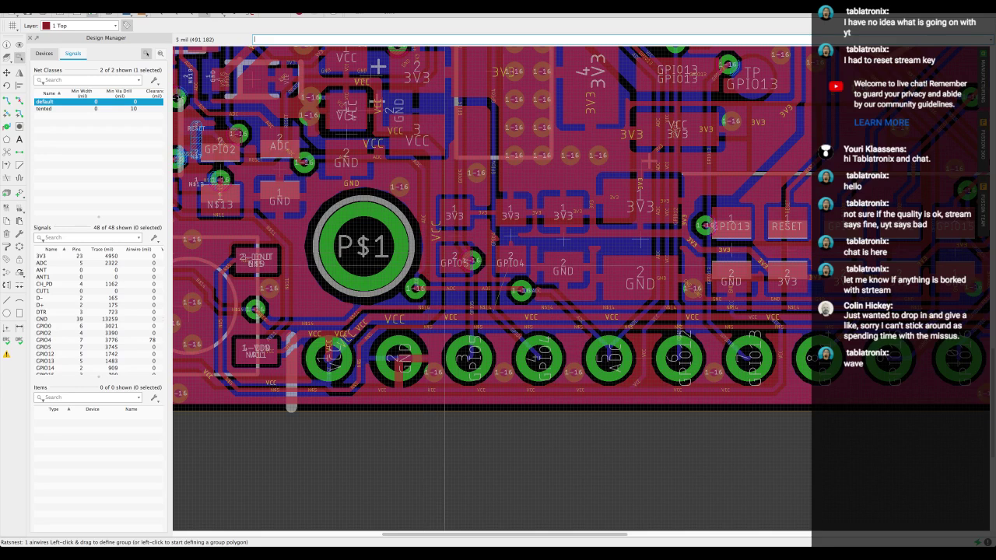
pyautogui.moveTo(518, 261); pyautogui.dragTo(511, 248, button='middle')
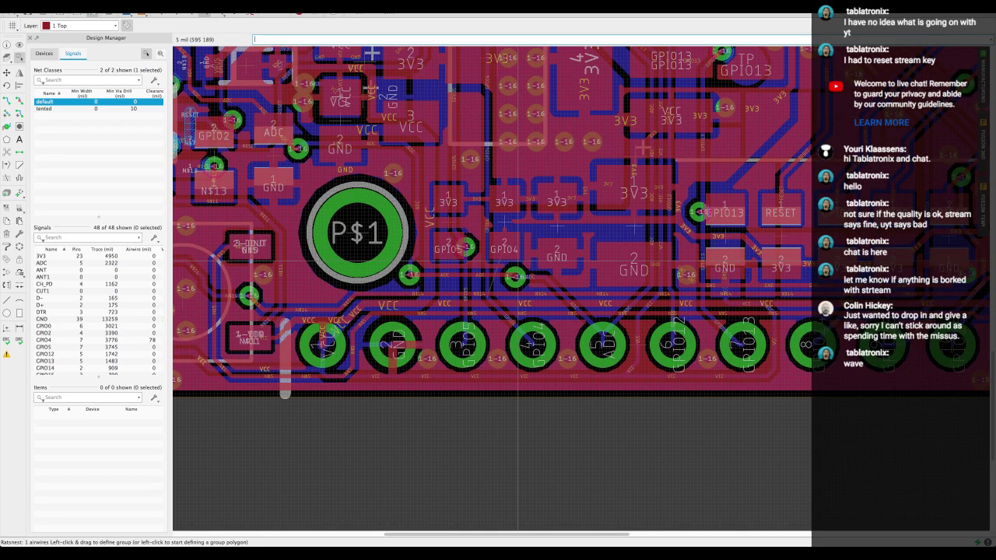
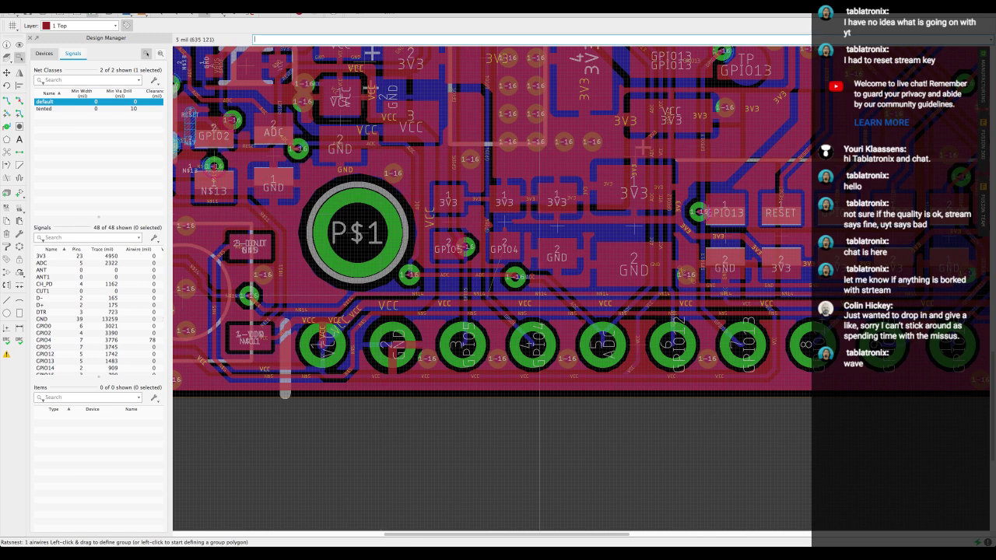
pyautogui.hscroll(1, 539, 296)
pyautogui.scroll(-1, 540, 296)
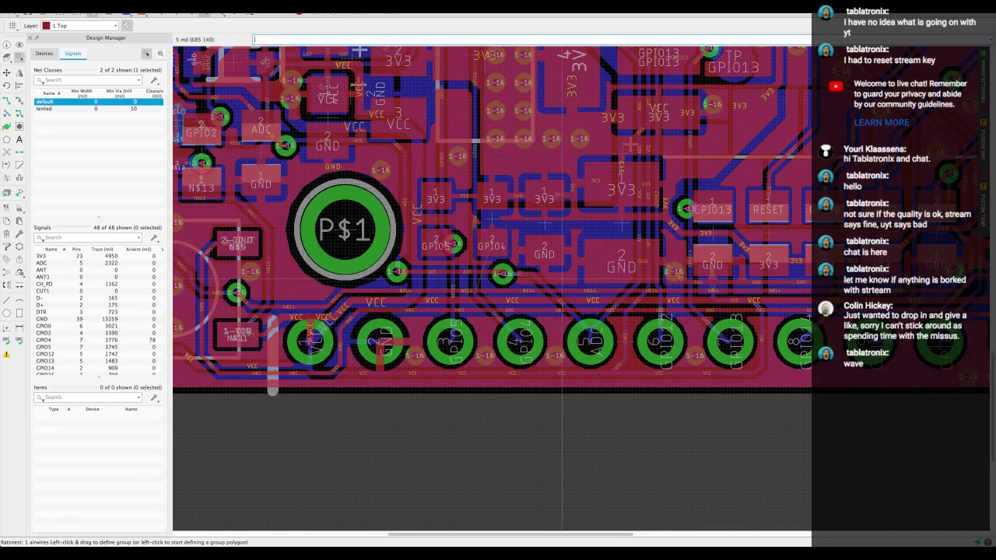
pyautogui.scroll(-1, 562, 278)
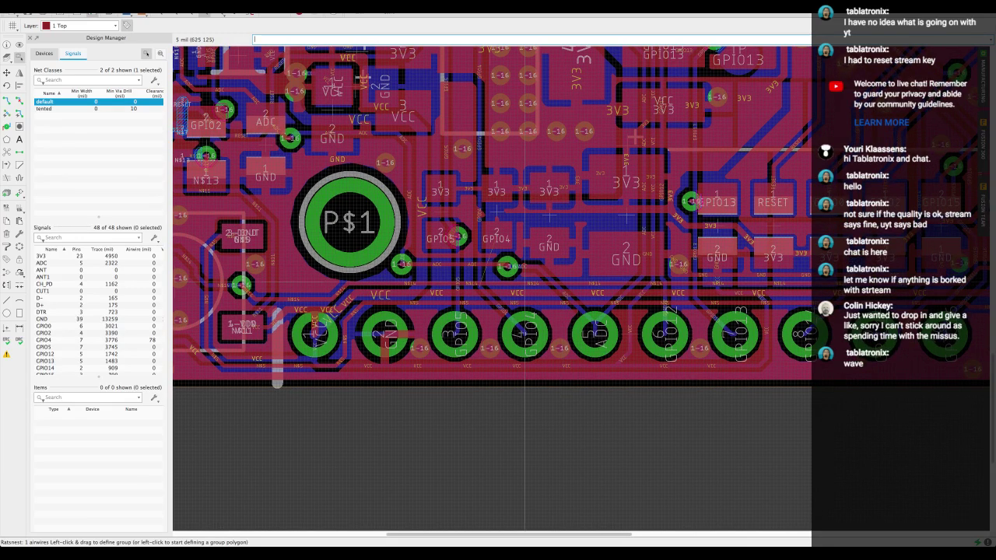
pyautogui.hscroll(7, 525, 282)
pyautogui.scroll(2, 525, 281)
pyautogui.scroll(-1, 524, 282)
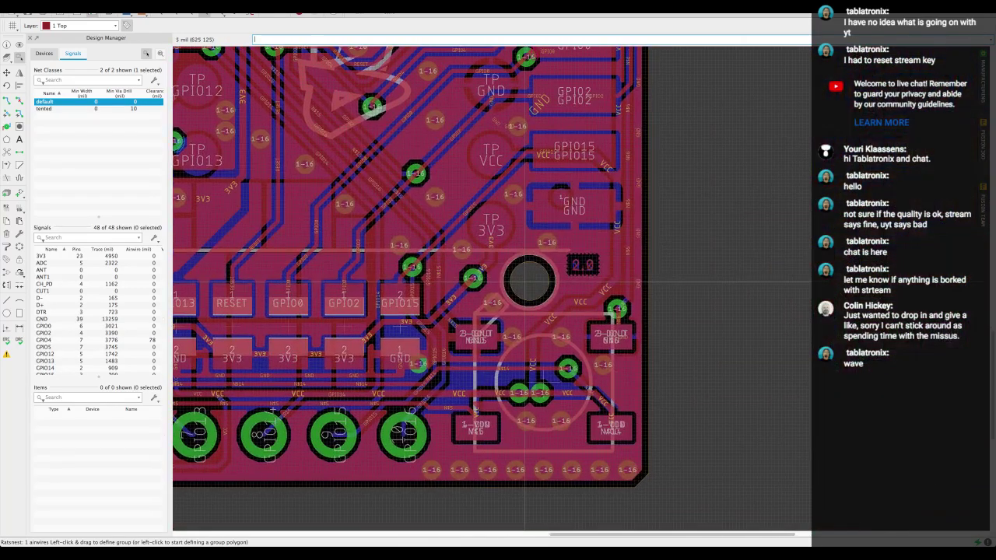
# Step: Examine the filled top-layer pour along the board's lower edge, from the lower-right LED to the P$1 hole
pyautogui.scroll(-4, 574, 212)
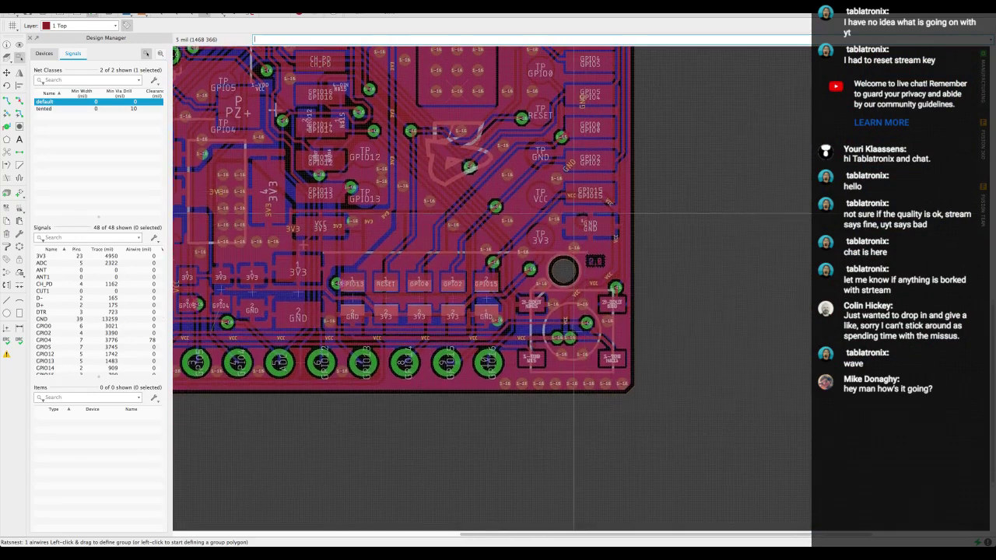
pyautogui.hscroll(-6, 575, 212)
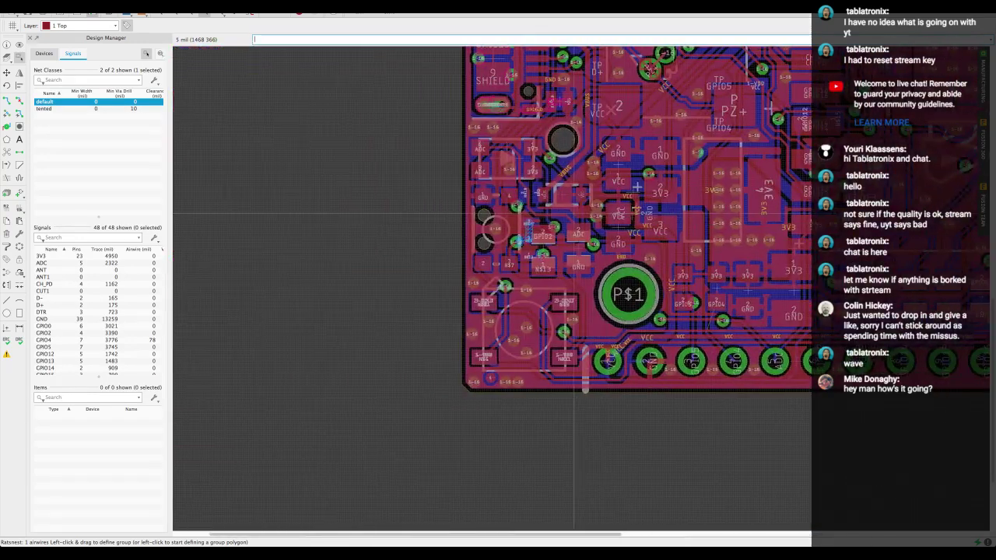
pyautogui.hscroll(3, 574, 211)
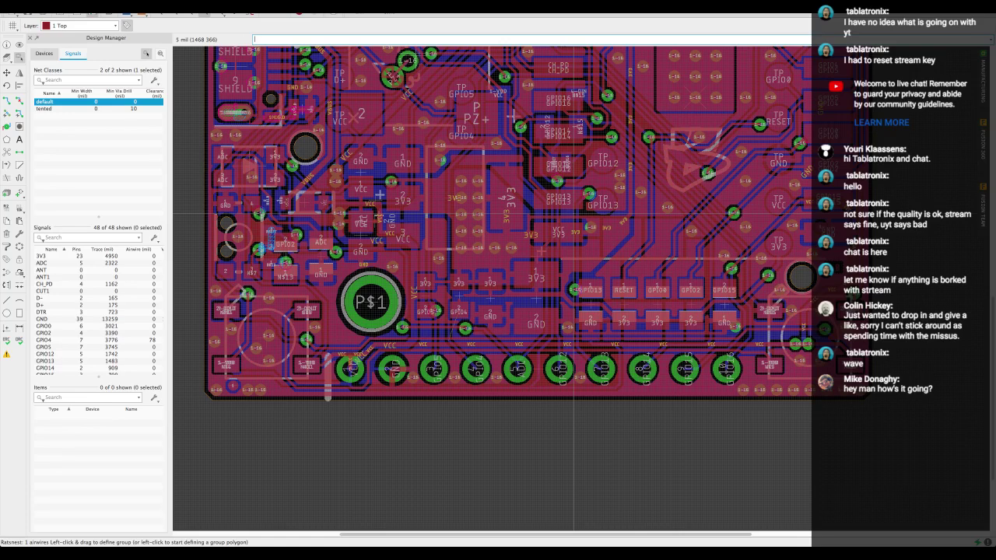
pyautogui.scroll(1, 574, 213)
pyautogui.scroll(4, 561, 240)
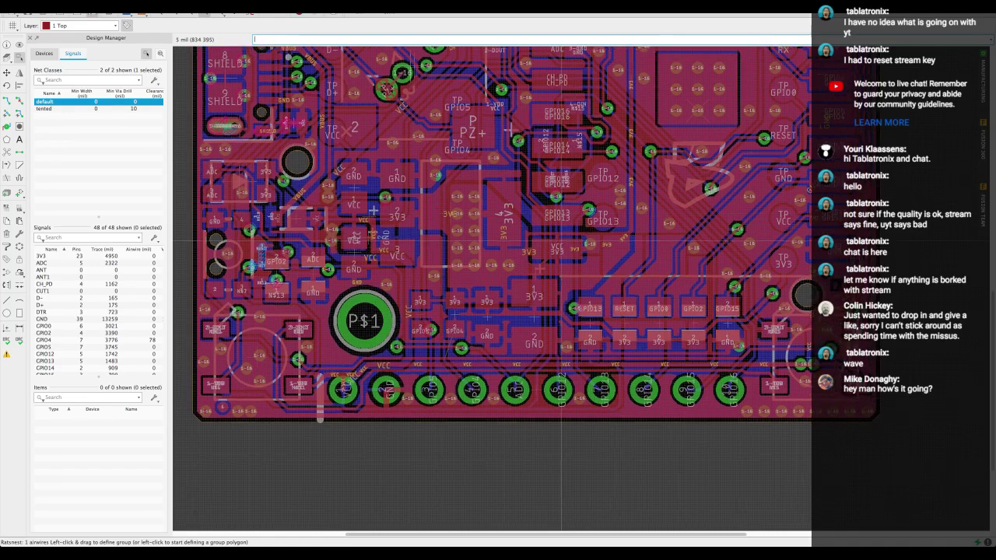
pyautogui.hscroll(-3, 558, 303)
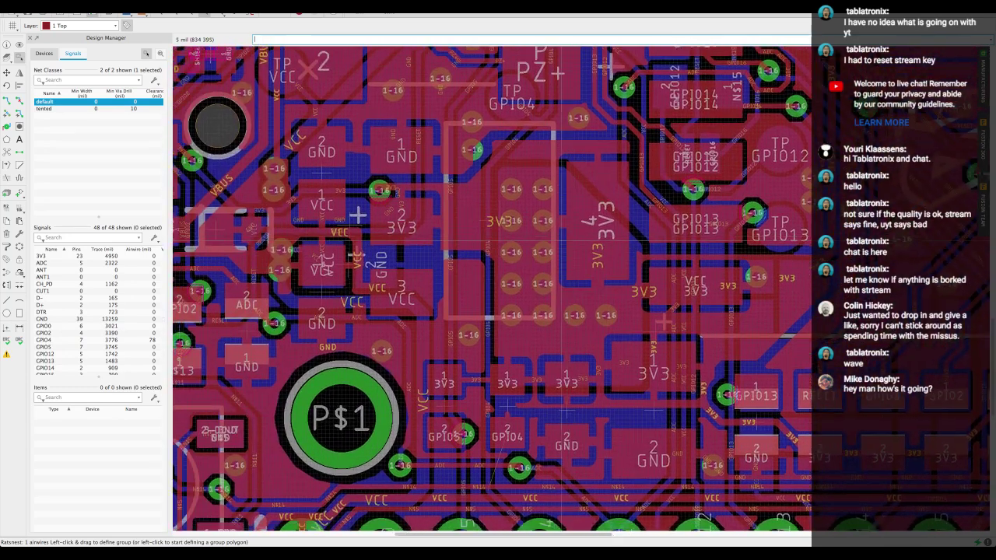
pyautogui.scroll(-2, 492, 289)
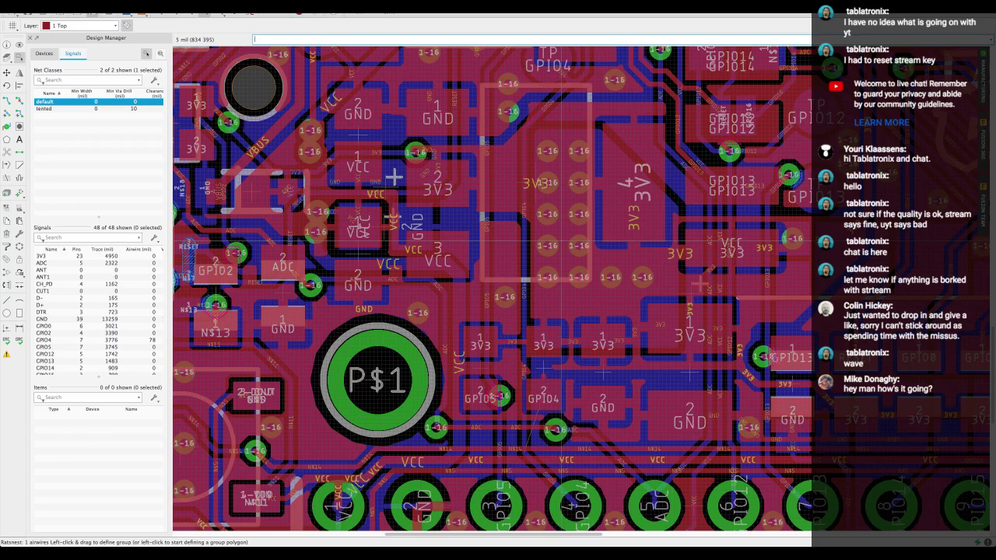
# Step: Examine the ADC, GPIO4 and GPIO5 routing between the P$1 hole, the 3V3 and GND pads and the lower header row
pyautogui.scroll(-5, 542, 363)
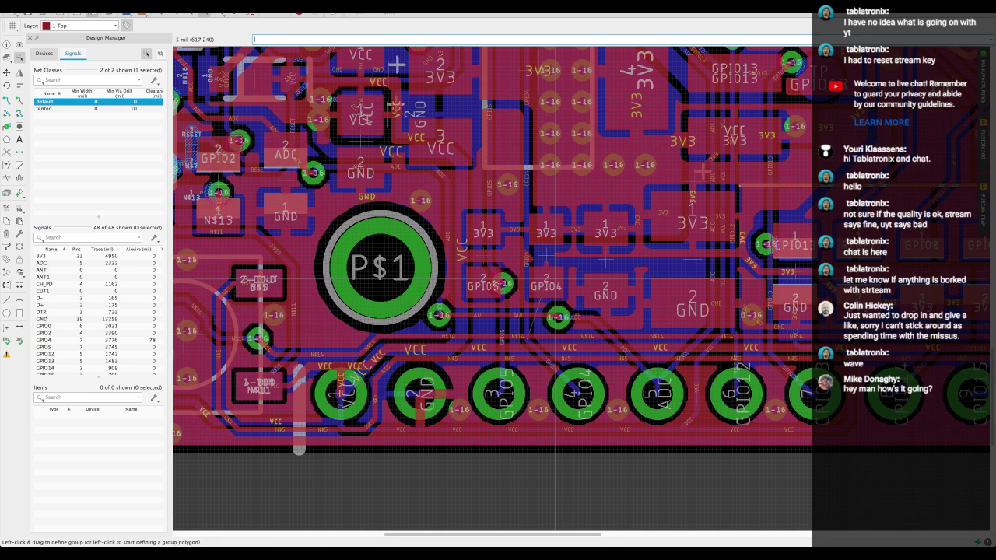
pyautogui.hscroll(2, 555, 264)
pyautogui.scroll(1, 555, 265)
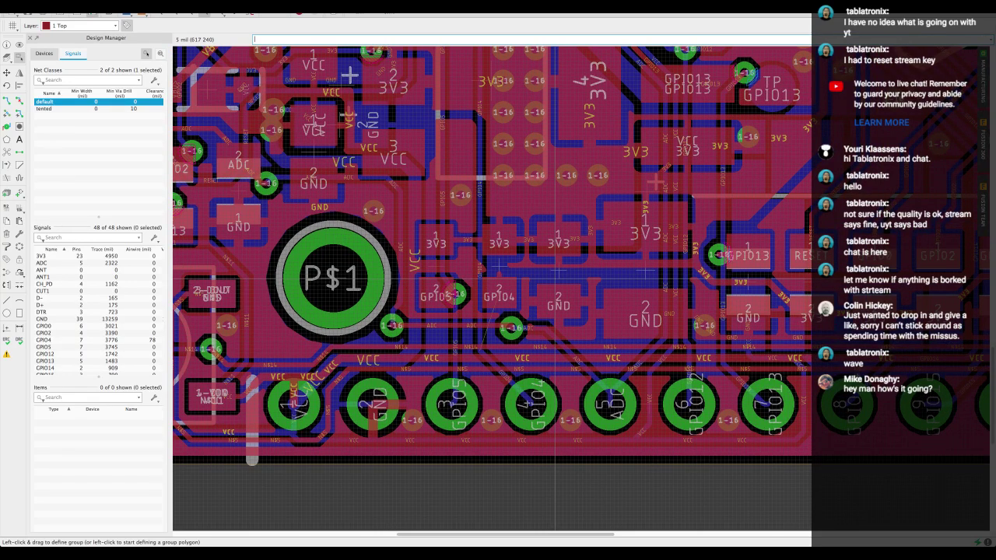
pyautogui.scroll(-2, 555, 269)
pyautogui.hscroll(-2, 554, 268)
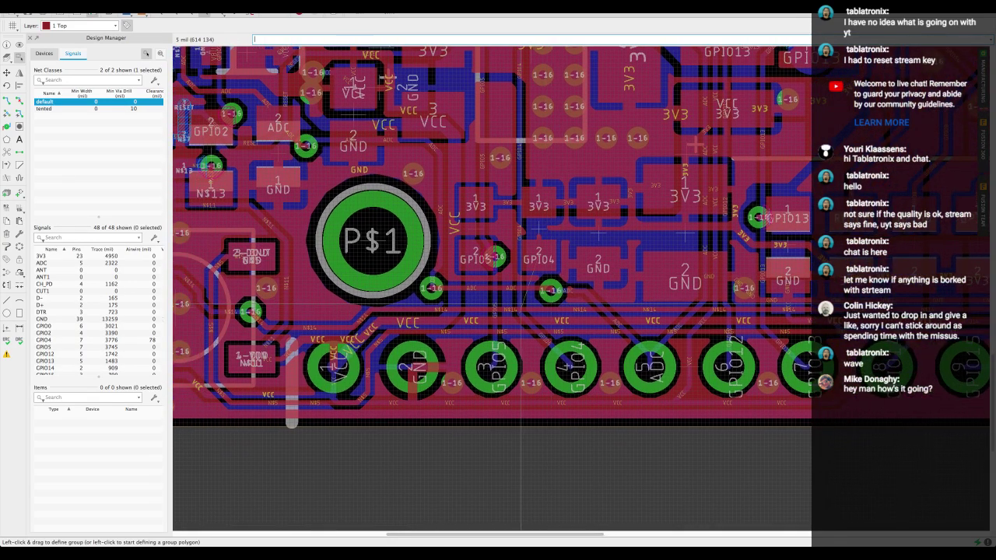
pyautogui.scroll(2, 534, 289)
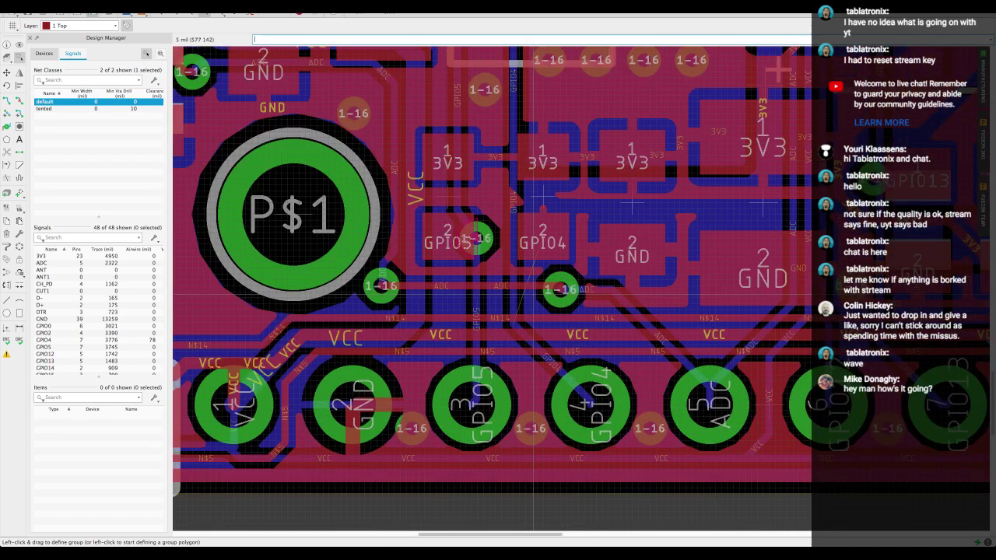
pyautogui.hscroll(2, 534, 290)
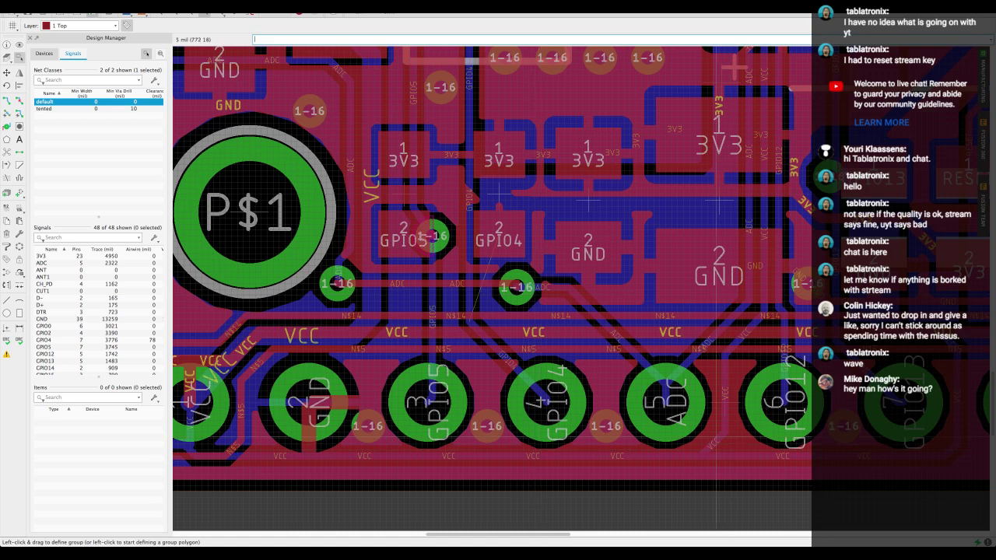
pyautogui.moveTo(616, 298); pyautogui.dragTo(625, 305, button='middle')
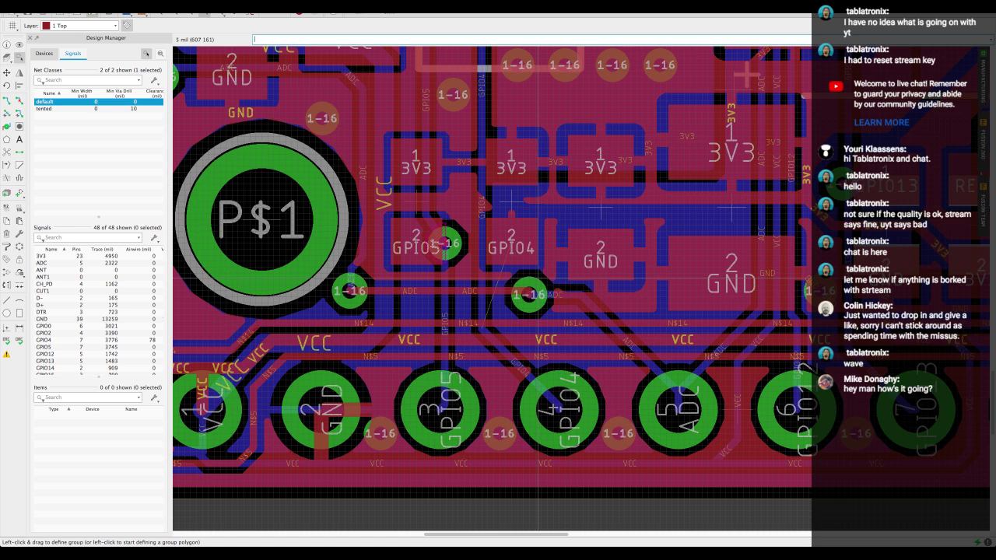
pyautogui.press('Escape')
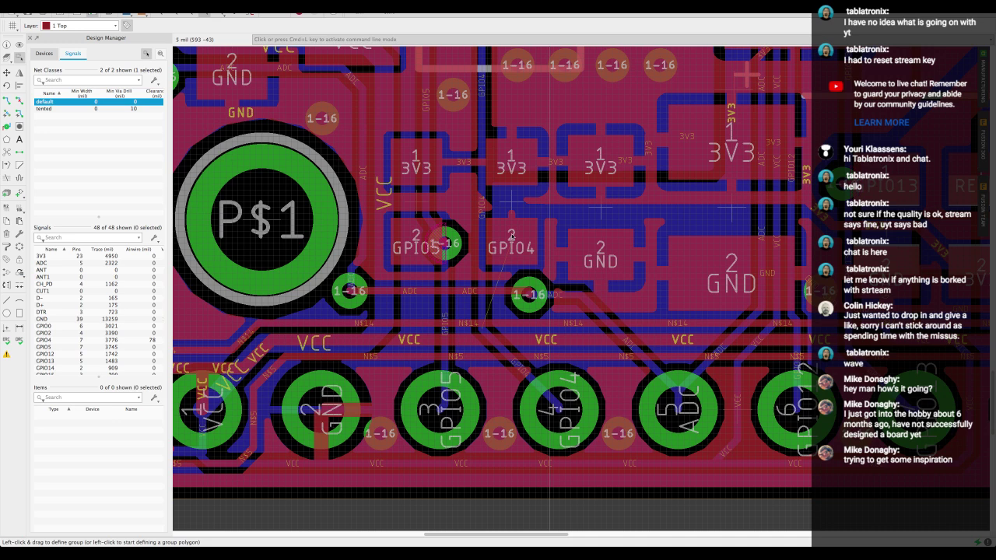
pyautogui.scroll(3, 512, 237)
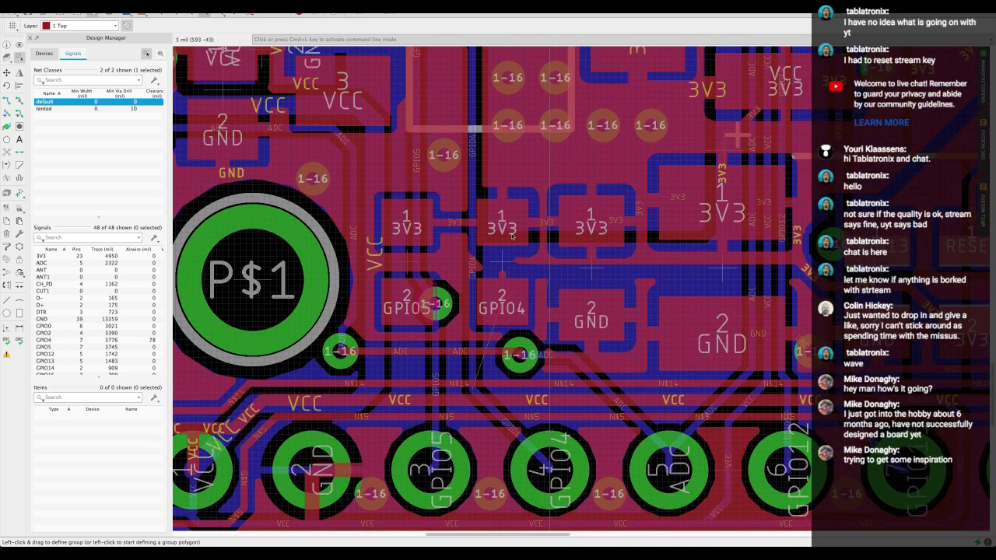
pyautogui.hscroll(-3, 512, 238)
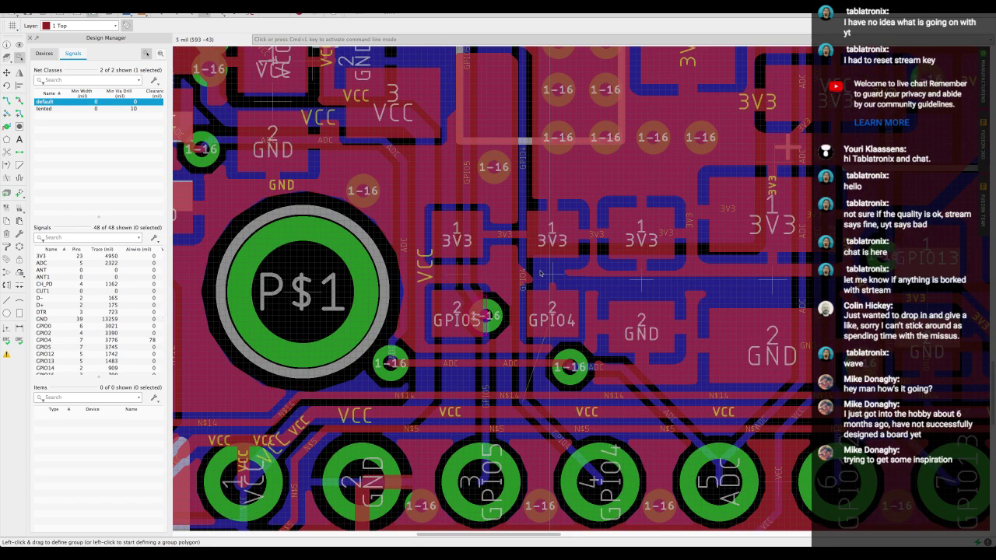
# Step: View the whole board in the manufacturing preview, switch it to Bottom Side, and close the preview
pyautogui.scroll(-10, 540, 276)
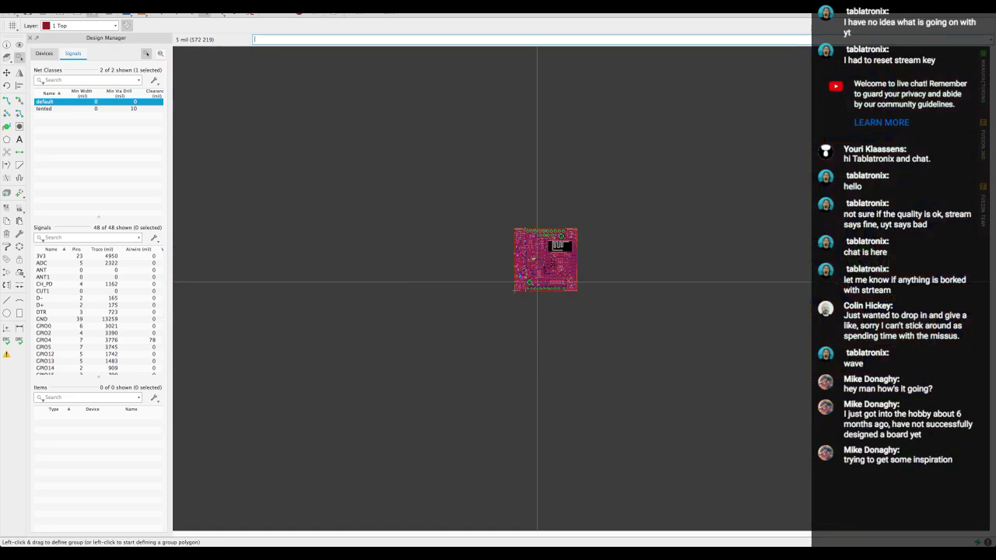
pyautogui.scroll(8, 538, 281)
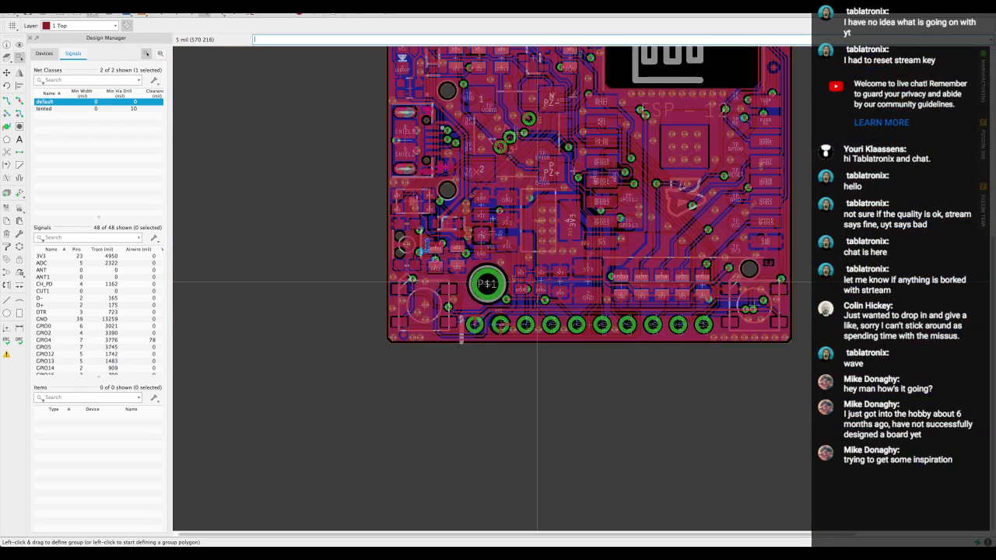
pyautogui.moveTo(537, 282); pyautogui.dragTo(481, 400, button='middle')
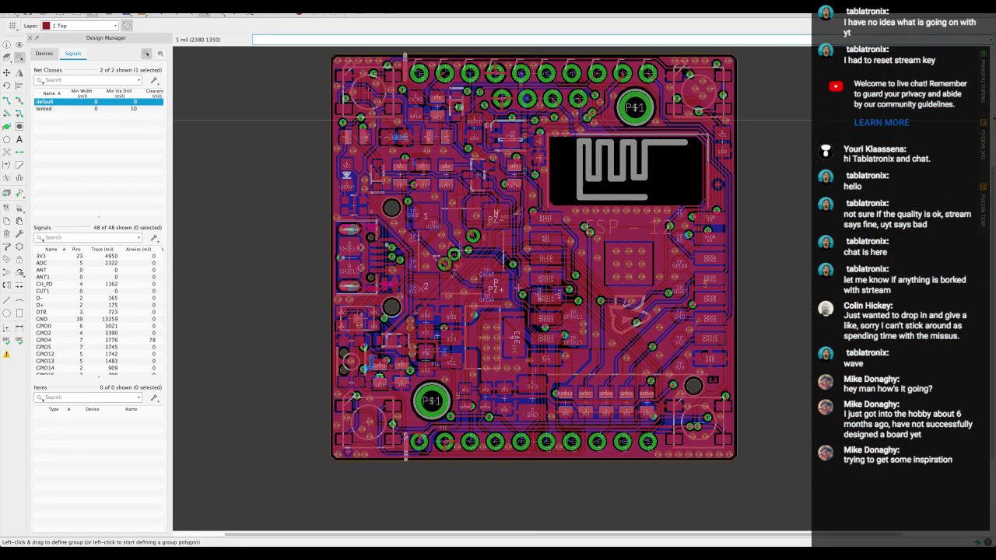
pyautogui.click(984, 82)
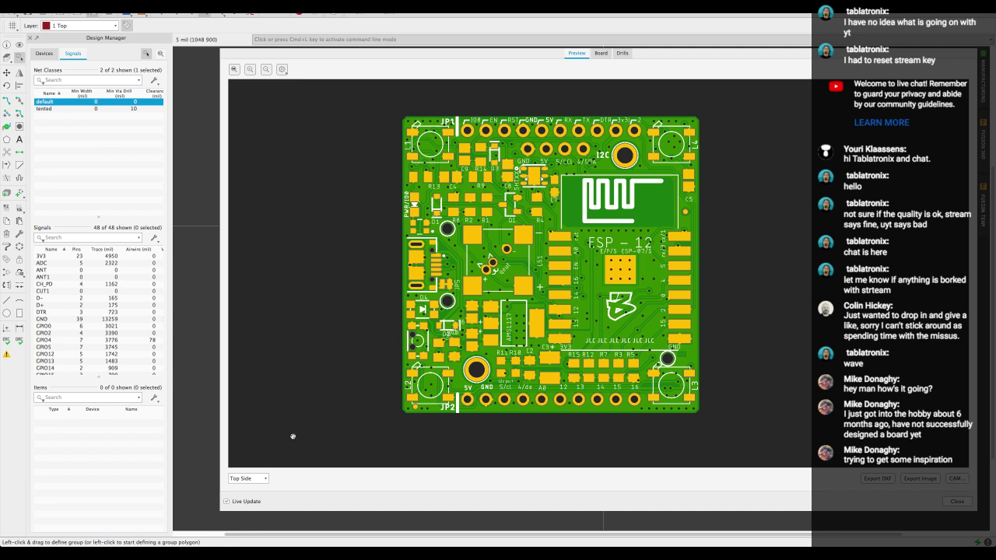
pyautogui.click(263, 478)
pyautogui.click(242, 481)
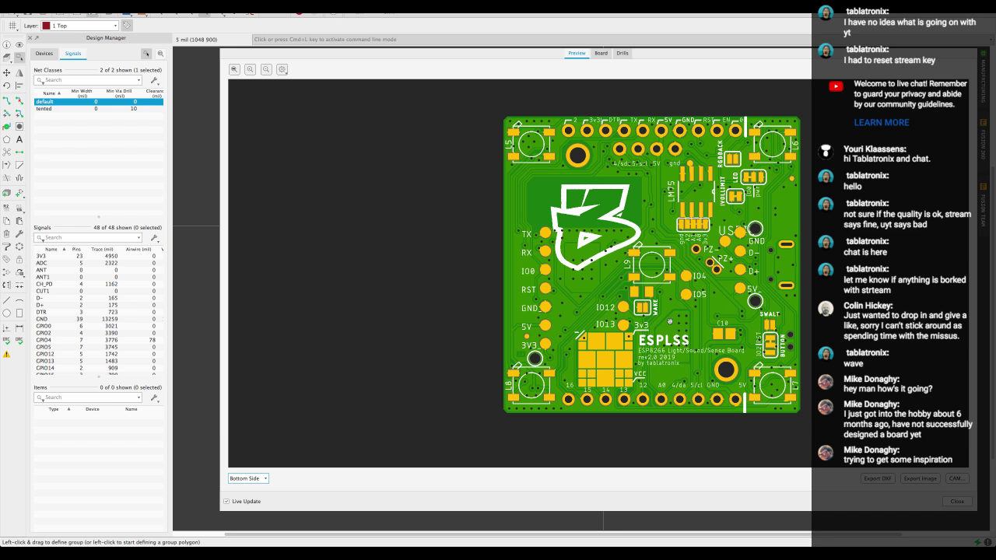
pyautogui.moveTo(658, 322); pyautogui.dragTo(612, 324)
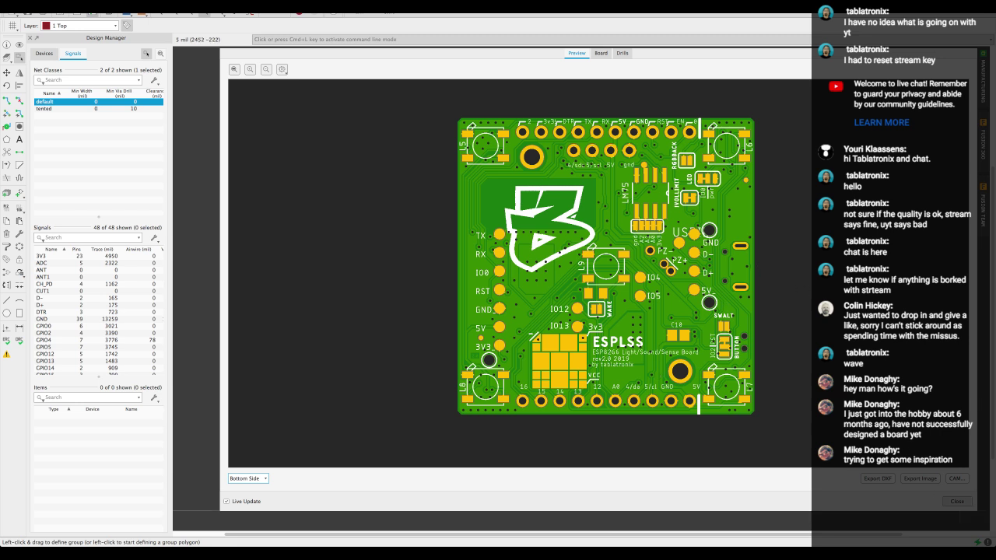
pyautogui.click(959, 502)
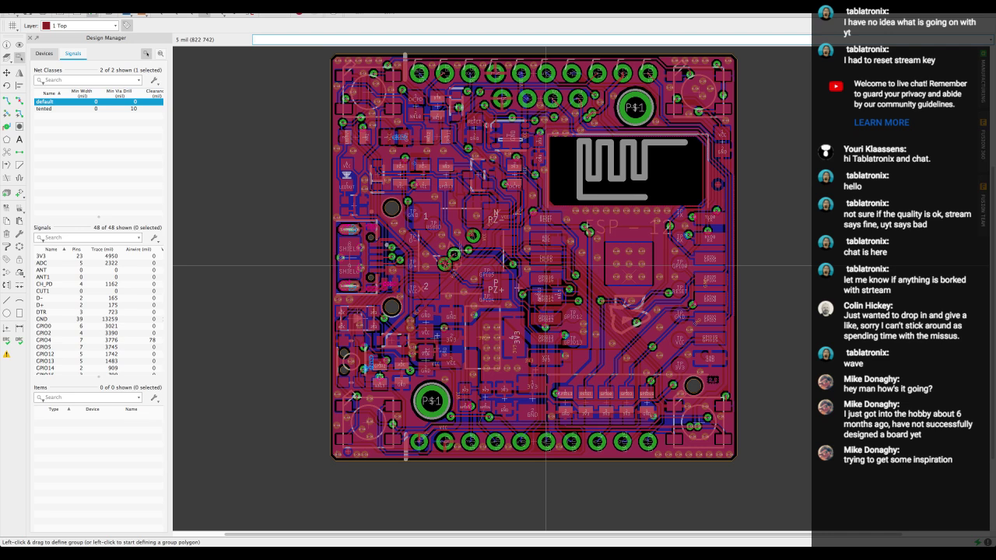
# Step: Examine the copper pour and vias around the large 3V3 pad and the lower-left area of the board
pyautogui.scroll(1, 545, 265)
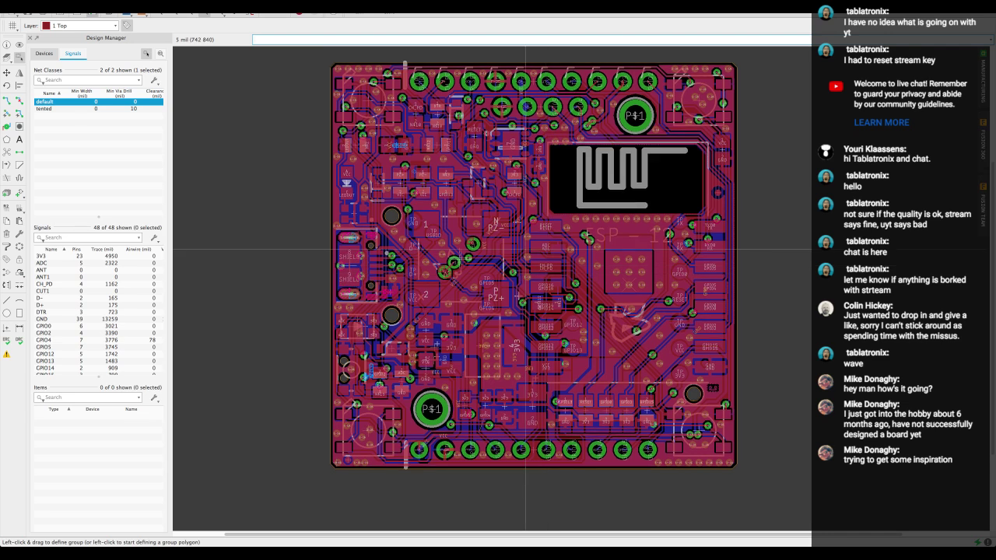
pyautogui.scroll(1, 537, 250)
pyautogui.scroll(1, 526, 301)
pyautogui.scroll(7, 526, 298)
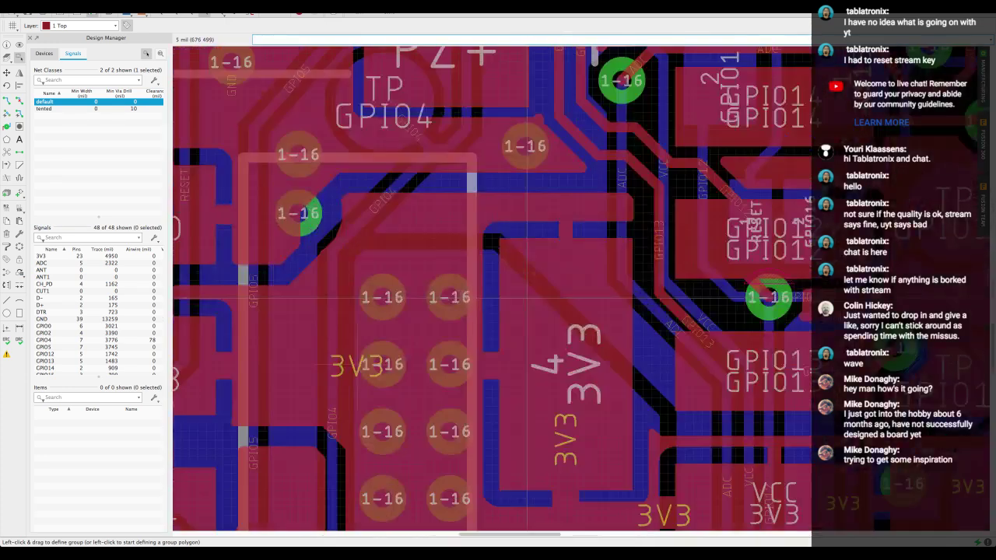
pyautogui.scroll(-3, 527, 298)
pyautogui.scroll(-6, 527, 298)
pyautogui.hscroll(-3, 527, 298)
pyautogui.scroll(-3, 527, 298)
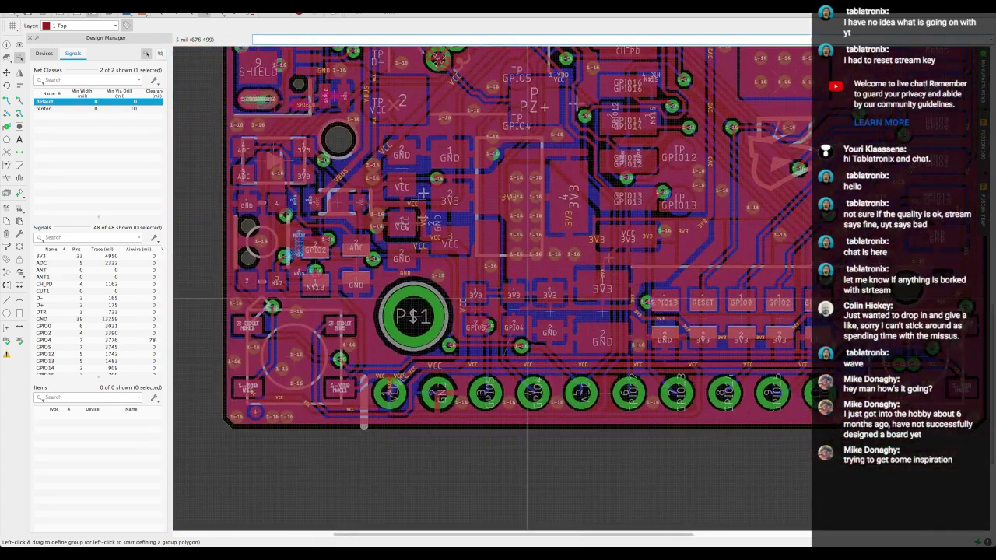
# Step: Move the ADC trace segment between the two vias below the GPIO5 and GPIO4 pads slightly closer to the header row
pyautogui.scroll(1, 527, 298)
pyautogui.hscroll(2, 527, 298)
pyautogui.scroll(-2, 527, 298)
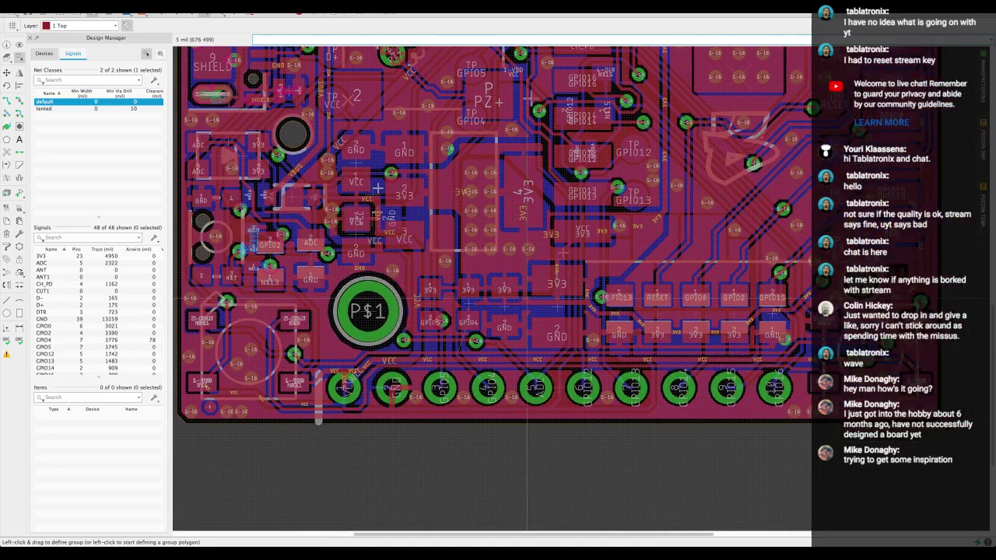
pyautogui.scroll(-2, 513, 335)
pyautogui.scroll(3, 432, 316)
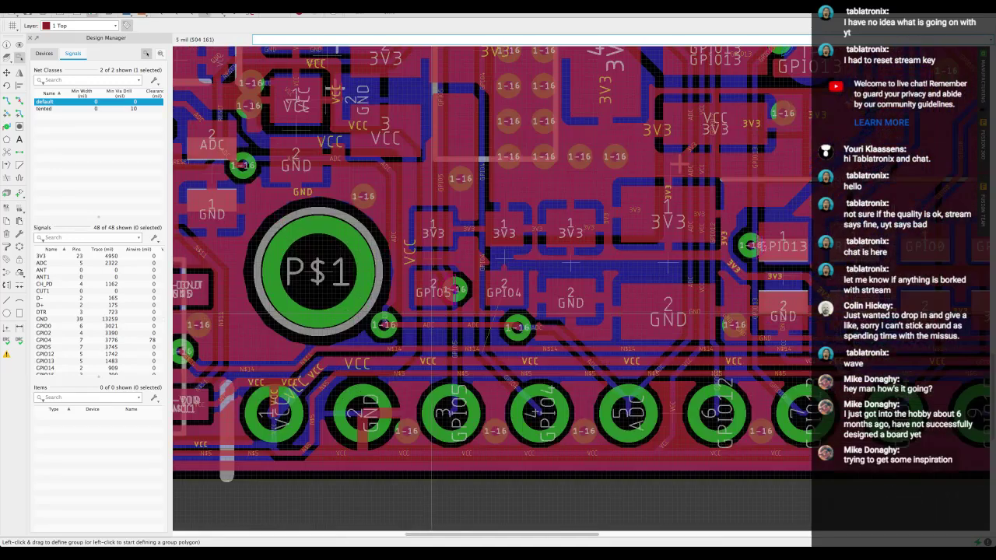
pyautogui.write('move')
pyautogui.press('Return')
pyautogui.click(440, 326)
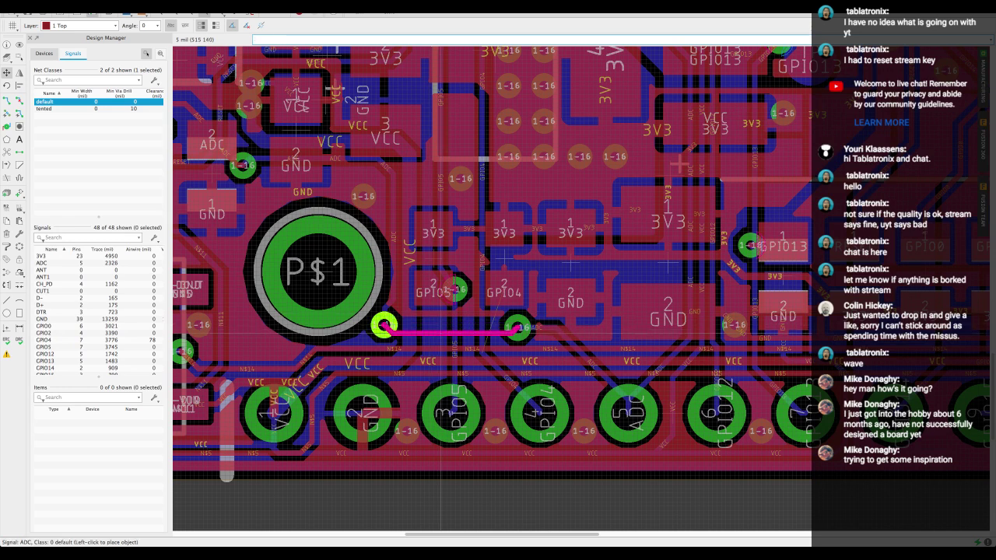
pyautogui.click(440, 336)
pyautogui.click(440, 336)
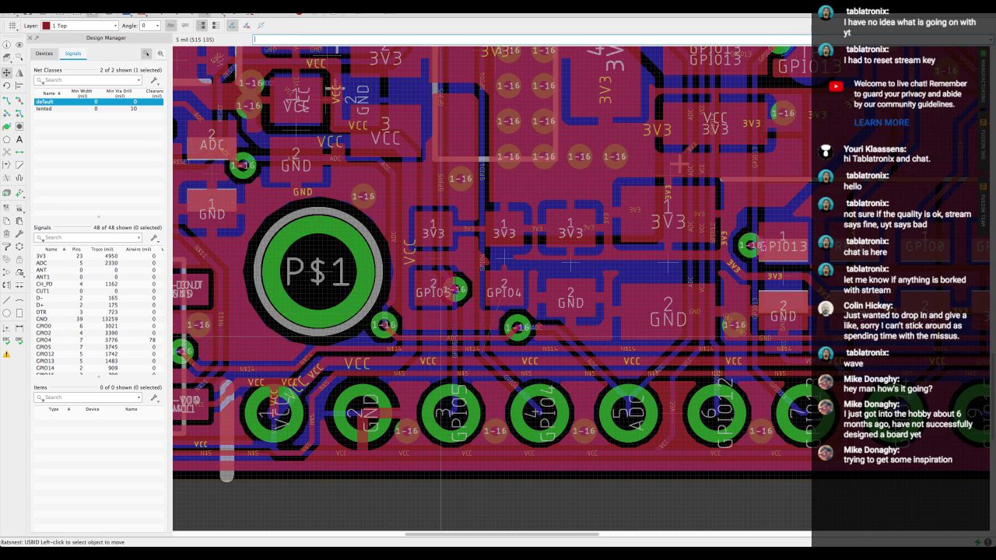
pyautogui.click(453, 340)
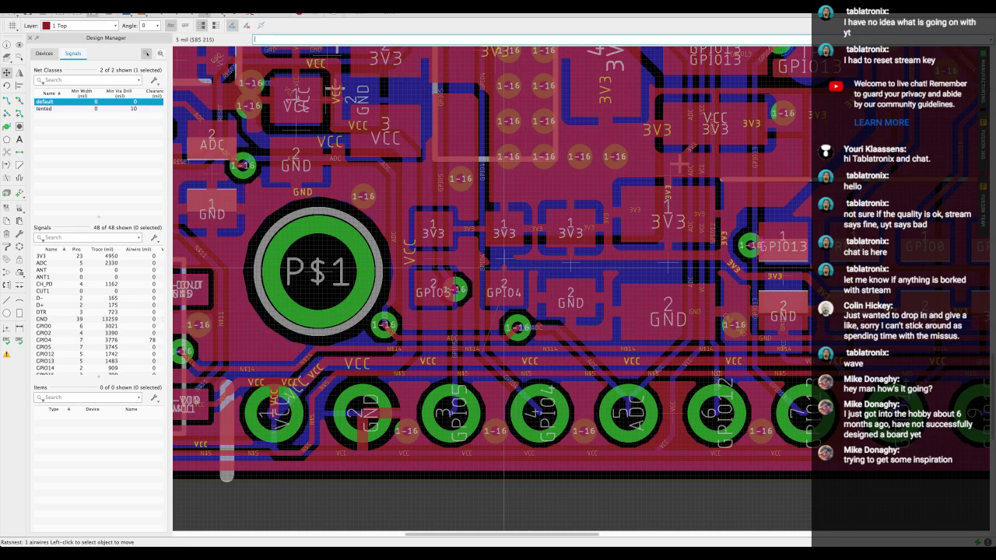
# Step: Move the ADC via below the GPIO4 pad into the gap between the 3V3 and GPIO5 pads, at about (545, 230) mil
pyautogui.scroll(-4, 502, 261)
pyautogui.scroll(5, 518, 269)
pyautogui.scroll(-1, 283, 163)
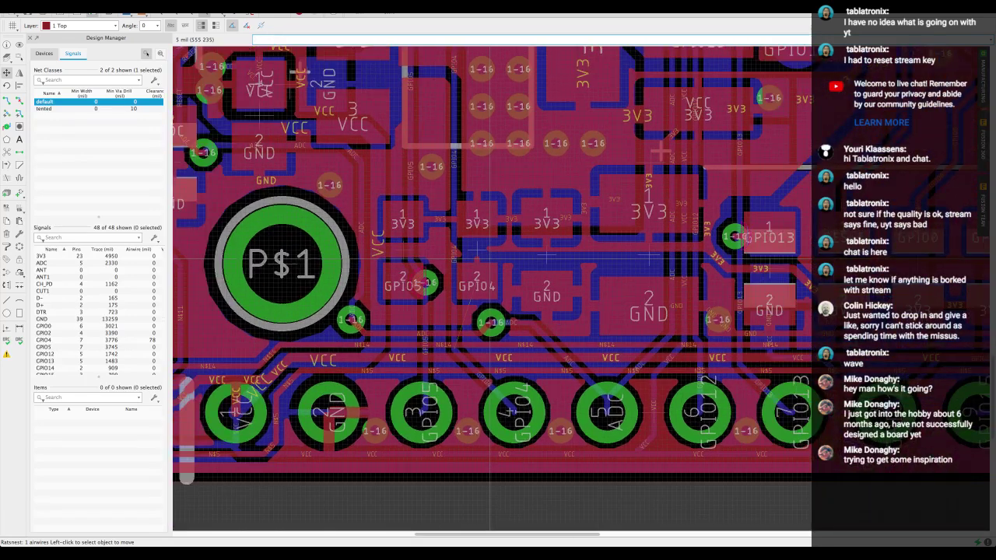
pyautogui.moveTo(490, 258); pyautogui.dragTo(505, 234, button='middle')
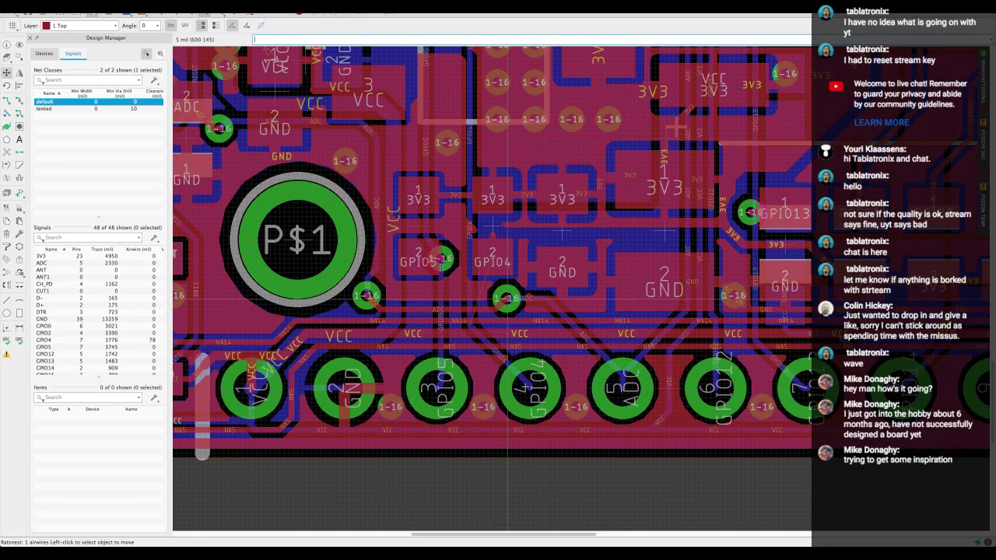
pyautogui.moveTo(508, 299); pyautogui.dragTo(451, 308, button='middle')
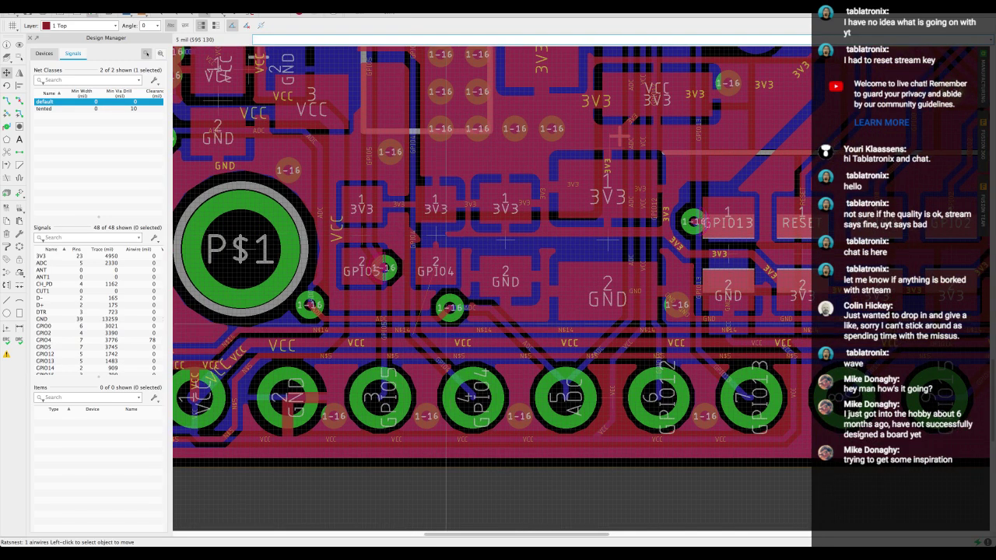
pyautogui.click(451, 308)
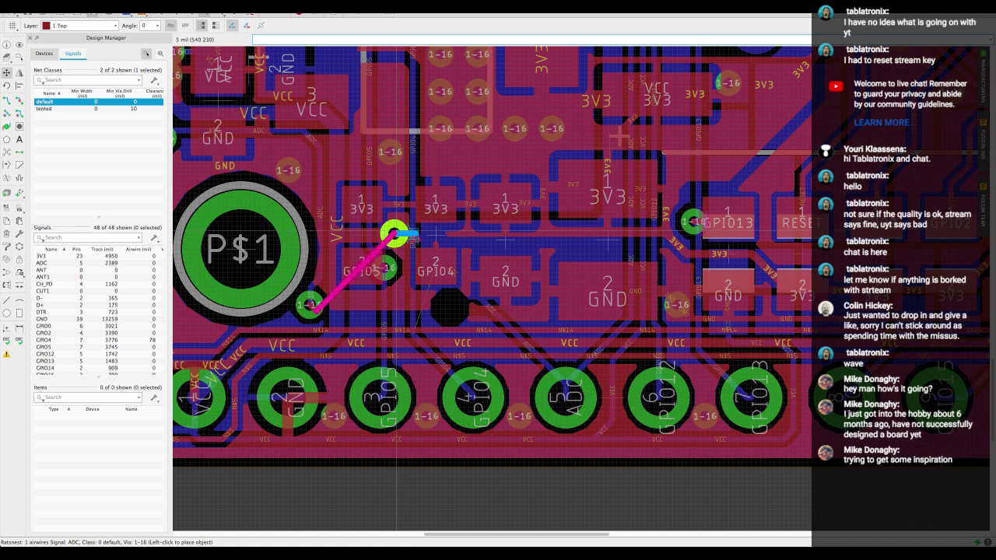
pyautogui.click(399, 233)
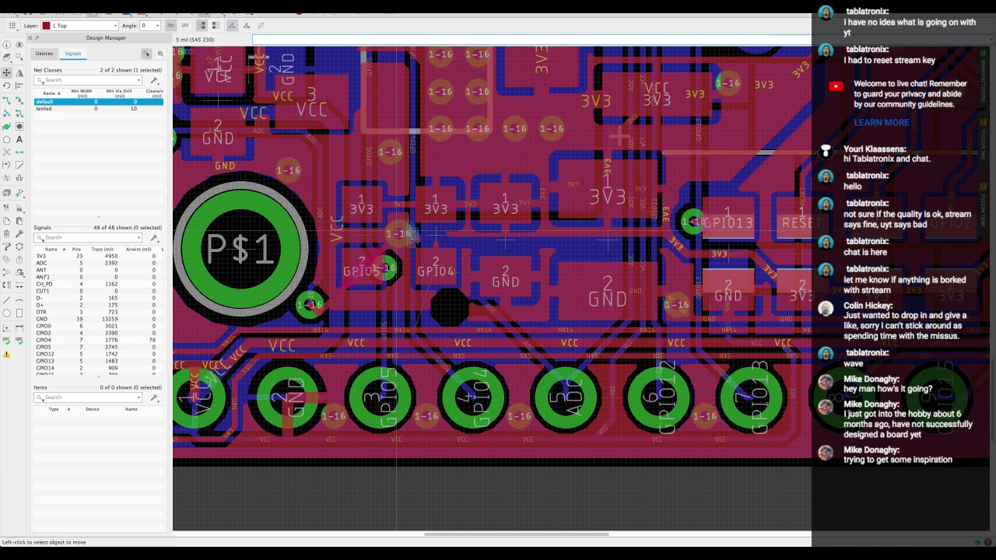
# Step: Examine the ADC trace between the moved via and header pad 5
pyautogui.press('Escape')
pyautogui.press('Escape')
pyautogui.click(547, 361)
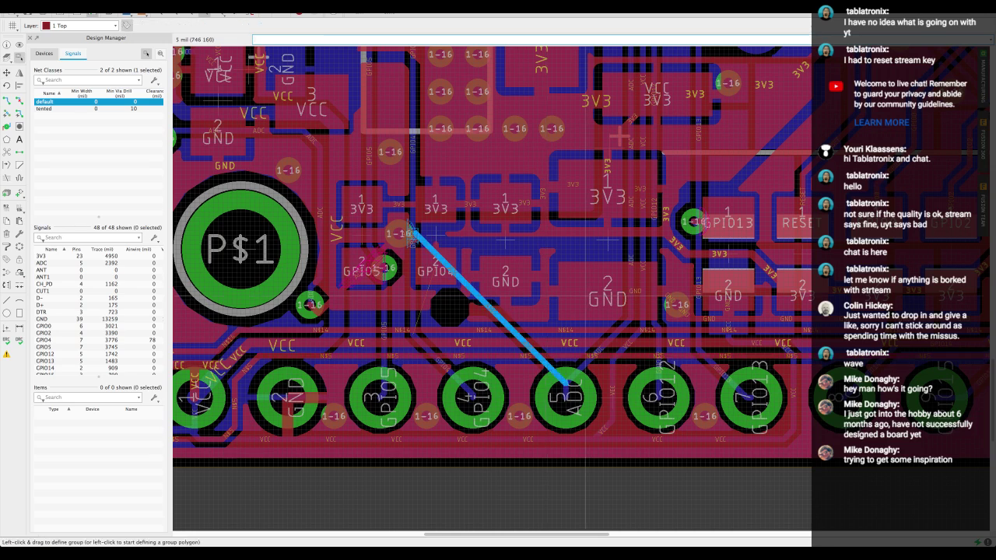
pyautogui.press('Delete')
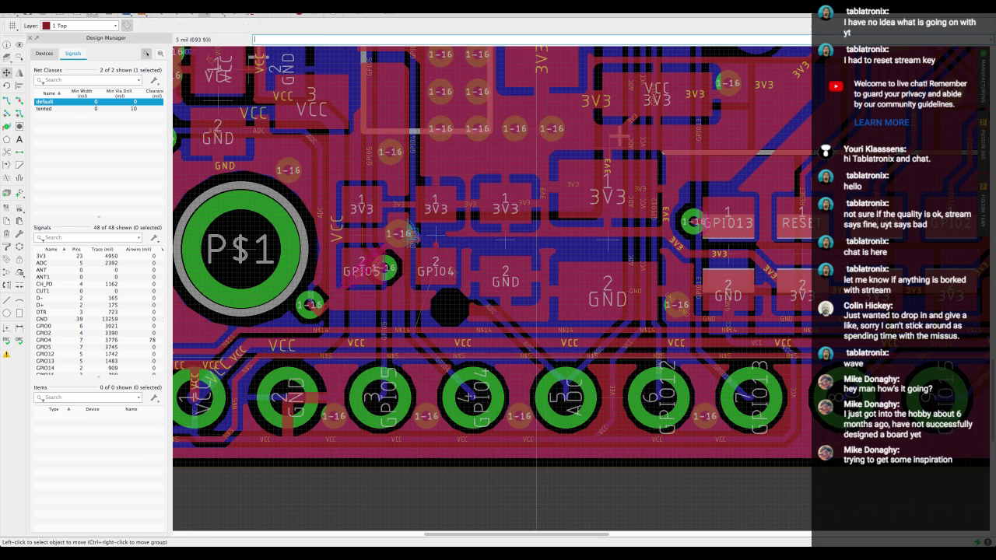
pyautogui.click(537, 357)
pyautogui.press('Escape')
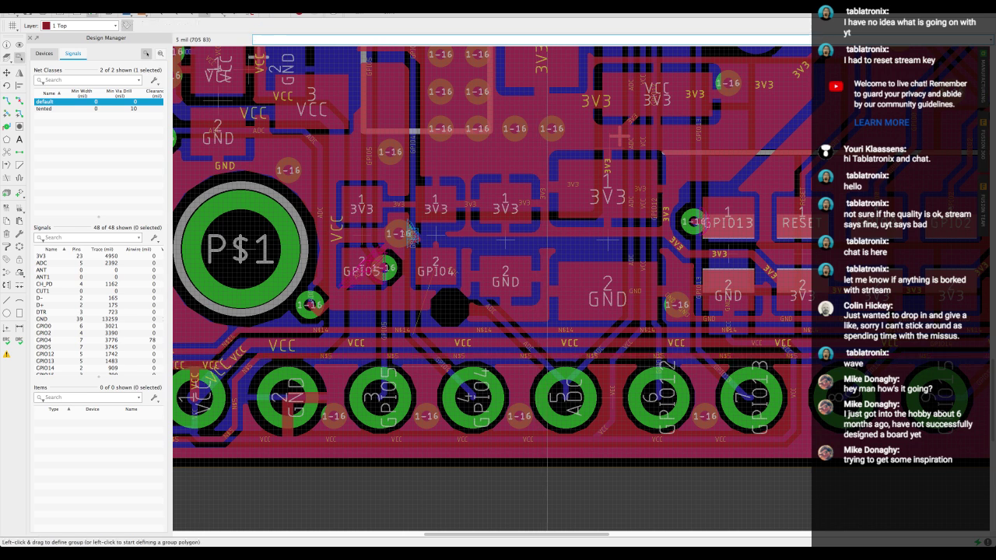
pyautogui.hotkey('ctrl', 'z')
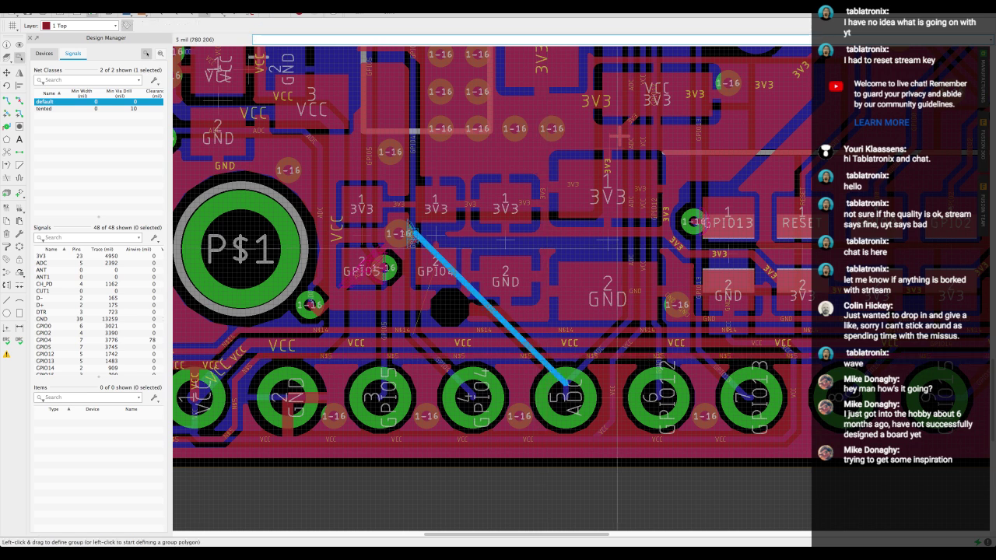
pyautogui.click(616, 249)
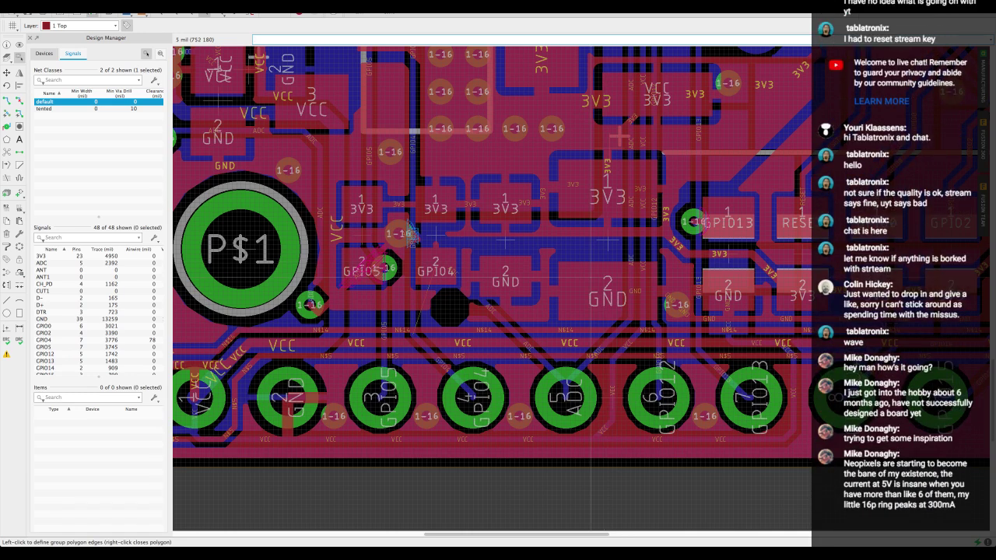
pyautogui.click(411, 232)
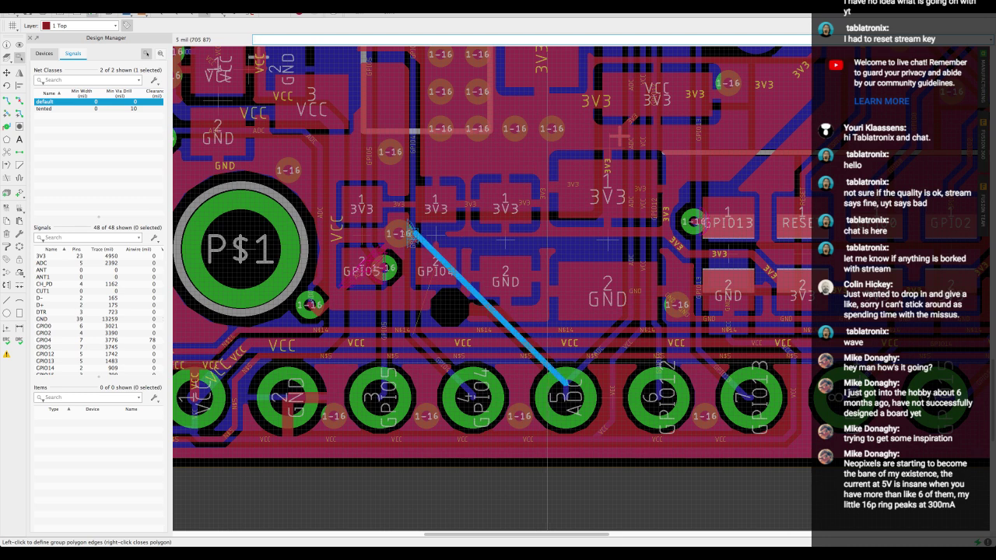
# Step: Undo the ADC via's move into the gap between the 3V3 and GPIO5 pads, and recalculate the ratsnest
pyautogui.hotkey('alt', 'r')
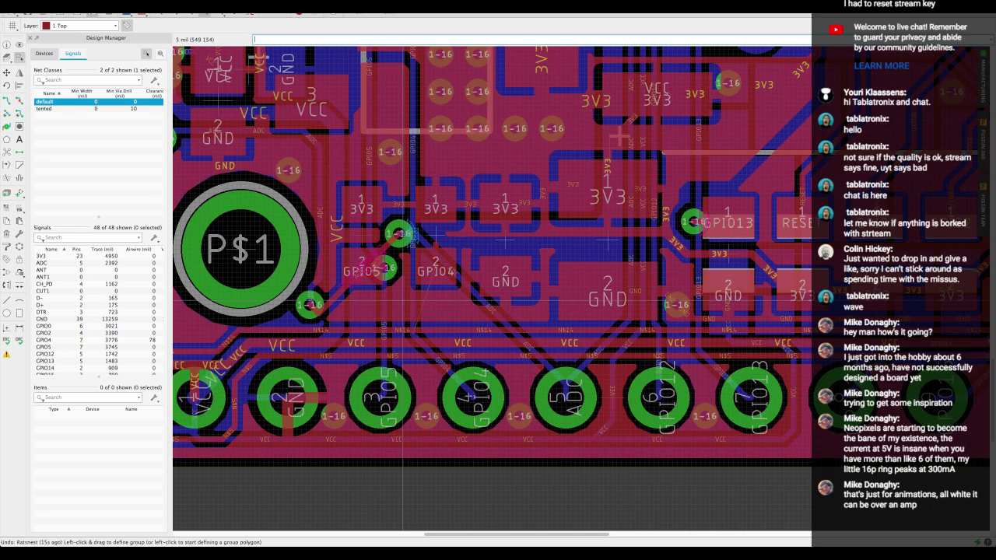
pyautogui.hotkey('ctrl', 'z')
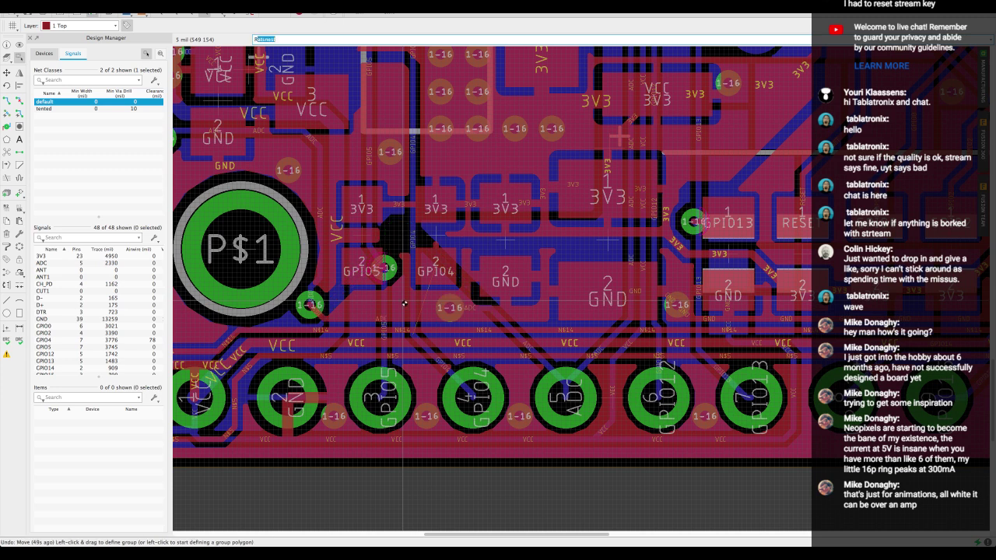
pyautogui.hotkey('ctrl', 'r')
# Step: Rotate resistor R11 by 180° in place so its GPIO5 pad faces away from the header row
pyautogui.moveTo(403, 302); pyautogui.dragTo(492, 302, button='middle')
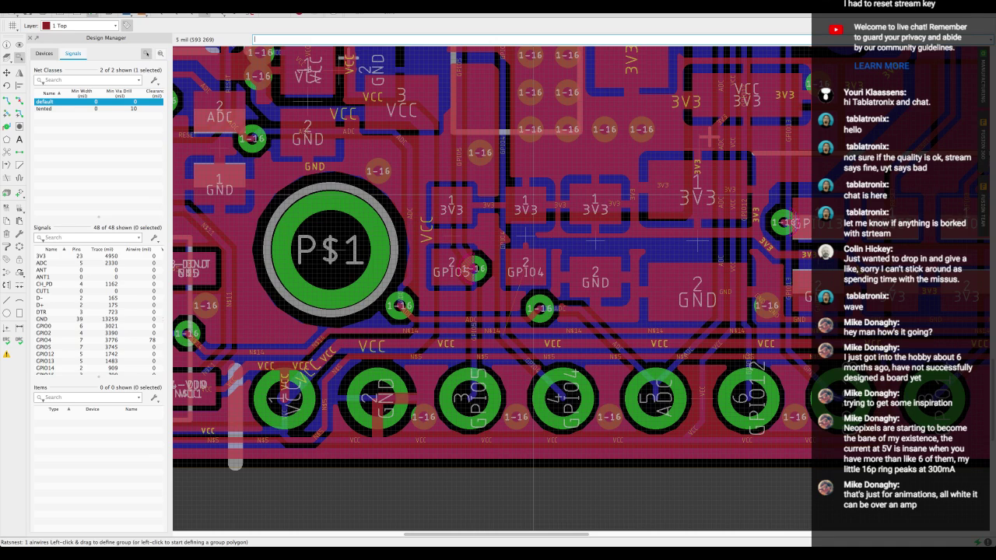
pyautogui.moveTo(533, 233); pyautogui.dragTo(490, 237, button='middle')
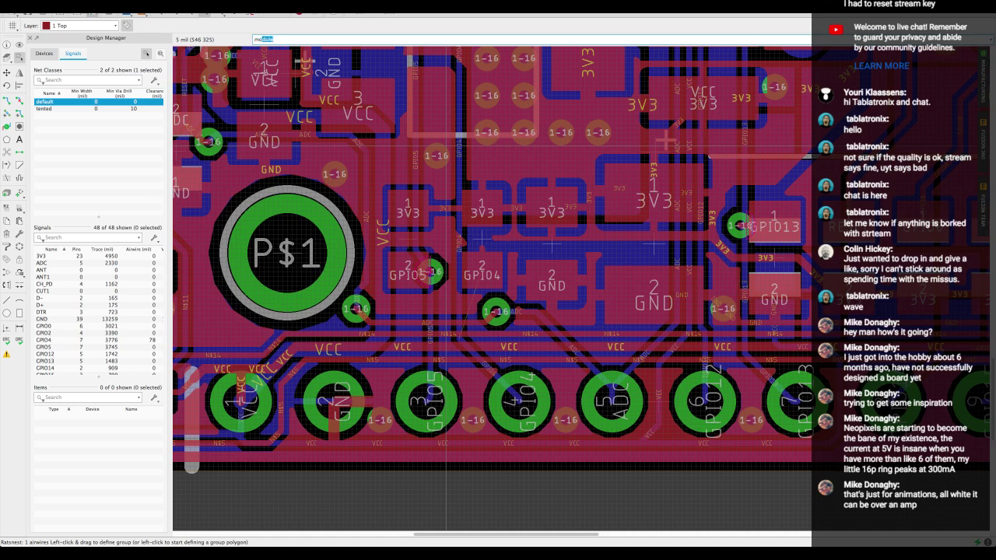
pyautogui.press('Return')
pyautogui.click(409, 240)
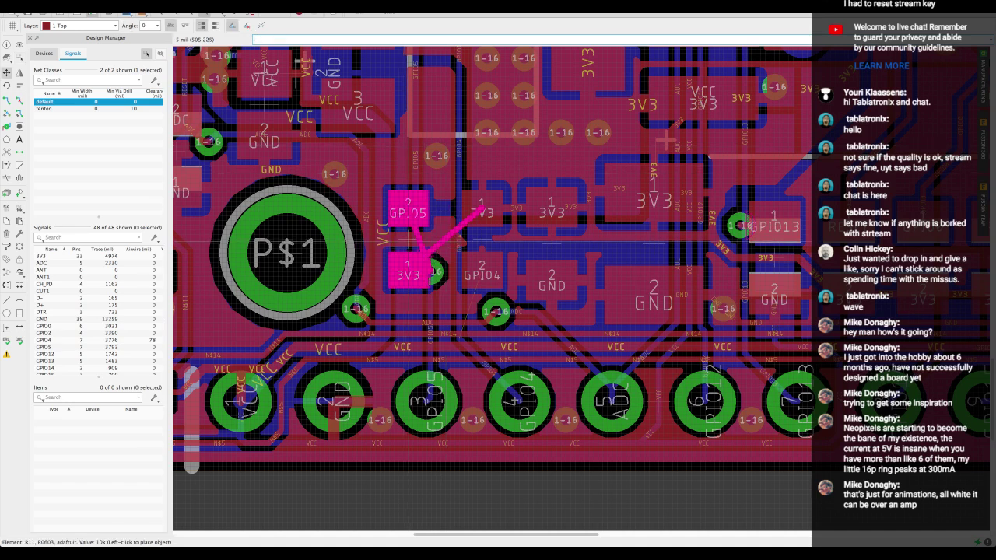
pyautogui.click(409, 239)
pyautogui.click(483, 238)
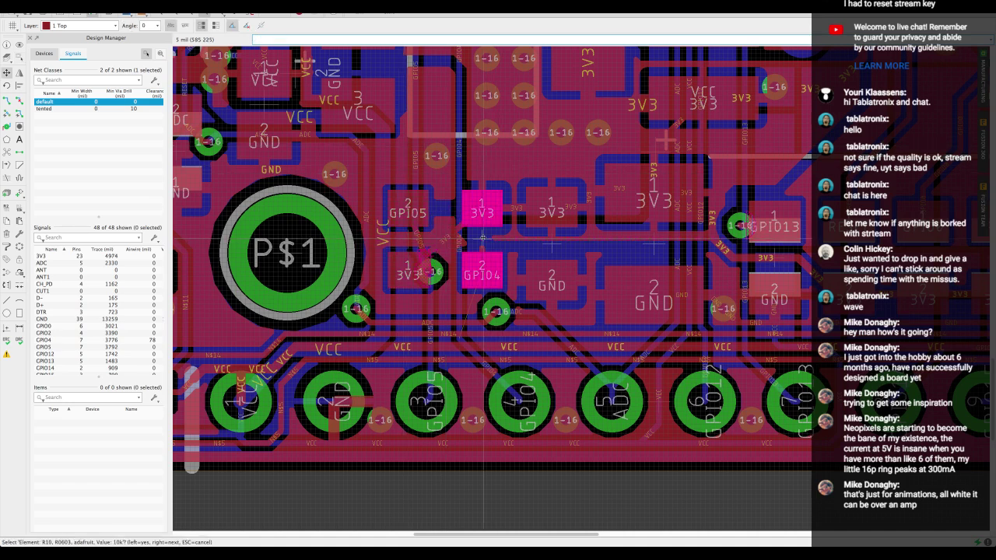
pyautogui.click(483, 238)
pyautogui.click(483, 237)
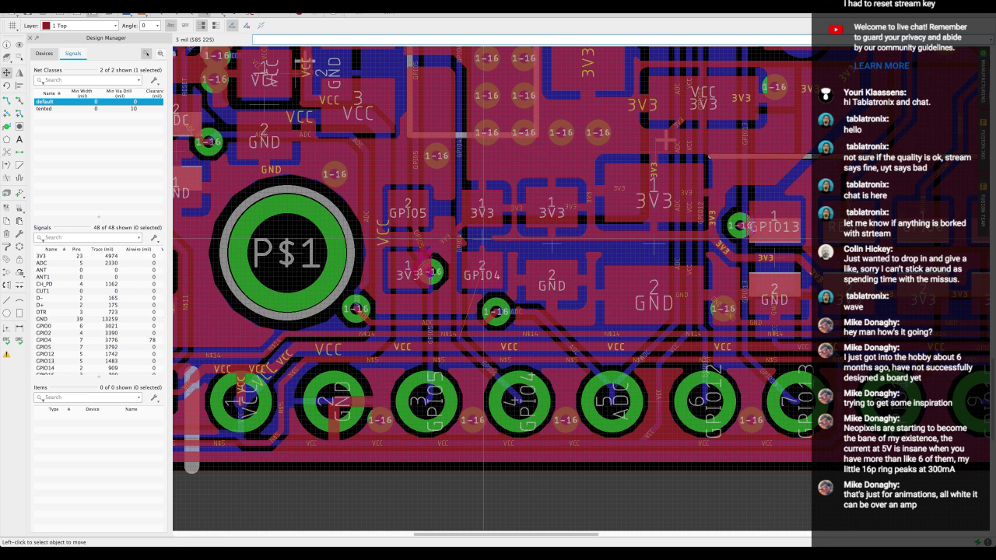
pyautogui.click(482, 237)
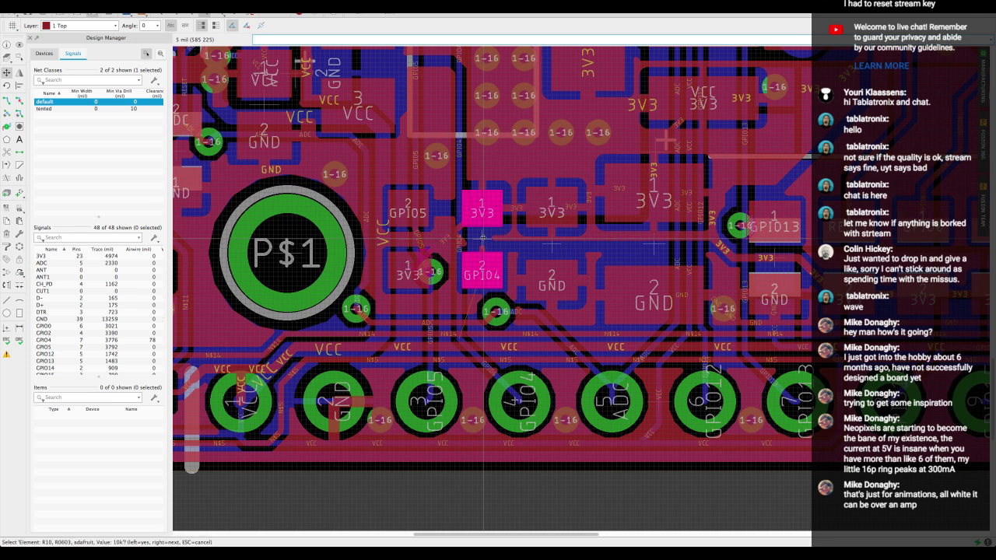
pyautogui.click(482, 237)
pyautogui.click(478, 238)
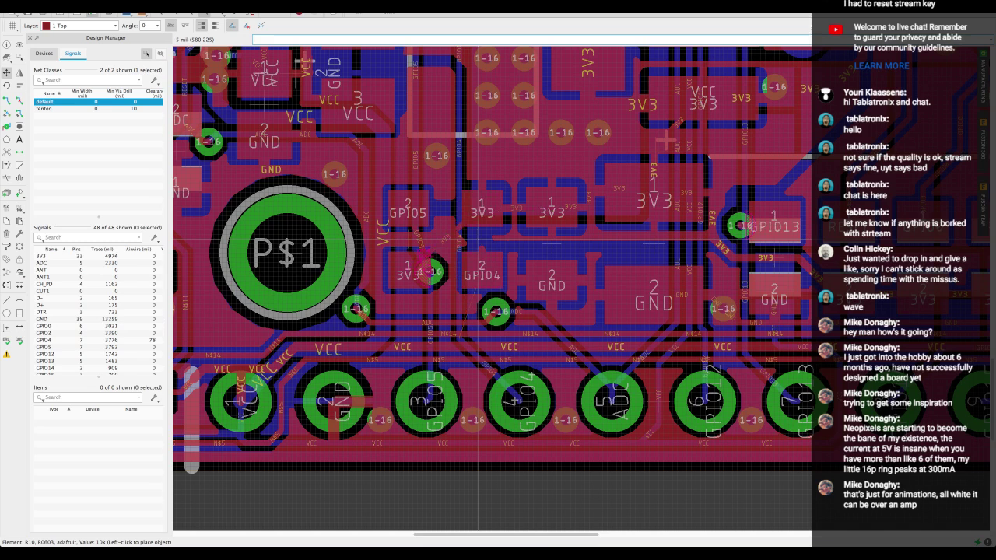
pyautogui.click(478, 238)
pyautogui.click(480, 239)
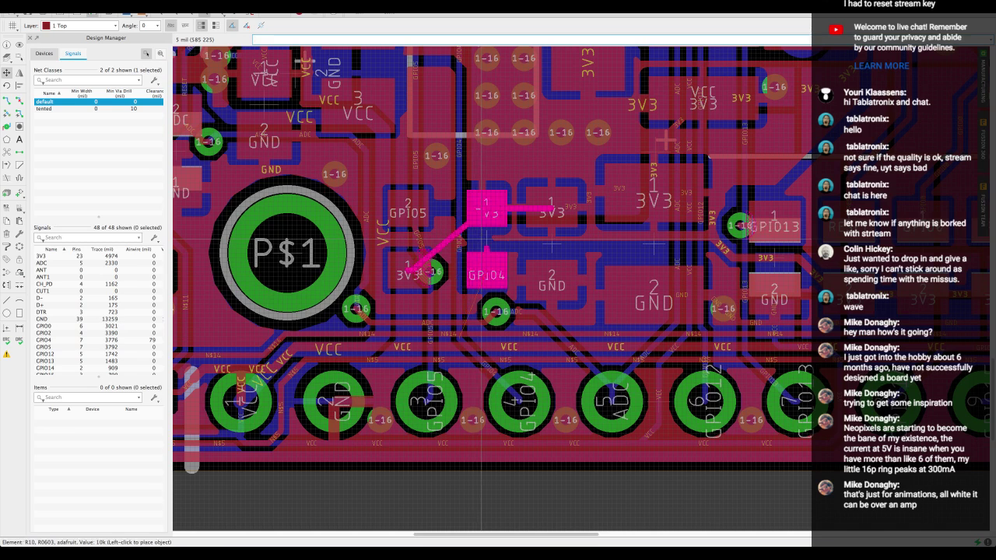
pyautogui.click(481, 240)
pyautogui.click(481, 239)
pyautogui.rightClick(481, 239)
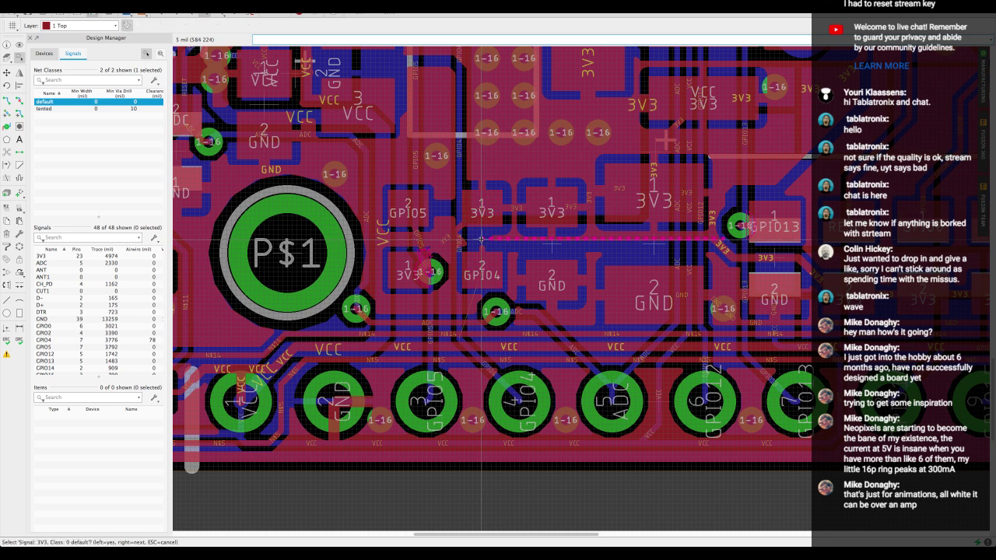
pyautogui.rightClick(481, 240)
pyautogui.rightClick(481, 239)
pyautogui.click(481, 240)
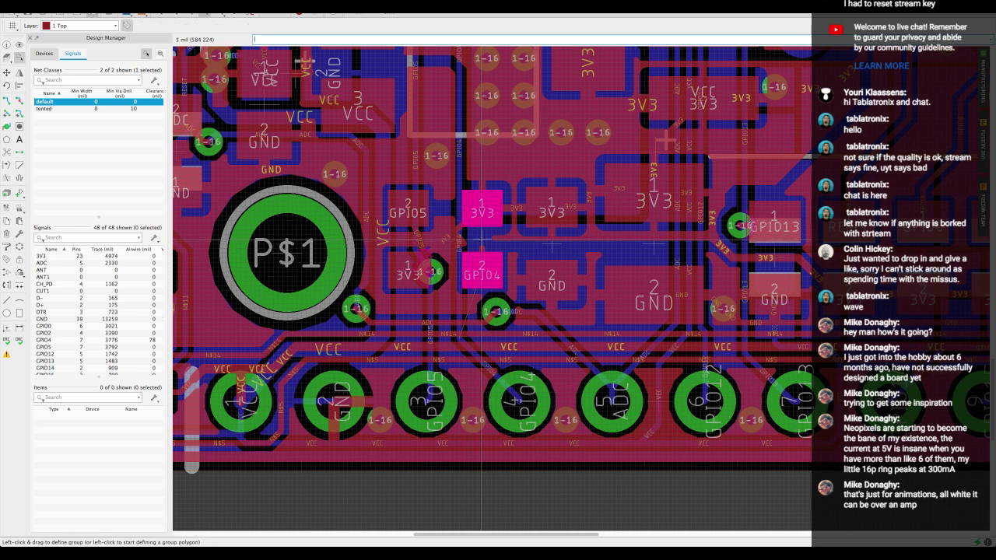
pyautogui.rightClick(481, 239)
pyautogui.press('Escape')
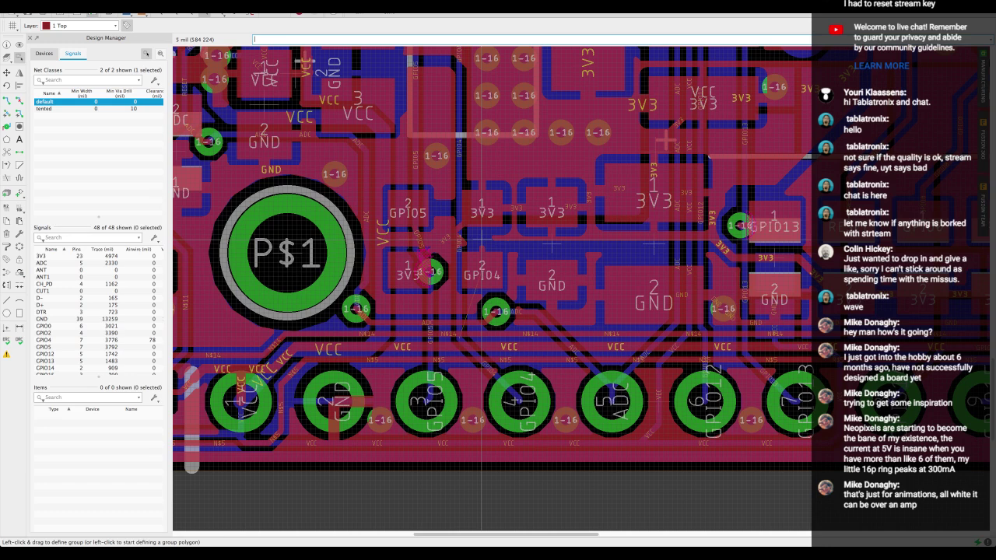
# Step: Try to rotate resistor R10 by 180° while moving it, and undo the placement
pyautogui.press('F7')
pyautogui.click(481, 240)
pyautogui.scroll(3, 481, 240)
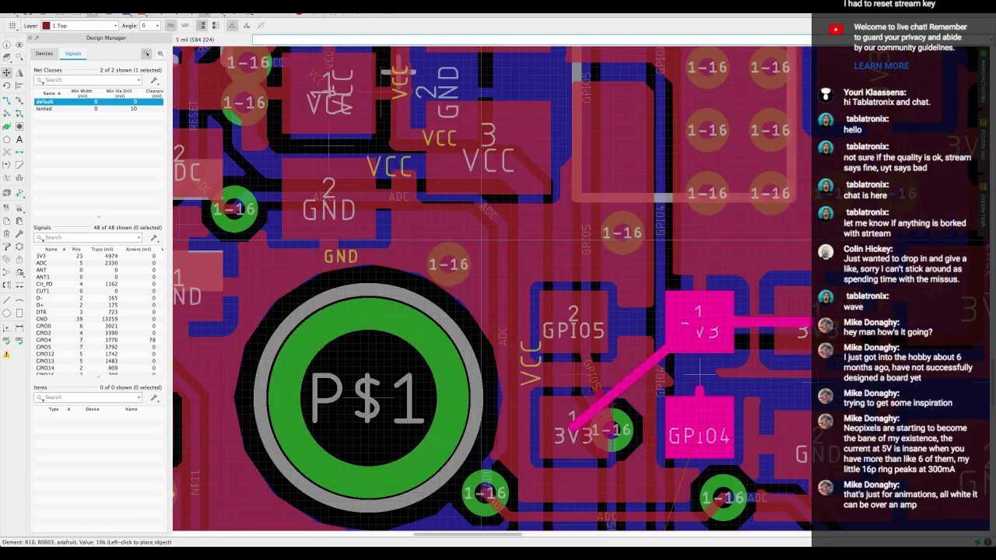
pyautogui.rightClick(481, 240)
pyautogui.moveTo(478, 239); pyautogui.dragTo(364, 168, button='middle')
pyautogui.rightClick(478, 235)
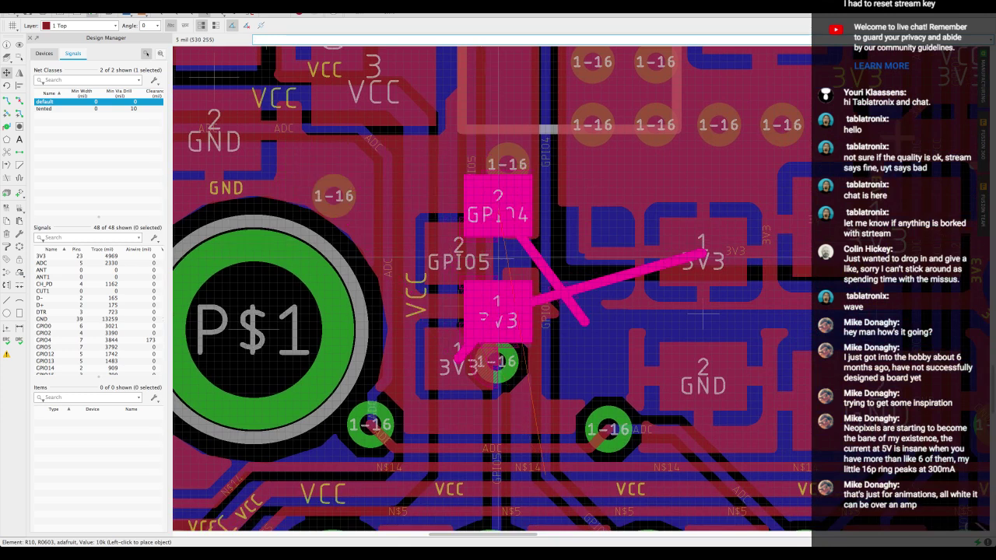
pyautogui.click(583, 308)
pyautogui.moveTo(583, 308); pyautogui.dragTo(509, 239, button='middle')
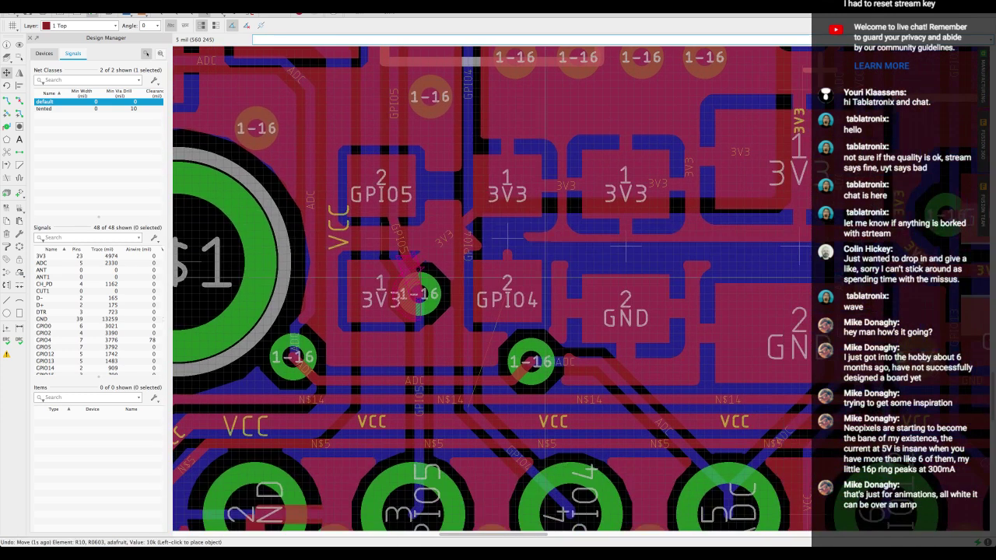
# Step: Rotate resistor R10 by 180° in place at (585, 225) mil so its 3V3 pad faces the header row
pyautogui.click(508, 237)
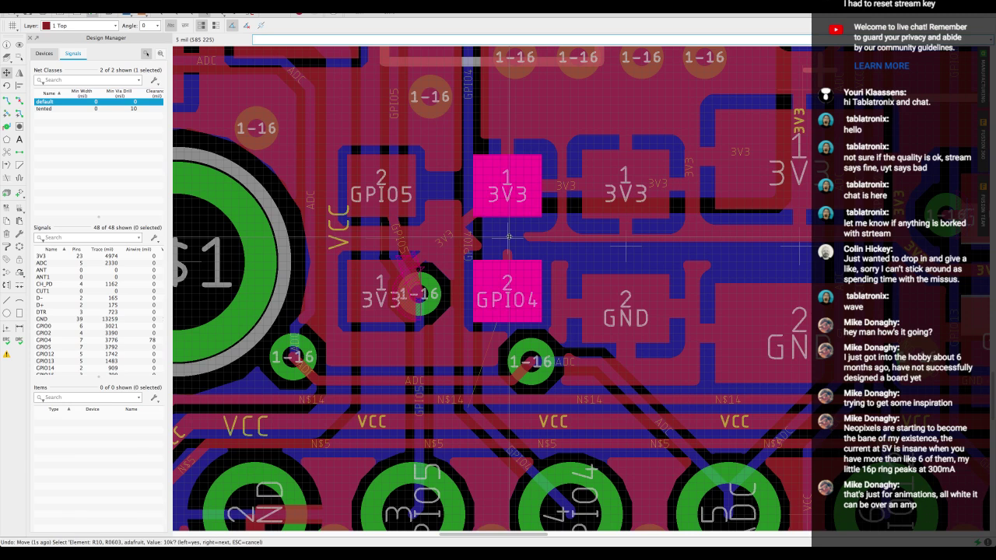
pyautogui.click(509, 237)
pyautogui.rightClick(508, 237)
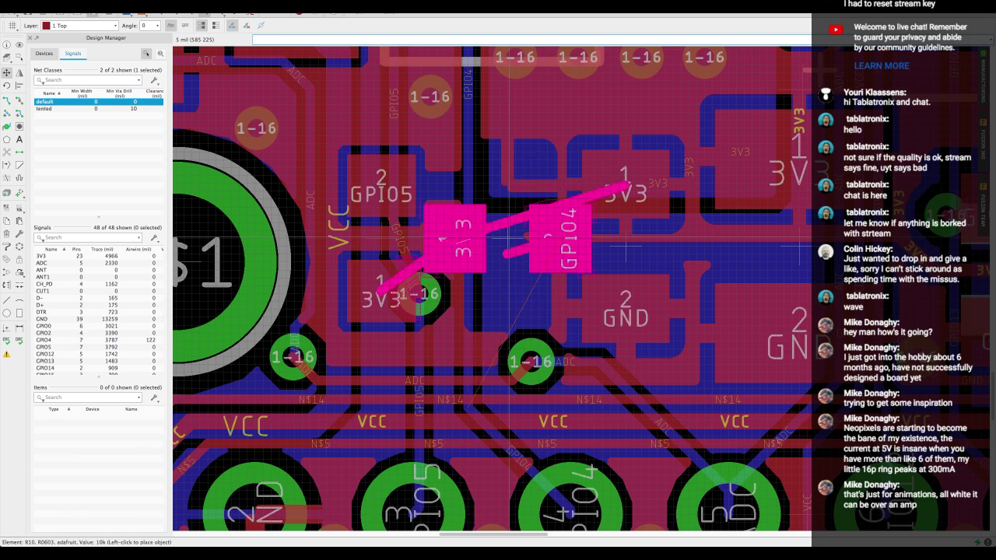
pyautogui.rightClick(508, 237)
pyautogui.click(508, 238)
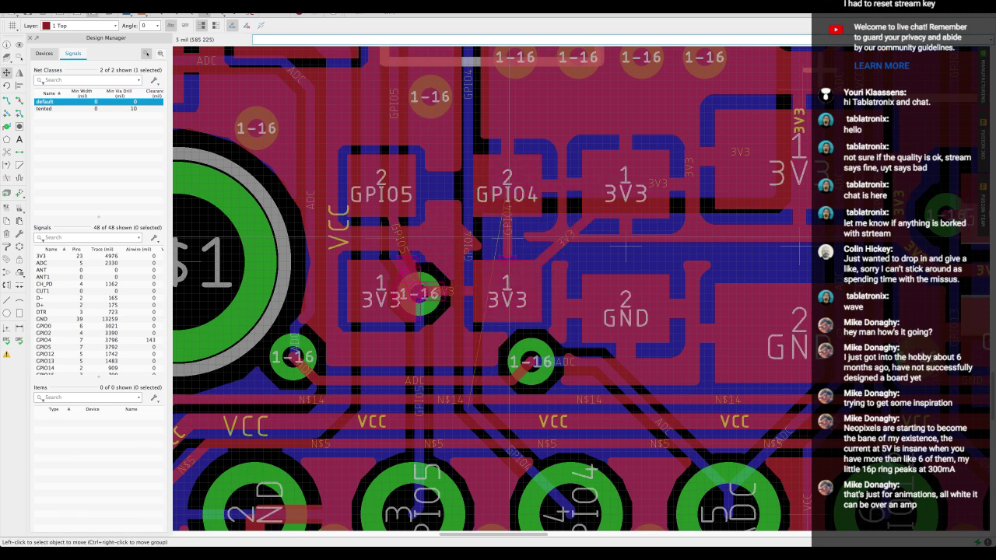
pyautogui.moveTo(626, 248); pyautogui.dragTo(644, 263, button='middle')
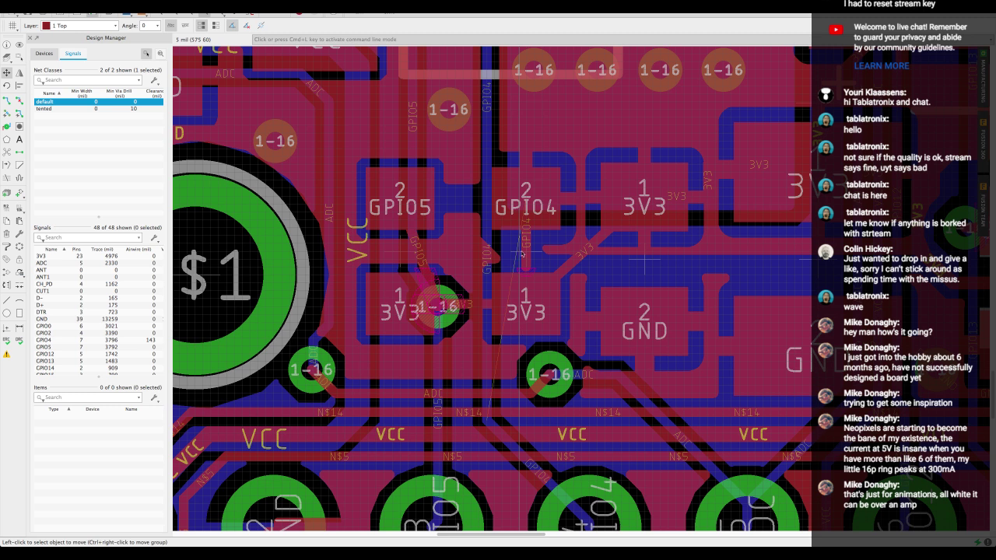
pyautogui.hscroll(3, 523, 254)
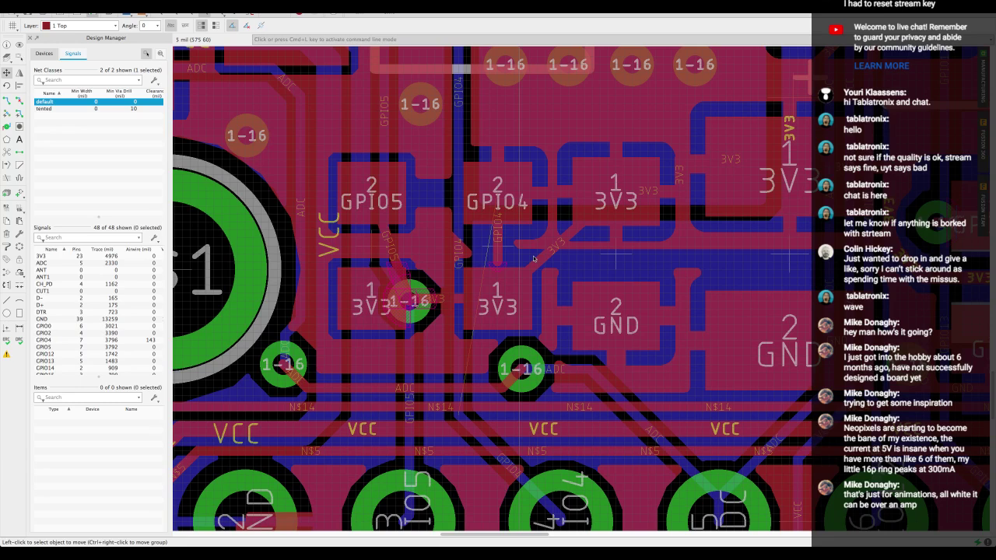
pyautogui.scroll(2, 522, 261)
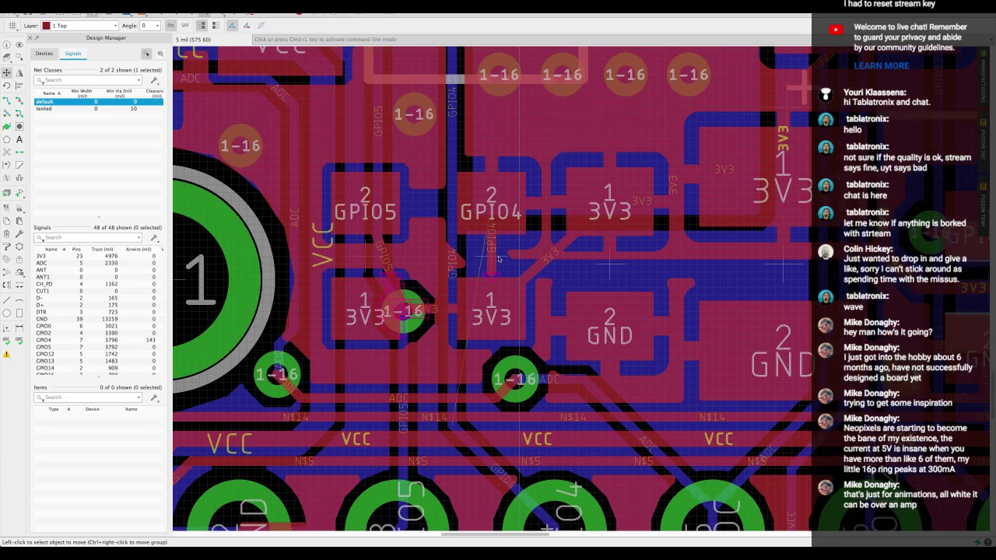
pyautogui.press('super+l')
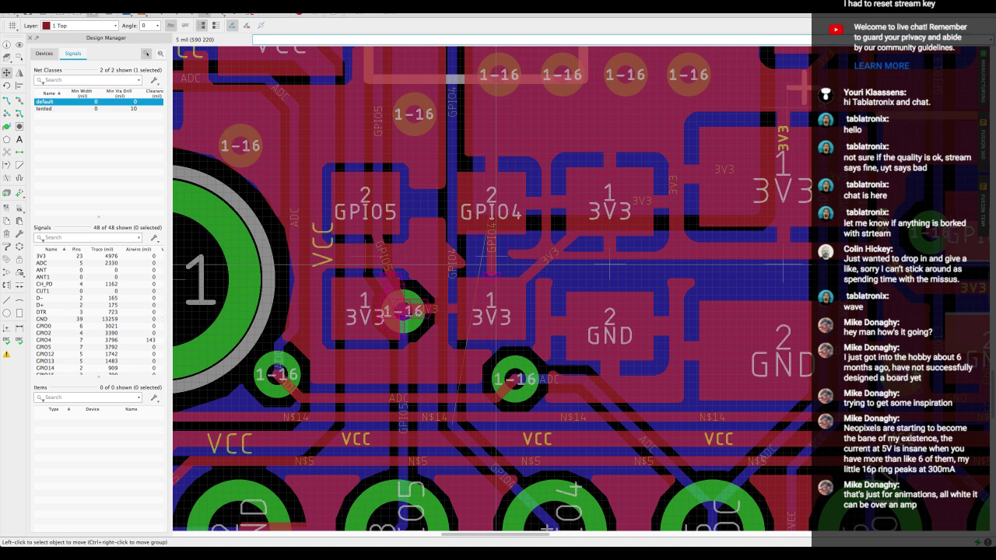
pyautogui.click(491, 267)
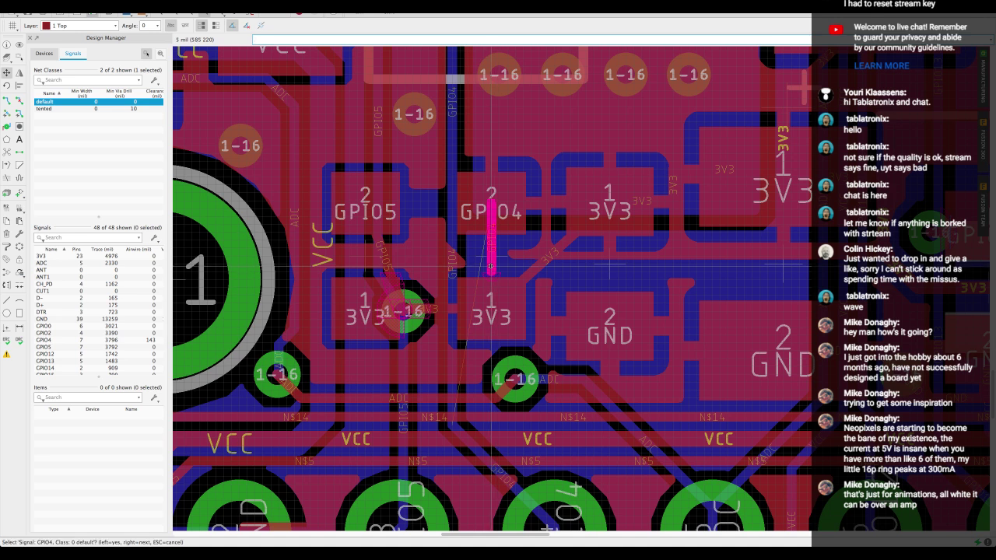
pyautogui.click(491, 267)
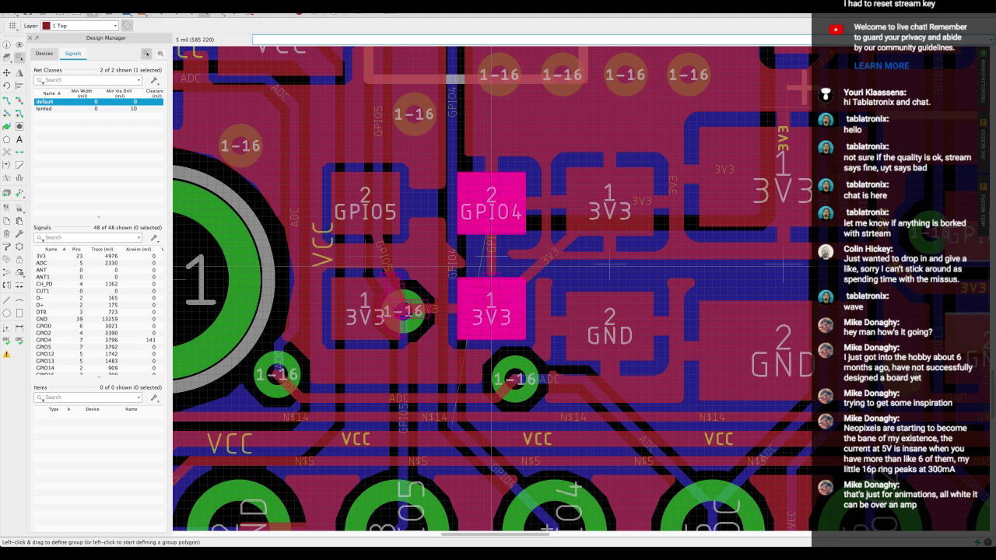
pyautogui.click(492, 267)
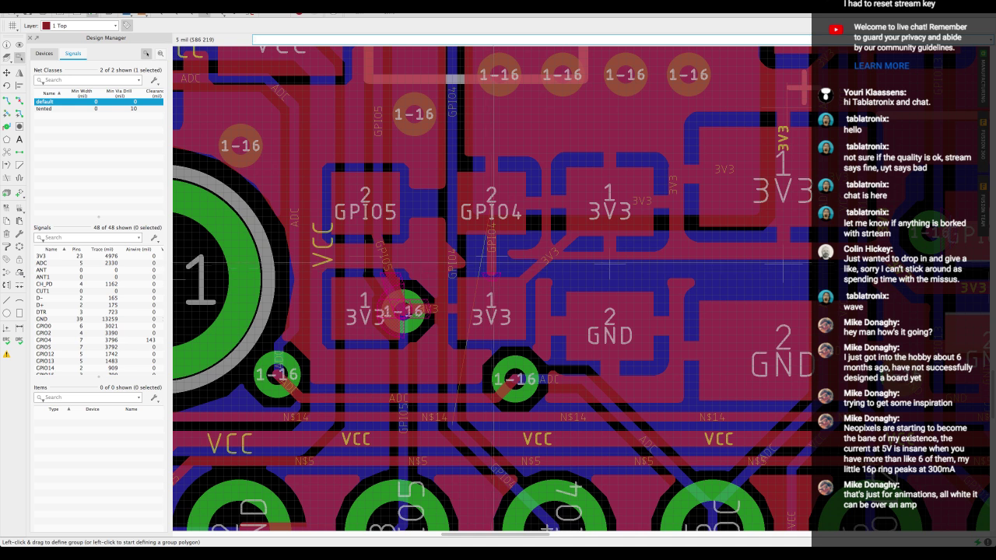
pyautogui.click(492, 261)
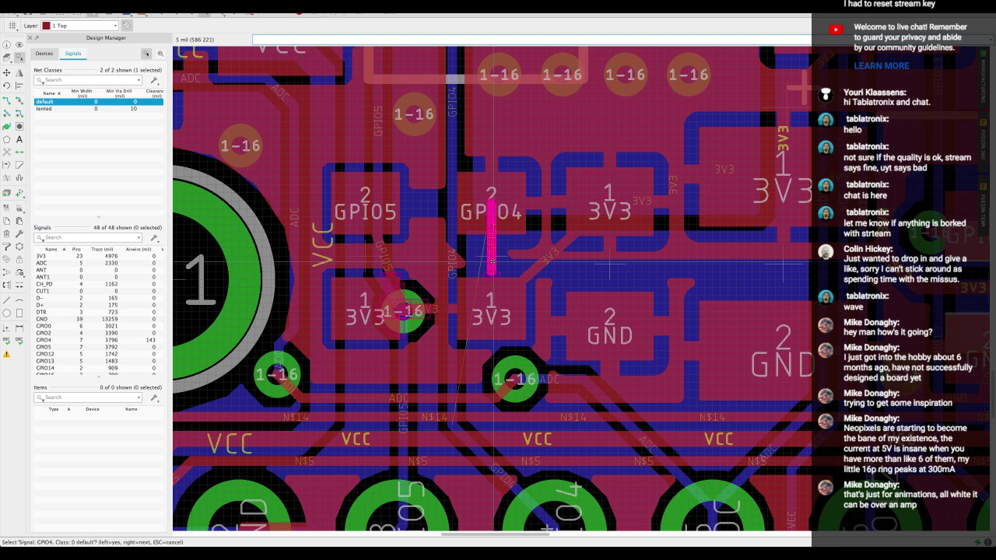
pyautogui.press('Escape')
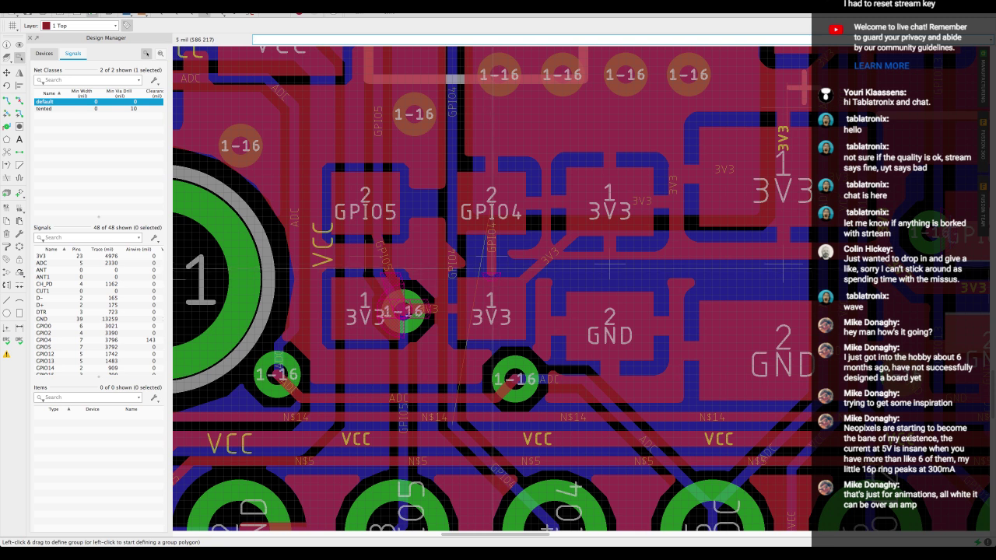
pyautogui.click(492, 269)
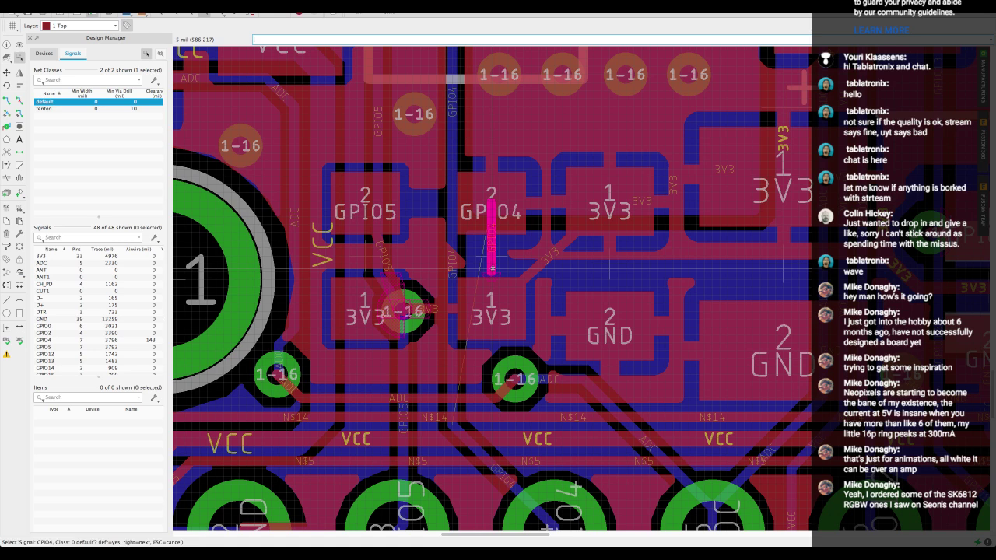
pyautogui.press('Escape')
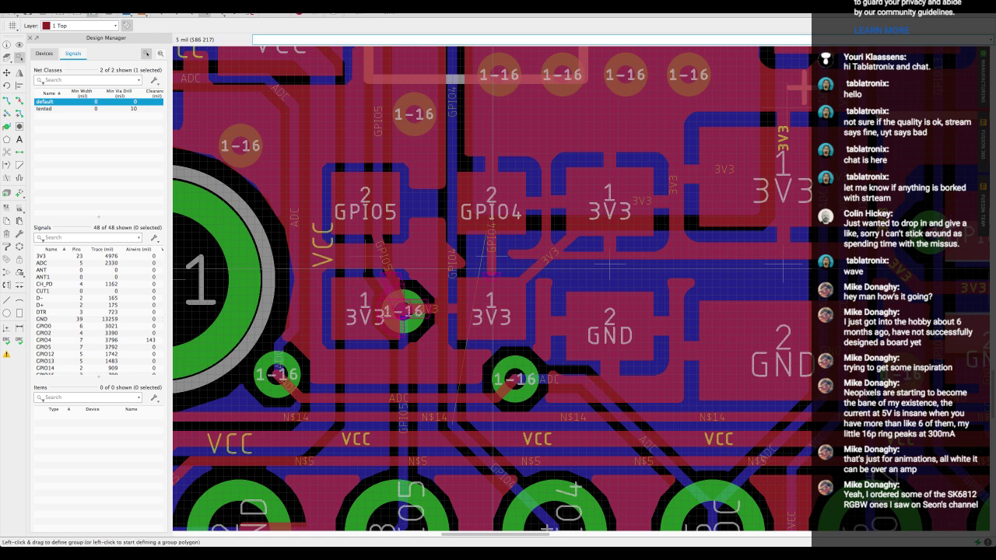
# Step: Examine the GPIO5, GPIO4 and 3V3 routing around R11 and R10, between the P$1 mounting hole and the header row
pyautogui.scroll(-1, 492, 319)
pyautogui.scroll(-2, 613, 252)
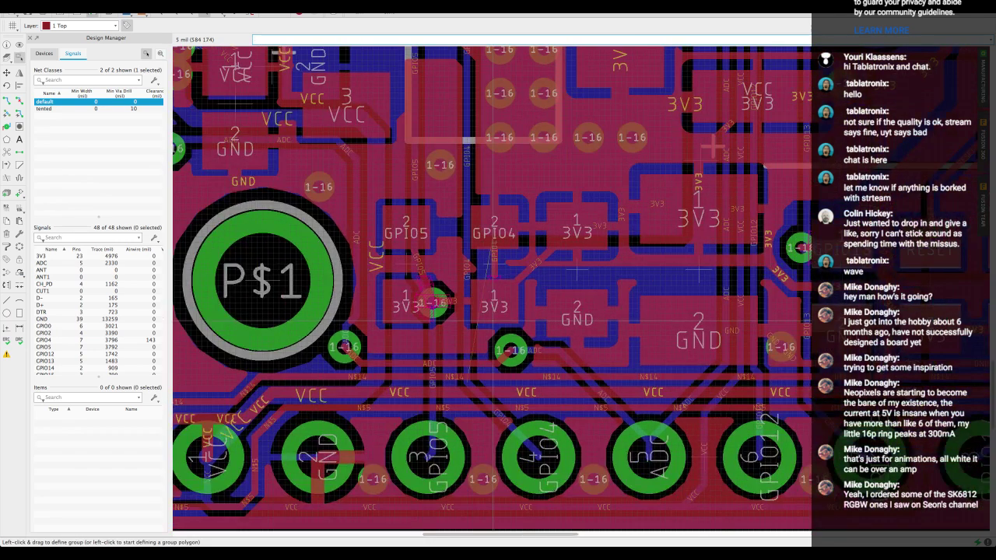
pyautogui.moveTo(488, 288); pyautogui.dragTo(492, 297, button='middle')
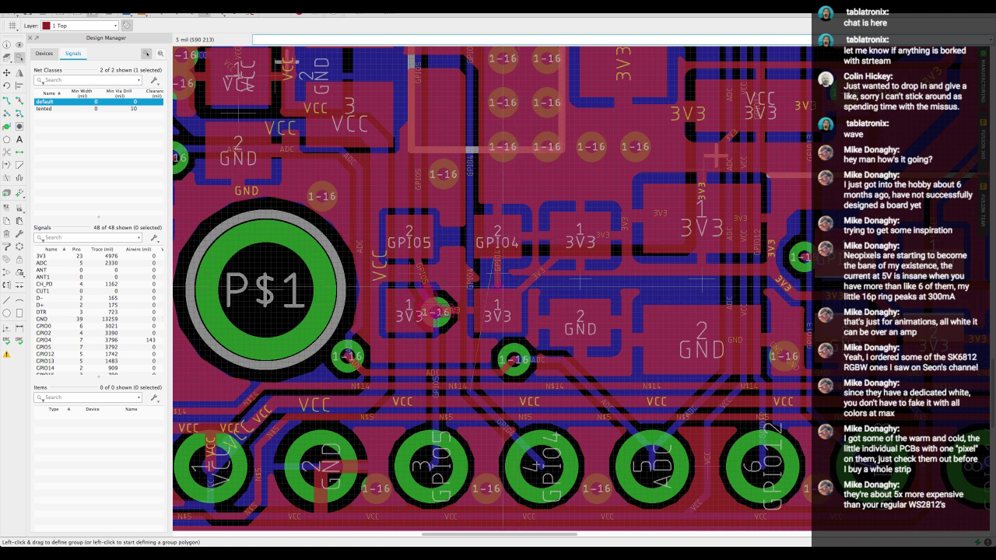
pyautogui.scroll(1, 503, 281)
pyautogui.scroll(2, 584, 279)
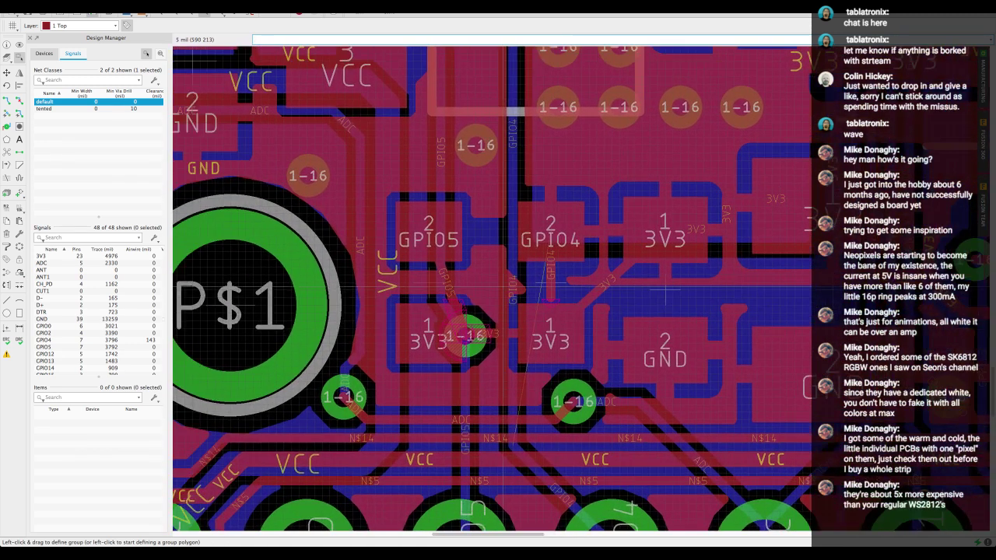
pyautogui.moveTo(666, 291); pyautogui.dragTo(648, 290, button='middle')
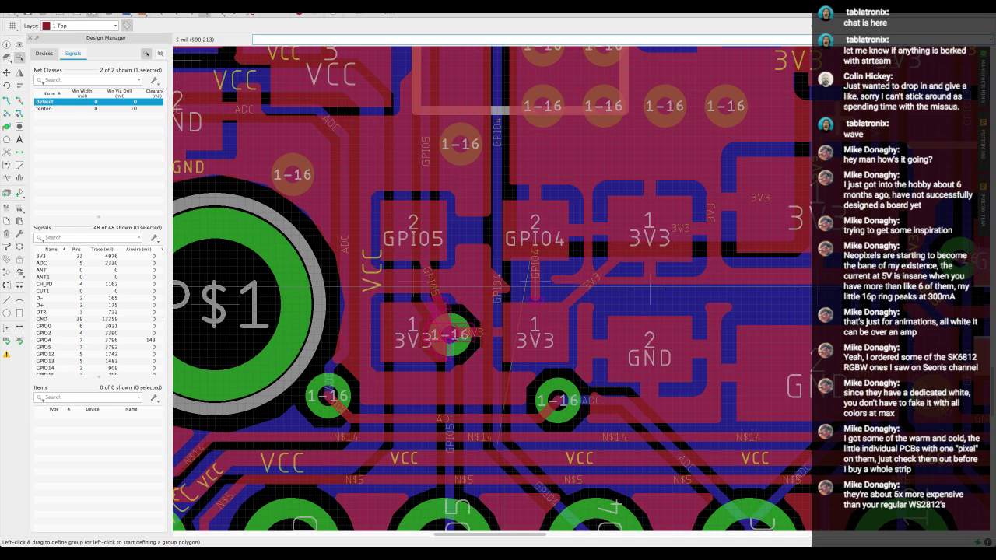
pyautogui.moveTo(648, 290); pyautogui.dragTo(644, 274, button='middle')
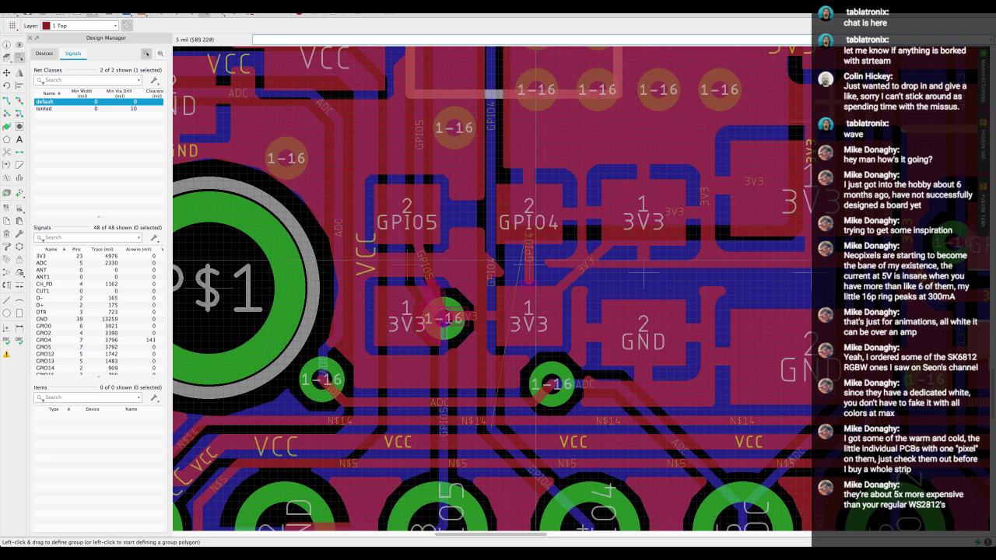
pyautogui.scroll(-4, 644, 274)
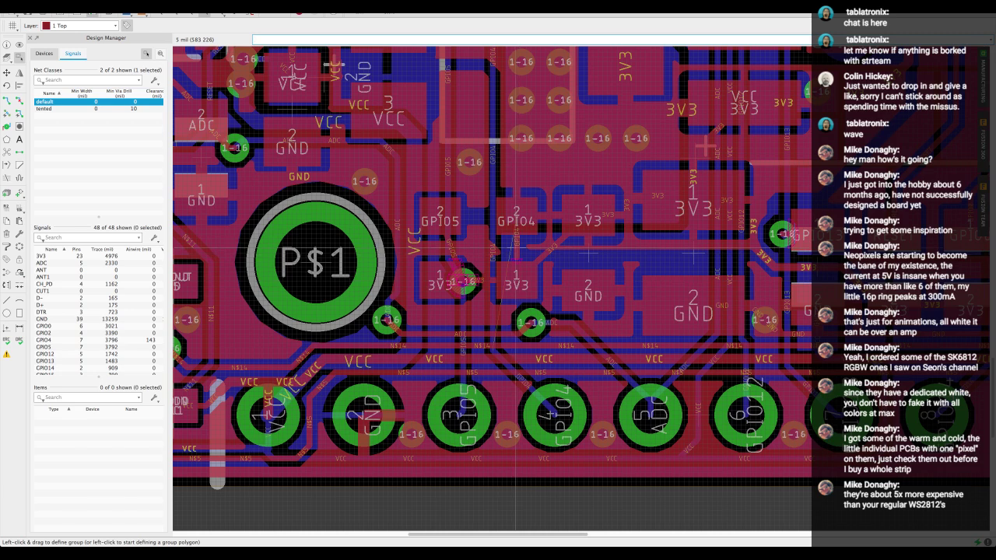
pyautogui.scroll(2, 511, 245)
pyautogui.scroll(-1, 646, 263)
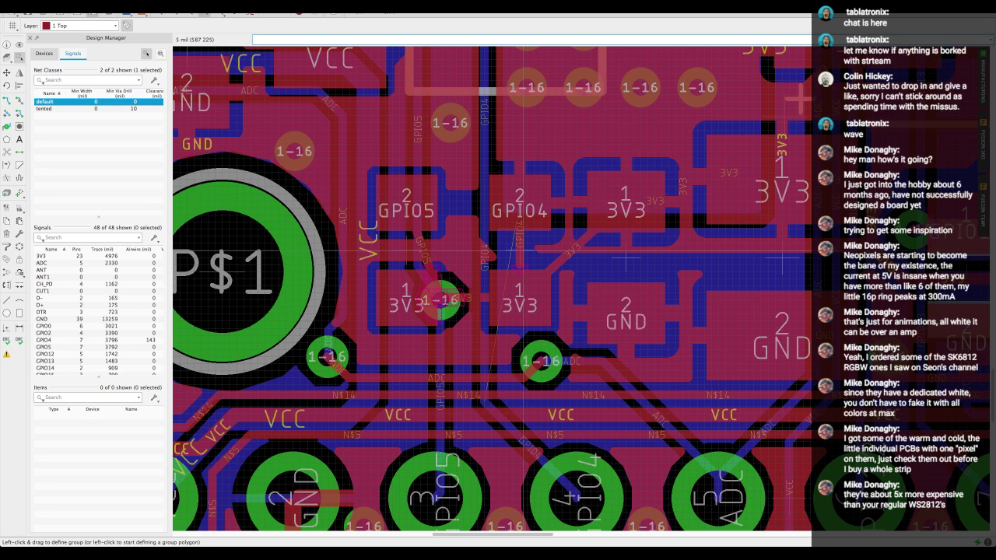
pyautogui.moveTo(522, 255); pyautogui.dragTo(514, 262, button='middle')
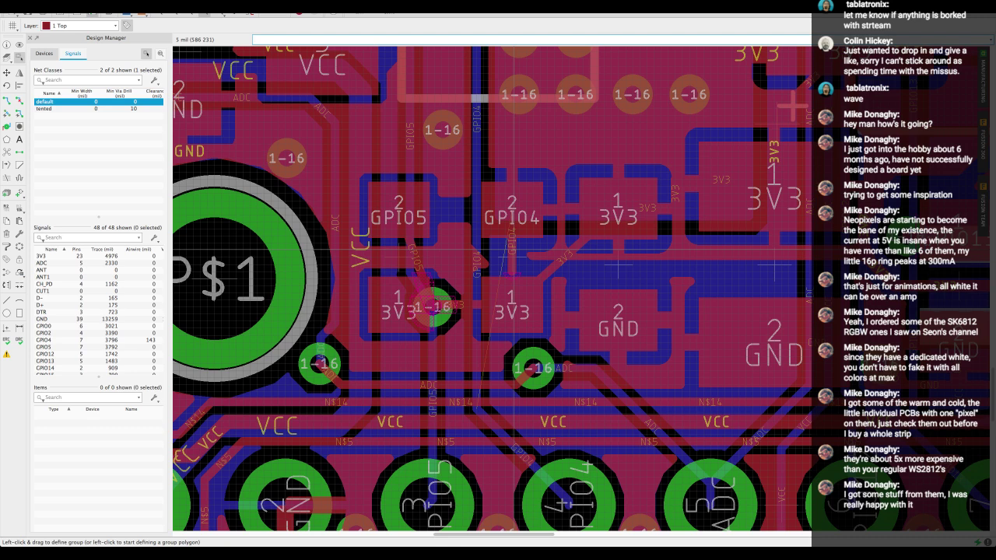
pyautogui.moveTo(618, 267); pyautogui.dragTo(627, 274, button='middle')
pyautogui.scroll(3, 514, 249)
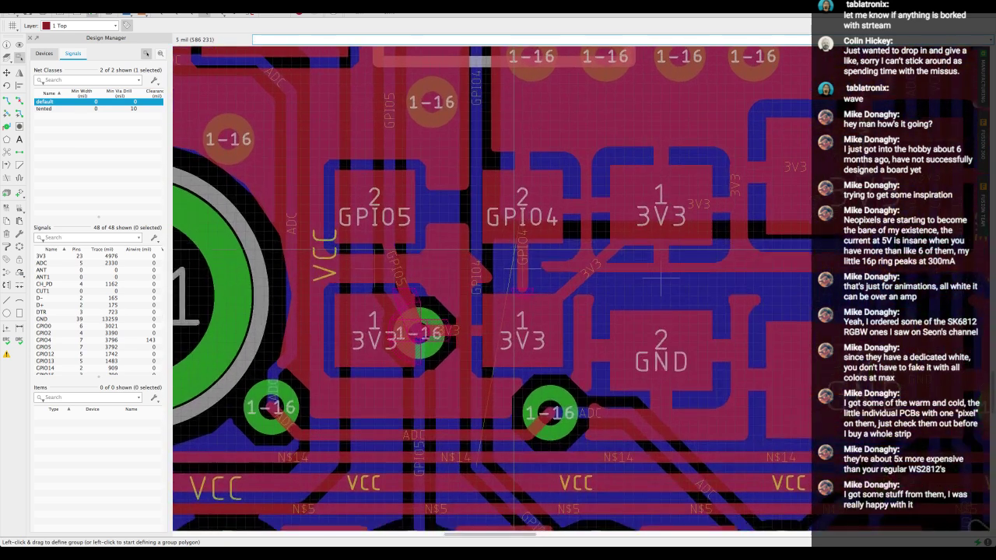
pyautogui.scroll(-2, 513, 251)
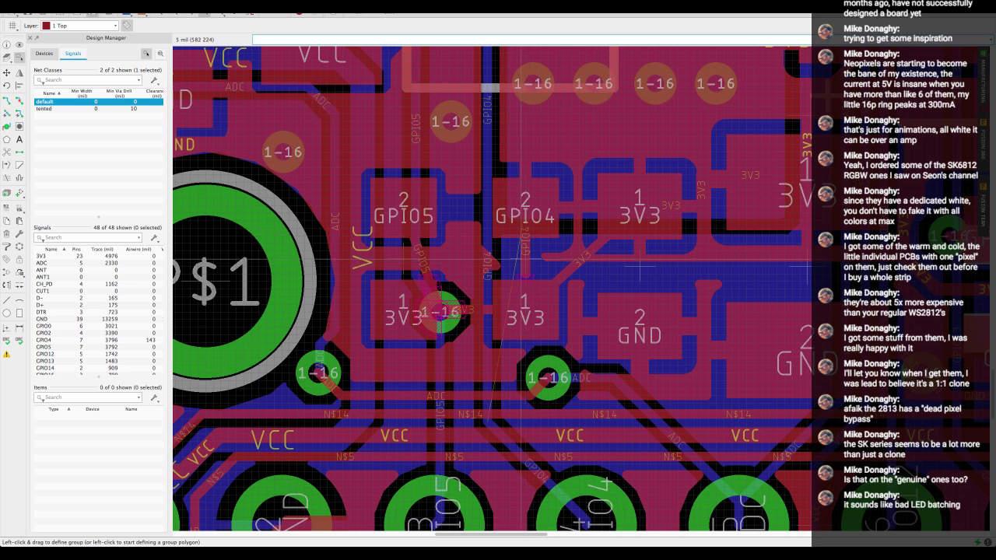
pyautogui.scroll(-3, 495, 258)
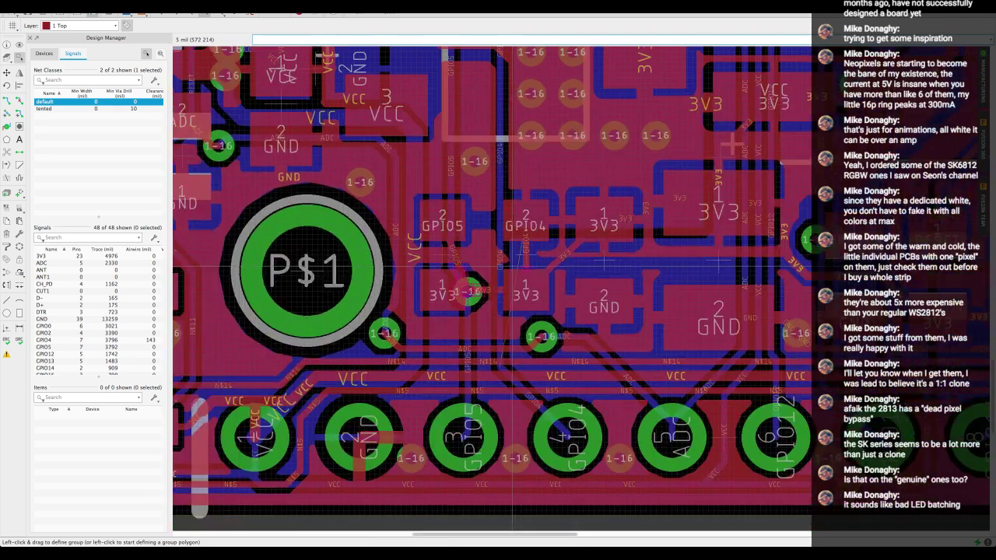
pyautogui.scroll(2, 511, 269)
pyautogui.scroll(-2, 511, 267)
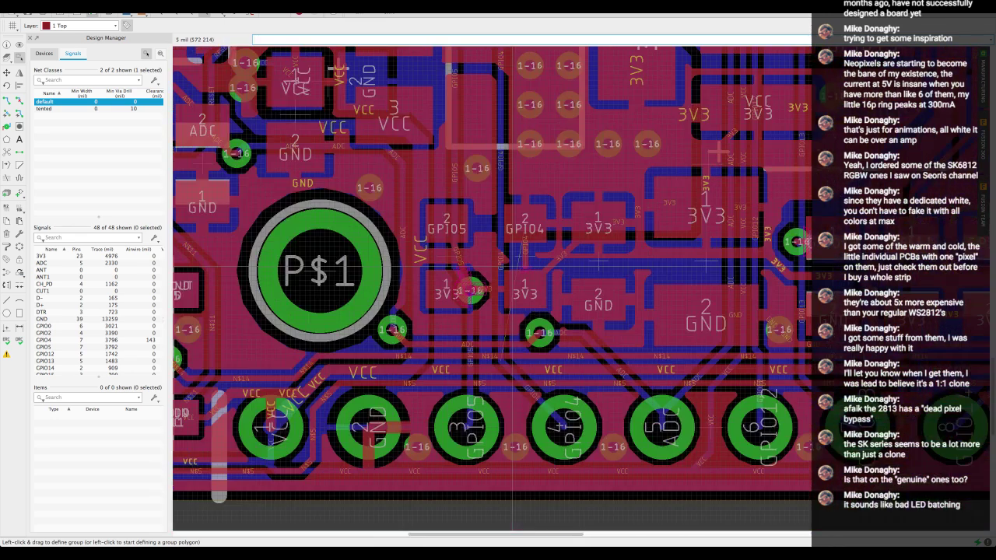
pyautogui.scroll(2, 513, 269)
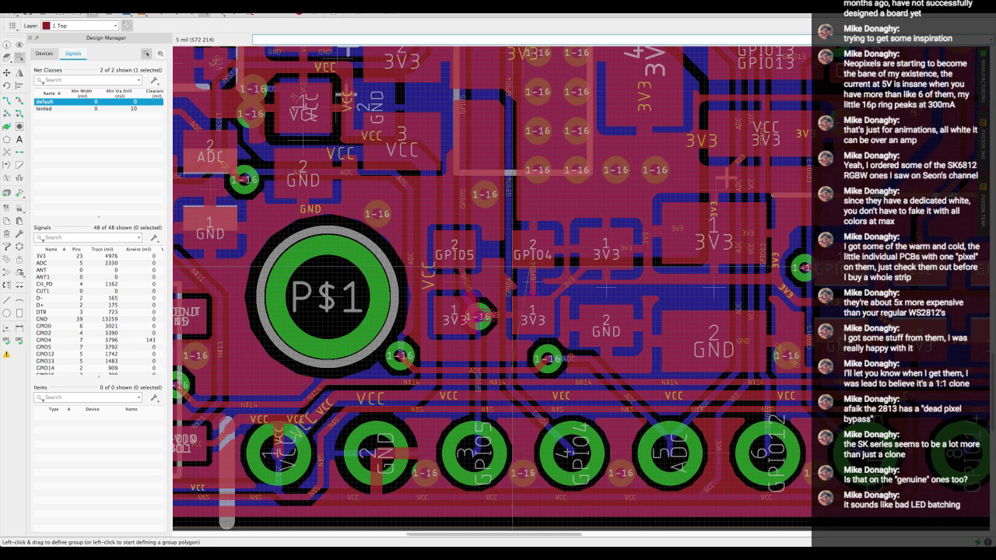
pyautogui.hscroll(2, 513, 269)
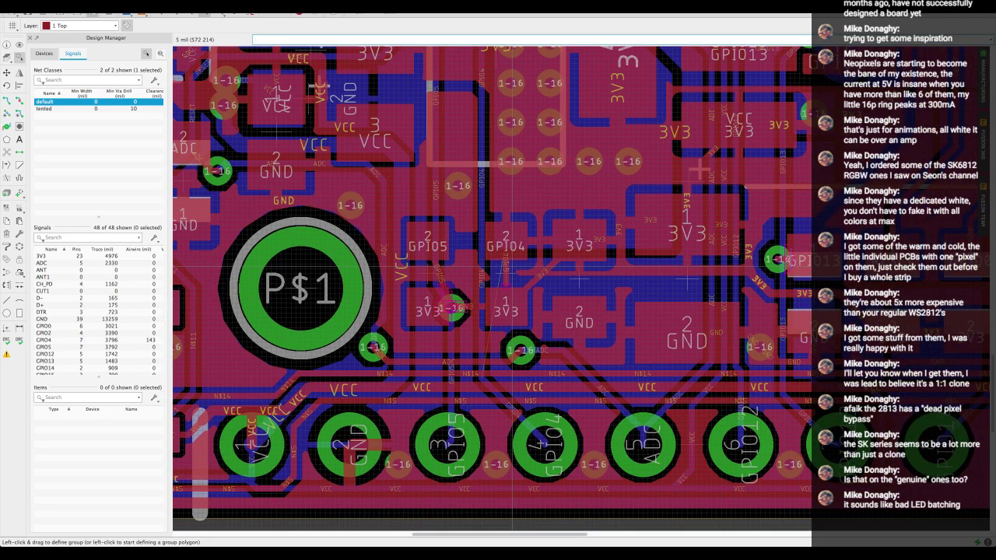
pyautogui.hotkey('ctrl', 'Up')
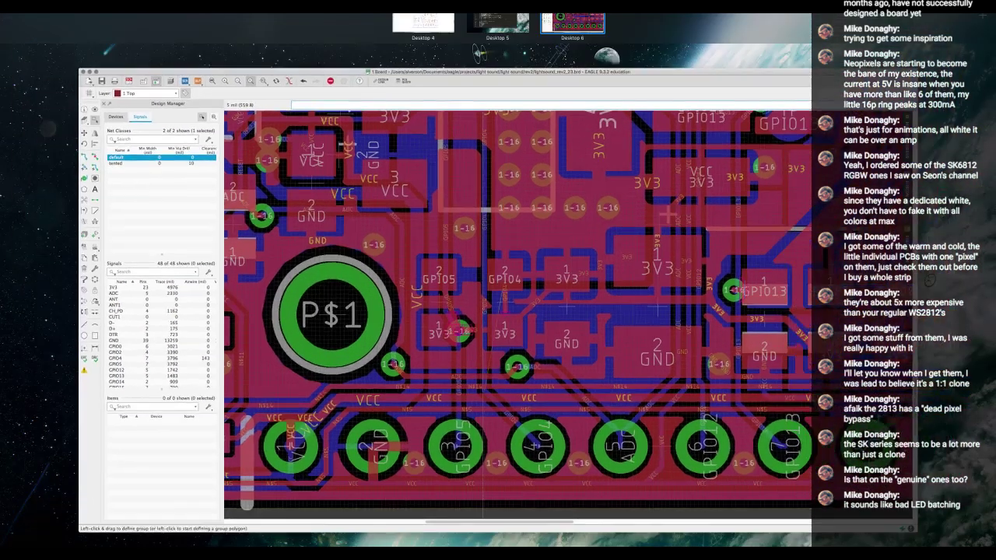
pyautogui.hotkey('ctrl', 'Up')
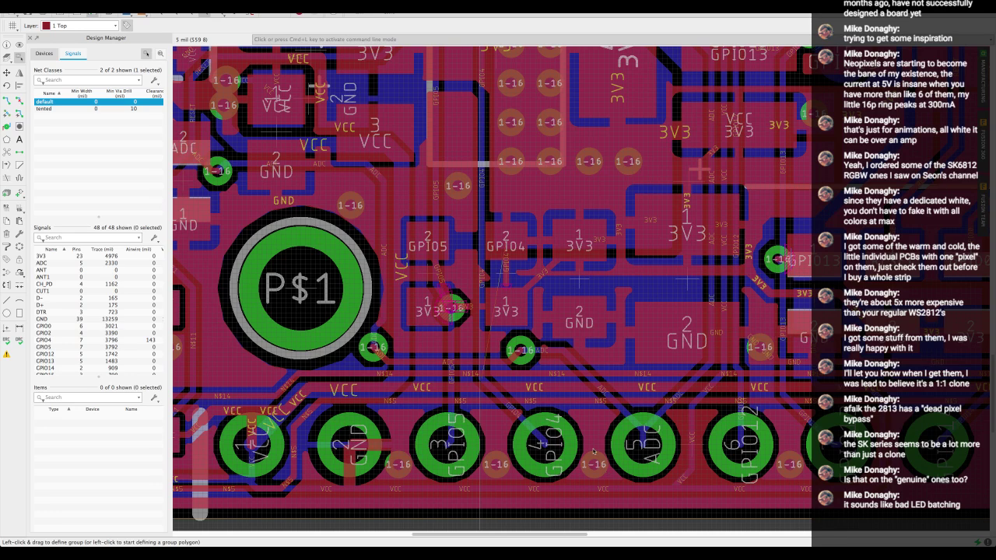
# Step: Inspect the two resistors' surroundings up to the 3V3 and VCC pads, and check the wider board layout around the header row
pyautogui.moveTo(495, 235); pyautogui.dragTo(528, 263, button='middle')
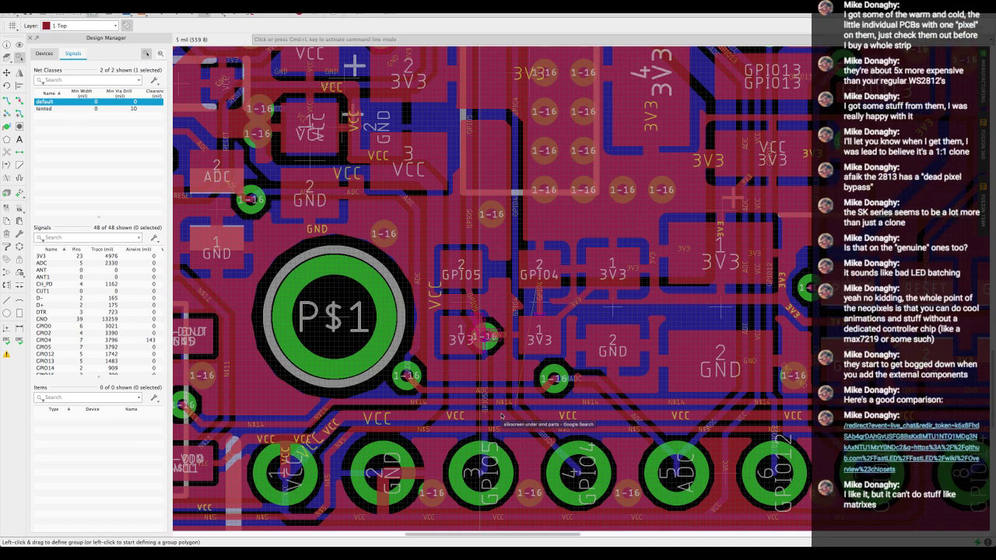
pyautogui.hscroll(2, 513, 394)
pyautogui.scroll(-1, 513, 395)
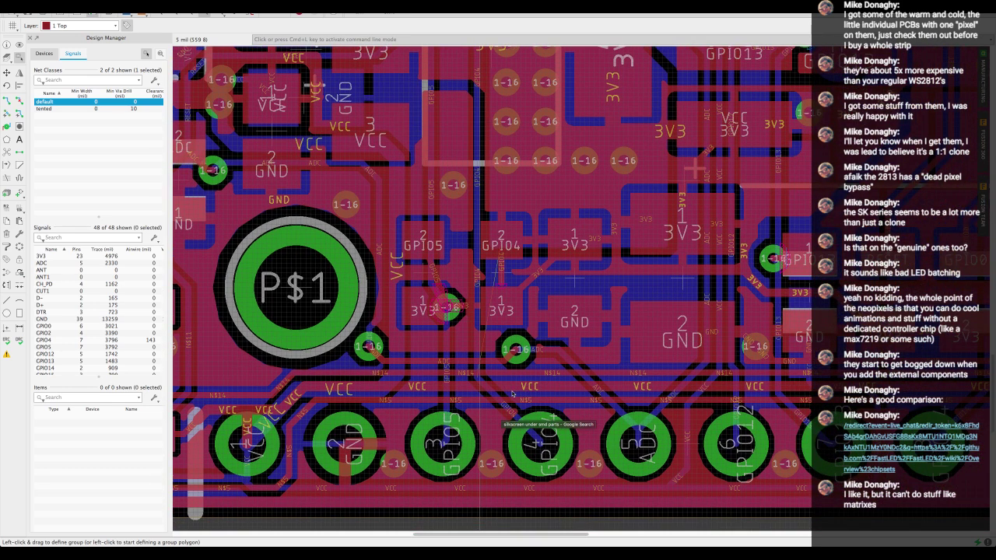
pyautogui.scroll(2, 510, 311)
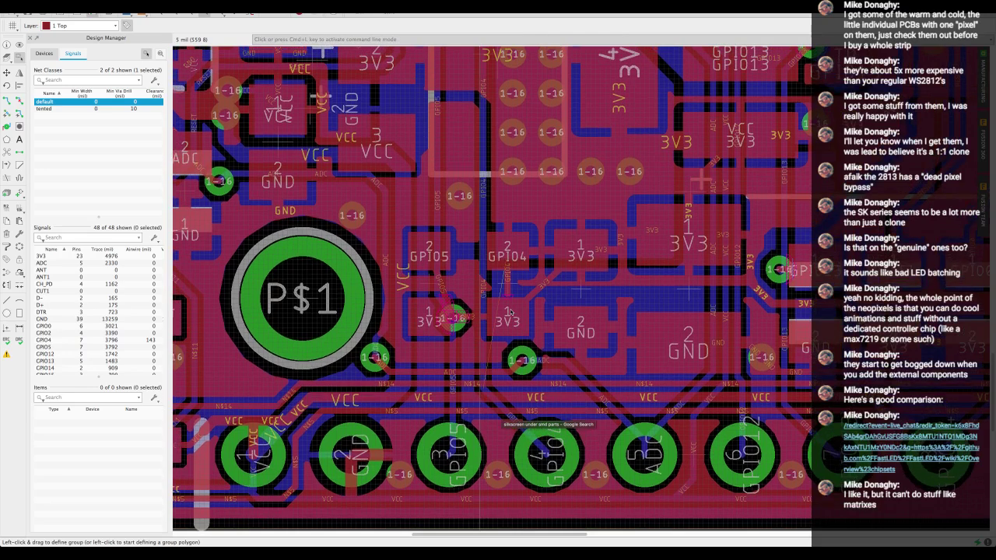
pyautogui.scroll(1, 510, 311)
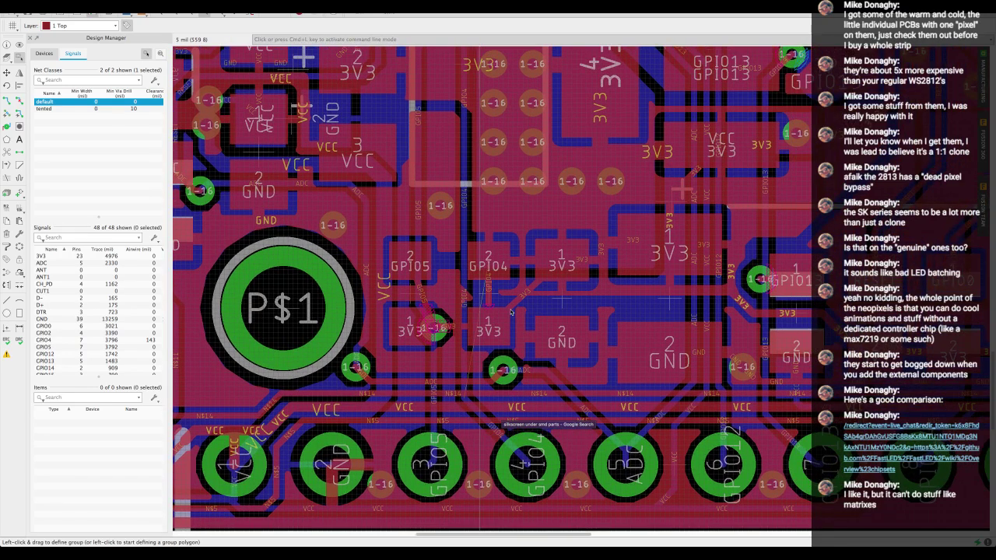
pyautogui.scroll(2, 511, 312)
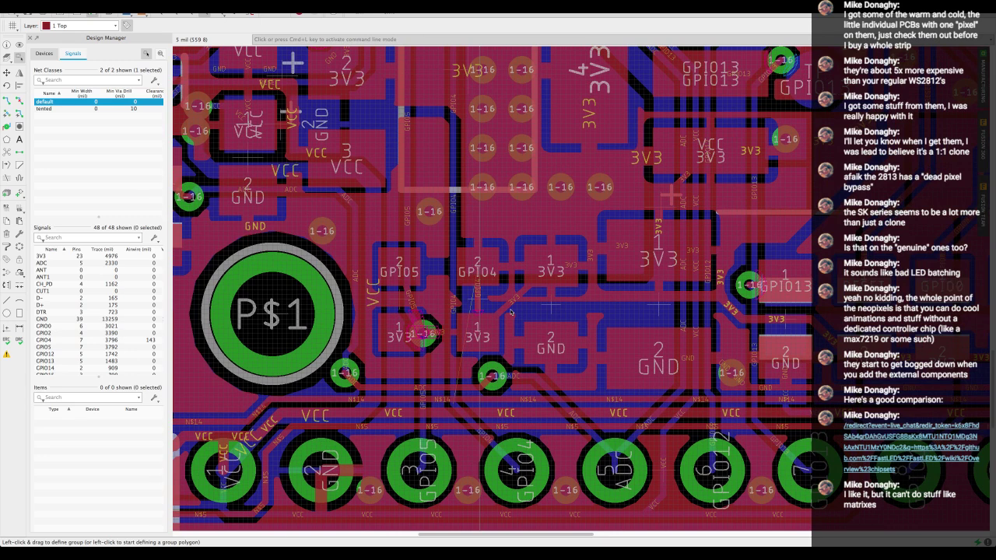
pyautogui.scroll(2, 511, 313)
pyautogui.scroll(-1, 512, 312)
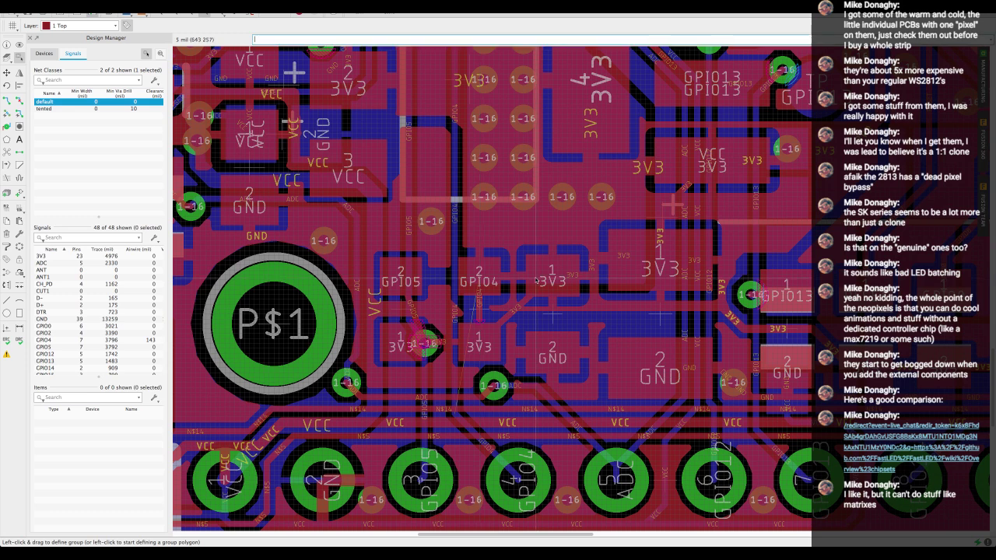
pyautogui.scroll(-8, 536, 280)
pyautogui.scroll(2, 498, 179)
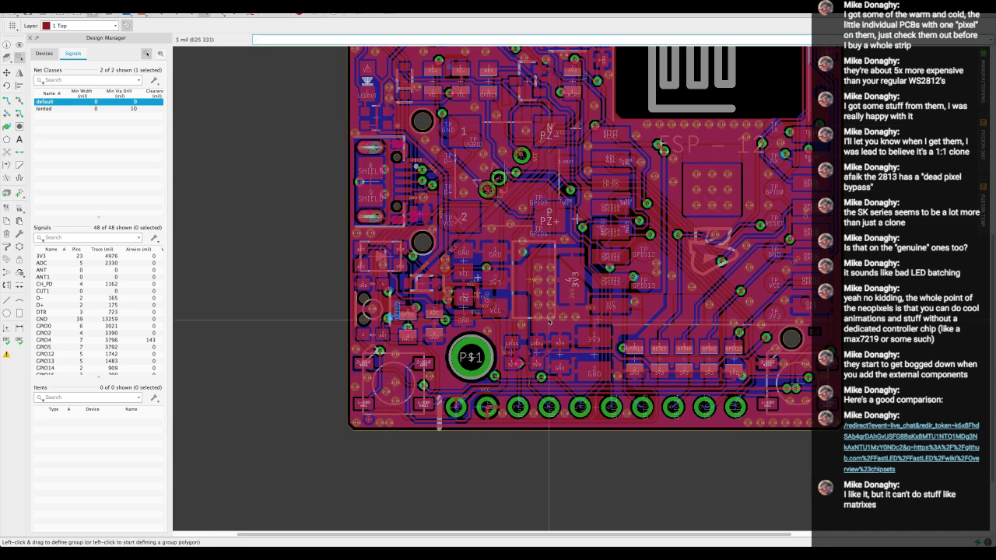
pyautogui.scroll(5, 557, 334)
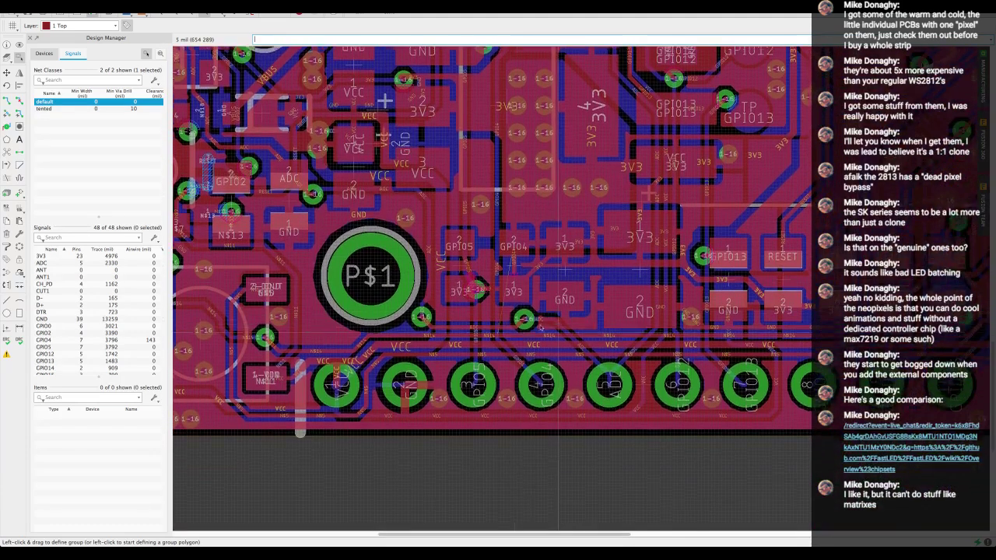
# Step: Undo the 180° rotations of resistors R10 and R11 and recompute the ratsnest
pyautogui.scroll(-3, 511, 320)
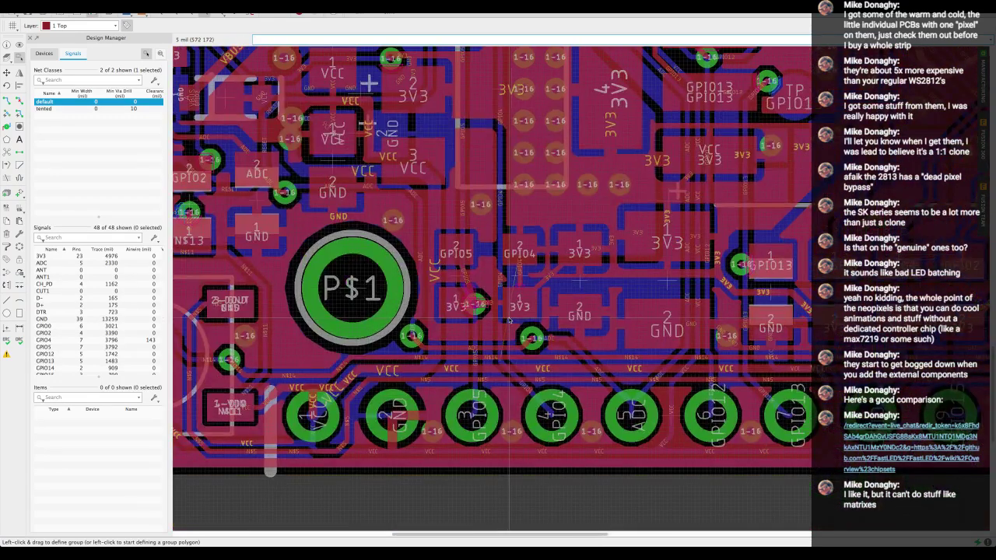
pyautogui.scroll(1, 510, 319)
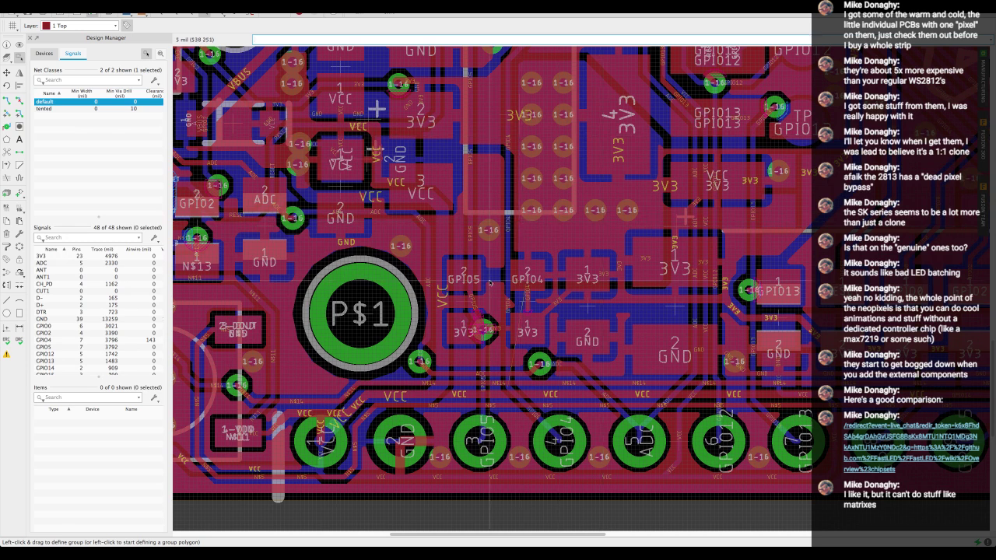
pyautogui.scroll(3, 490, 283)
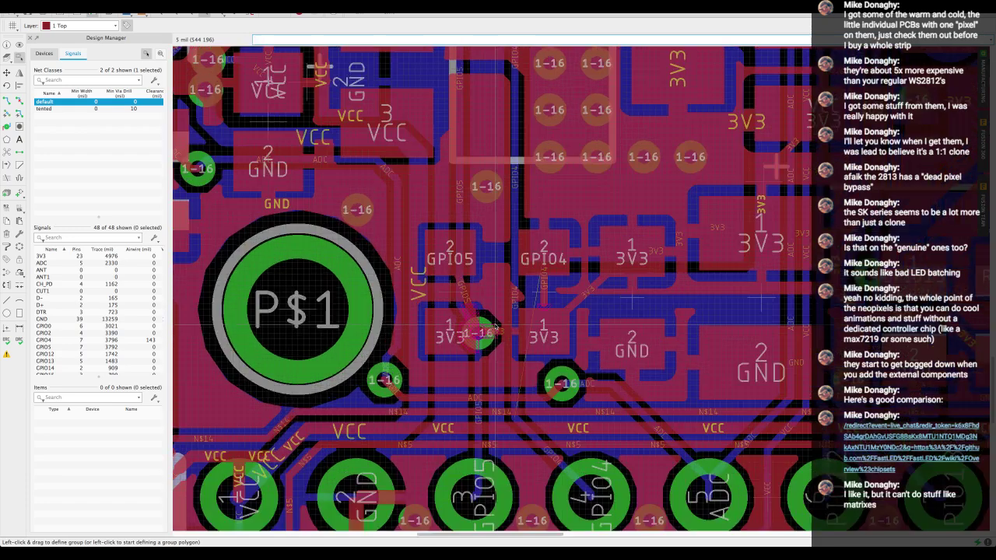
pyautogui.scroll(-3, 495, 325)
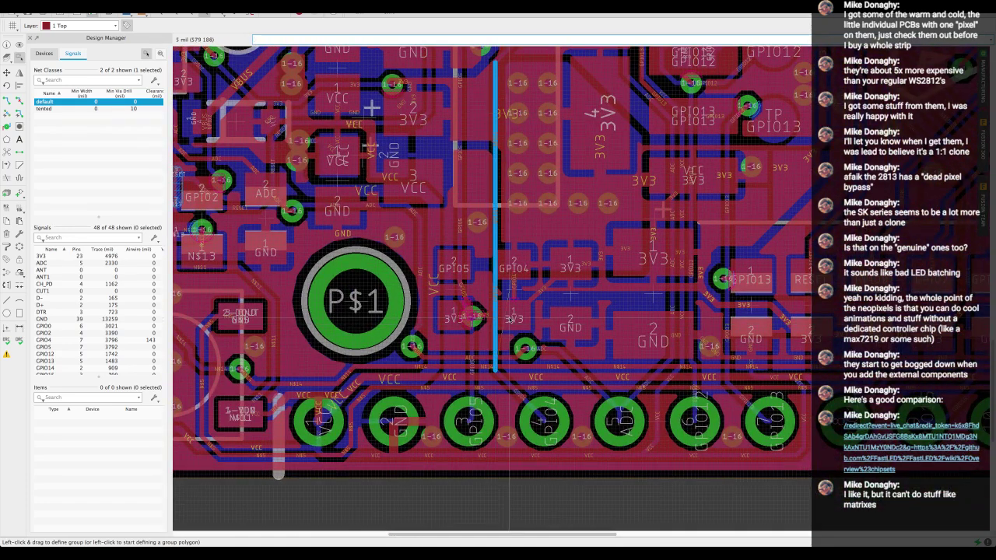
pyautogui.click(510, 318)
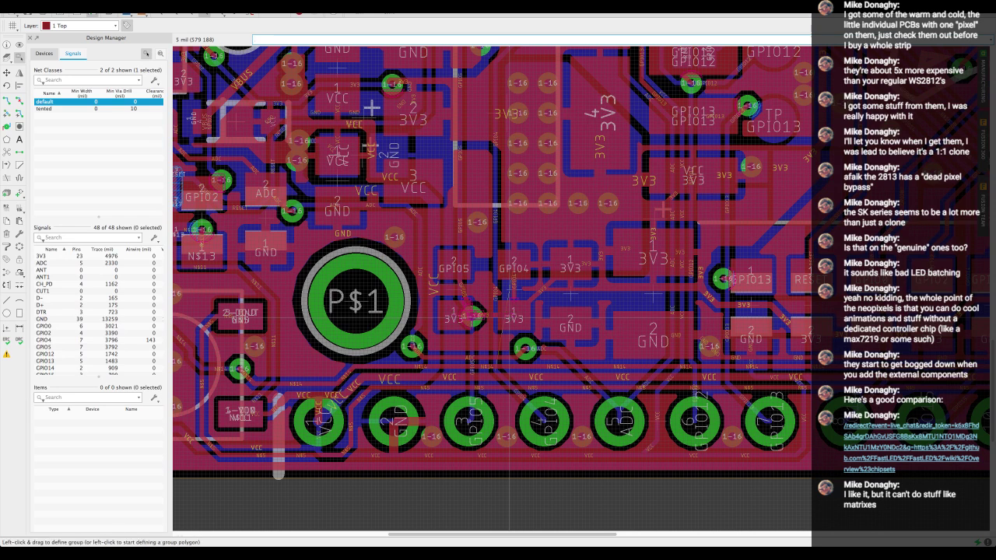
pyautogui.click(508, 314)
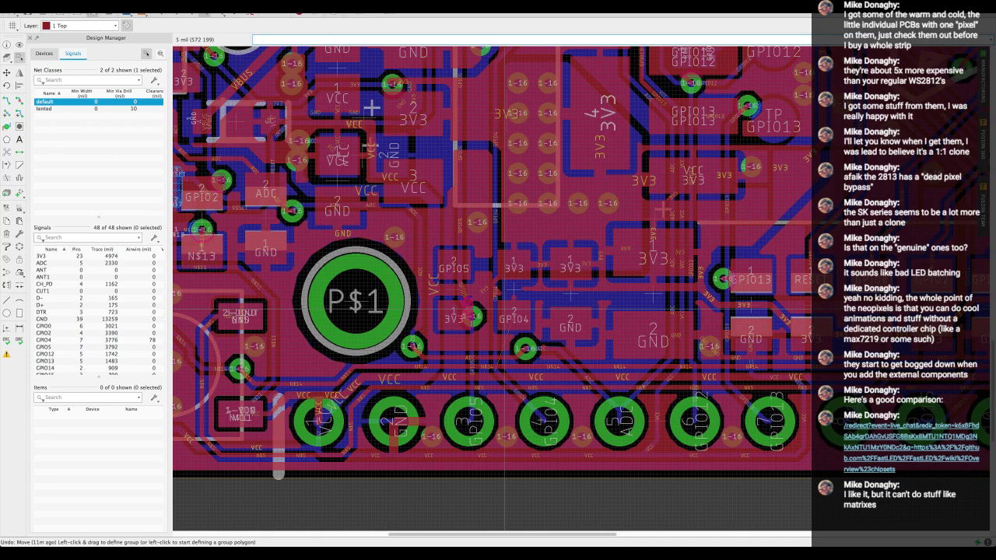
pyautogui.press('super+z')
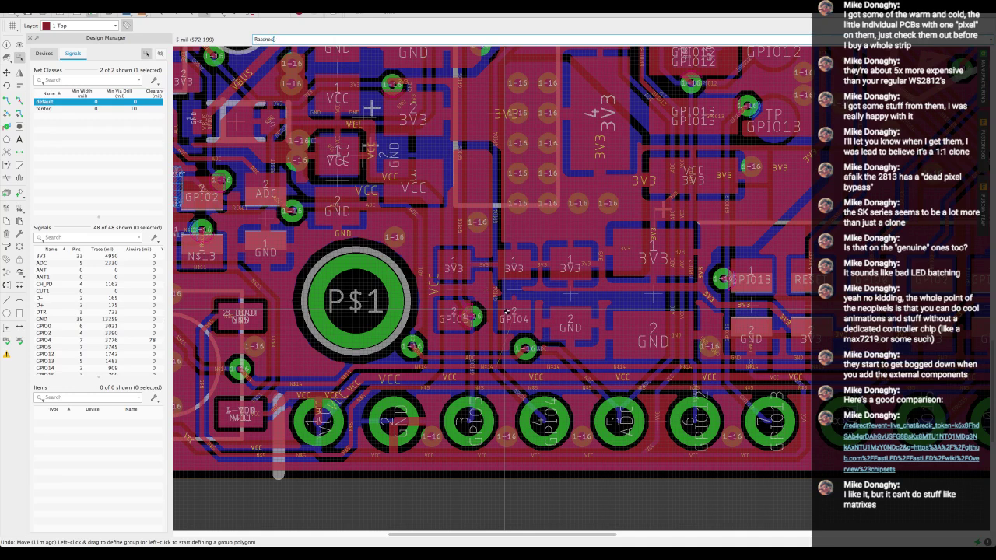
pyautogui.press('Return')
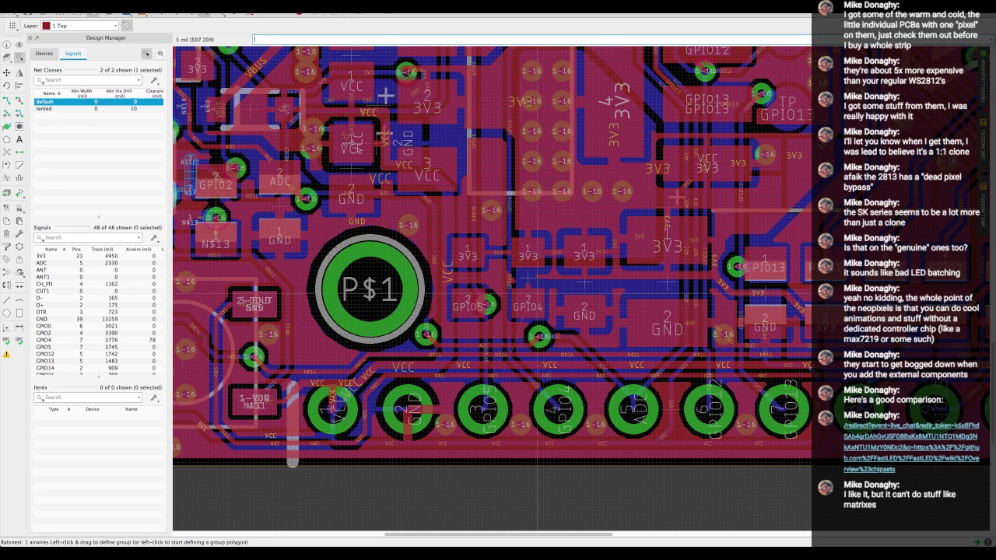
pyautogui.press('F7')
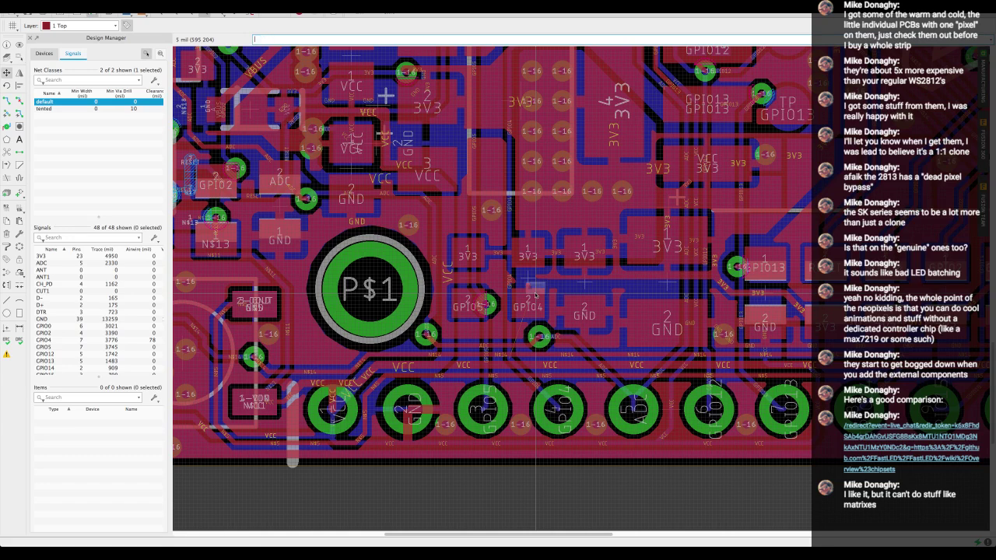
pyautogui.press('Return')
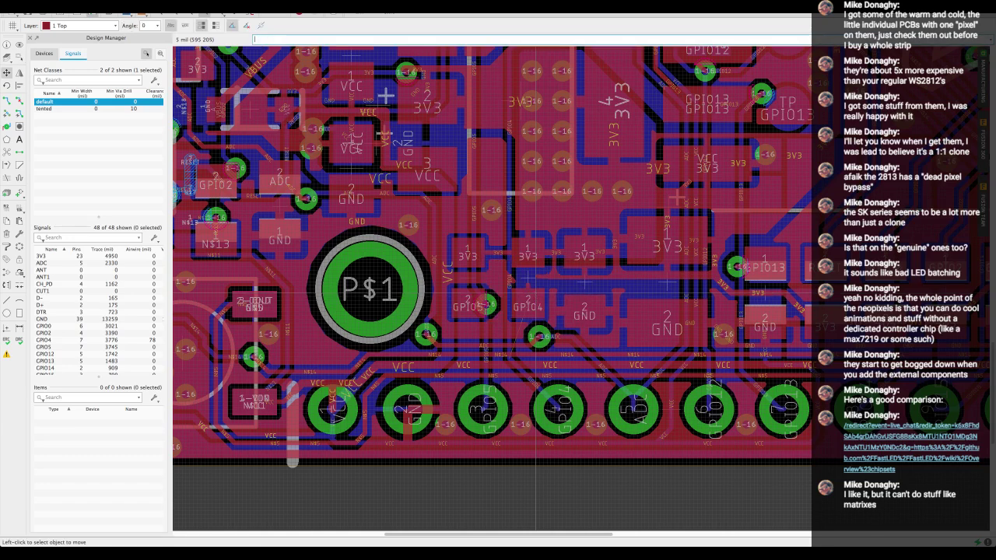
pyautogui.click(526, 274)
pyautogui.press('Escape')
pyautogui.press('Escape')
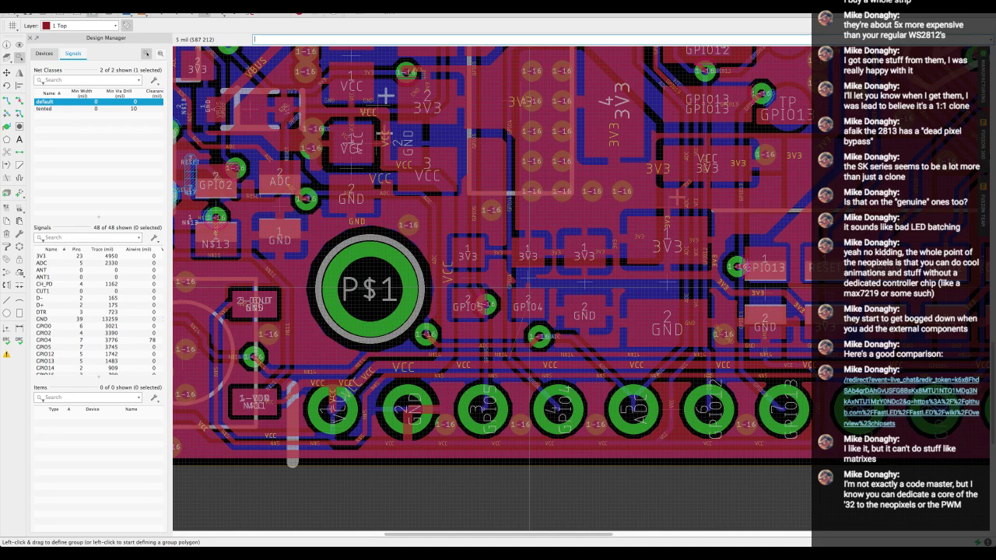
pyautogui.click(527, 276)
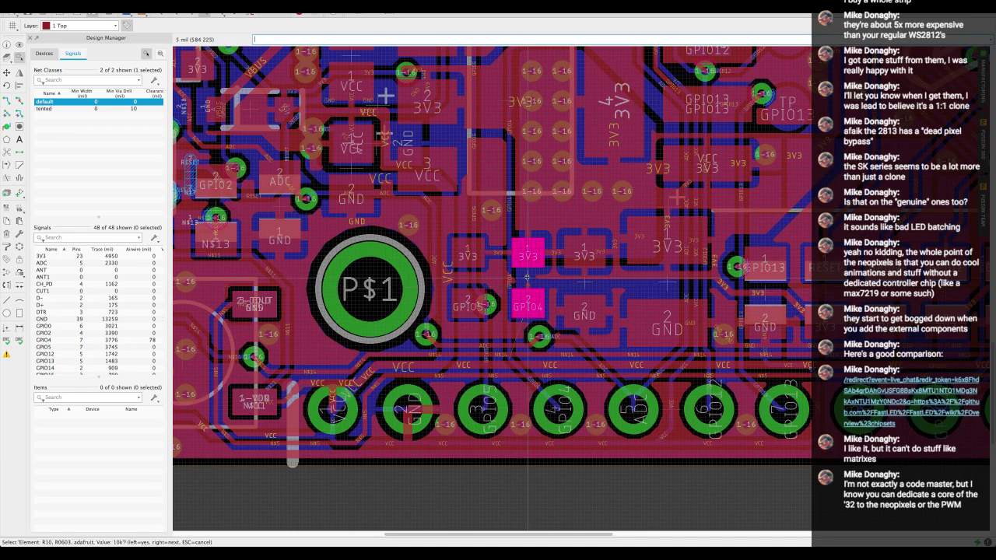
pyautogui.click(528, 275)
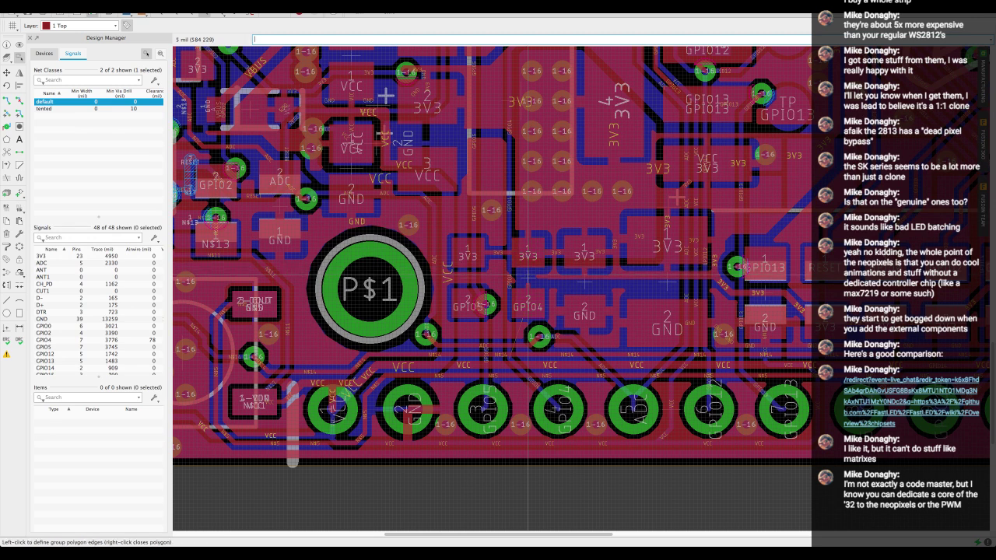
pyautogui.click(527, 275)
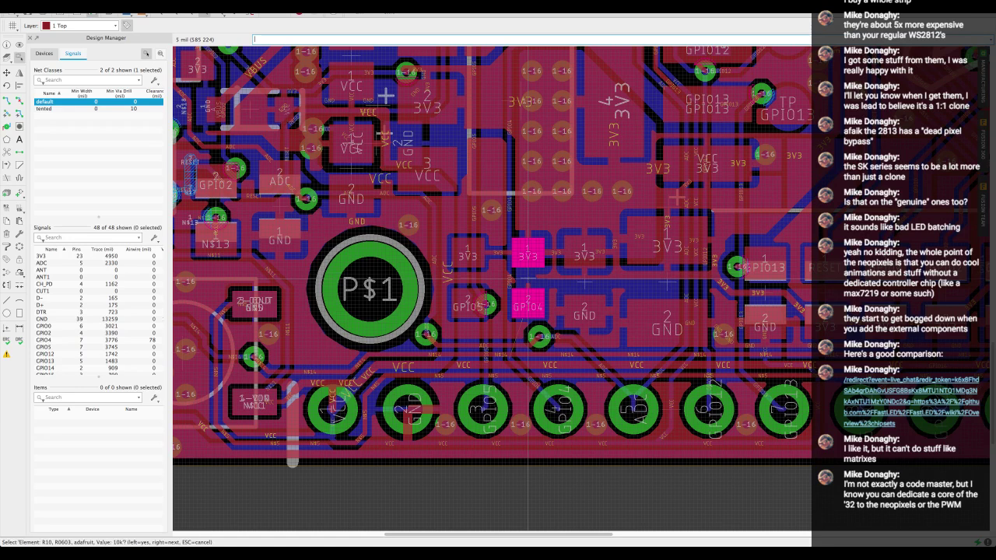
pyautogui.click(528, 278)
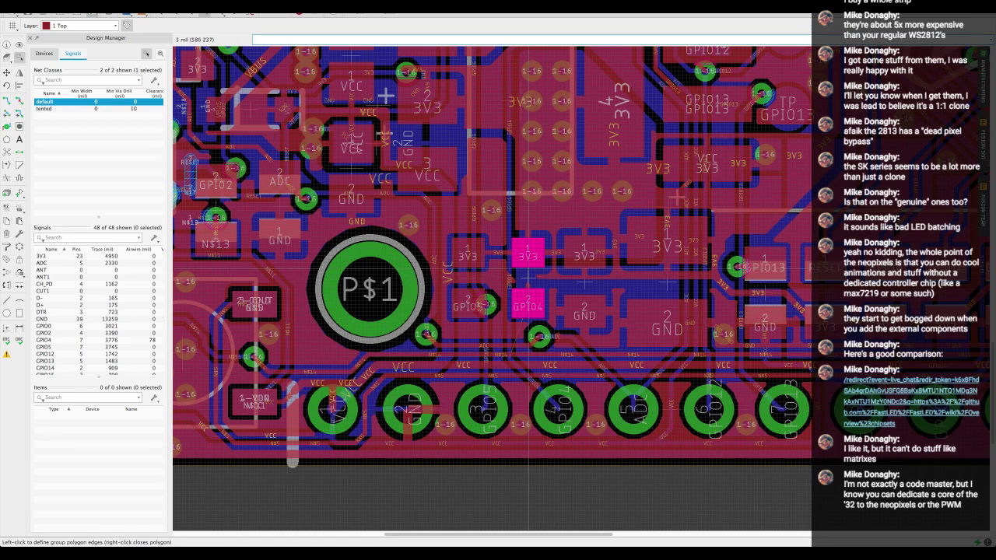
pyautogui.click(529, 277)
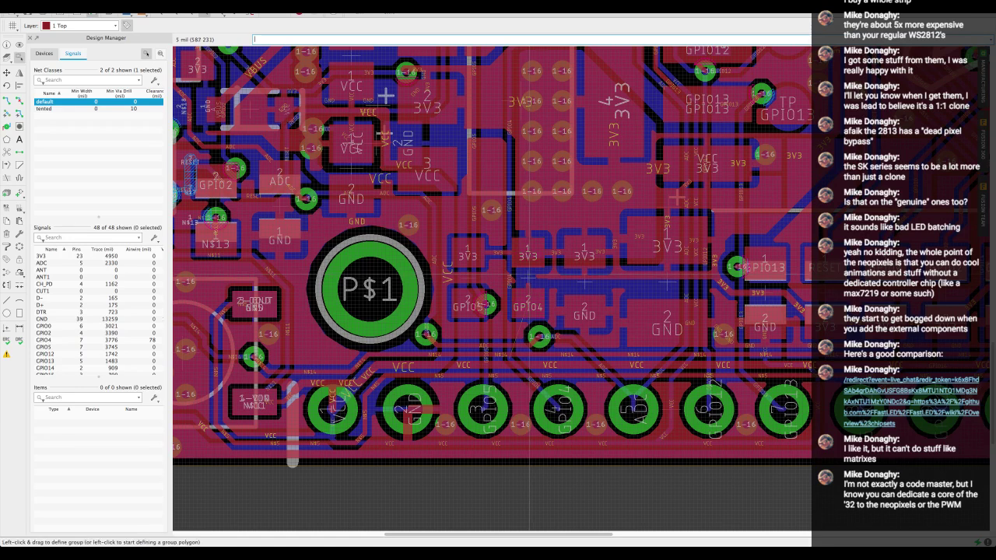
pyautogui.rightClick(528, 278)
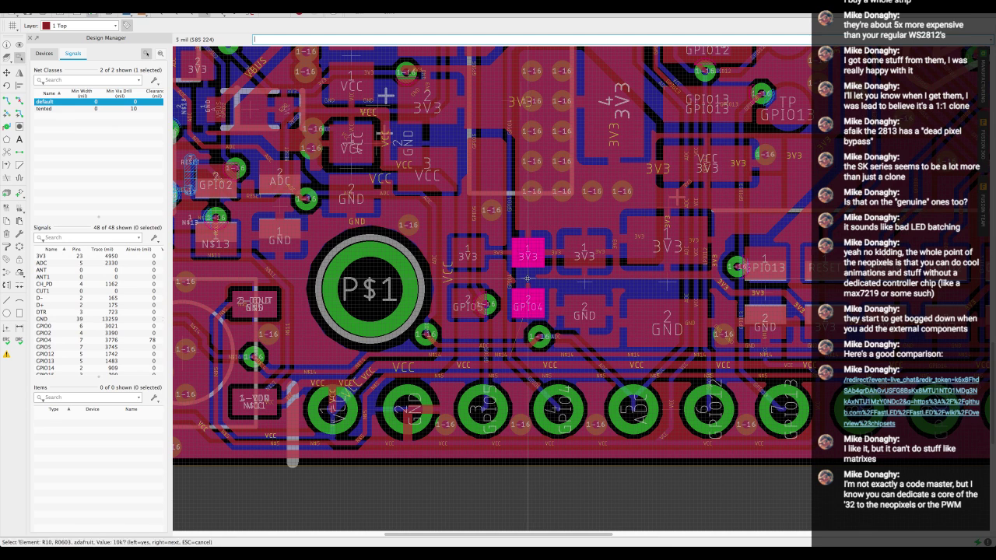
# Step: Move resistors R10 and R11 about 10 mil up, away from the header row, and recompute the ratsnest
pyautogui.click(528, 278)
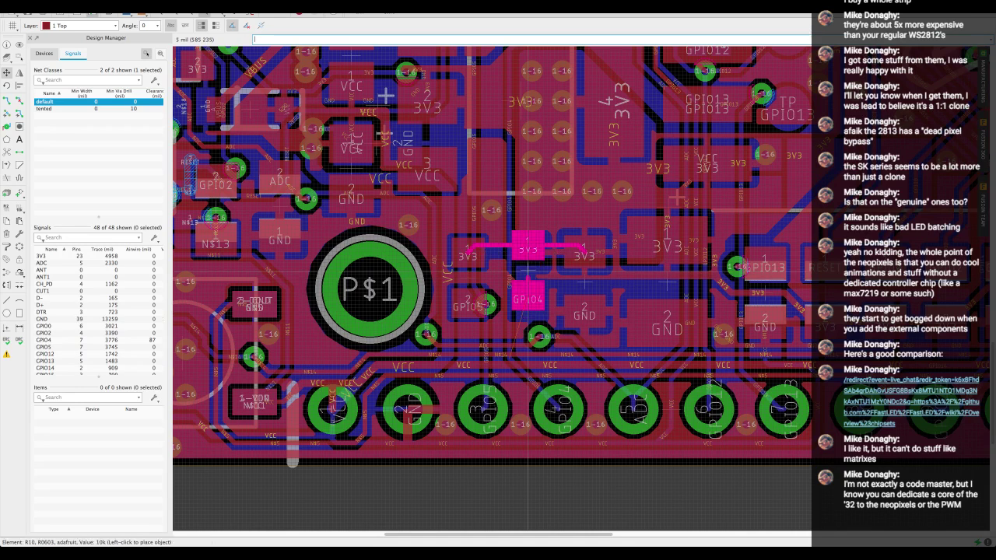
pyautogui.click(529, 278)
pyautogui.click(469, 278)
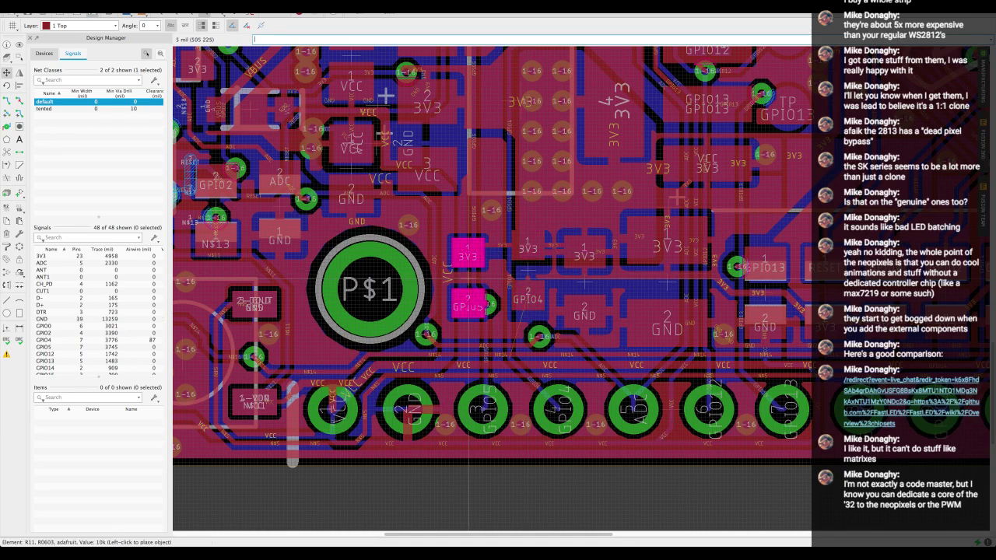
pyautogui.click(470, 274)
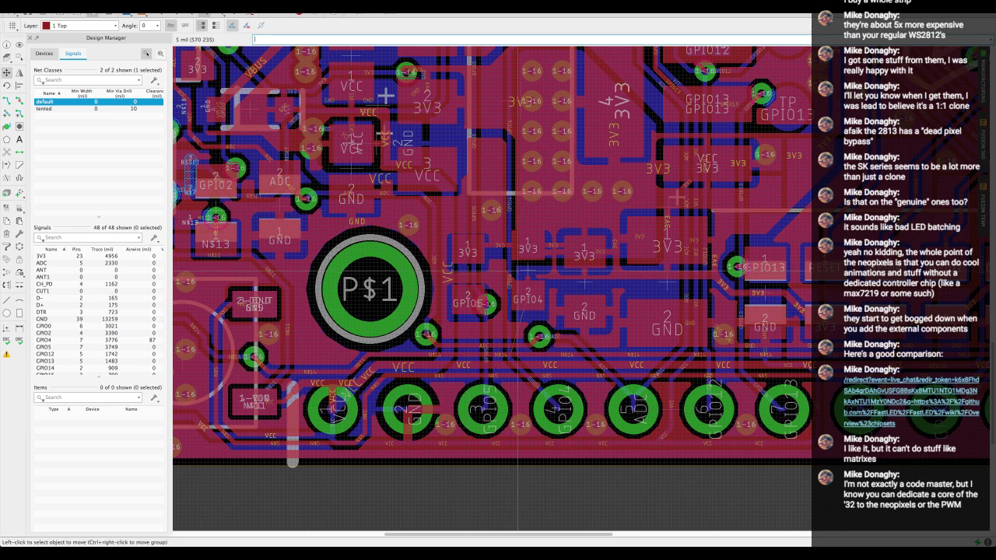
pyautogui.hotkey('ctrl', 'r')
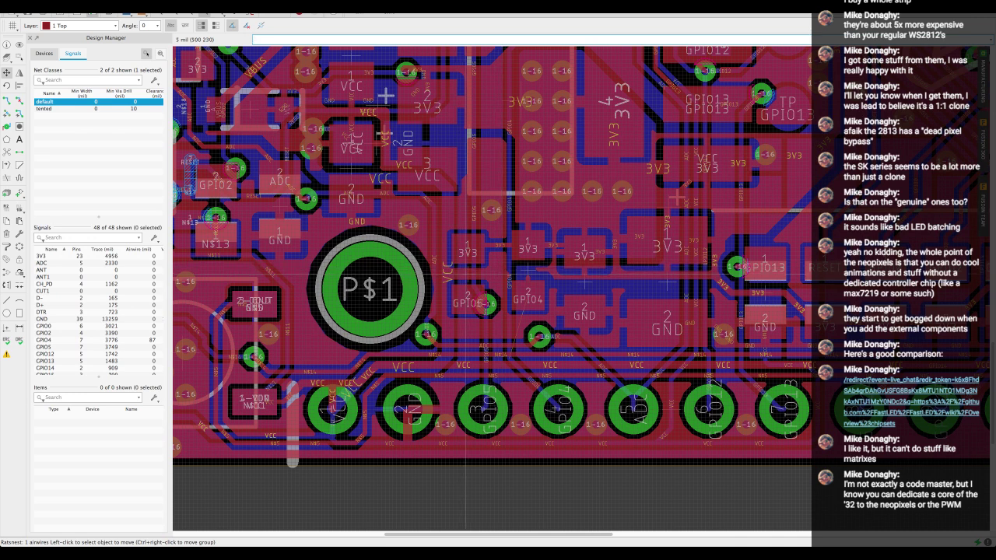
pyautogui.click(466, 274)
pyautogui.click(466, 270)
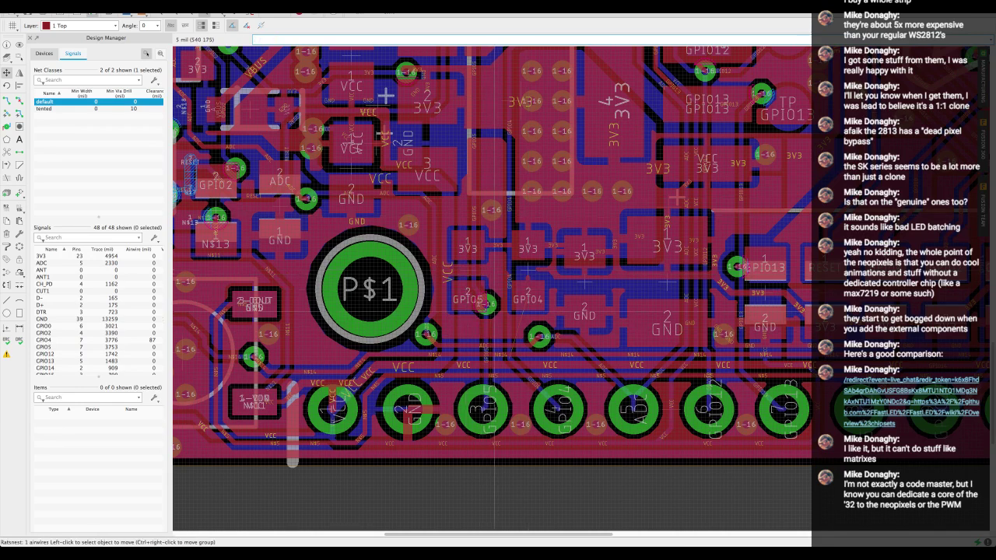
# Step: Move the ADC via below R10's GPIO4 pad 5 mil left to (595, 145) mil
pyautogui.scroll(2, 526, 281)
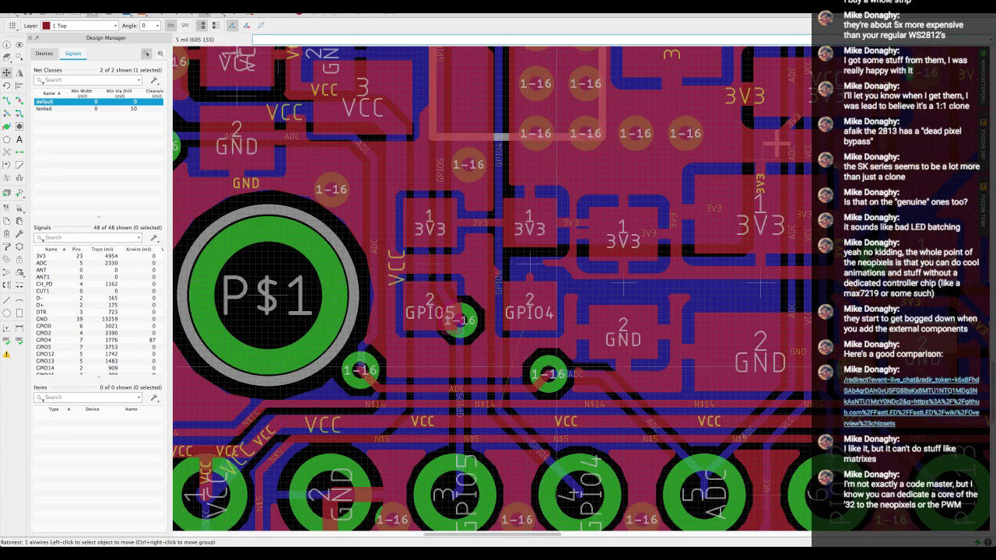
pyautogui.scroll(-2, 560, 372)
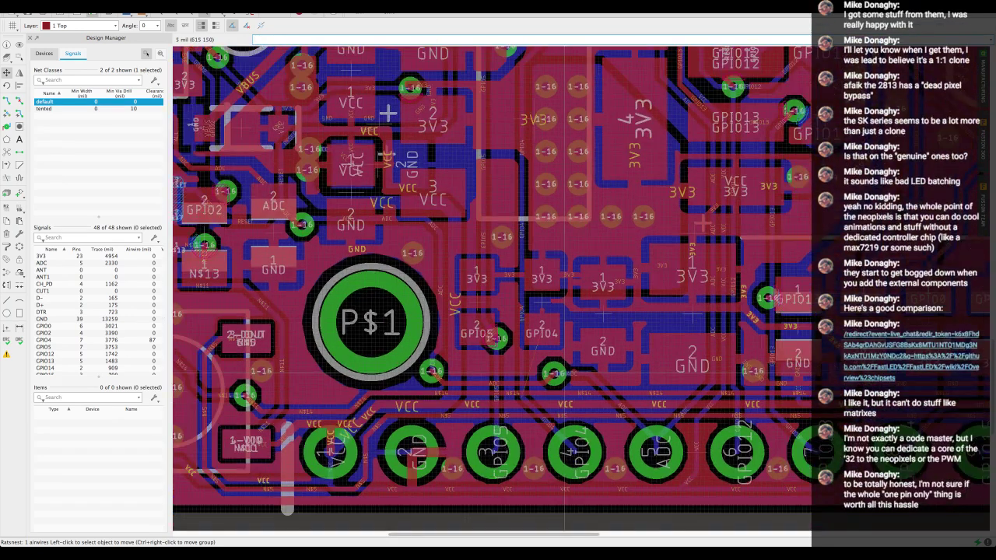
pyautogui.scroll(1, 554, 373)
pyautogui.click(554, 374)
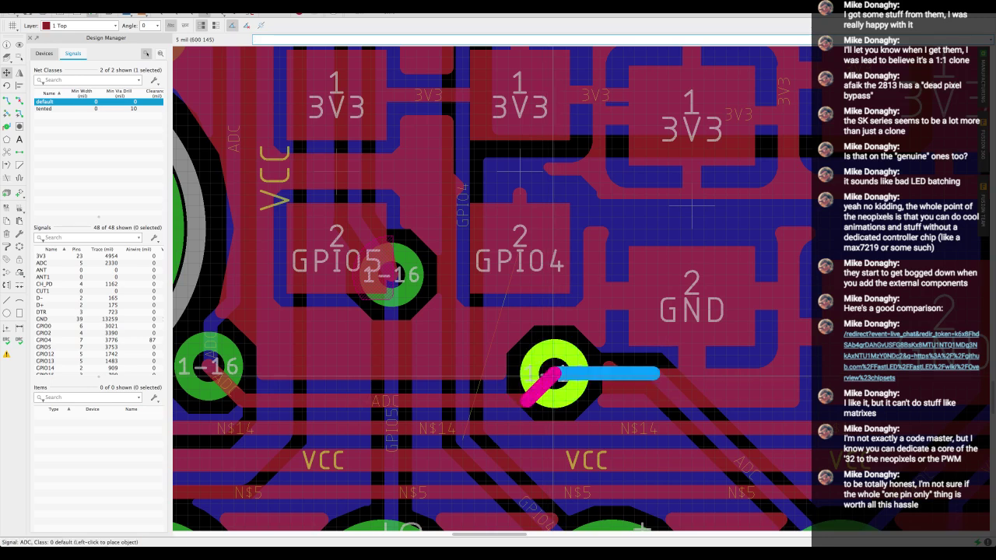
pyautogui.click(552, 378)
pyautogui.click(555, 374)
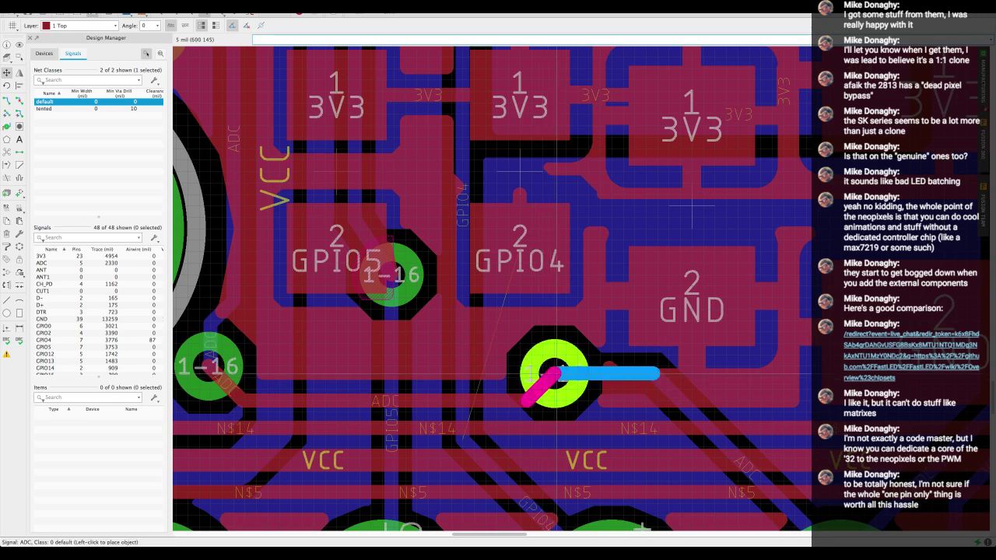
pyautogui.click(555, 374)
pyautogui.click(555, 374)
pyautogui.click(555, 374)
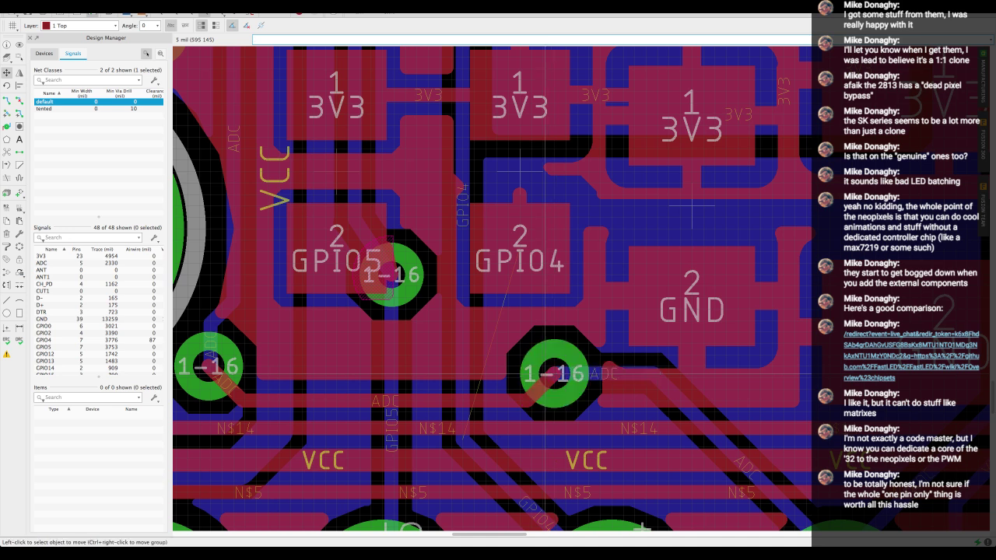
pyautogui.click(546, 374)
pyautogui.click(542, 374)
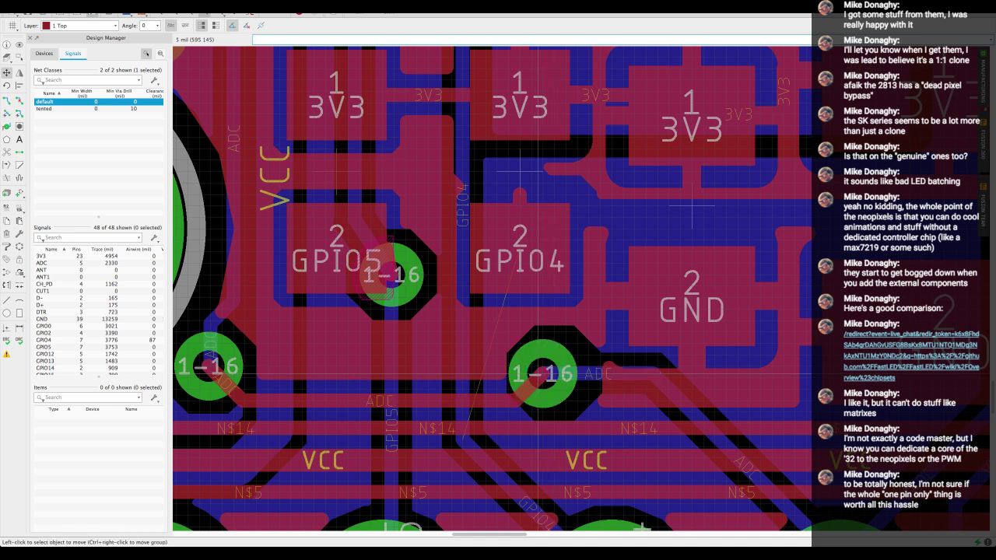
# Step: Route GPIO4 with a 6 mil trace from R10's pad 2 through a new via onto the bottom-layer GPIO4 trace, and recompute the ratsnest
pyautogui.scroll(-3, 542, 374)
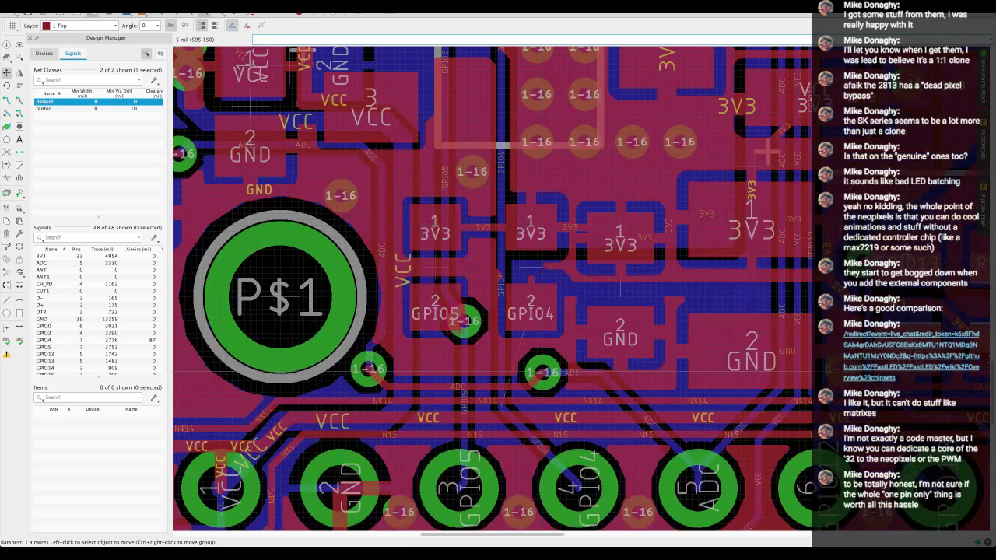
pyautogui.scroll(2, 526, 273)
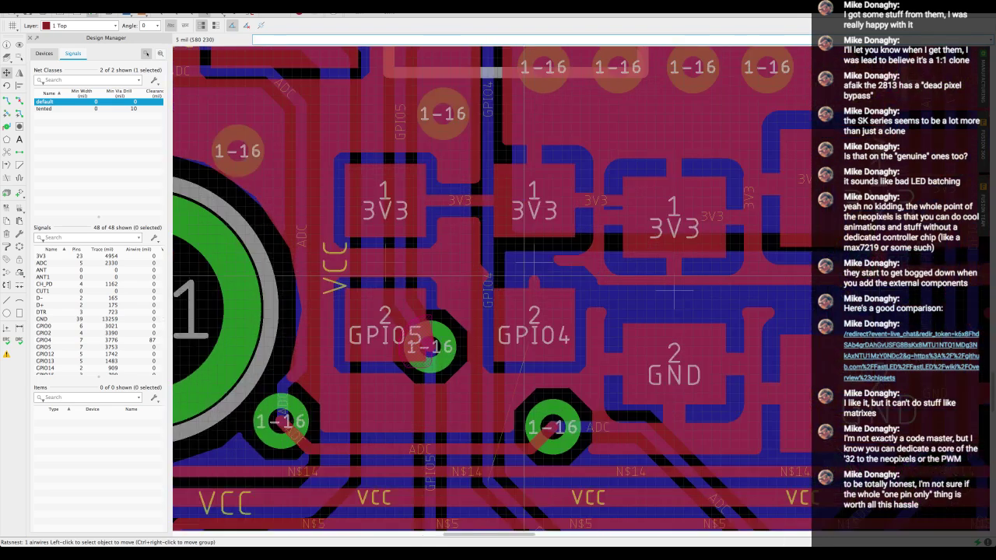
pyautogui.scroll(-3, 525, 274)
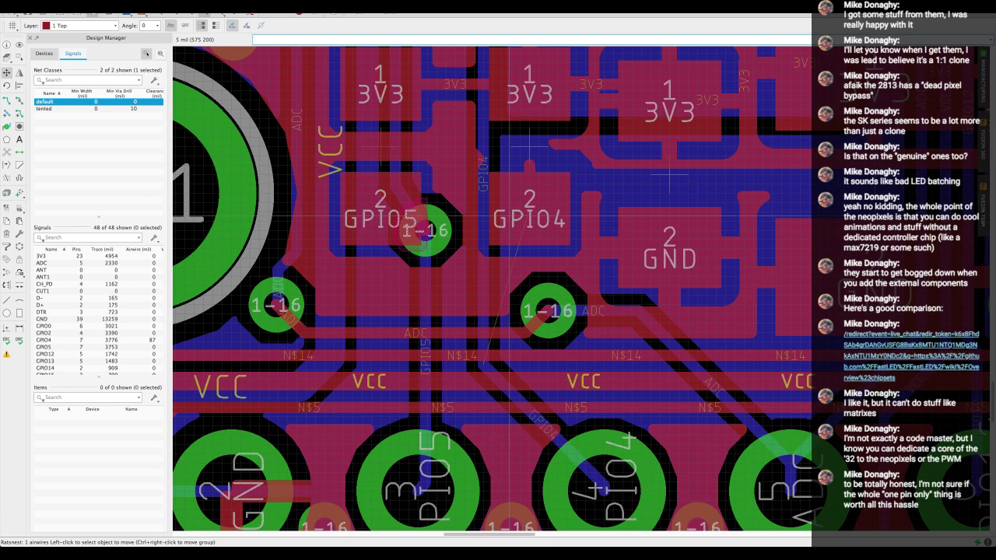
pyautogui.click(6, 100)
pyautogui.click(529, 185)
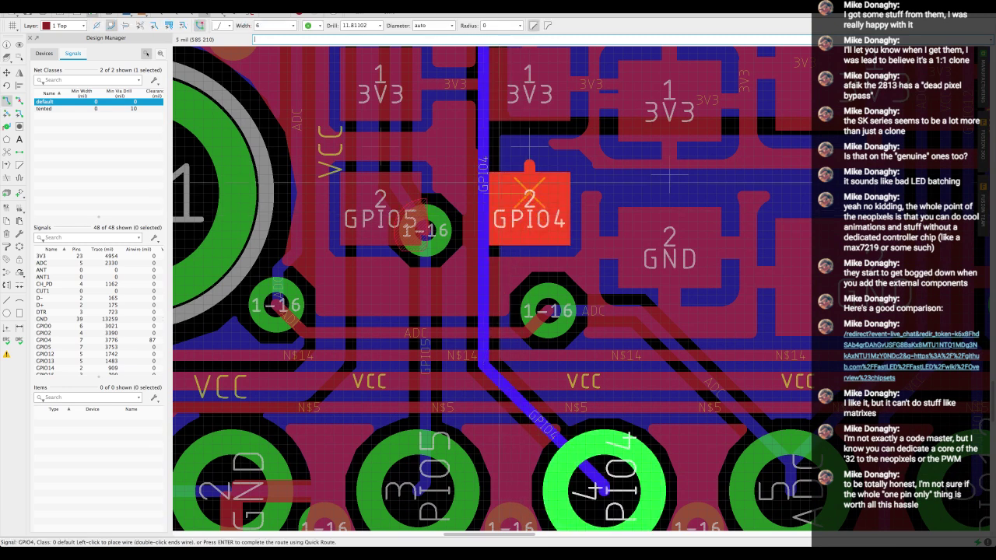
pyautogui.middleClick(483, 165)
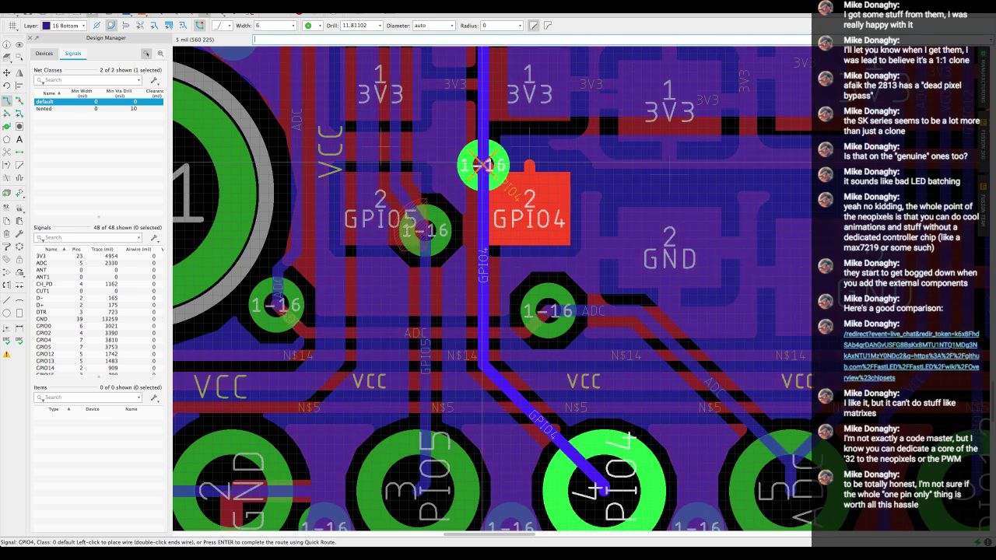
pyautogui.click(483, 165)
pyautogui.press('super+r')
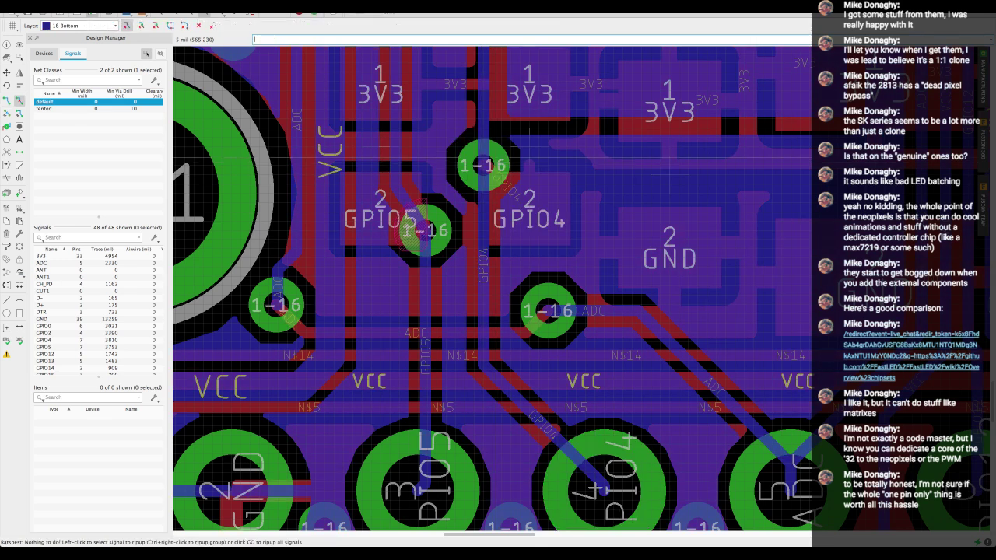
pyautogui.scroll(-3, 529, 167)
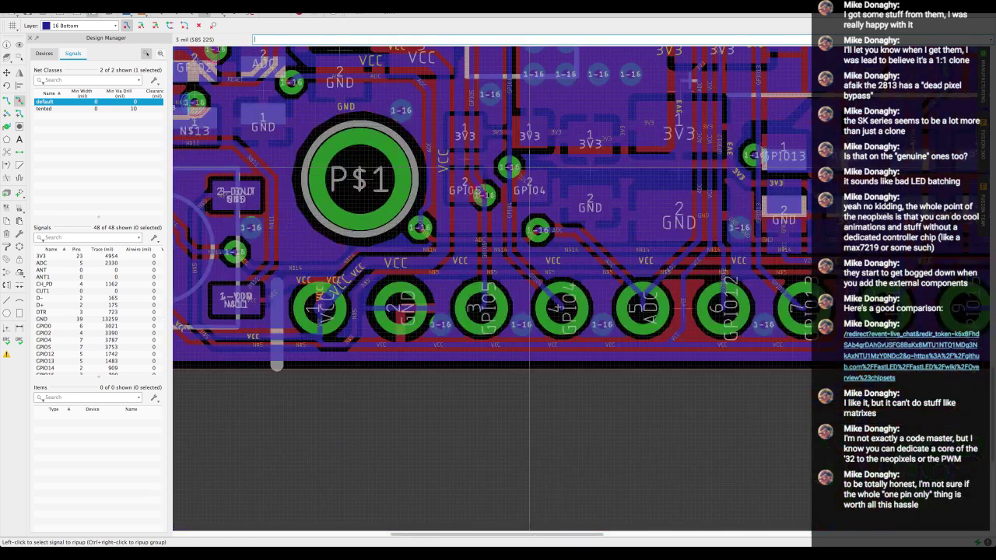
# Step: Rip up all polygon pours to expose the traces and vias around resistors R10 and R11
pyautogui.scroll(5, 529, 167)
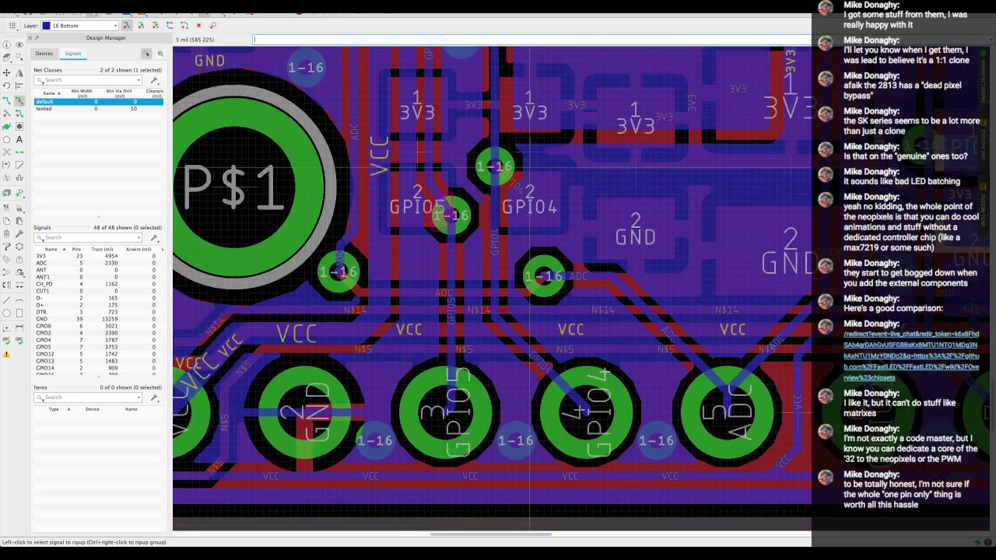
pyautogui.moveTo(533, 198); pyautogui.dragTo(563, 235, button='middle')
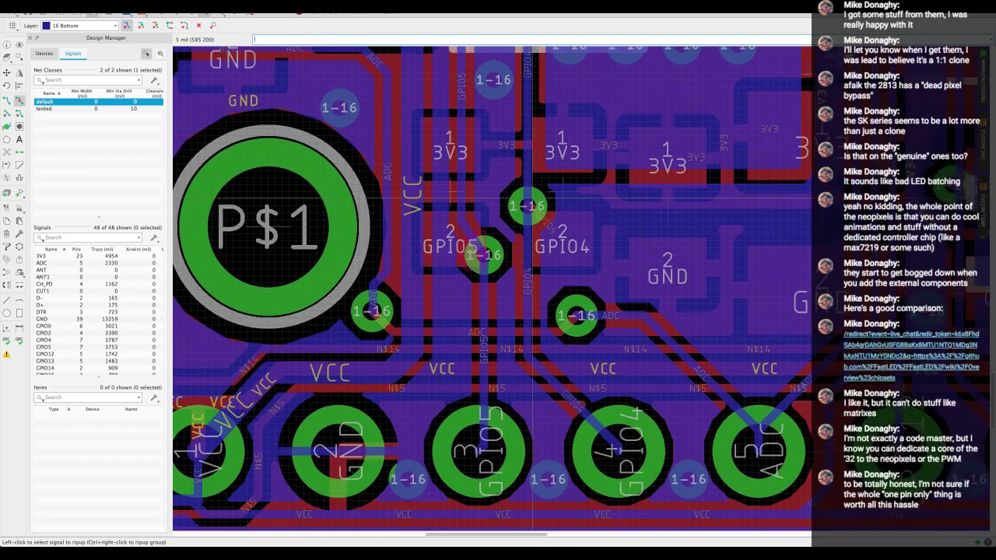
pyautogui.write('Rip @;')
pyautogui.press('Return')
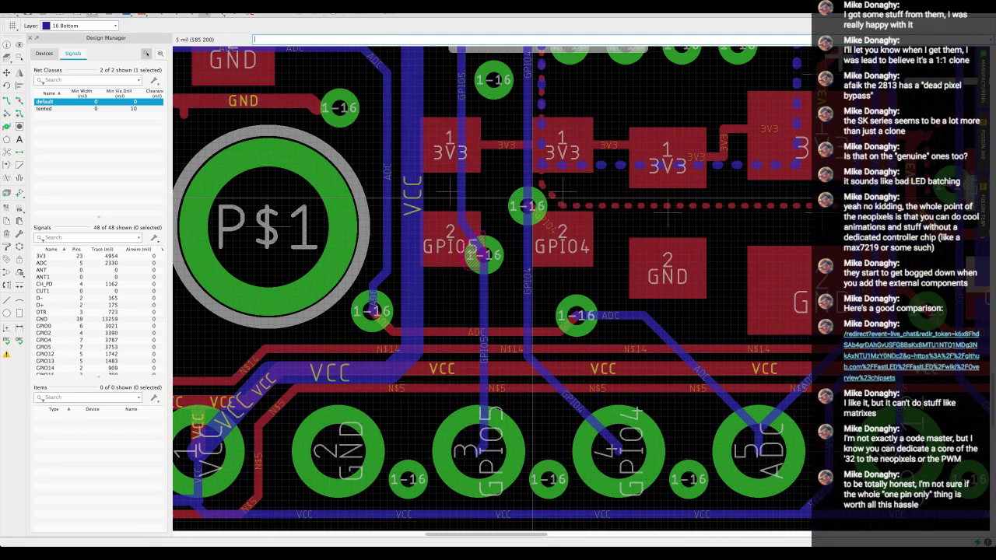
pyautogui.moveTo(533, 198)
pyautogui.mouseDown(button='middle')
pyautogui.moveTo(533, 215)
pyautogui.moveTo(549, 206)
pyautogui.mouseUp(button='middle')
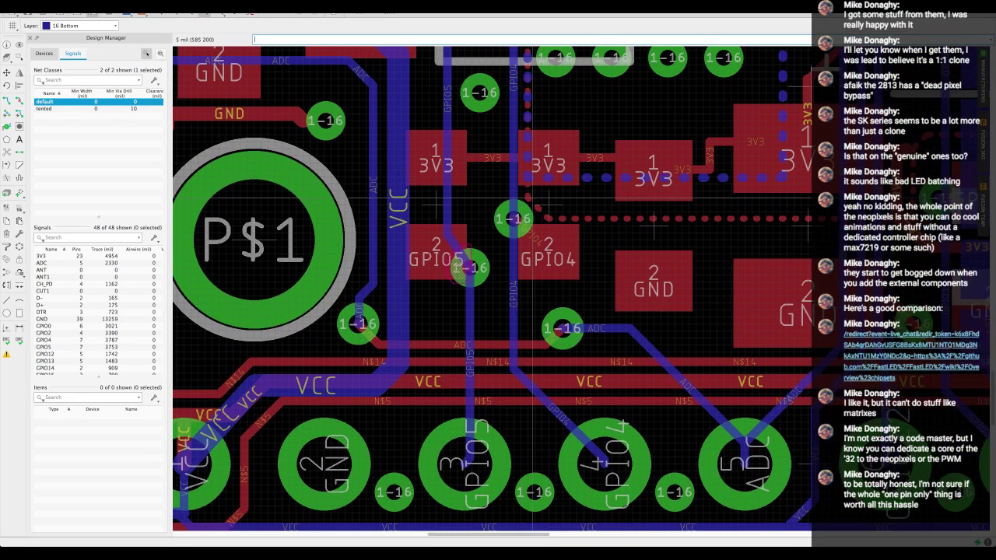
pyautogui.press('Escape')
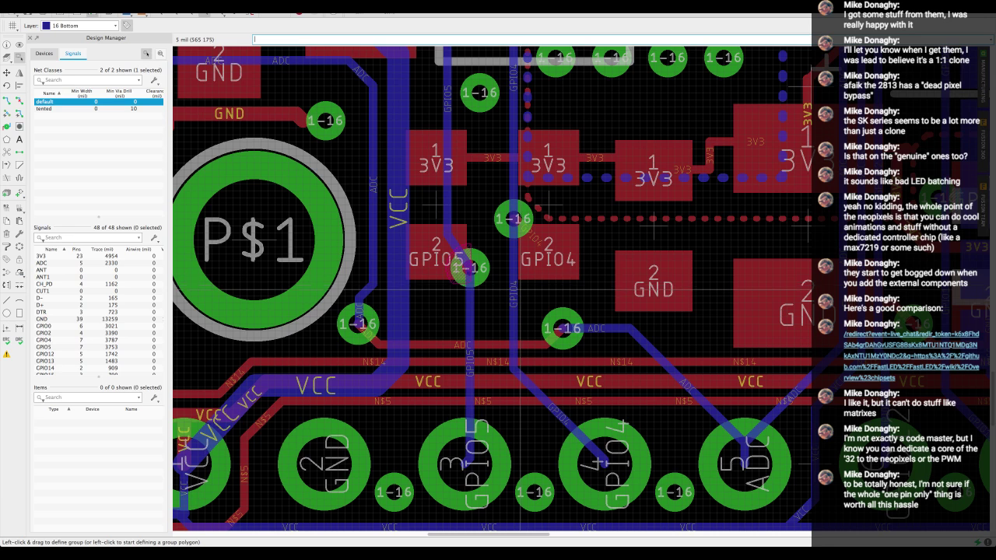
# Step: Check the GPIO4 and GPIO5 traces and vias around resistors R10 and R11, and save the board
pyautogui.scroll(1, 527, 285)
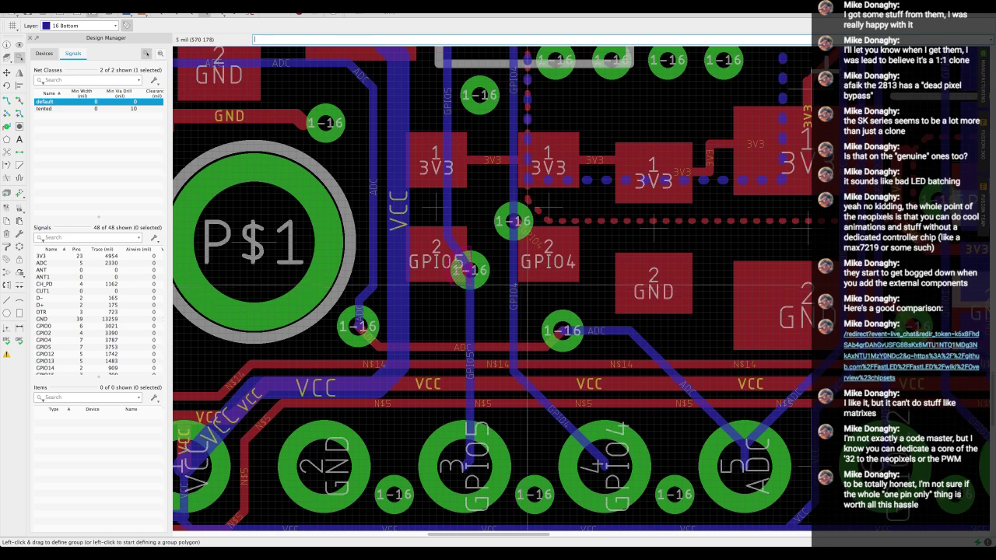
pyautogui.hscroll(1, 527, 285)
pyautogui.scroll(1, 527, 285)
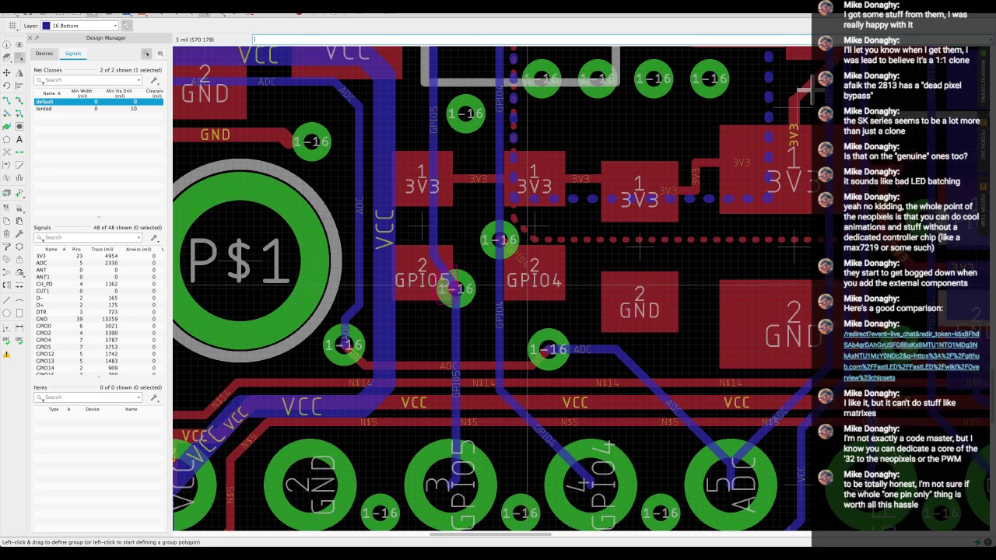
pyautogui.scroll(1, 527, 285)
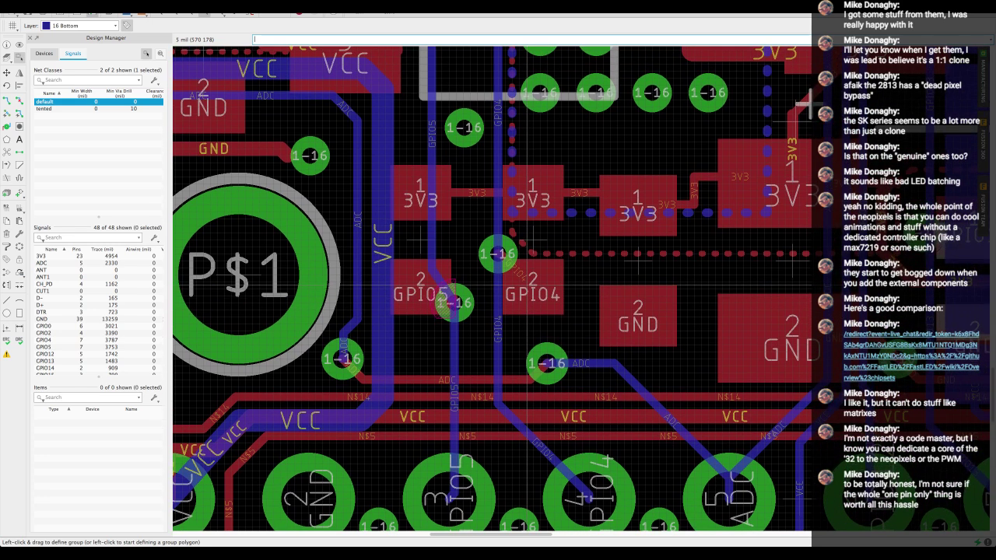
pyautogui.scroll(-3, 527, 285)
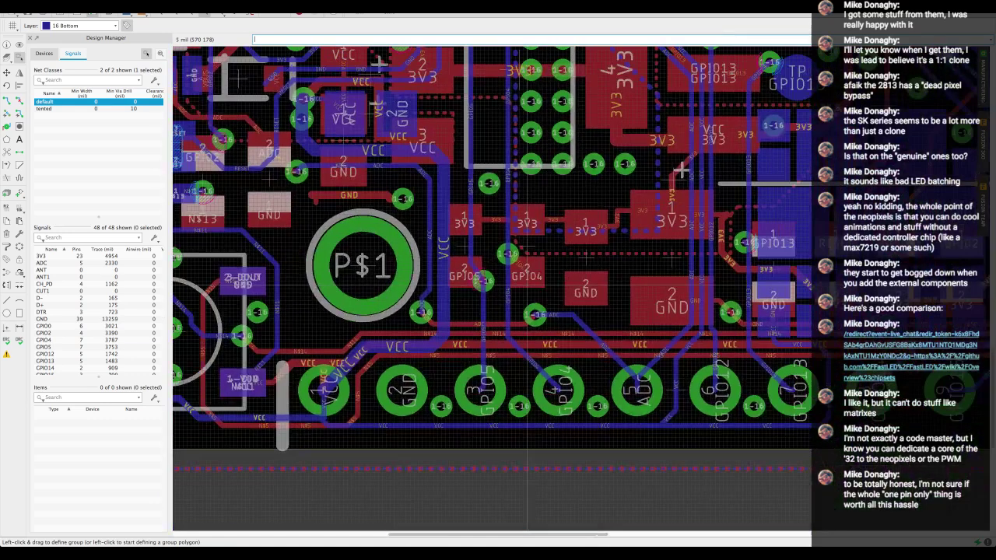
pyautogui.scroll(2, 527, 285)
pyautogui.scroll(-2, 527, 285)
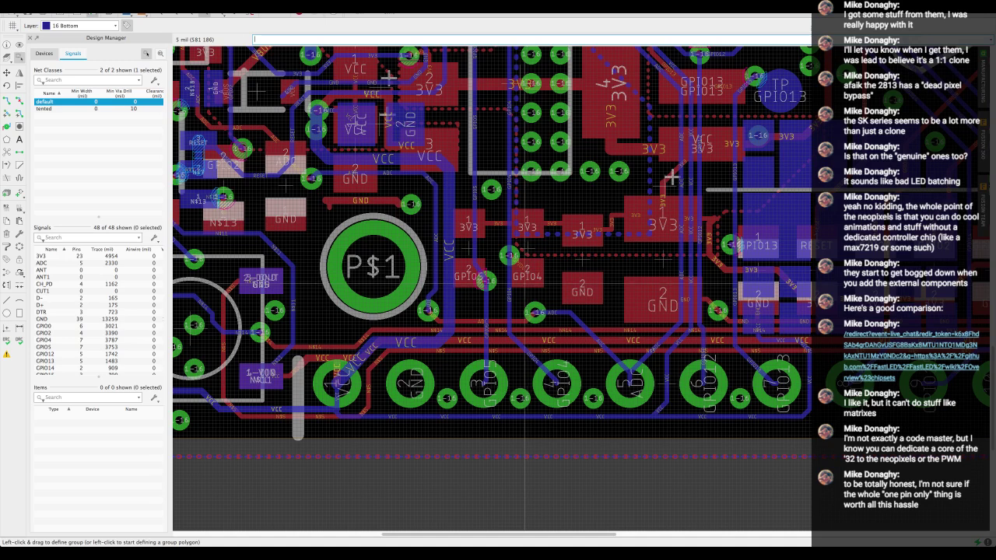
pyautogui.scroll(2, 512, 276)
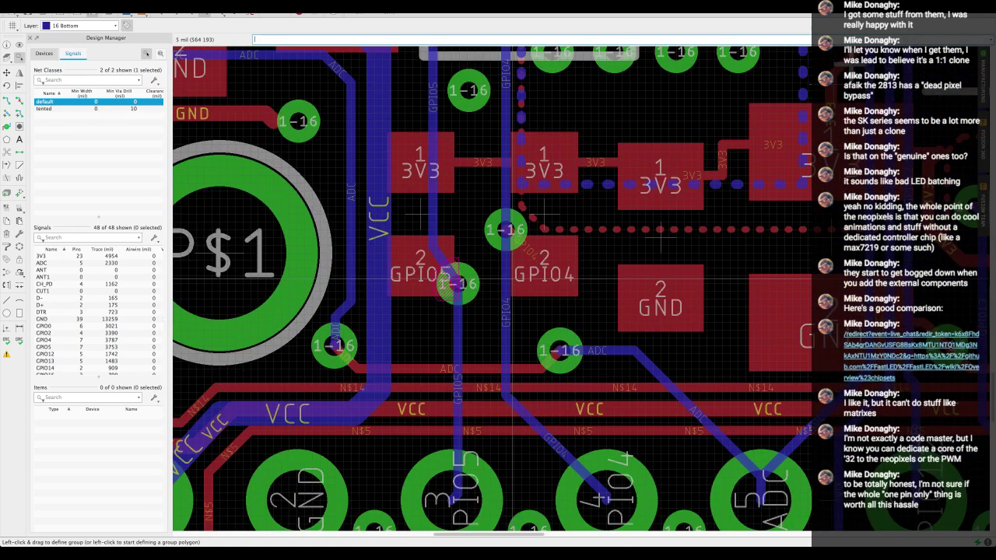
pyautogui.scroll(-1, 513, 303)
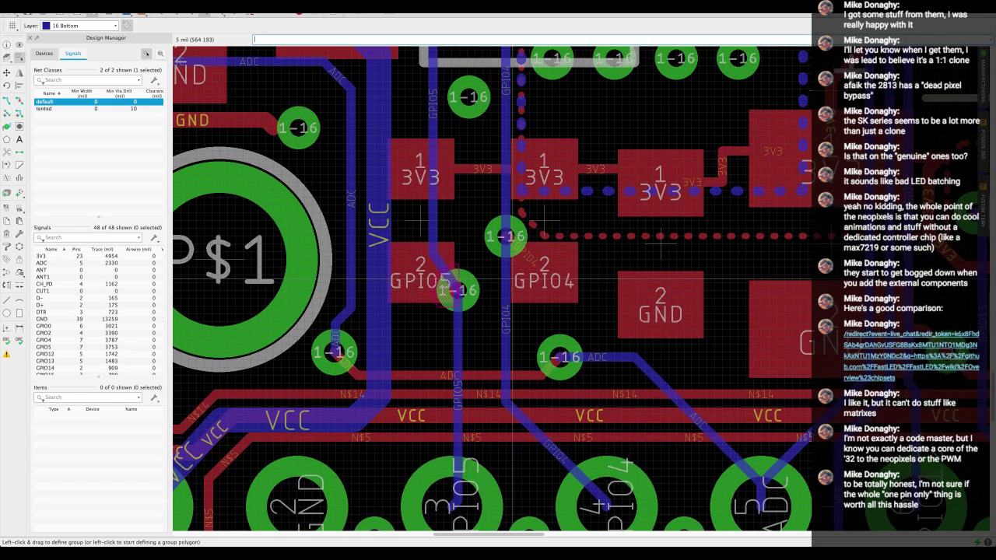
pyautogui.hotkey('ctrl', 's')
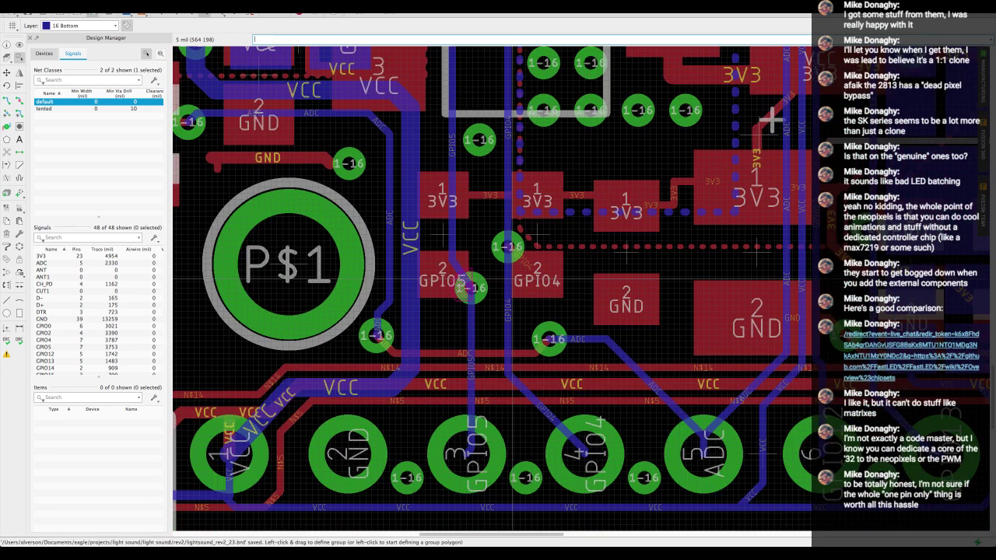
# Step: Examine the GPIO4, GPIO5 and ADC routing between the pull-up resistors and the header row for possible improvements
pyautogui.scroll(-2, 512, 273)
pyautogui.scroll(5, 511, 289)
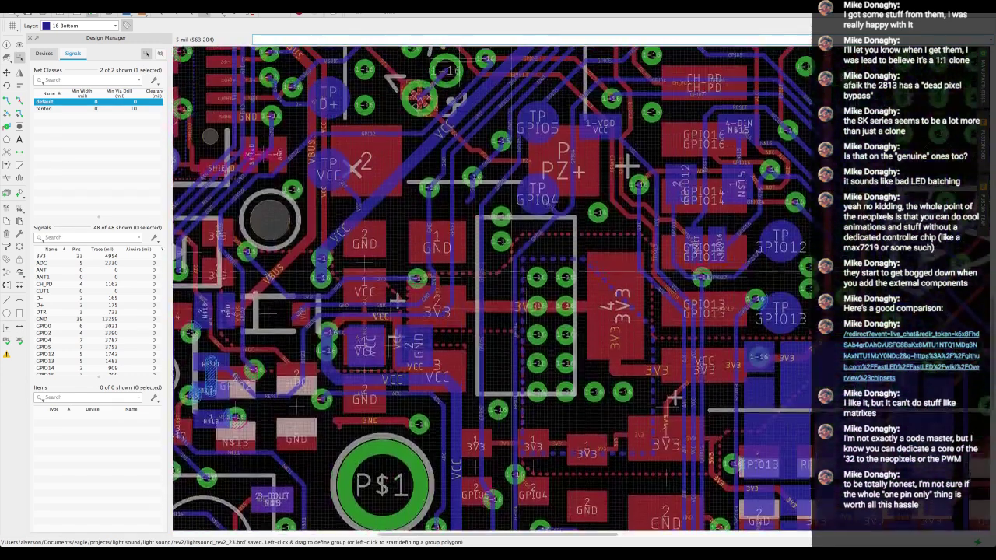
pyautogui.scroll(-3, 510, 290)
pyautogui.scroll(4, 654, 269)
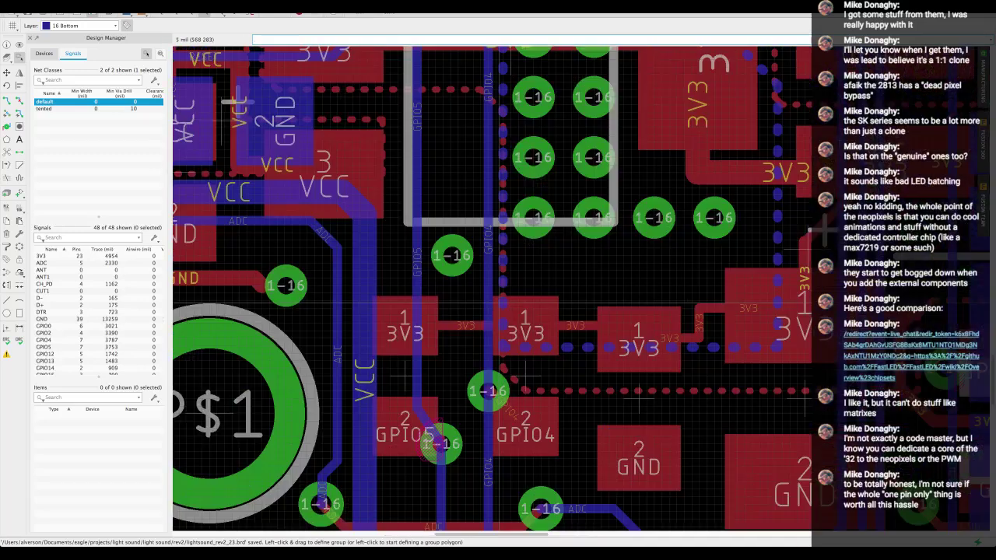
pyautogui.scroll(-2, 498, 303)
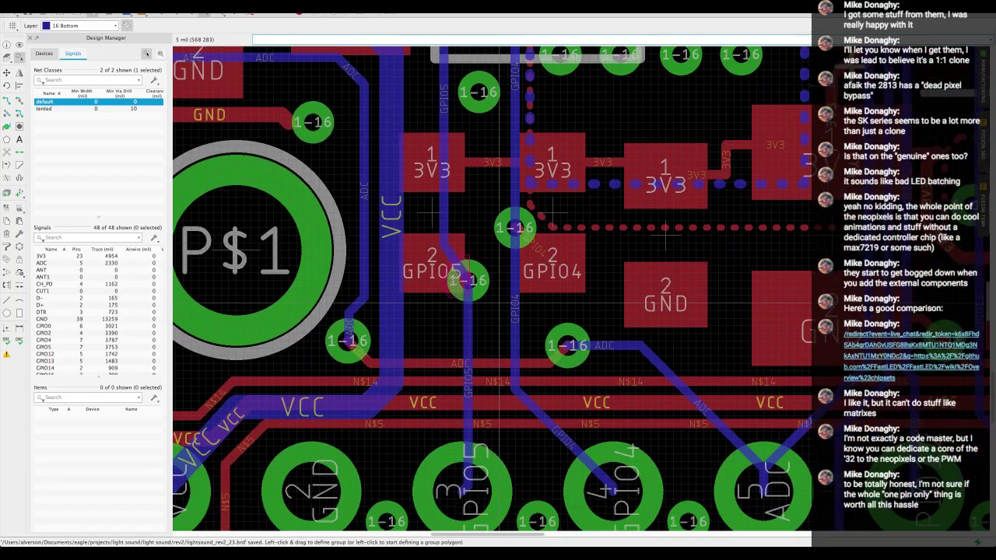
pyautogui.scroll(-3, 499, 302)
pyautogui.scroll(3, 499, 303)
pyautogui.scroll(-1, 499, 303)
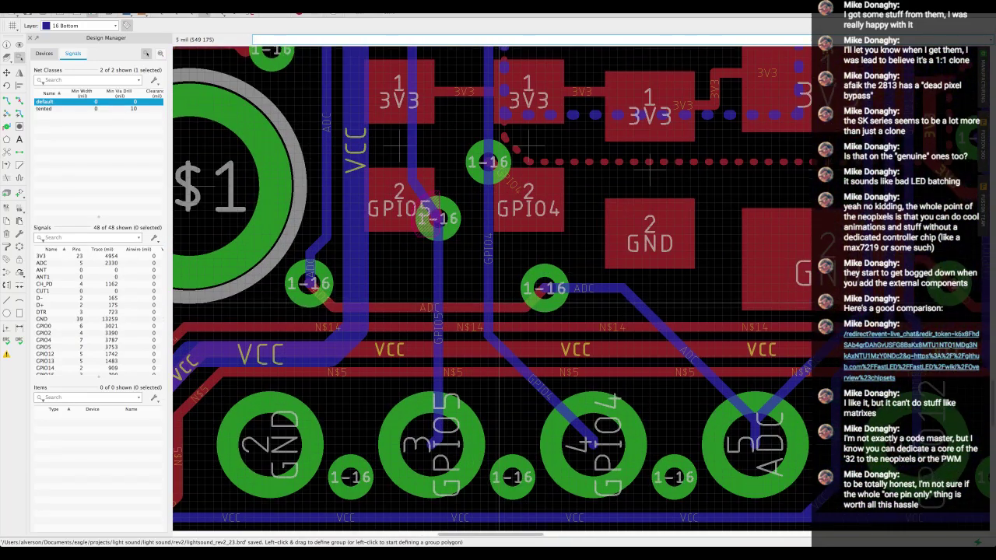
pyautogui.scroll(1, 499, 303)
pyautogui.rightClick(499, 304)
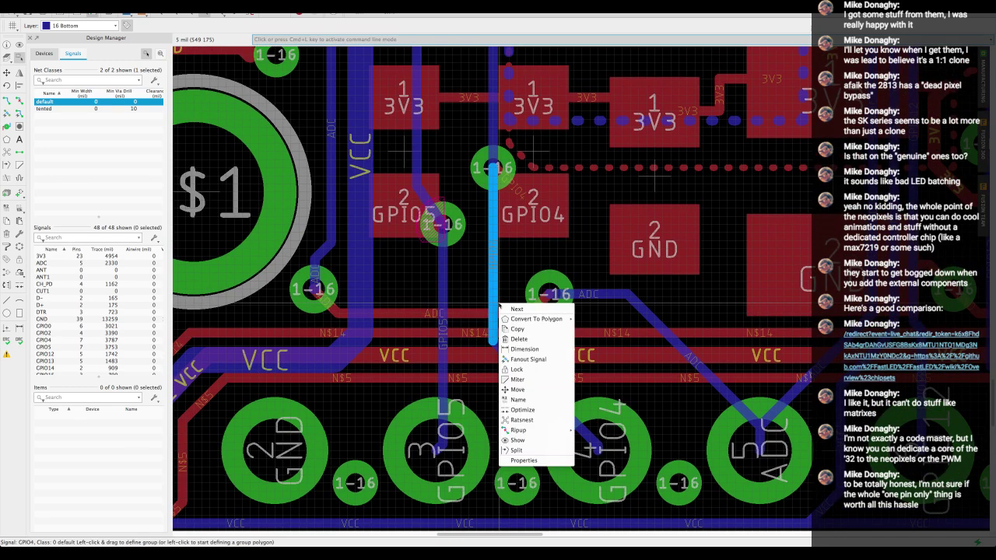
pyautogui.click(512, 278)
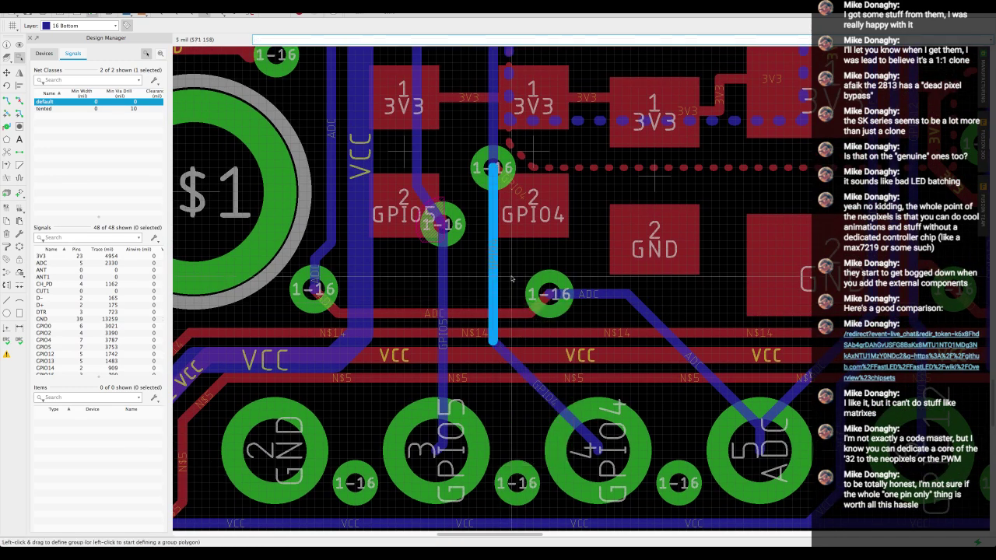
pyautogui.scroll(-2, 512, 278)
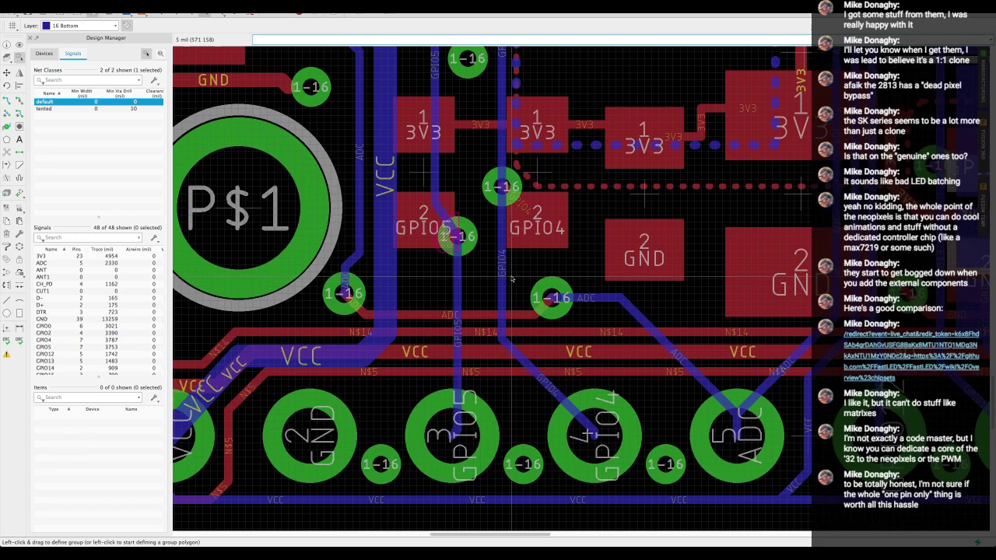
pyautogui.moveTo(512, 278); pyautogui.dragTo(513, 291, button='middle')
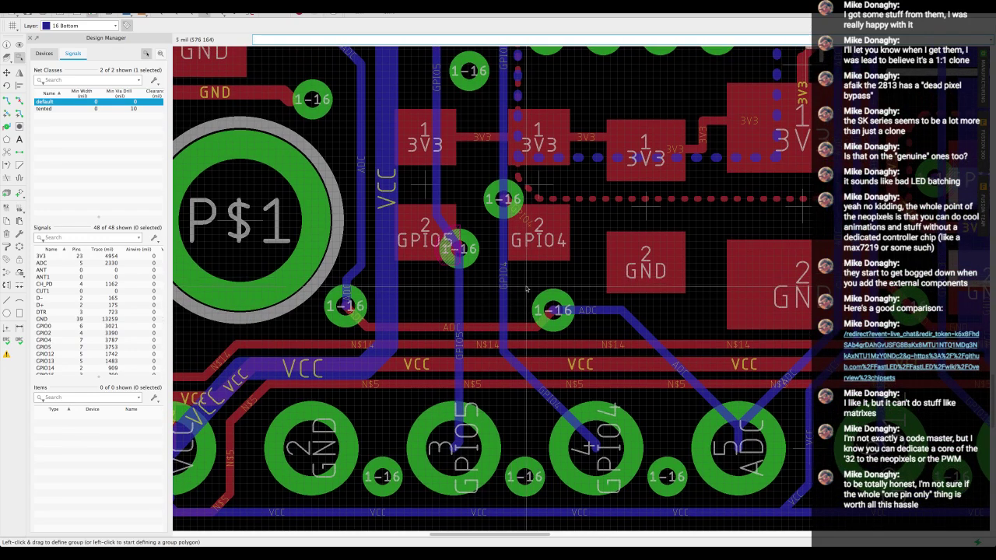
pyautogui.scroll(-1, 527, 289)
pyautogui.scroll(2, 527, 289)
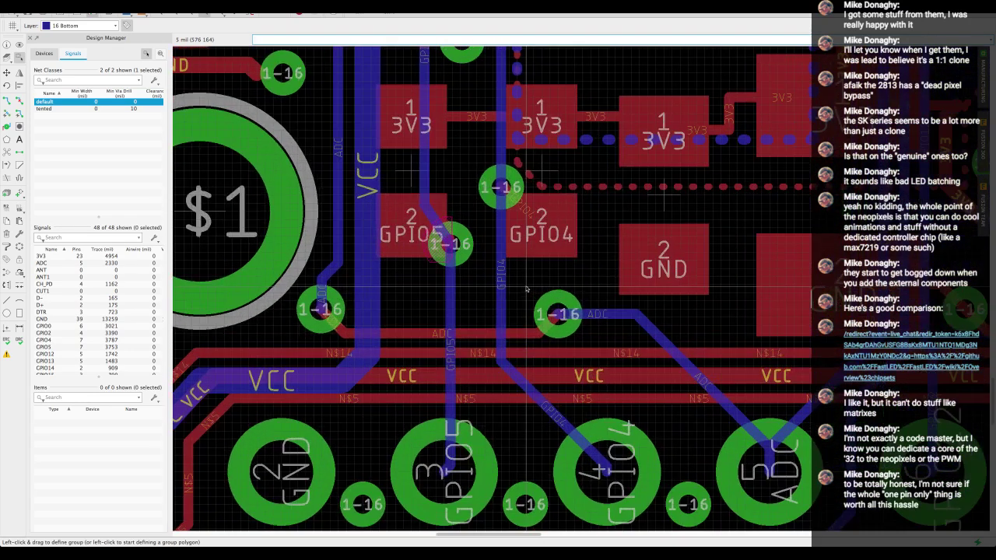
pyautogui.scroll(-3, 527, 289)
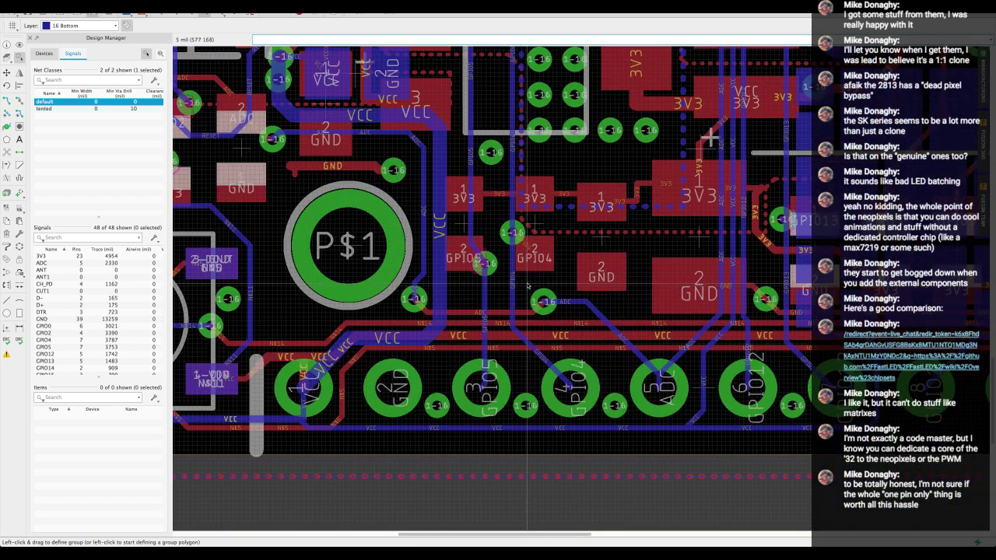
pyautogui.moveTo(527, 286); pyautogui.dragTo(513, 300, button='middle')
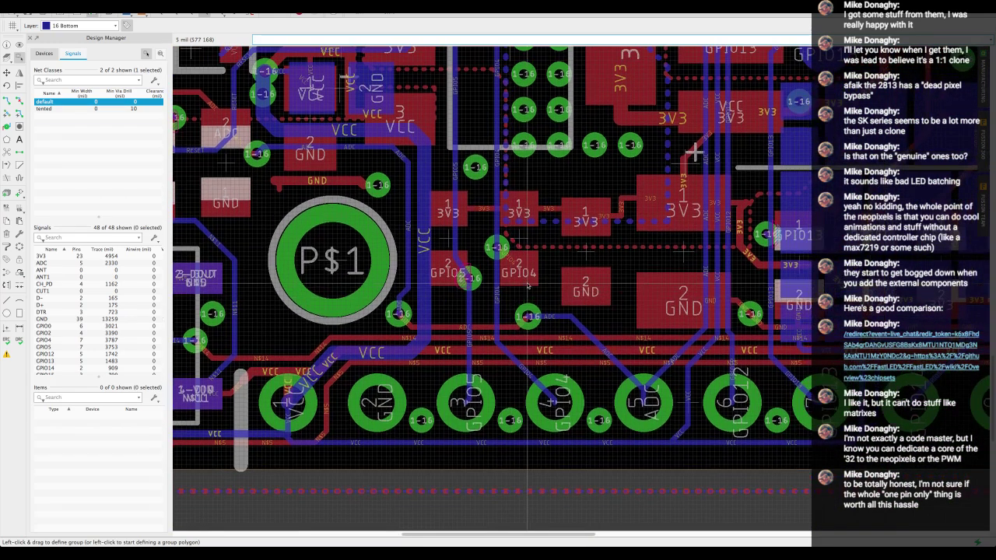
pyautogui.scroll(5, 528, 285)
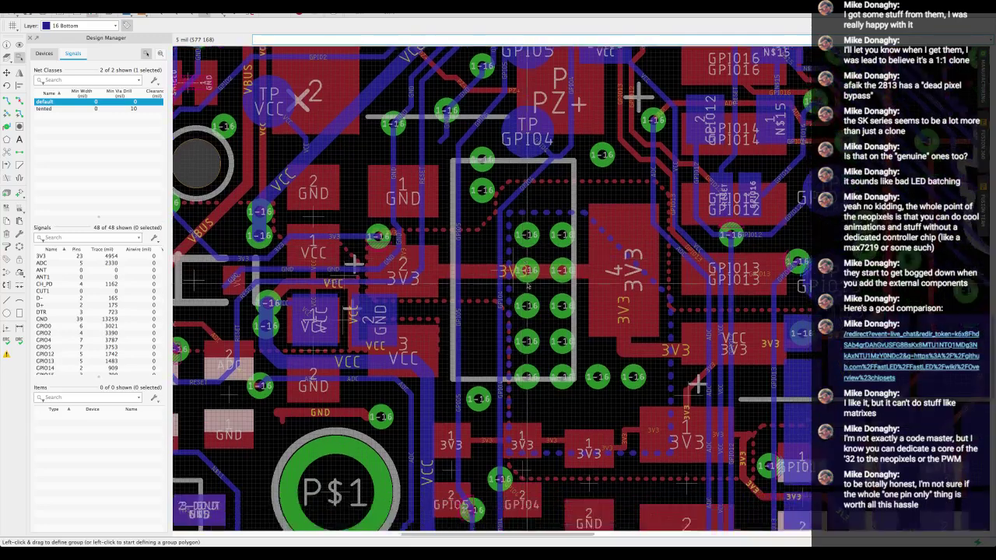
pyautogui.scroll(-6, 528, 286)
pyautogui.scroll(3, 508, 282)
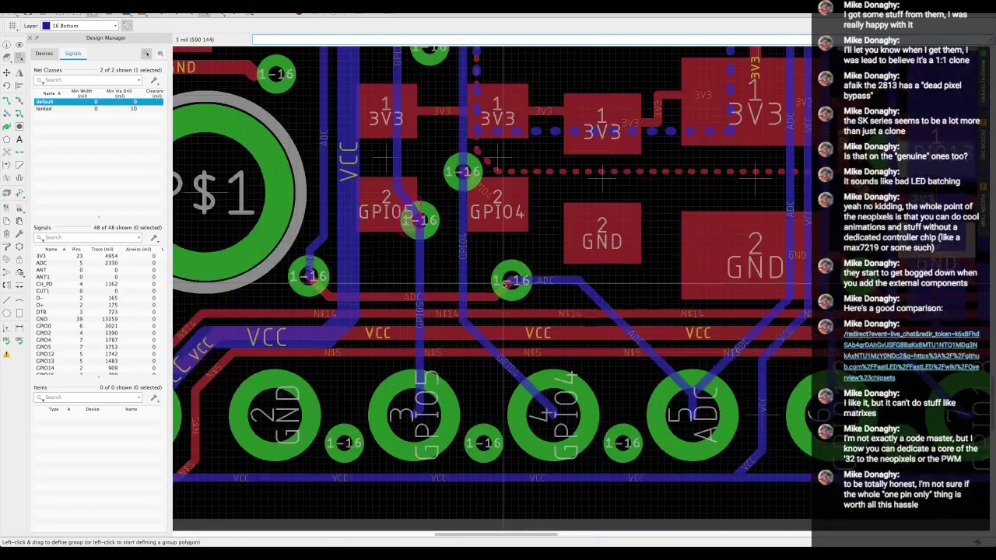
pyautogui.scroll(-4, 504, 284)
pyautogui.scroll(-2, 503, 286)
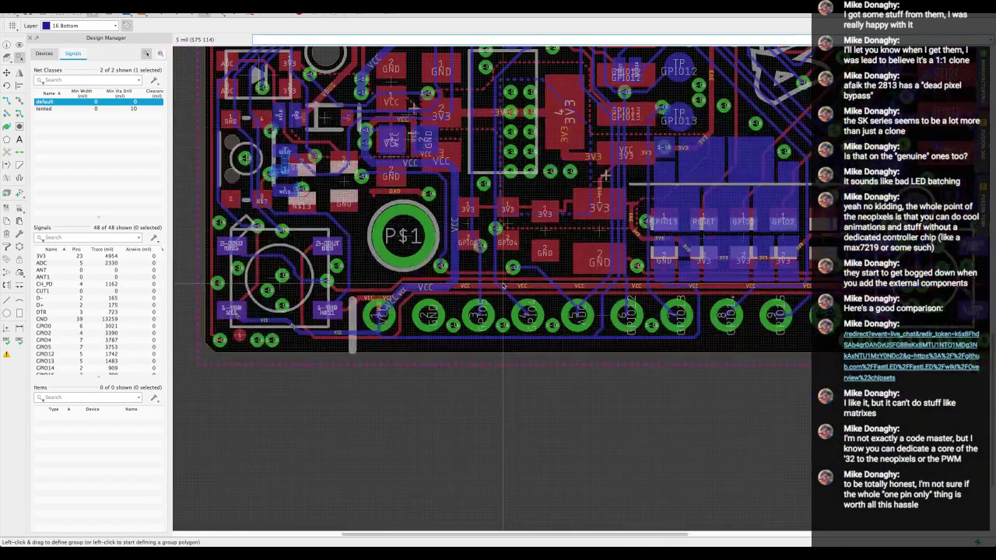
# Step: Recompute the ratsnest to refill the polygon pours
pyautogui.write('Ratsnest')
pyautogui.press('Return')
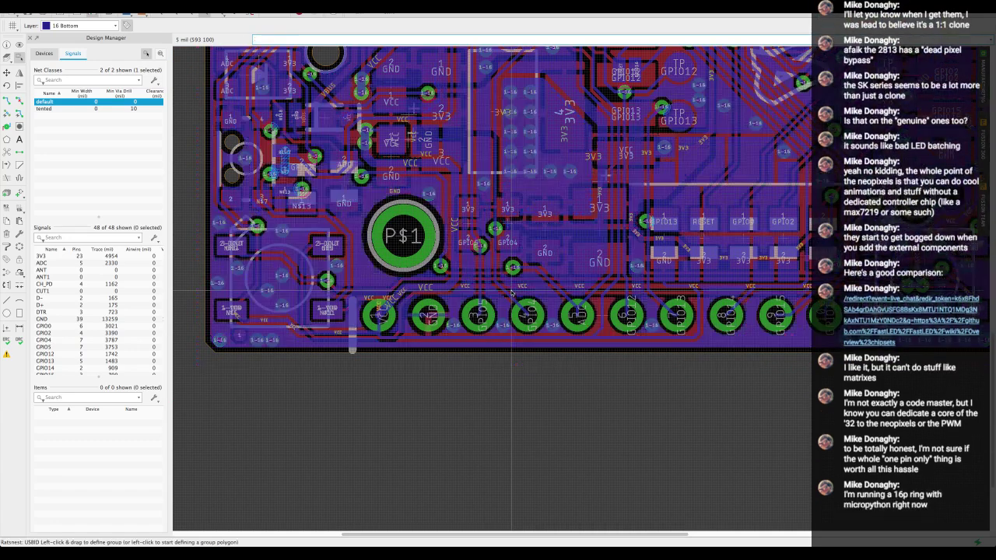
pyautogui.scroll(1, 509, 280)
pyautogui.scroll(6, 507, 264)
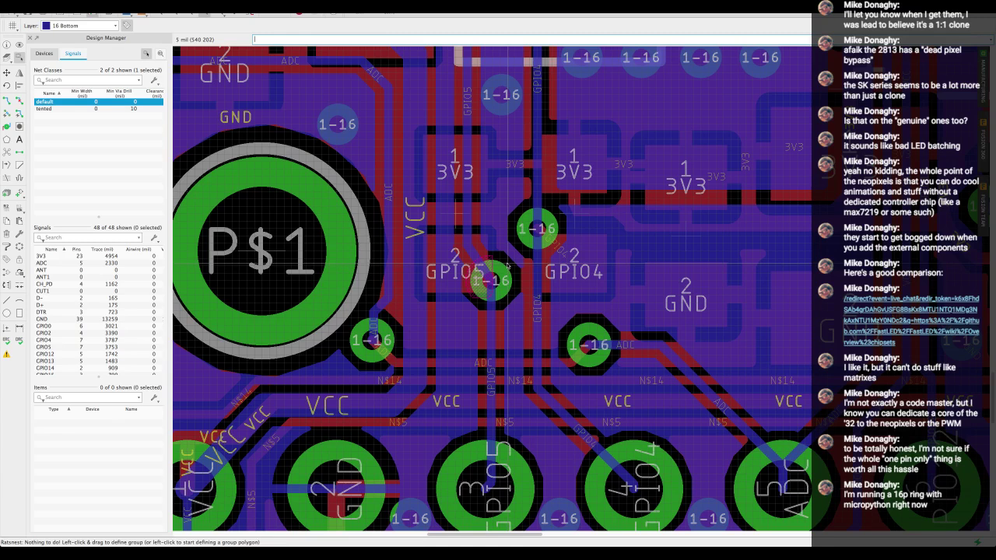
pyautogui.write('move')
pyautogui.press('Return')
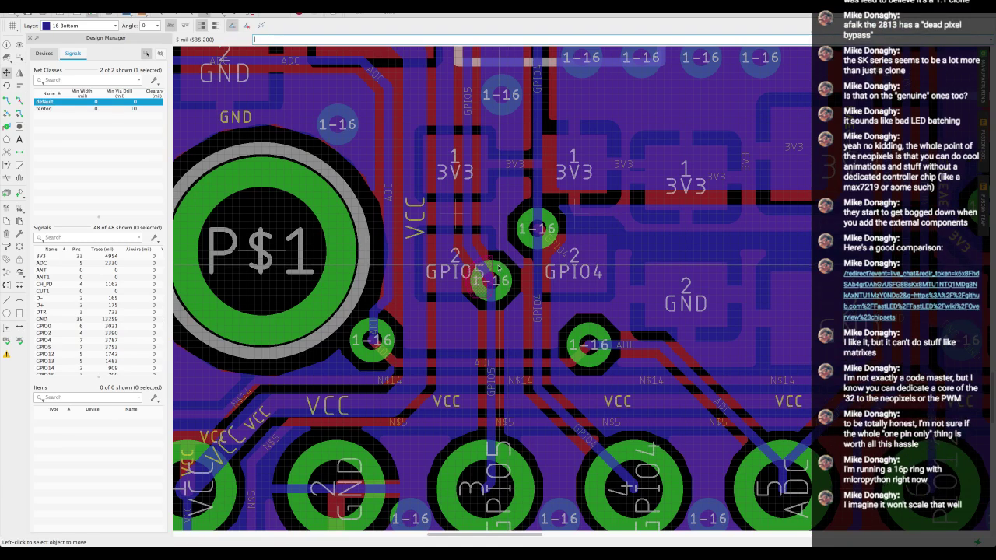
pyautogui.click(538, 230)
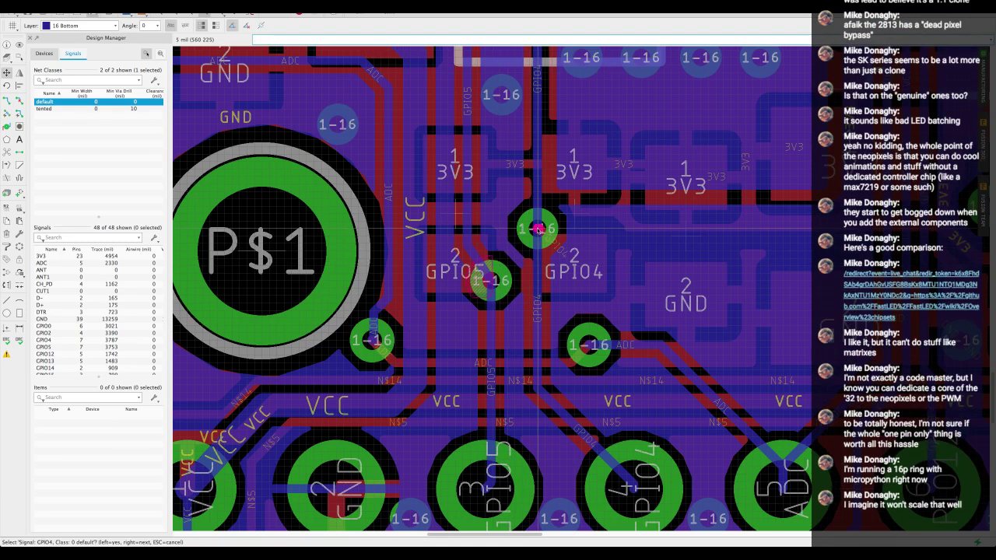
pyautogui.scroll(-3, 538, 230)
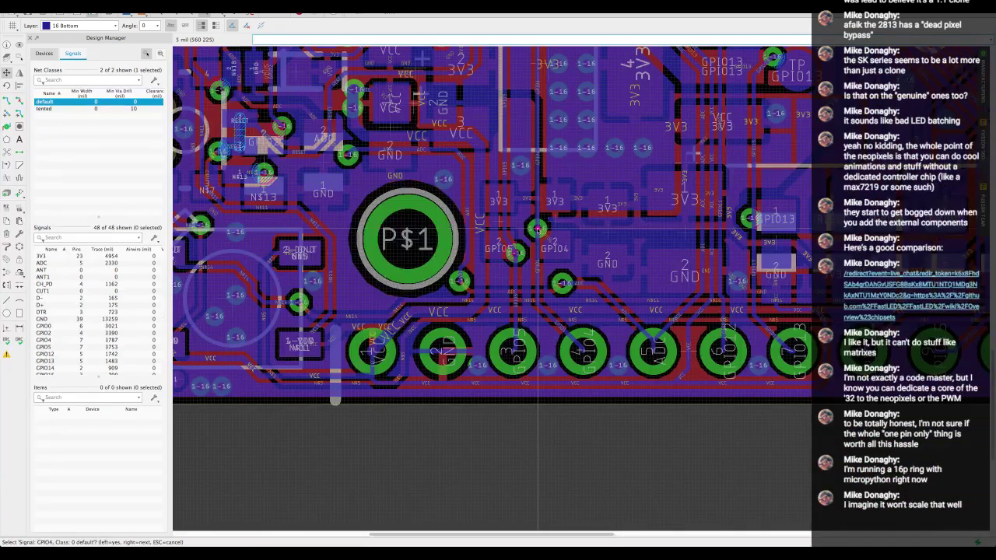
pyautogui.moveTo(538, 229); pyautogui.dragTo(527, 272, button='middle')
pyautogui.press('Escape')
# Step: Move the GPIO4 via 5 mil along X off its vertical bottom-layer trace, to position (565 225)
pyautogui.scroll(5, 521, 286)
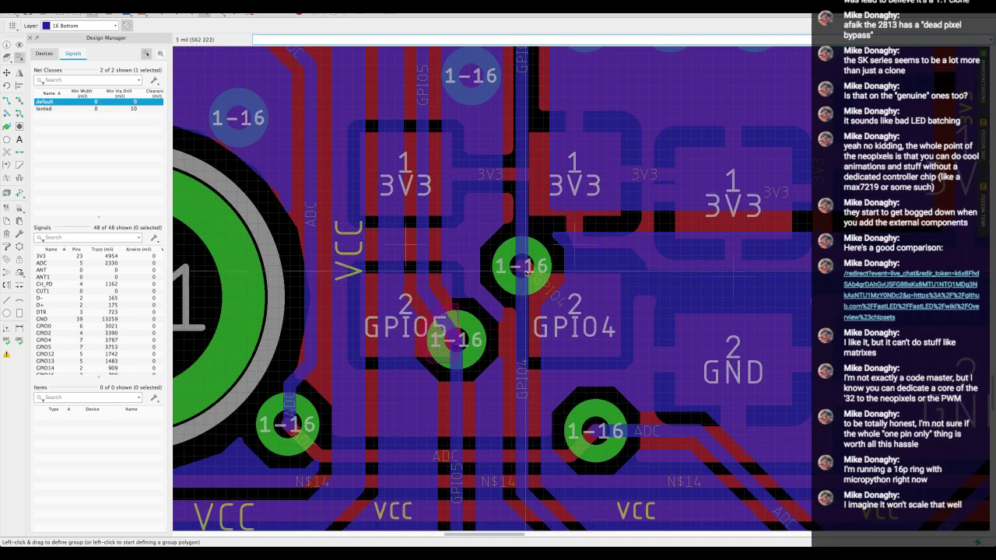
pyautogui.click(526, 274)
pyautogui.press('Escape')
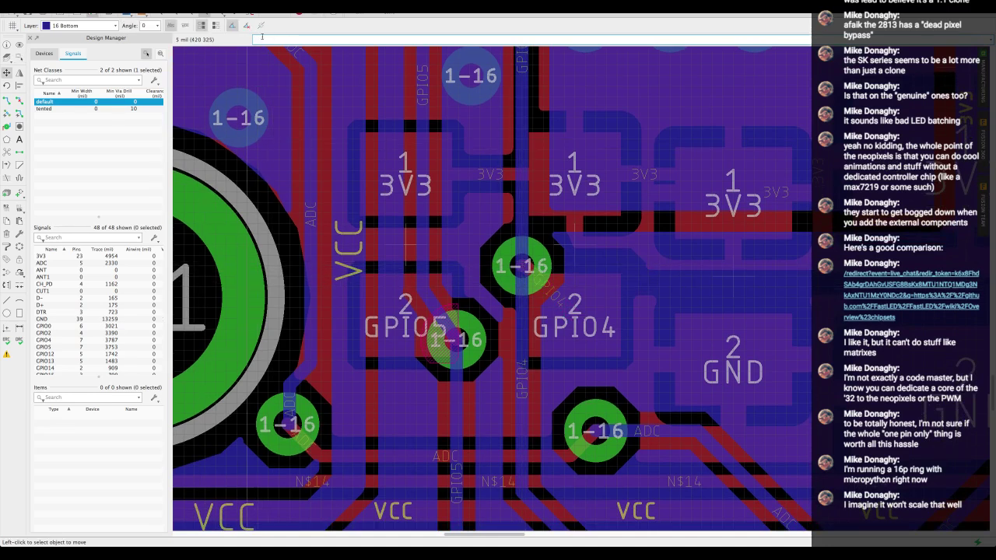
pyautogui.click(521, 266)
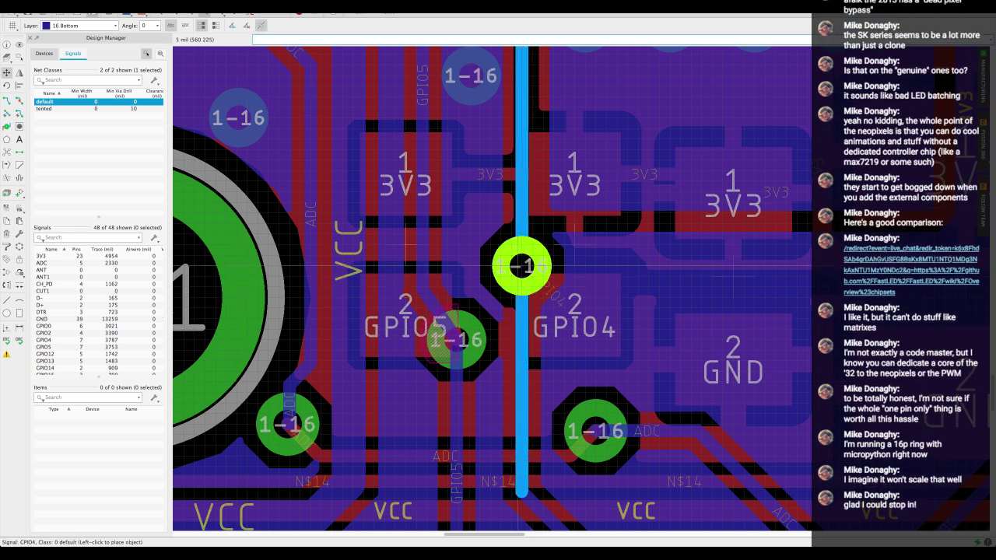
pyautogui.click(534, 266)
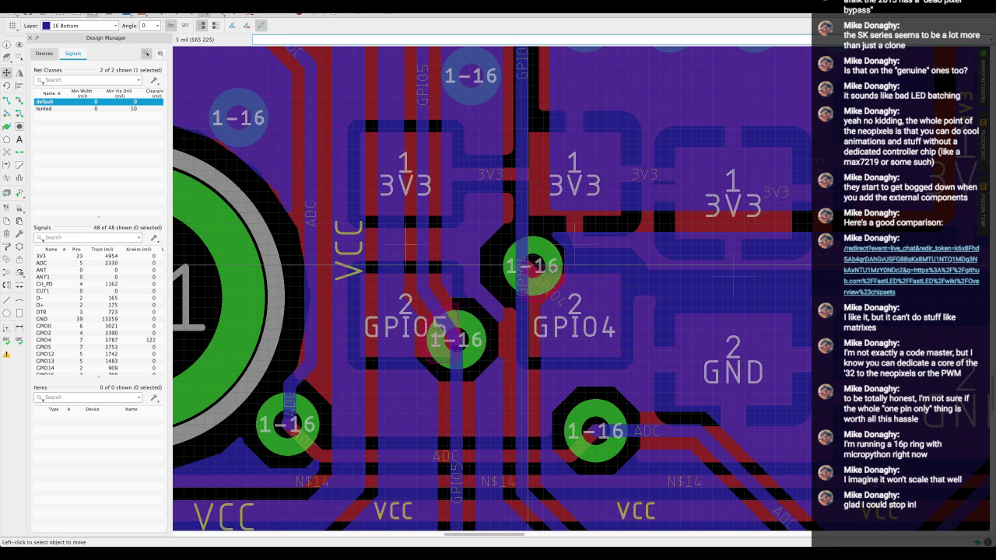
# Step: Check the GPIO4 connections around the moved via with a recomputed ratsnest, and save the board
pyautogui.scroll(-3, 532, 266)
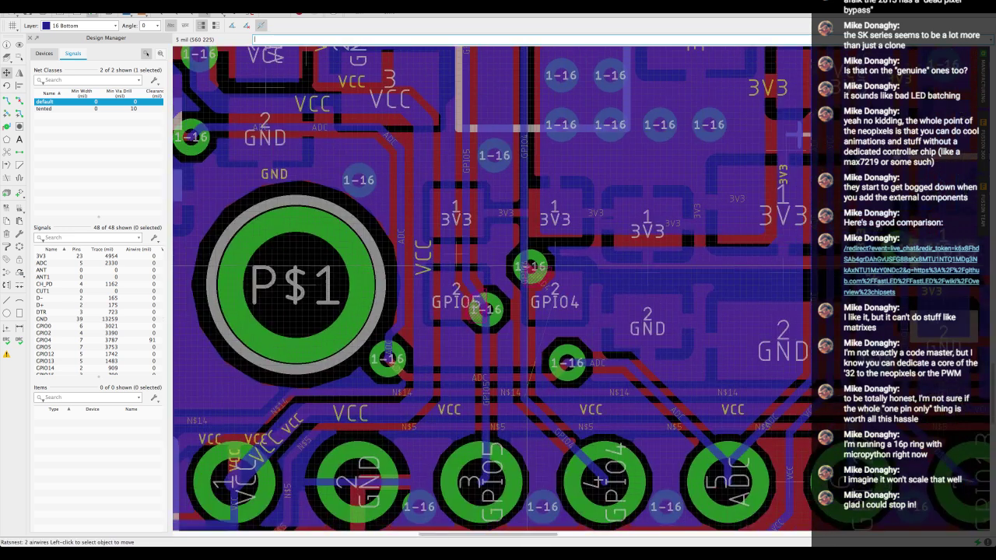
pyautogui.scroll(3, 487, 309)
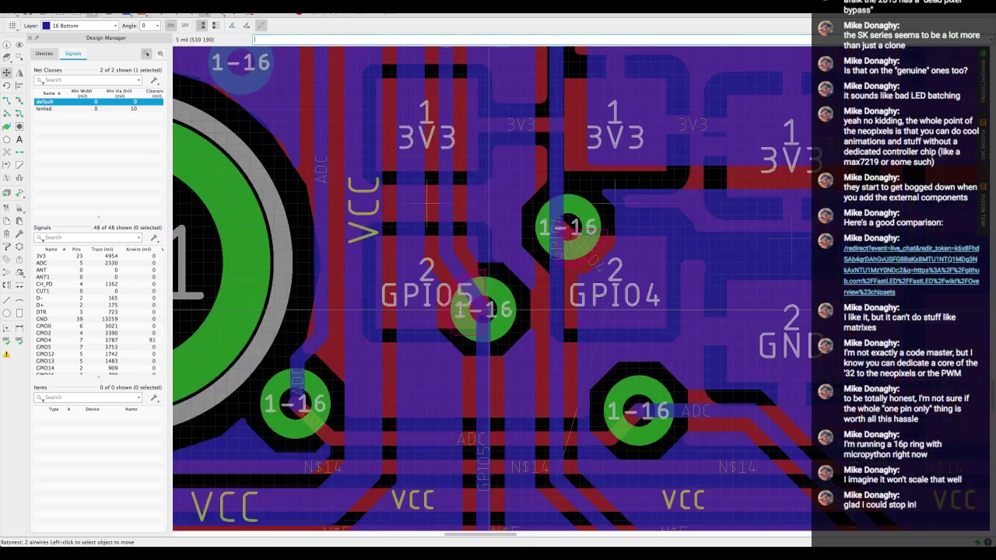
pyautogui.scroll(-2, 555, 344)
pyautogui.moveTo(555, 346); pyautogui.dragTo(524, 280, button='middle')
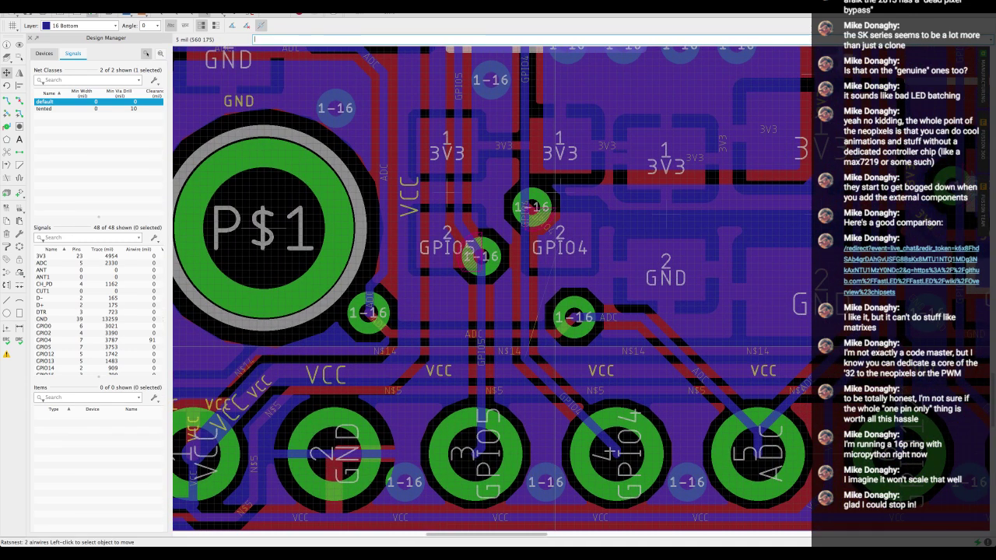
pyautogui.scroll(-2, 555, 347)
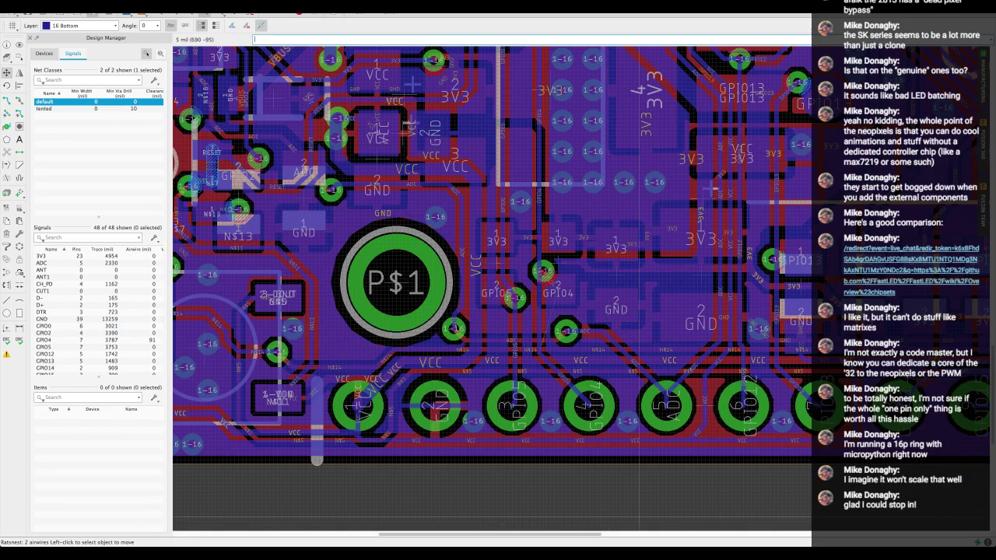
pyautogui.hotkey('ctrl', 's')
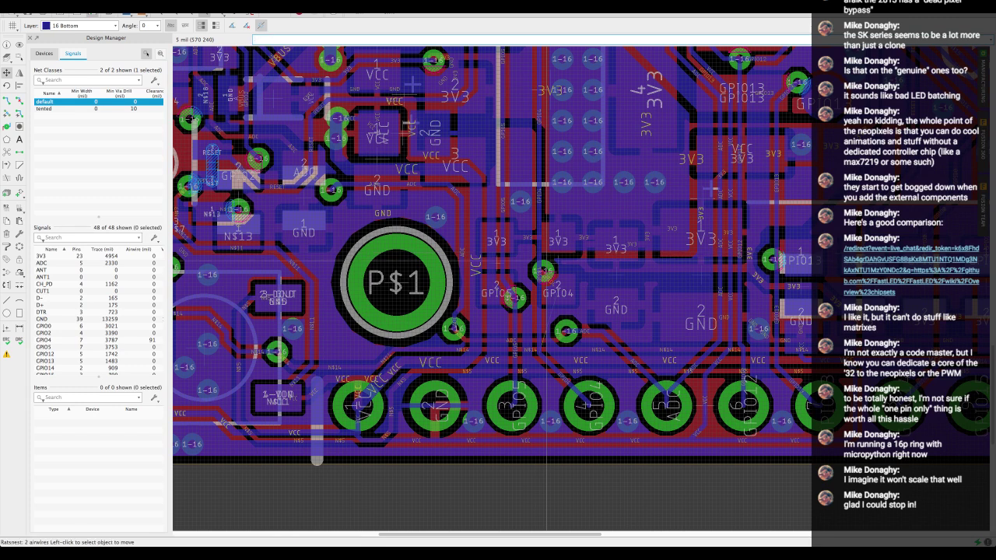
# Step: Try to bridge the offset GPIO4 via to its neighbouring vertical bottom-layer trace with a 6 mil wire
pyautogui.scroll(3, 547, 264)
pyautogui.moveTo(547, 265); pyautogui.dragTo(530, 93, button='middle')
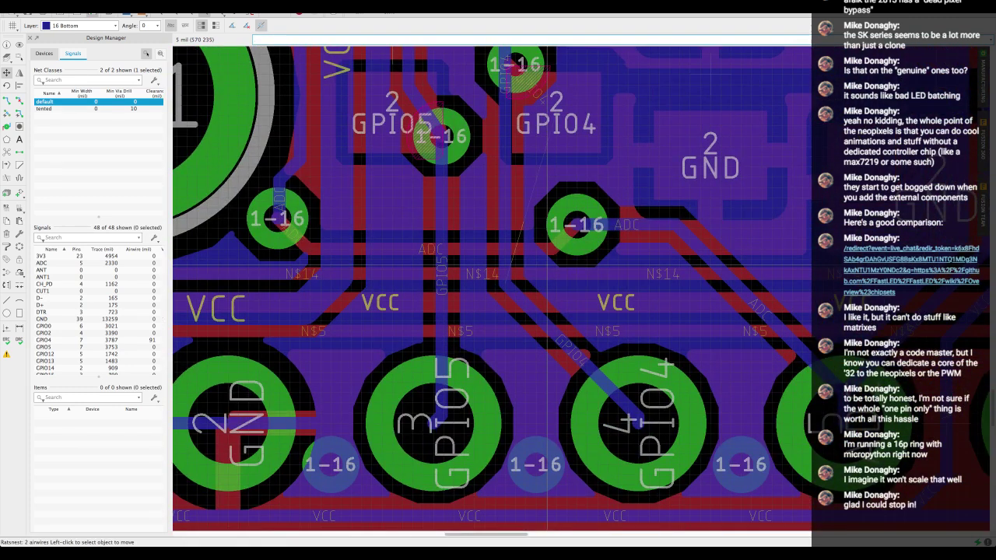
pyautogui.moveTo(506, 294); pyautogui.dragTo(493, 306, button='middle')
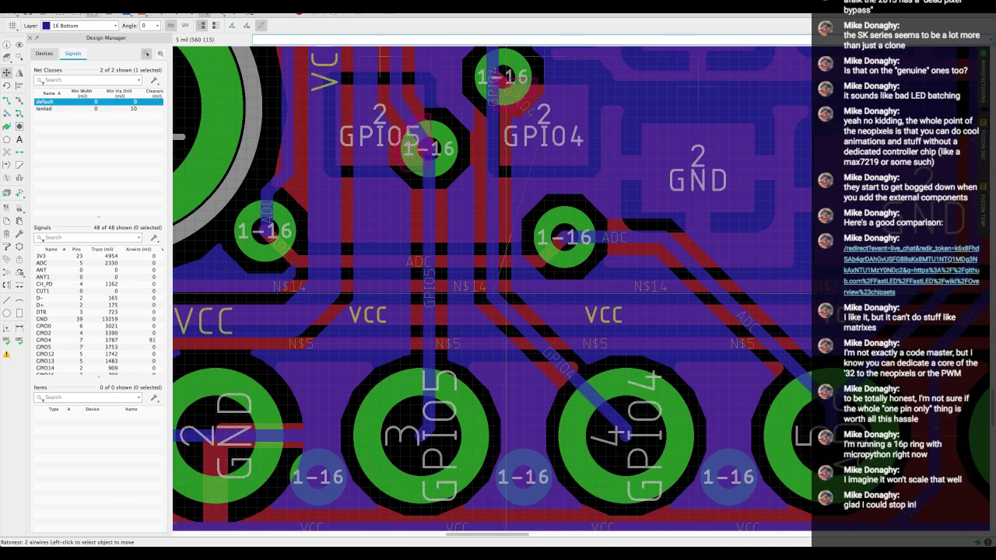
pyautogui.scroll(3, 547, 148)
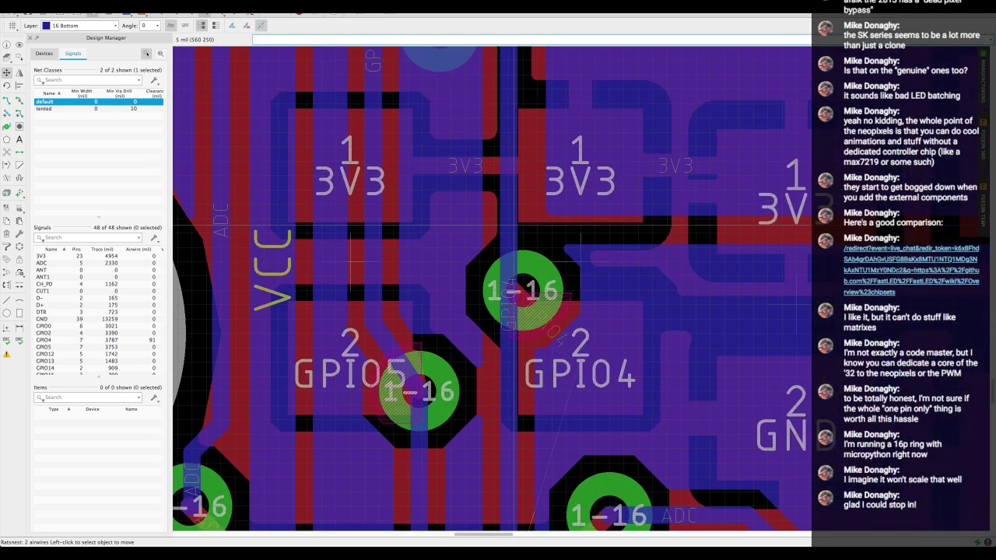
pyautogui.hotkey('ctrl', 'r')
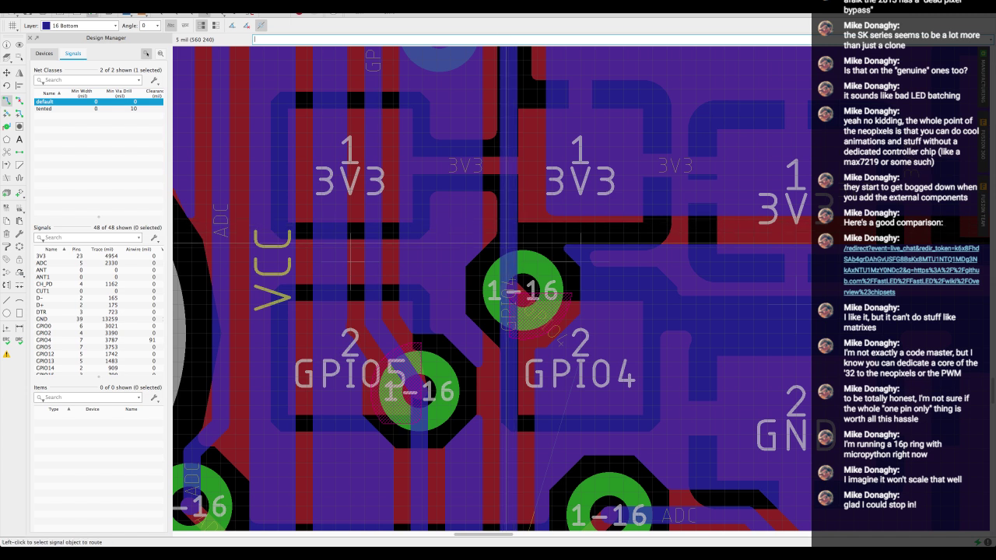
pyautogui.click(521, 294)
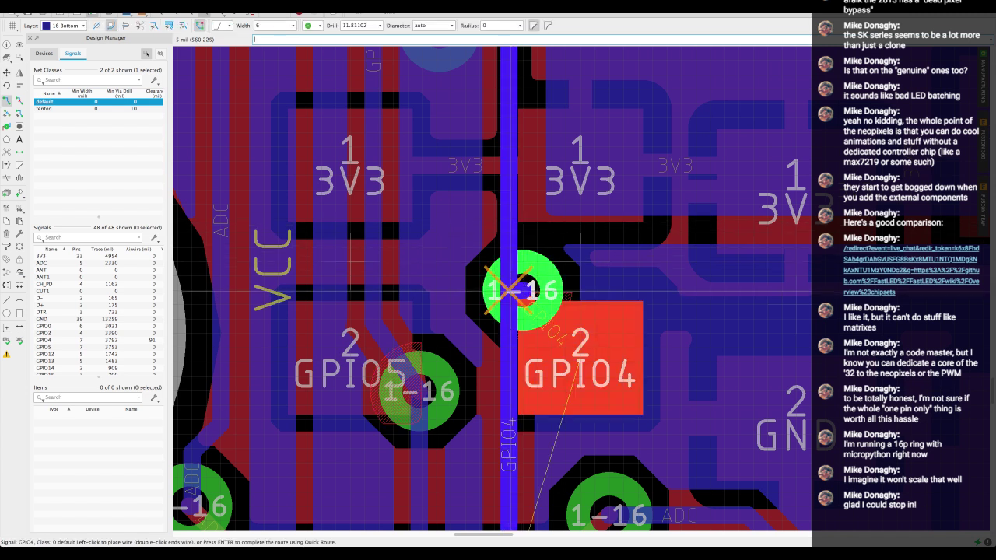
pyautogui.click(511, 292)
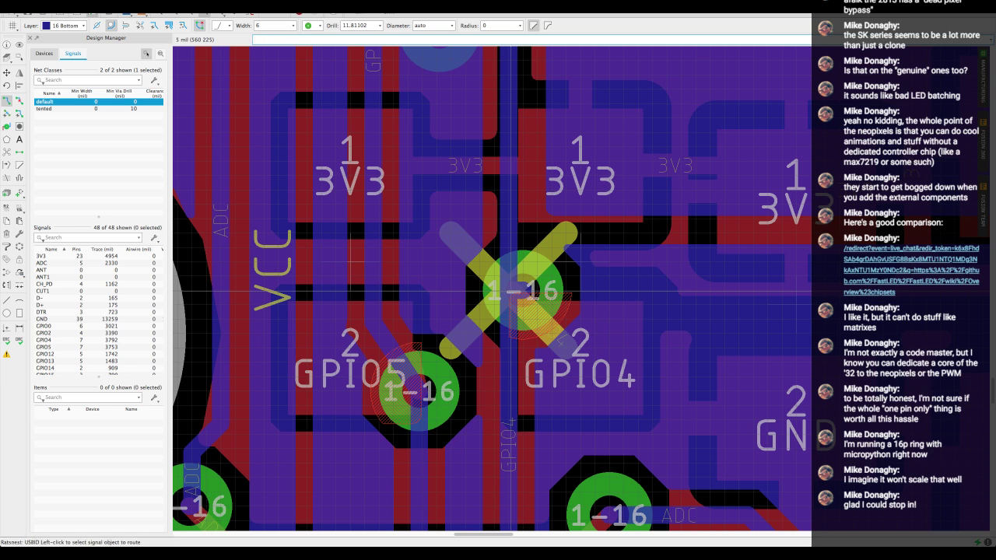
pyautogui.scroll(-2, 514, 293)
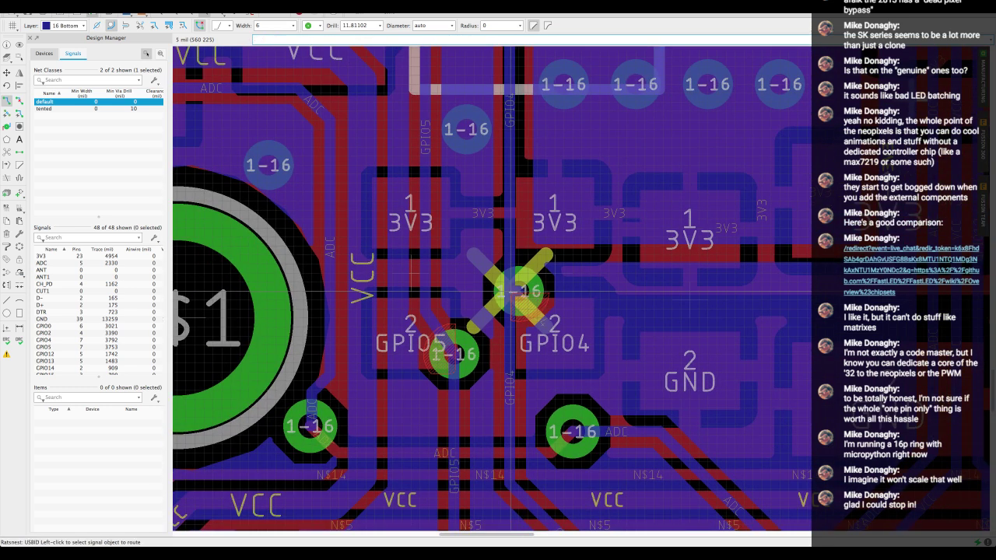
pyautogui.hotkey('ctrl', 'z')
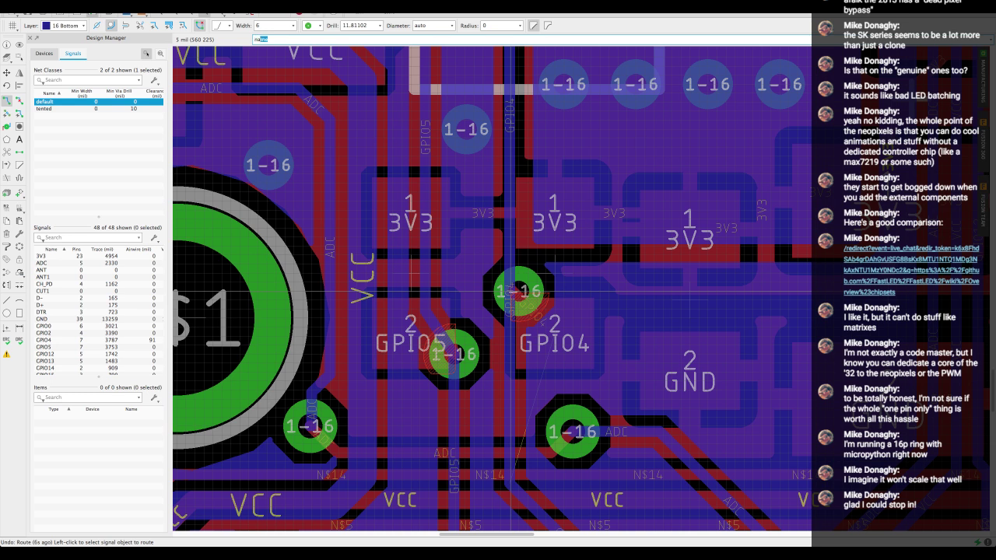
# Step: Check the signal name assigned to the offset via beside the resistor's GPIO4 pad
pyautogui.press('Return')
pyautogui.click(515, 291)
pyautogui.click(516, 288)
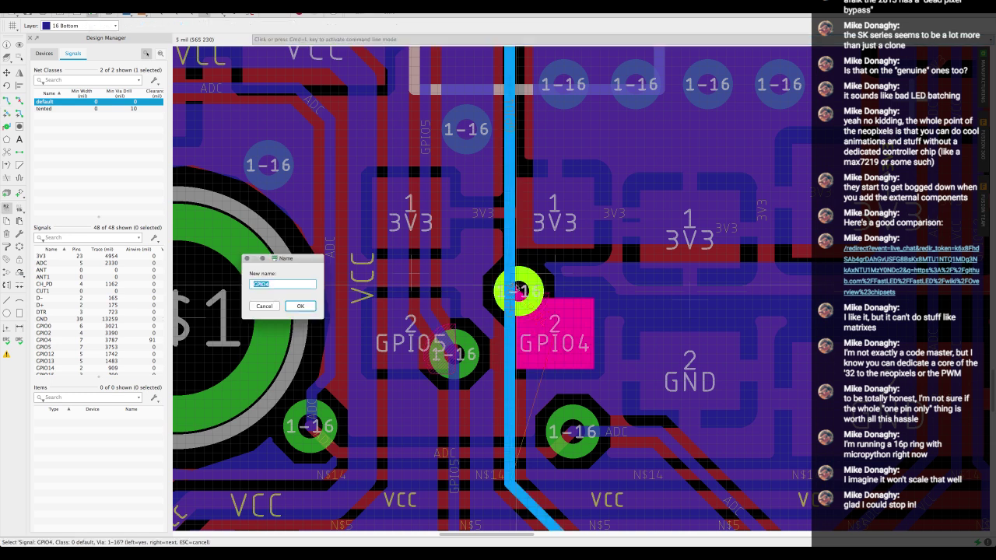
pyautogui.click(299, 306)
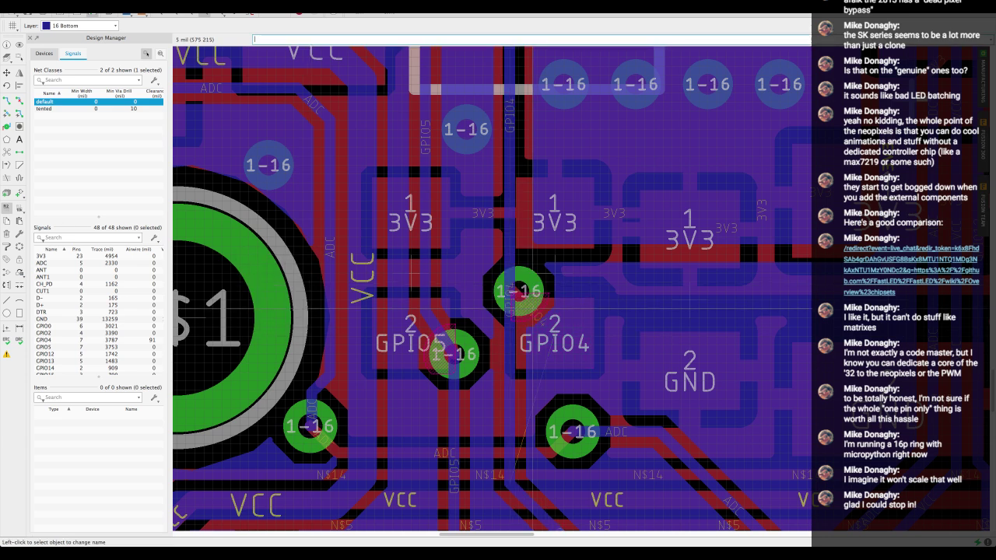
# Step: Try to route a 6 mil GPIO4 wire on the bottom layer from the offset via to the resistor's GPIO4 pad
pyautogui.write('rou')
pyautogui.press('Return')
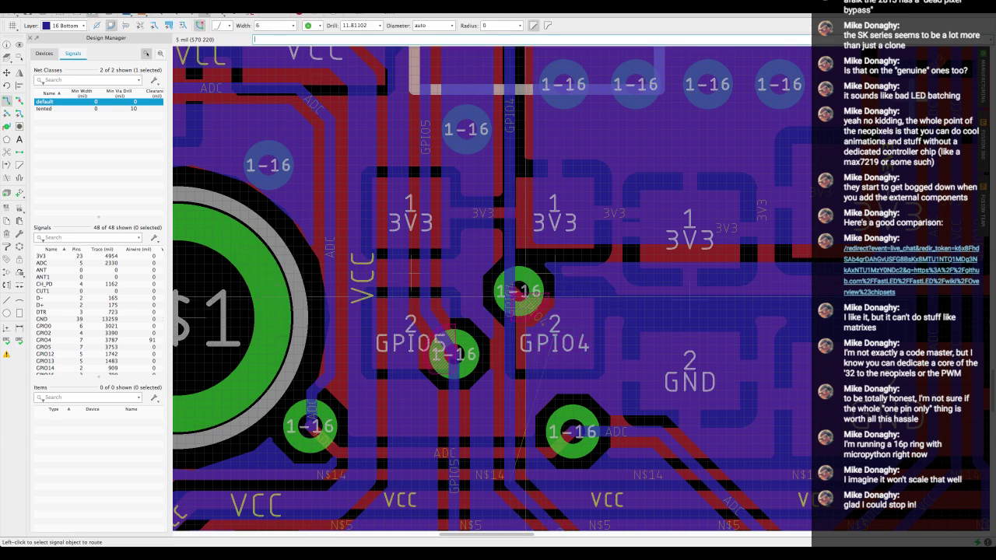
pyautogui.click(517, 292)
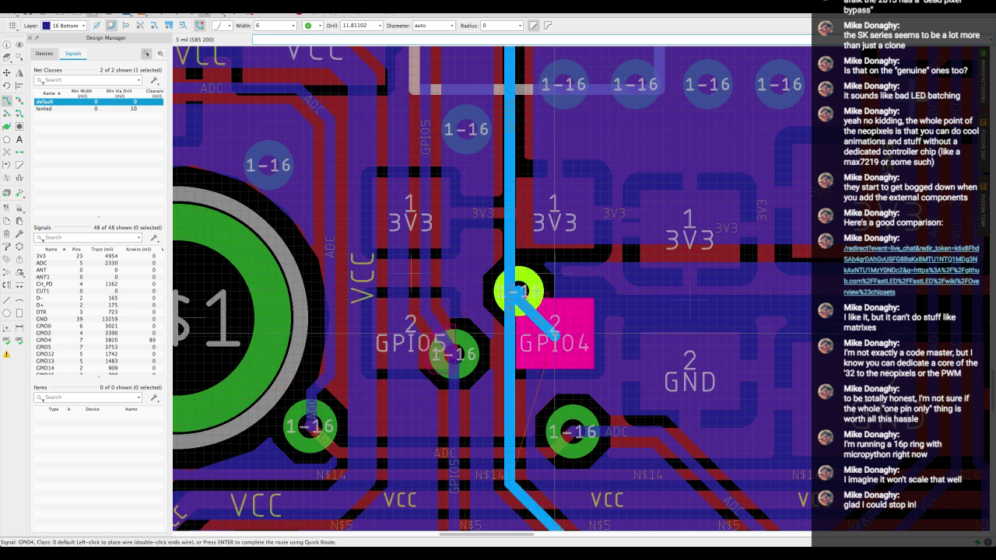
pyautogui.press('Escape')
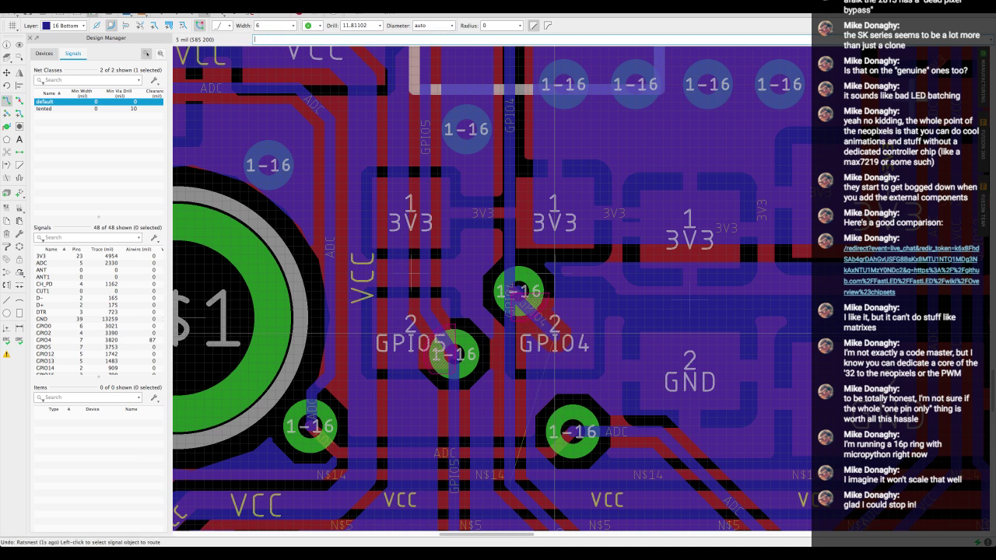
pyautogui.hotkey('ctrl', 'z')
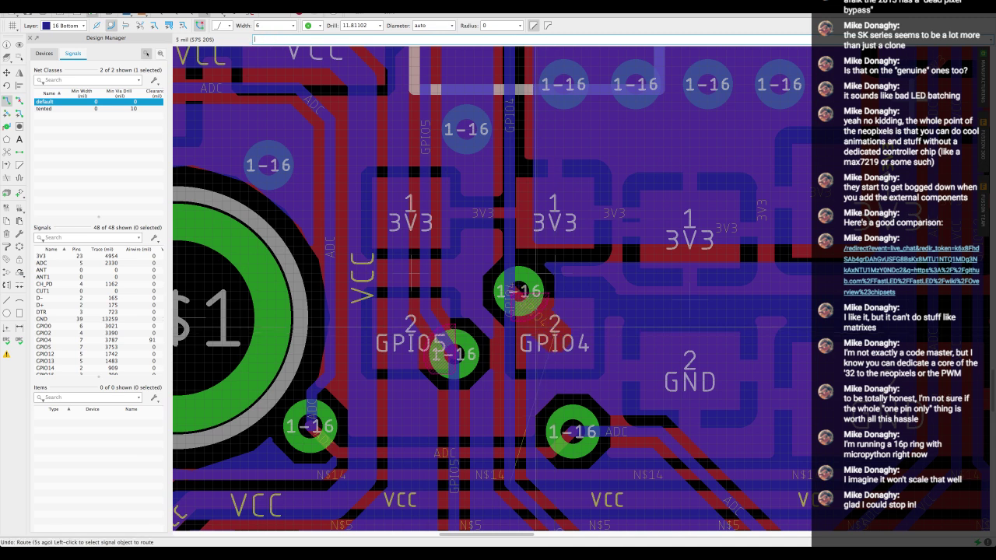
pyautogui.scroll(-3, 535, 327)
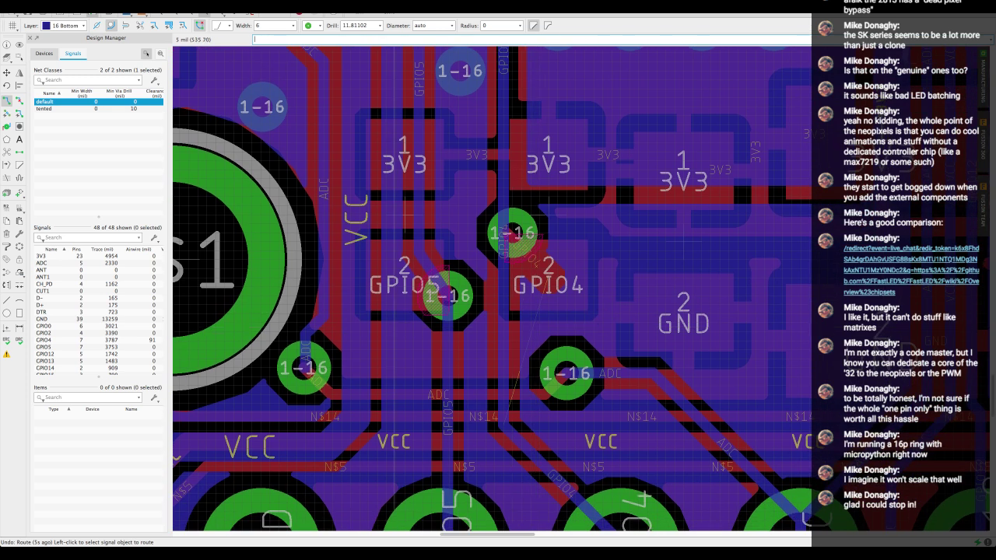
pyautogui.press('Escape')
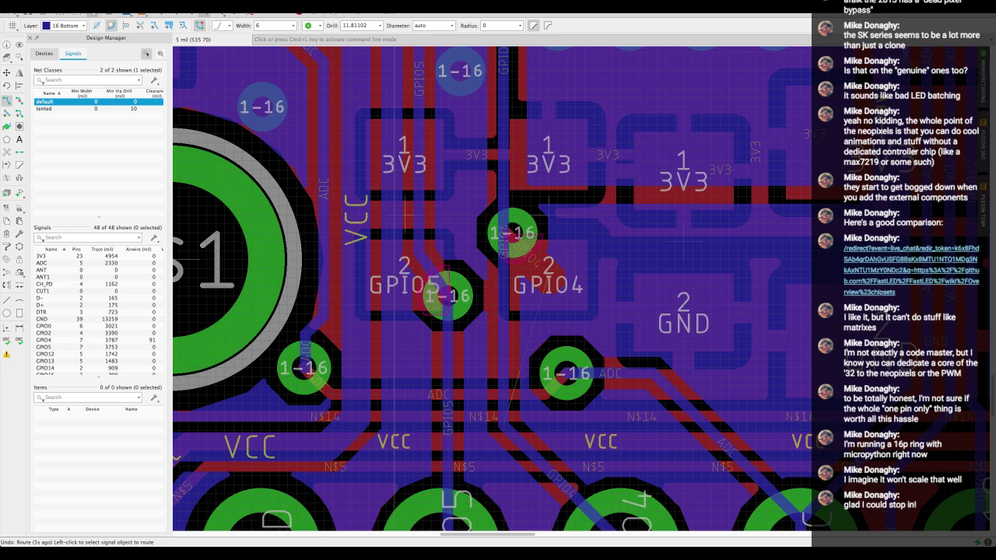
pyautogui.hotkey('ctrl', 'Up')
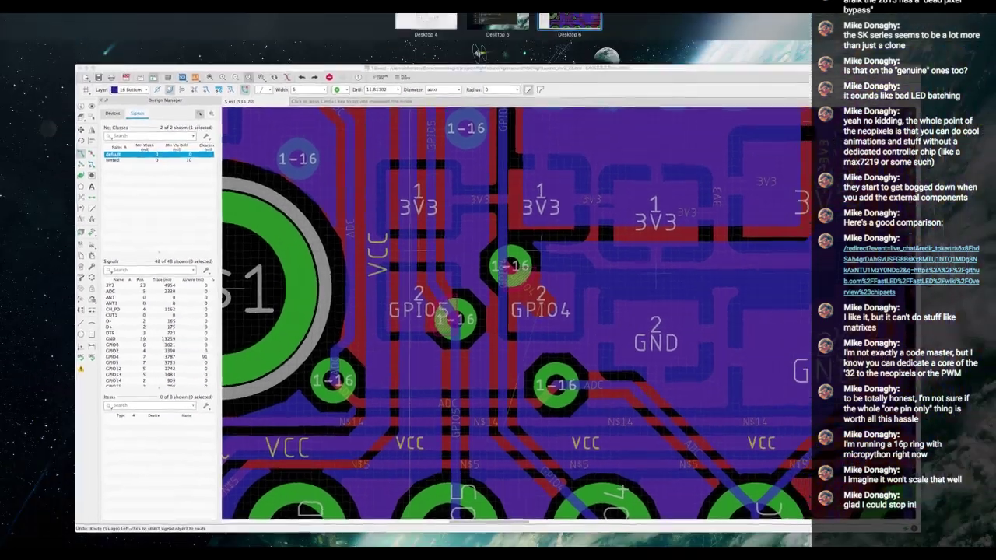
pyautogui.hotkey('ctrl', 'Up')
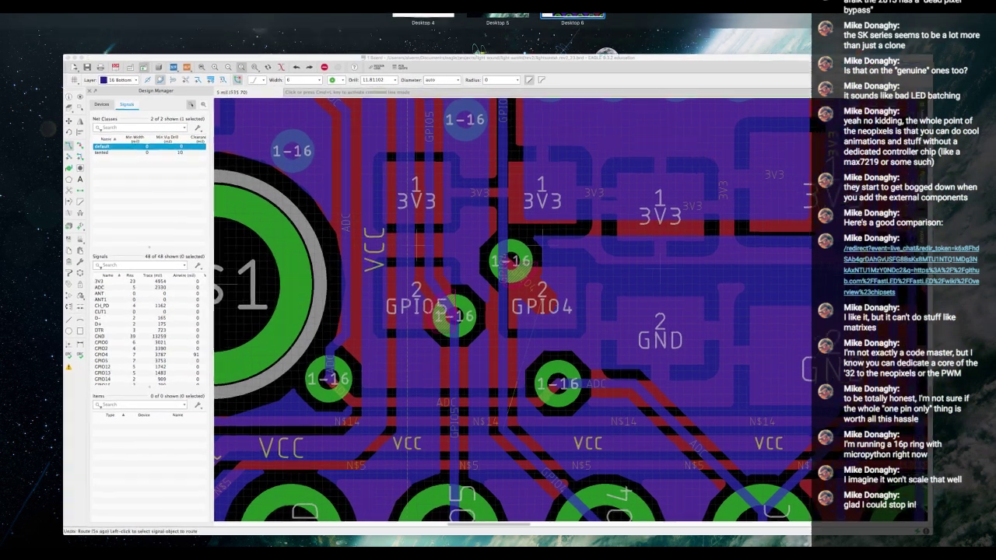